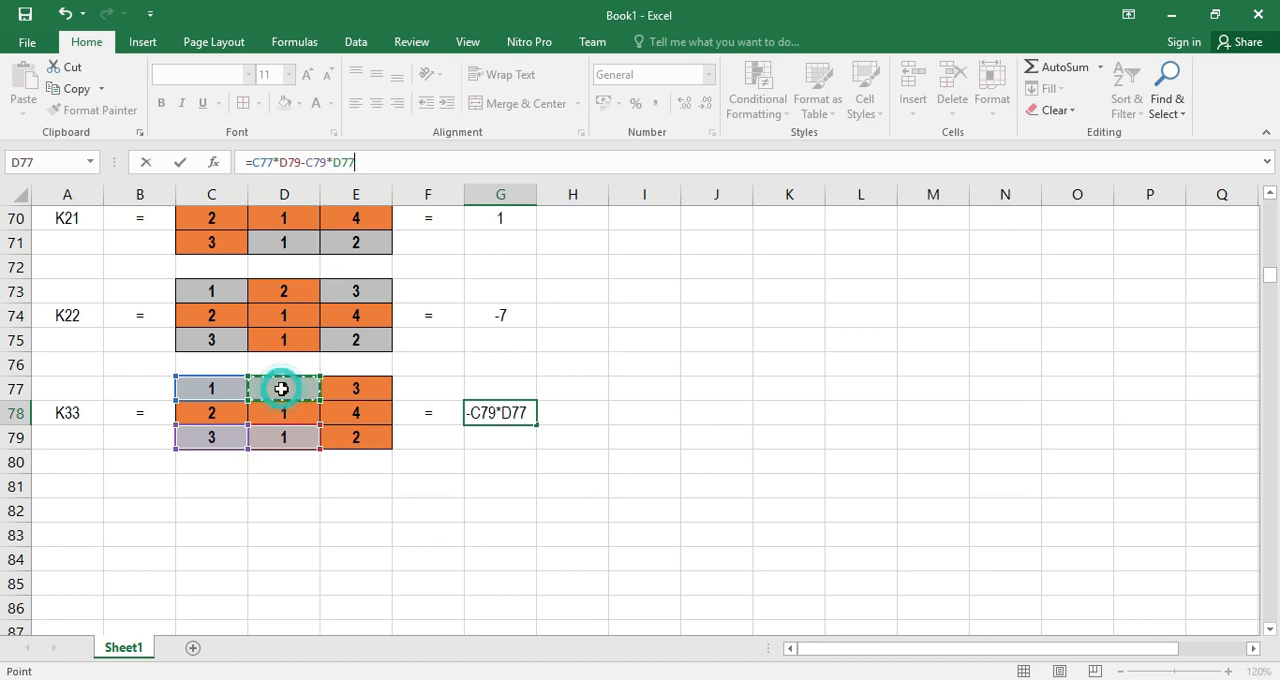
Complete the K33 formula =C77*D79-C79*D77 in G78 and label cell A82 as K31
key(Return)
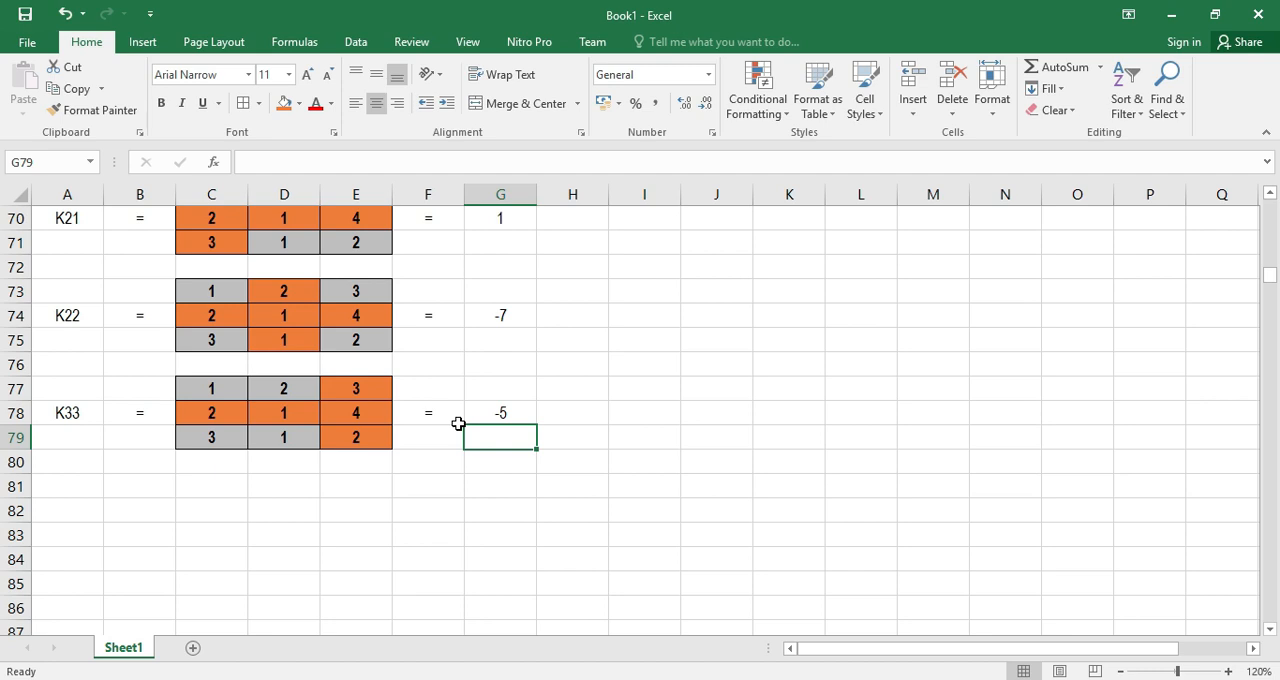
click(60, 516)
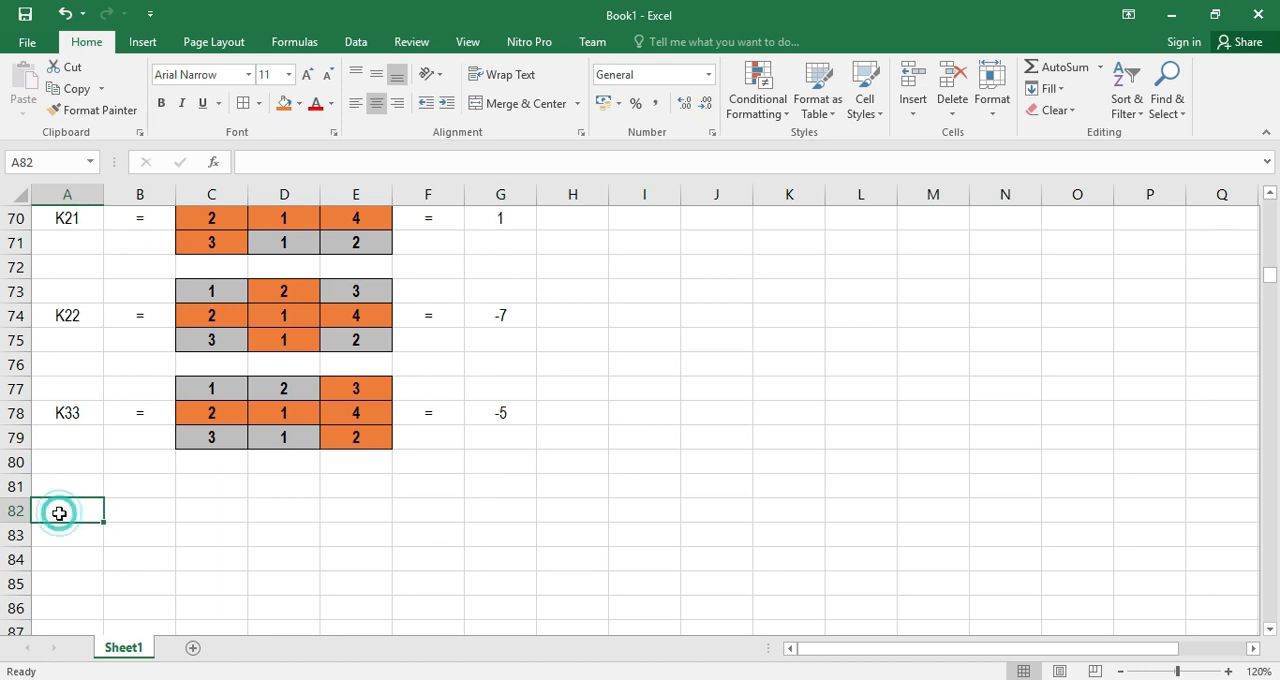
text(K)
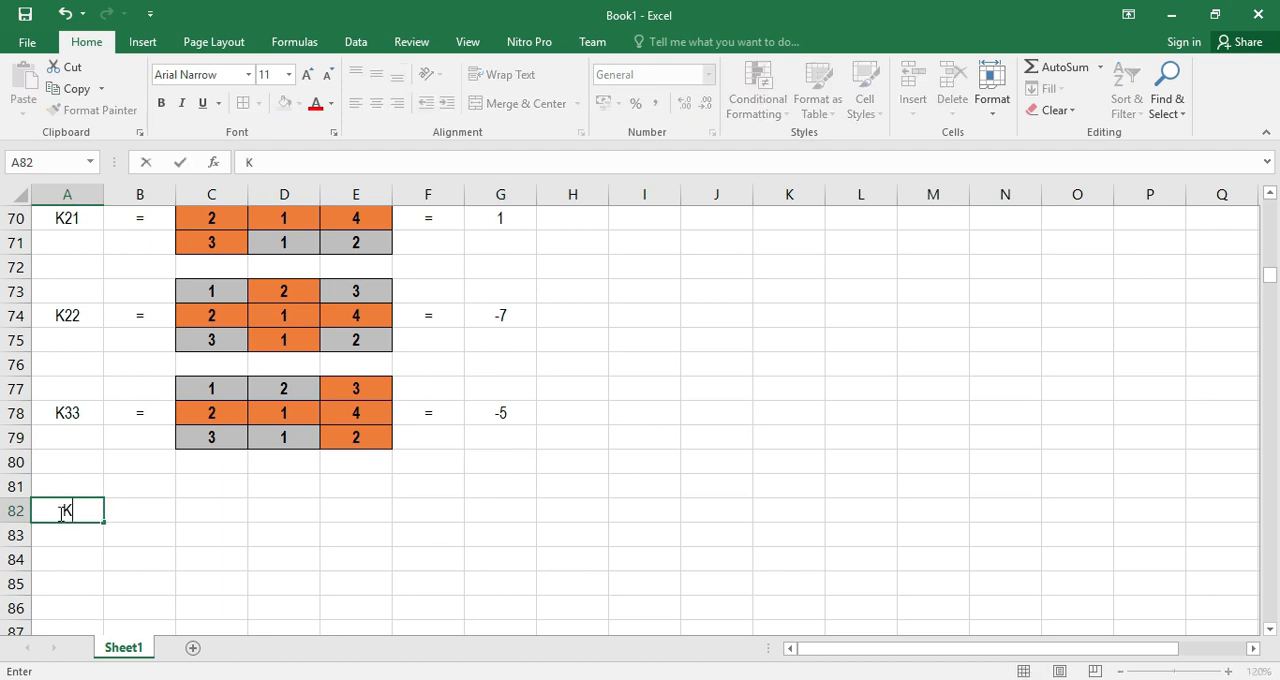
text(31)
key(Return)
scroll(272, 462, up, 15)
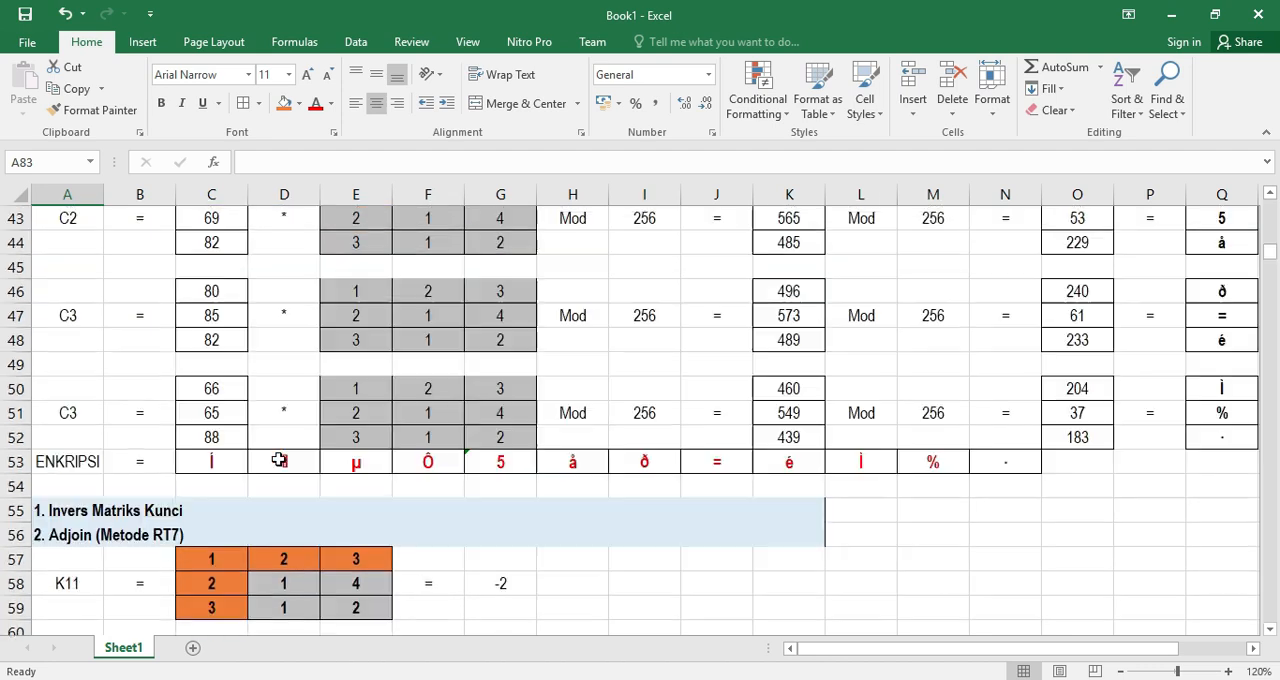
scroll(264, 360, up, 3)
drag(211, 364, 353, 414)
key(ctrl+c)
Enter an equals sign in B82, beside the K31 label
scroll(300, 462, down, 20)
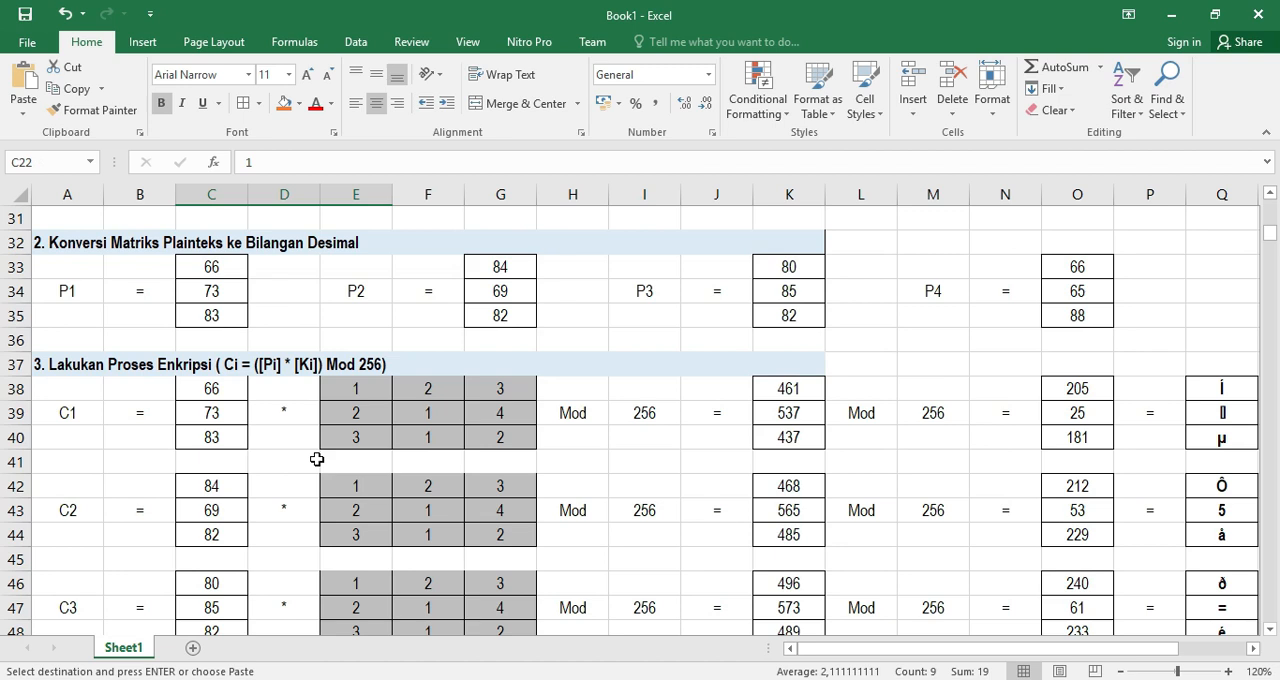
click(136, 364)
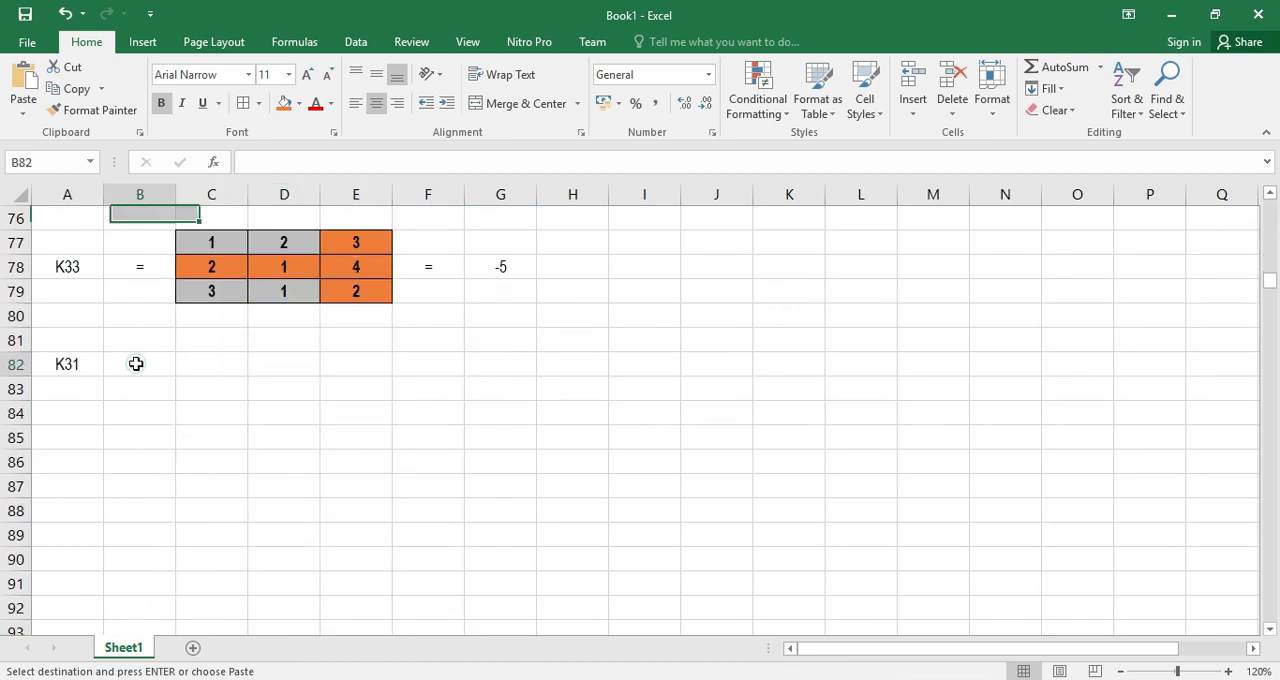
text(=)
key(Return)
Copy the key matrix C22:E24 into the K31 block starting at C81
key(Right)
key(Up)
key(Up)
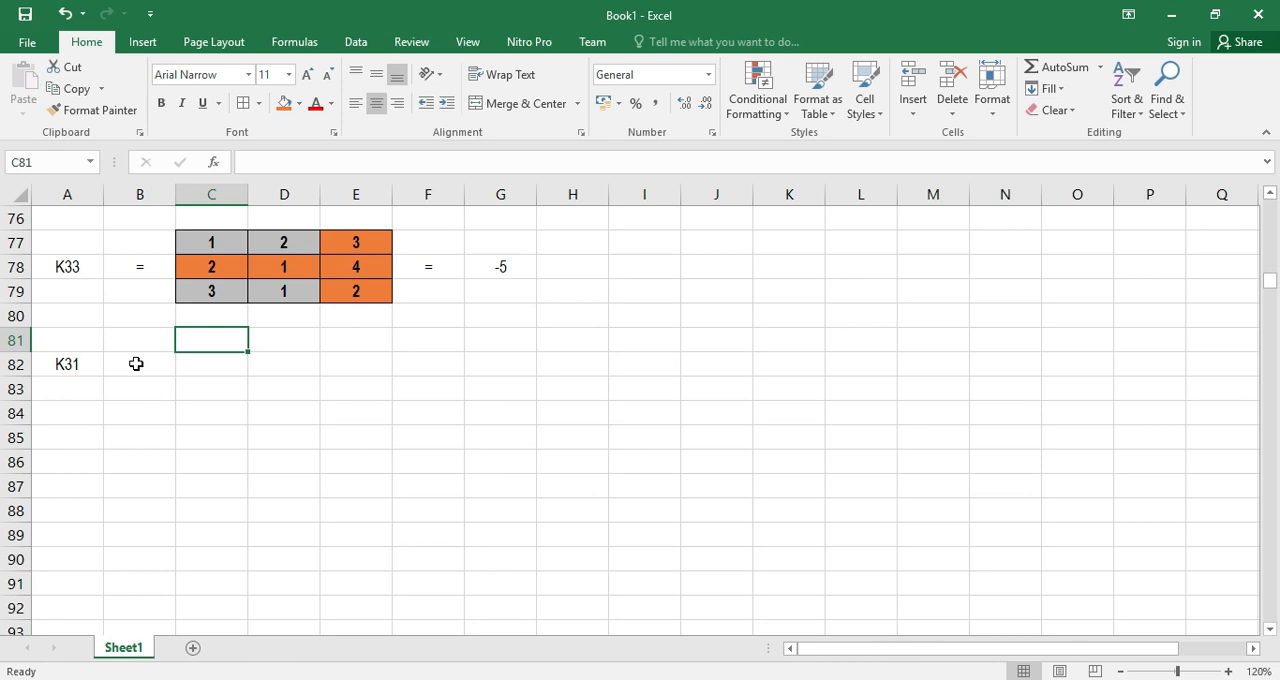
scroll(250, 375, up, 16)
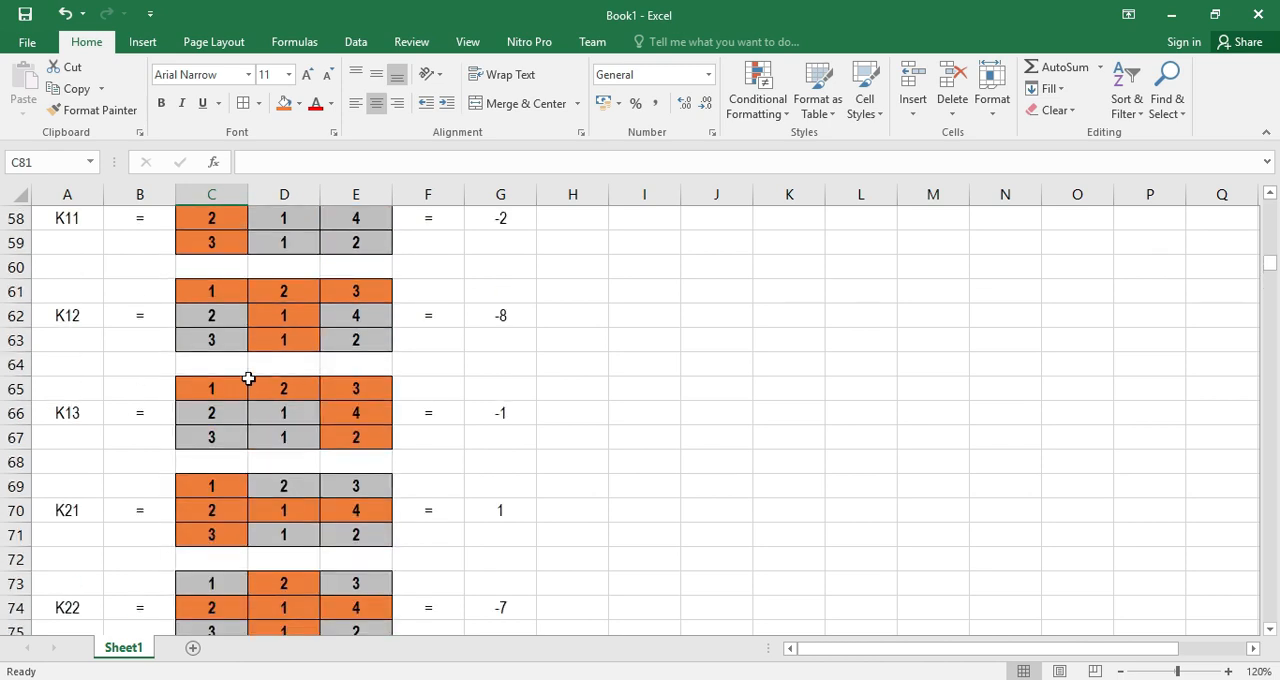
scroll(259, 346, up, 4)
drag(212, 360, 333, 413)
key(ctrl+c)
scroll(330, 415, down, 20)
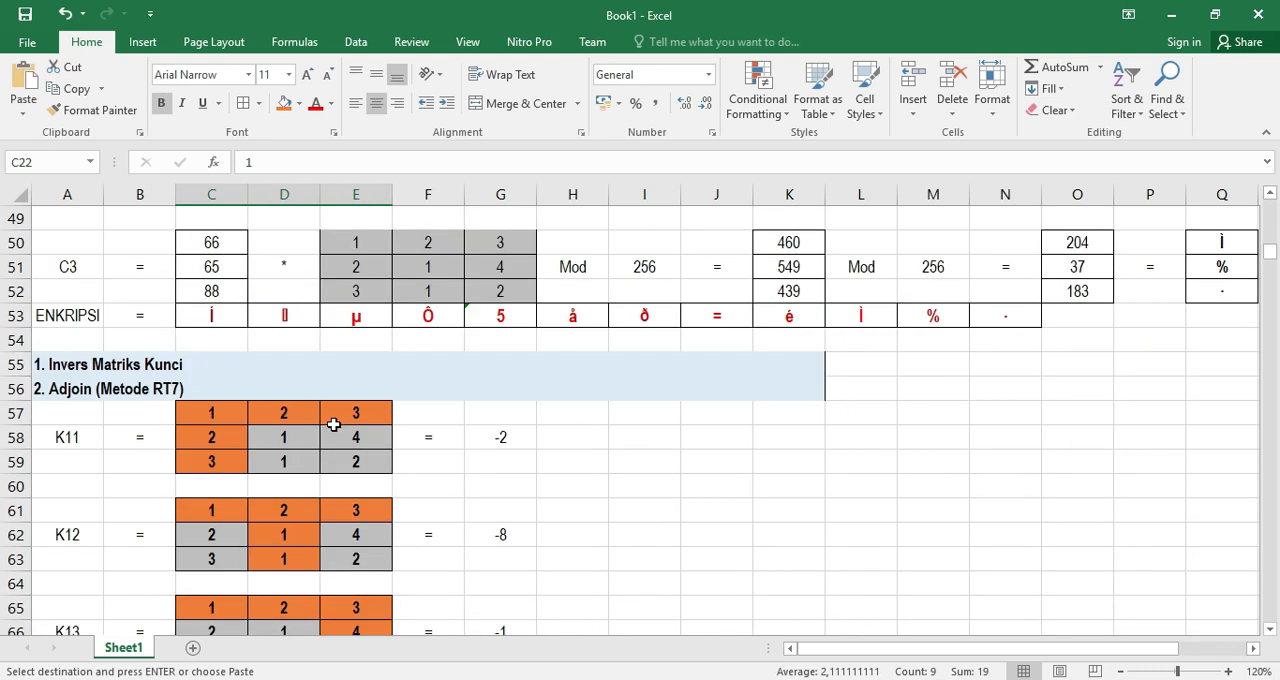
click(196, 270)
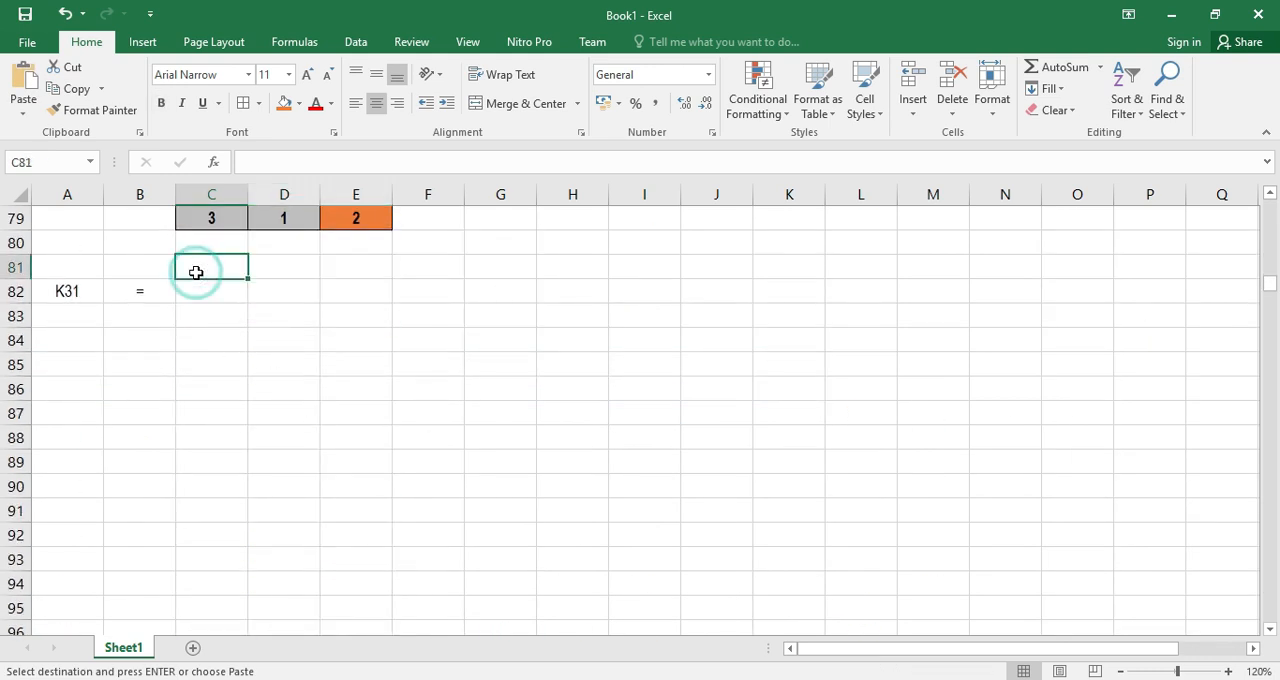
key(ctrl+v)
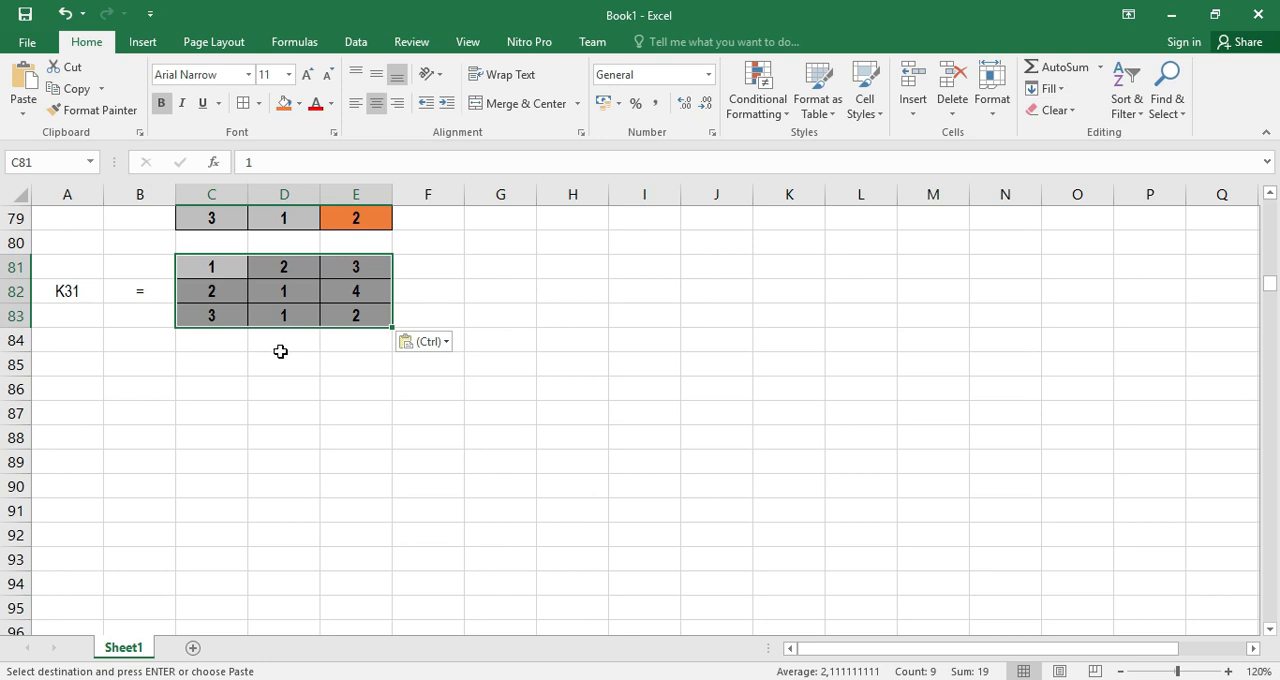
Fill the K31 matrix's third row C83:E83 and first column C81:C83 with orange
click(214, 337)
drag(206, 314, 343, 318)
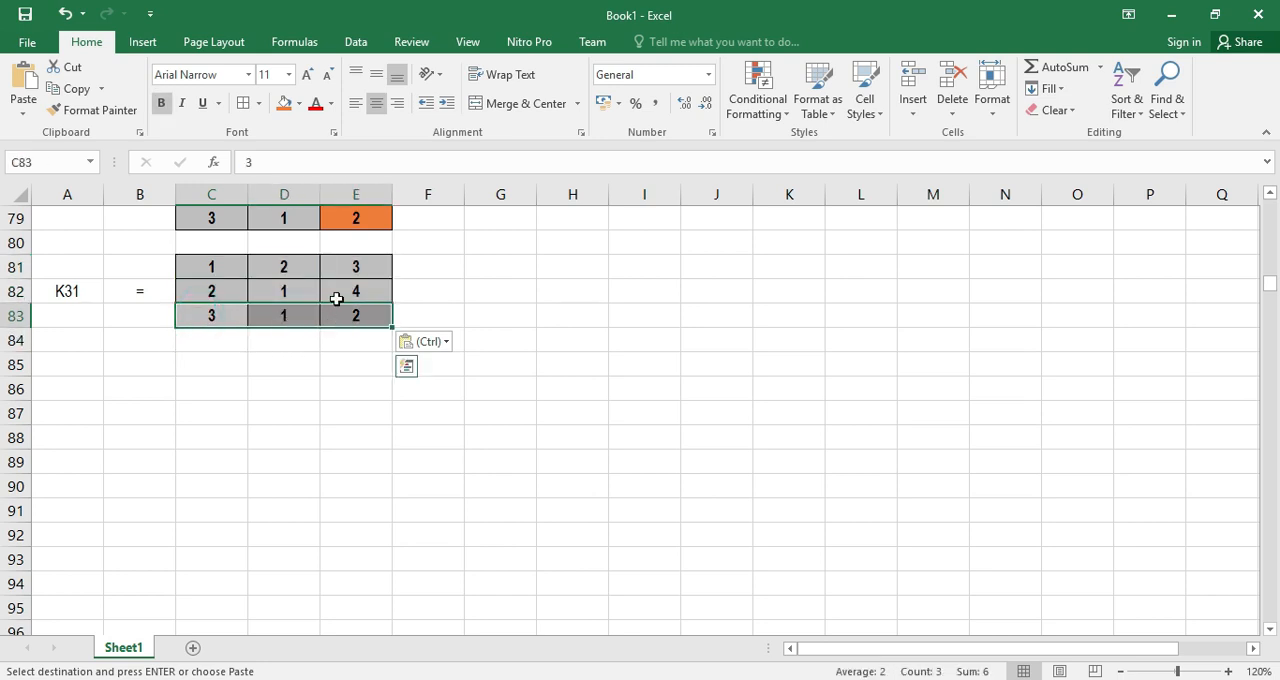
click(285, 105)
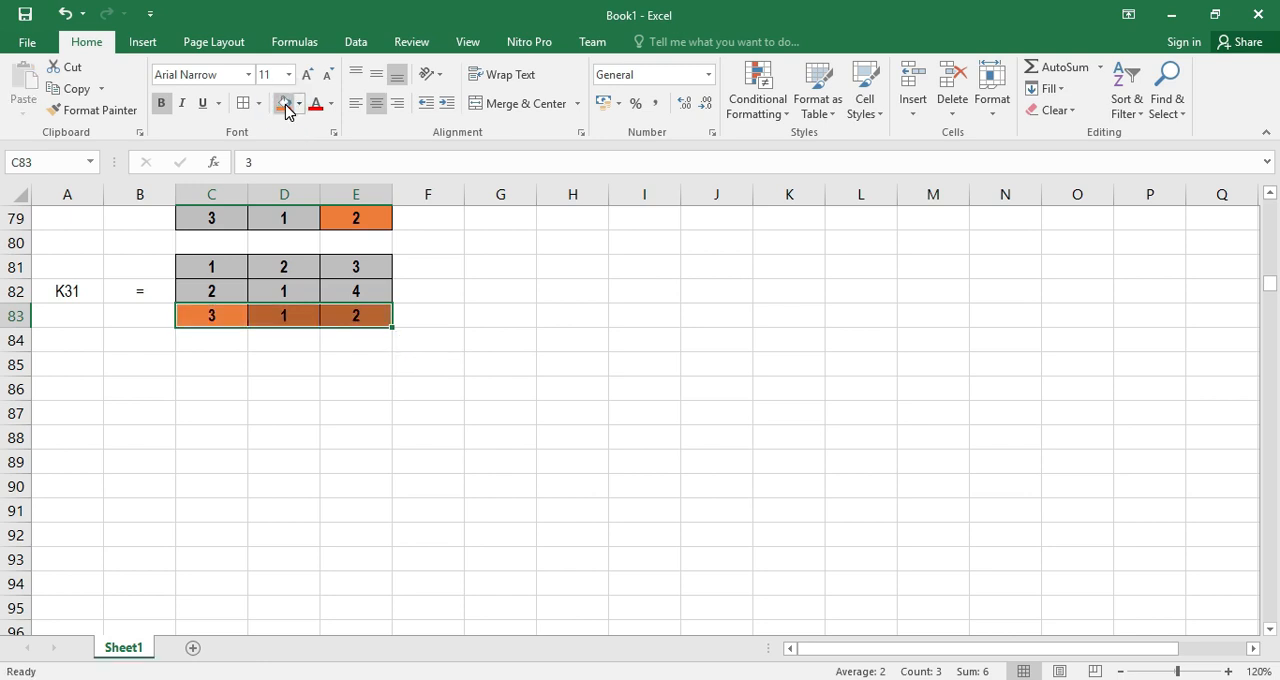
drag(214, 314, 211, 268)
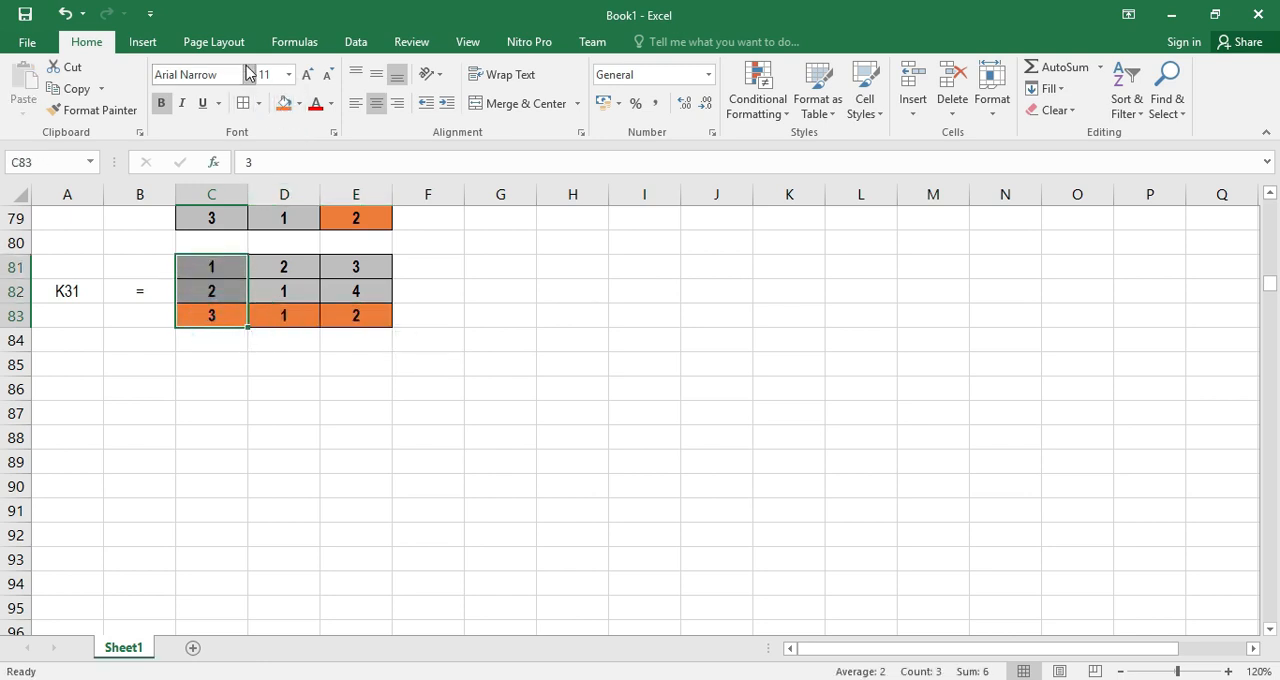
click(285, 105)
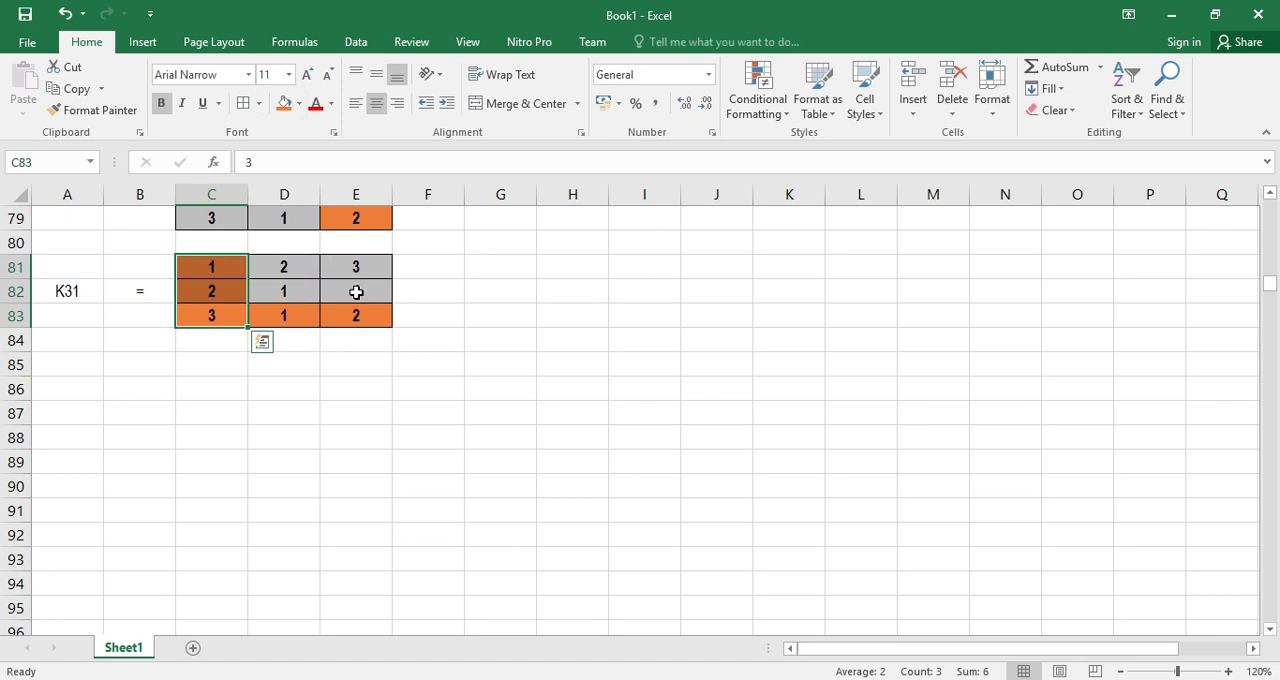
Enter an equals sign in F82, after the K31 matrix
click(438, 293)
scroll(438, 293, up, 2)
text(=)
key(Return)
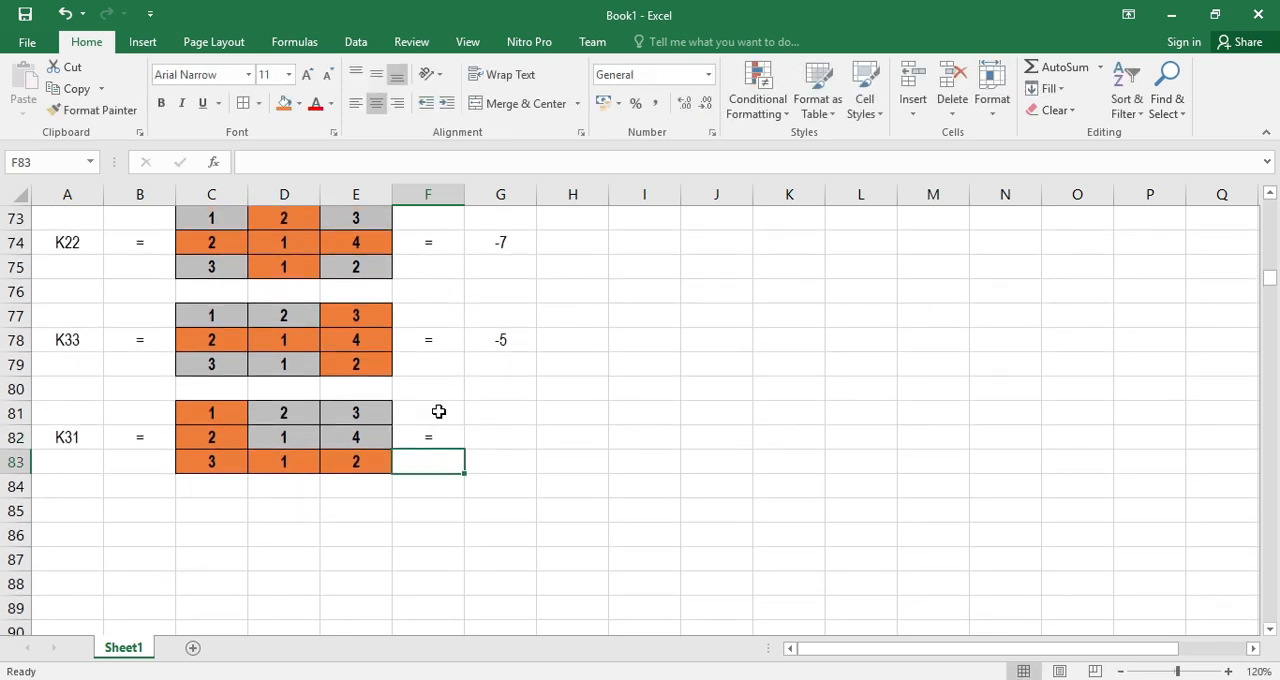
Calculate the K31 minor in G82 with the formula =D81*E82-D82*E81
click(492, 435)
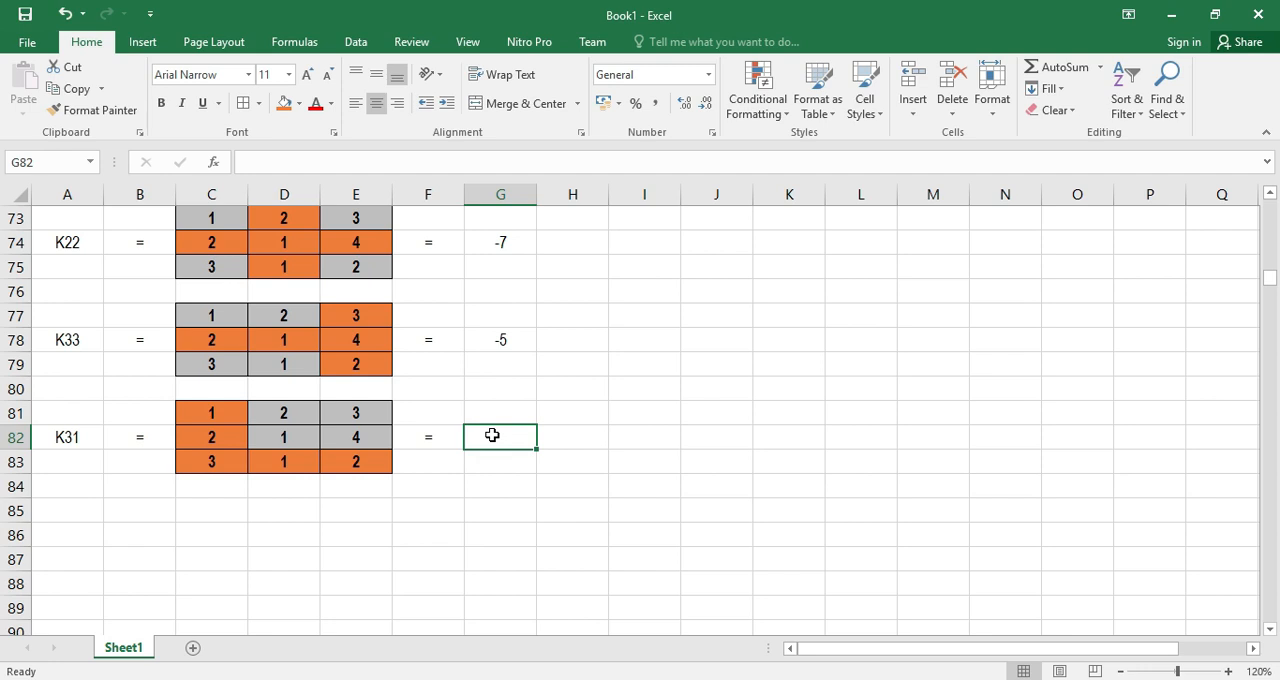
text(=)
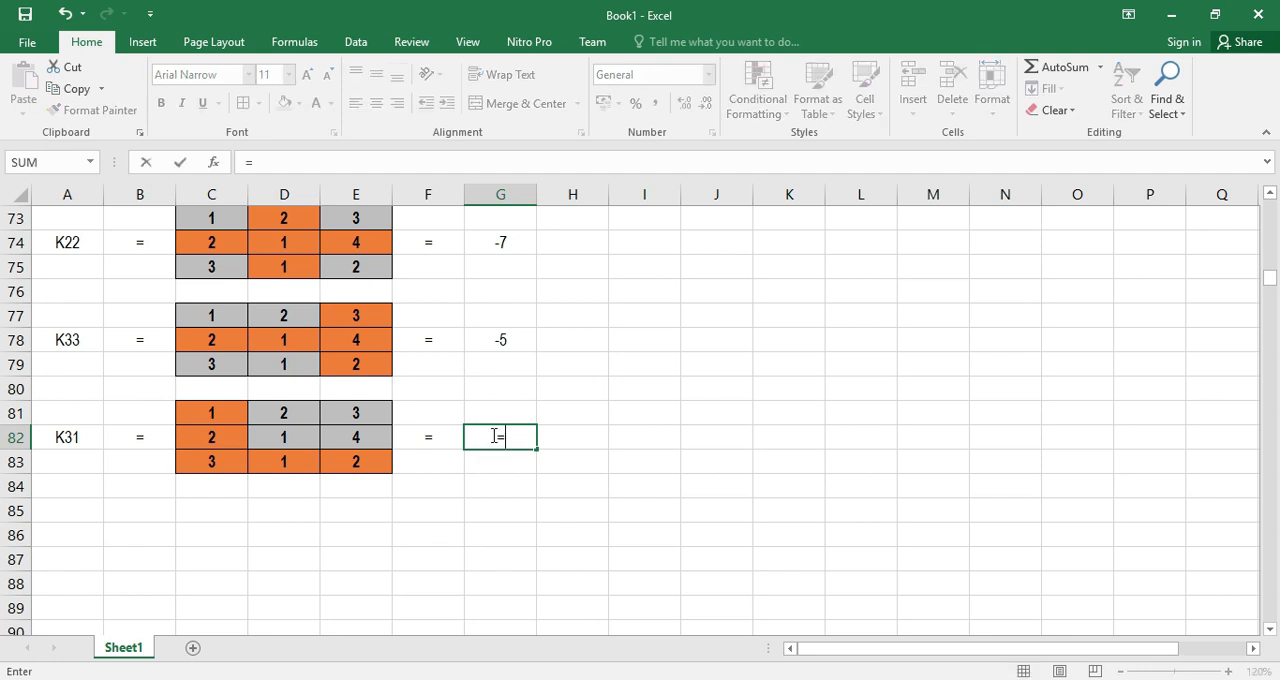
click(281, 410)
text(*)
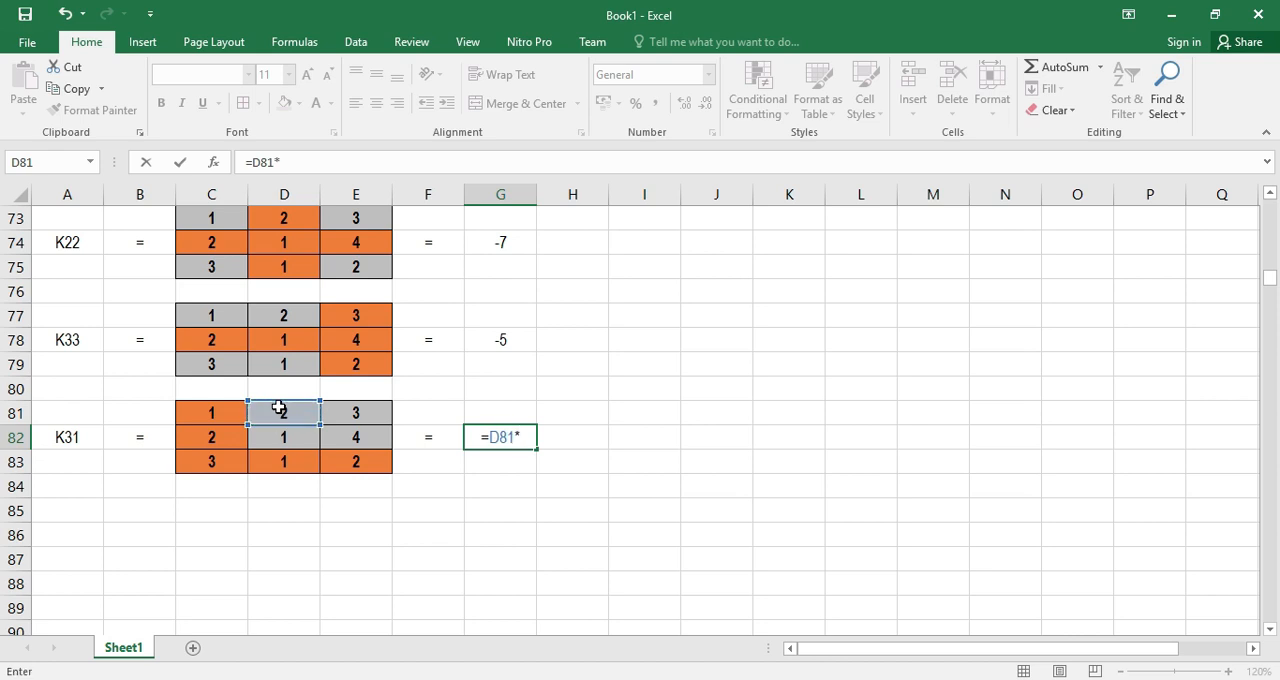
click(355, 438)
text(-)
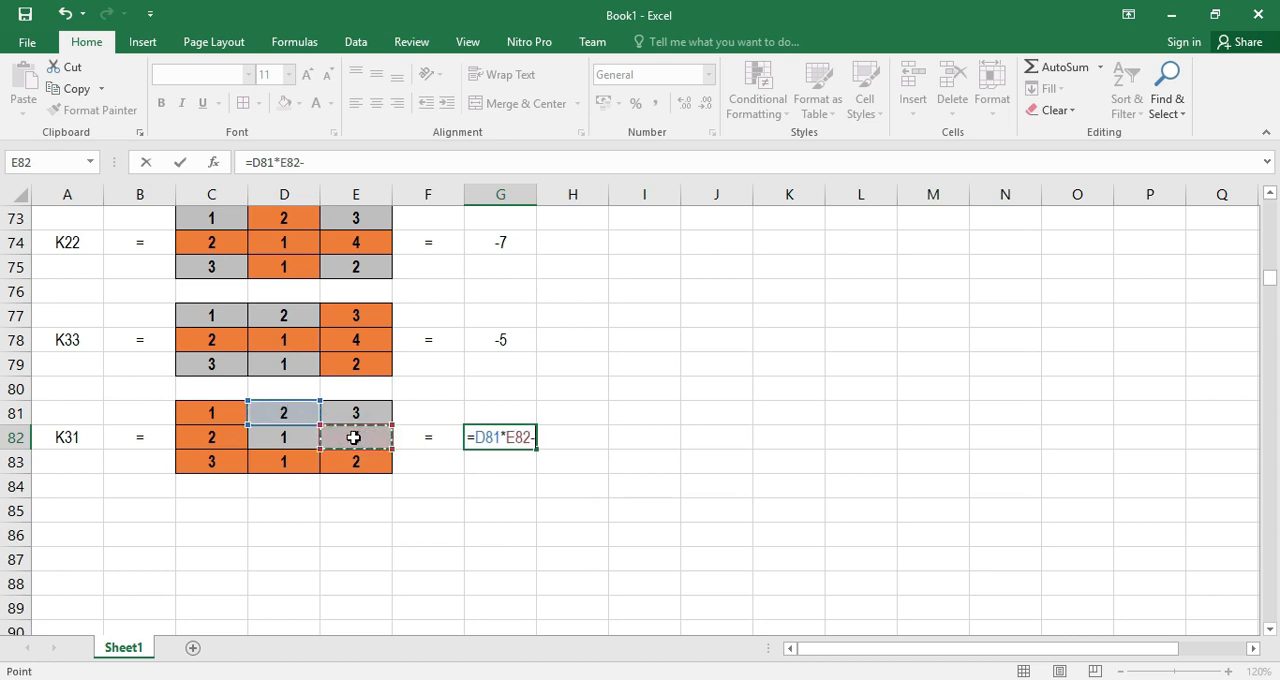
click(296, 436)
text(*)
click(345, 414)
key(Return)
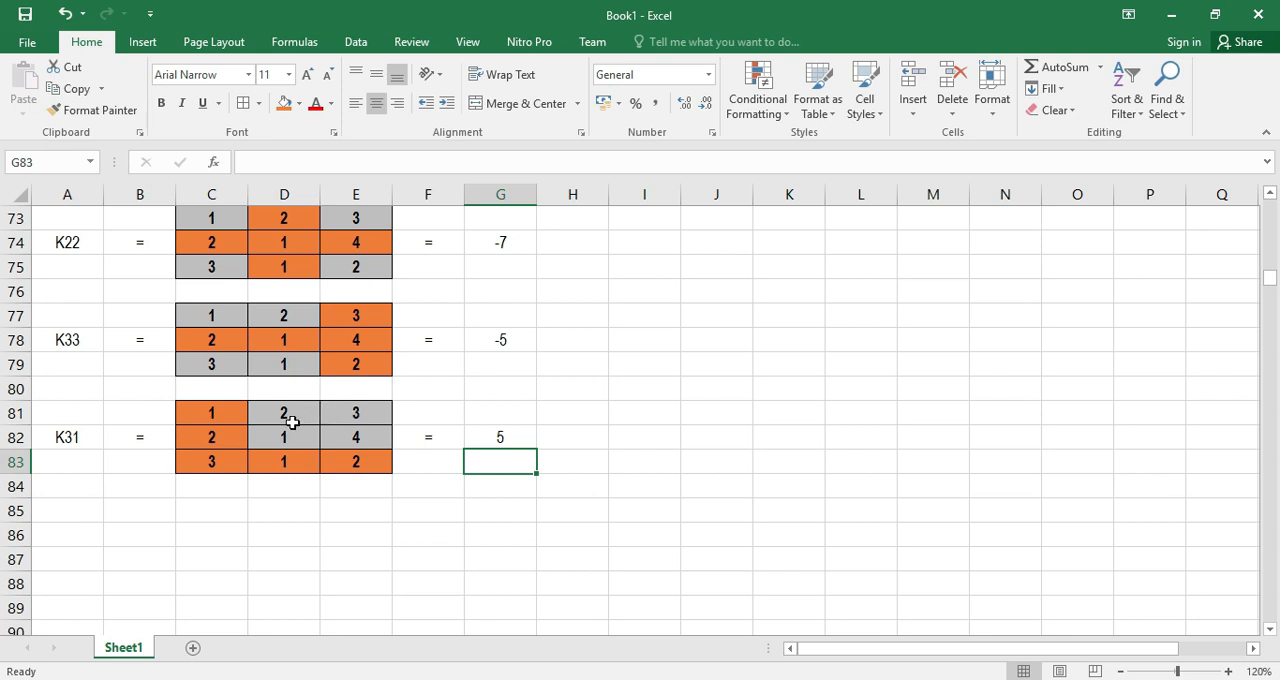
Label cell A86 as K32 and enter an equals sign in B86
click(69, 537)
text(K32)
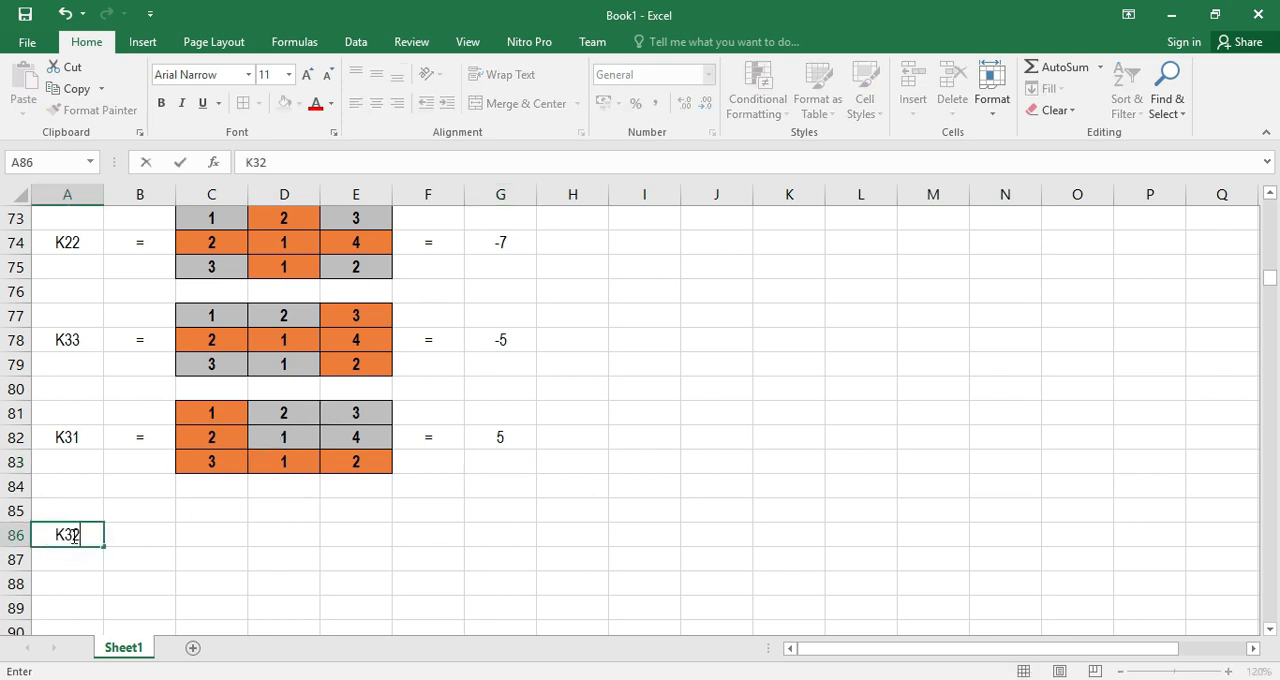
key(Return)
key(Up)
key(Right)
text(=)
key(Return)
Copy the key matrix C22:E24 into the K32 block starting at C85
scroll(110, 522, up, 4)
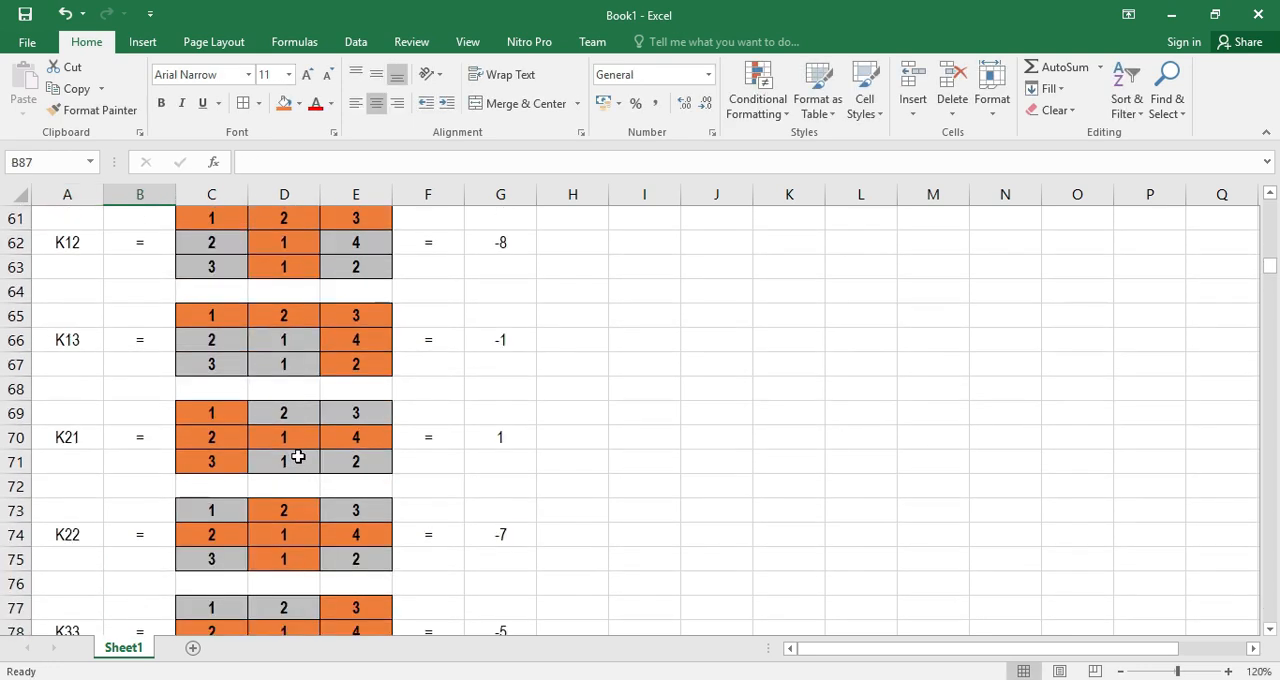
scroll(298, 457, up, 15)
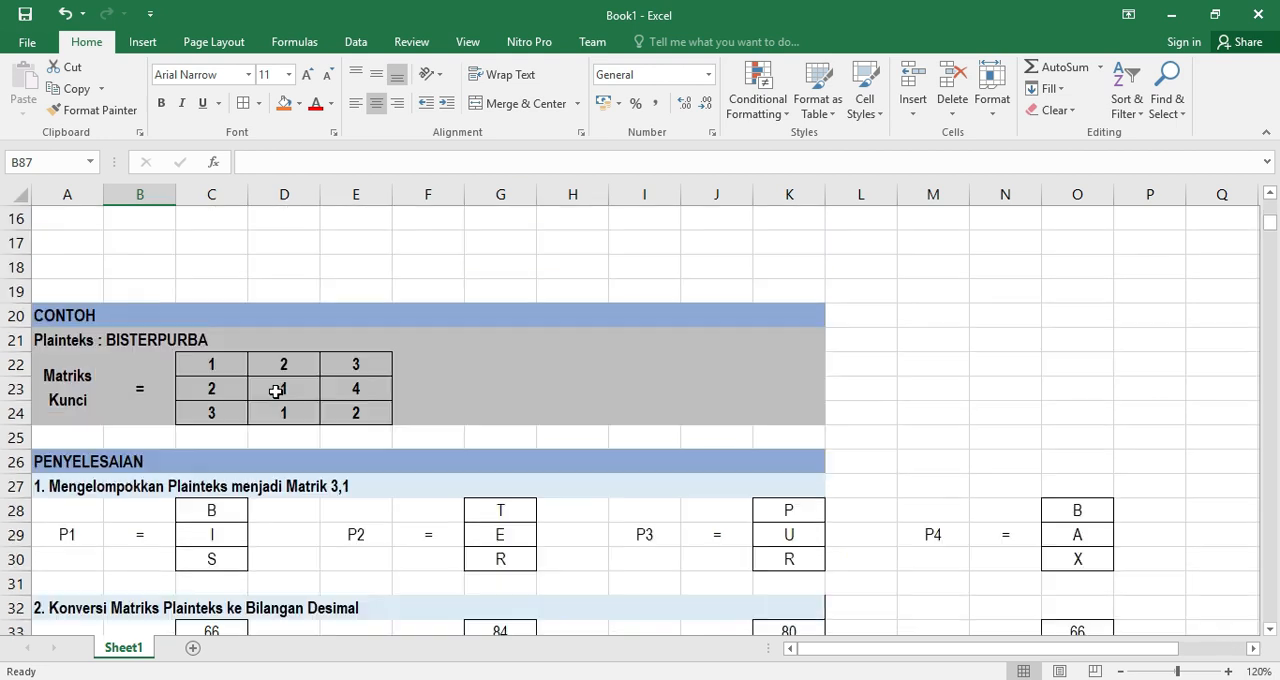
drag(214, 363, 344, 418)
key(ctrl+c)
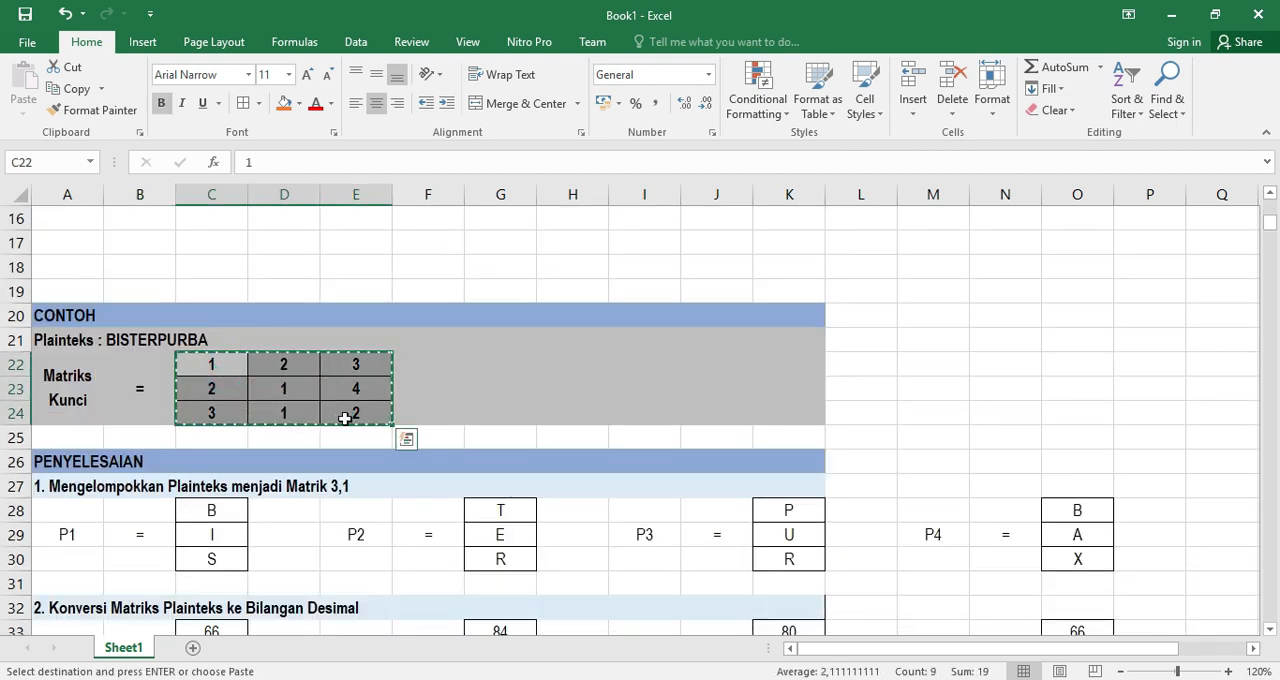
scroll(344, 418, down, 19)
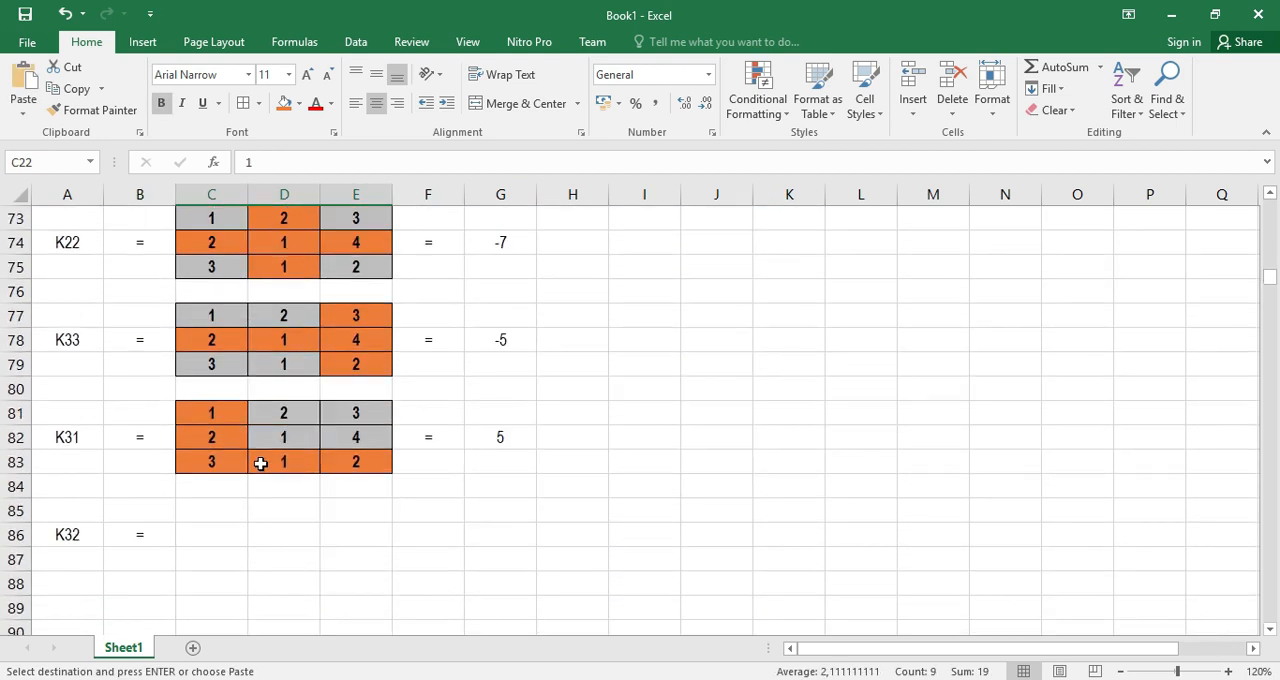
scroll(260, 463, down, 2)
click(195, 365)
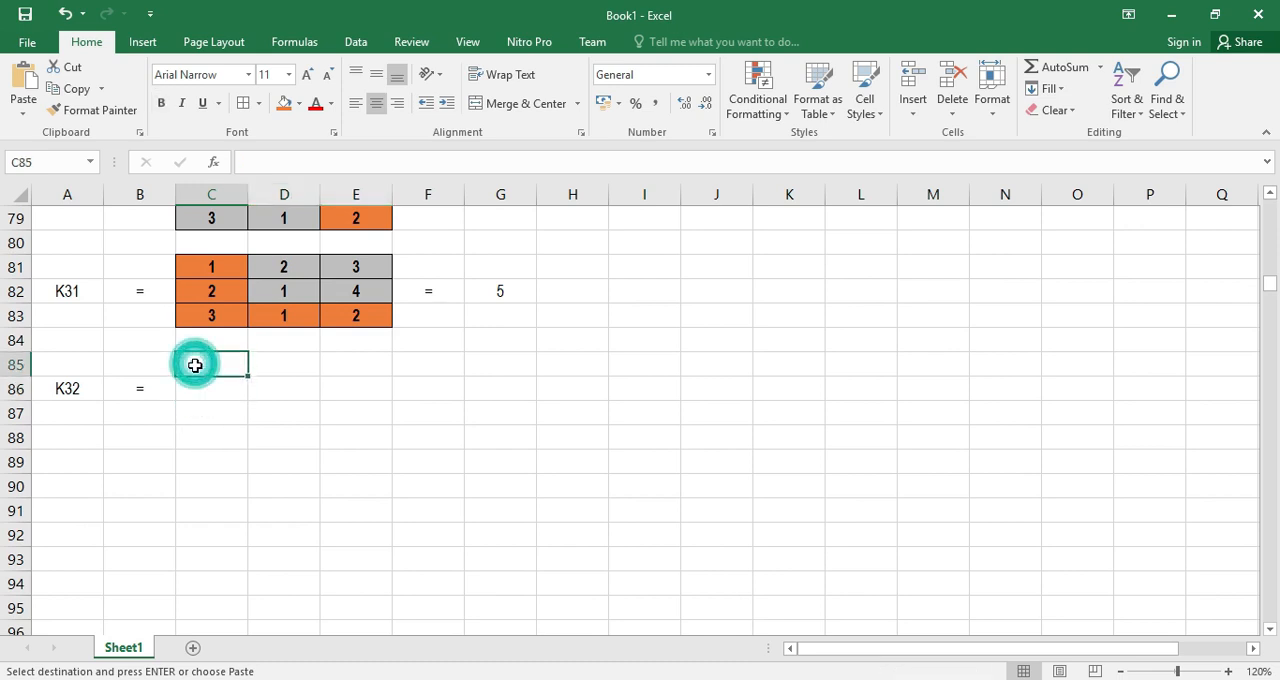
key(ctrl+v)
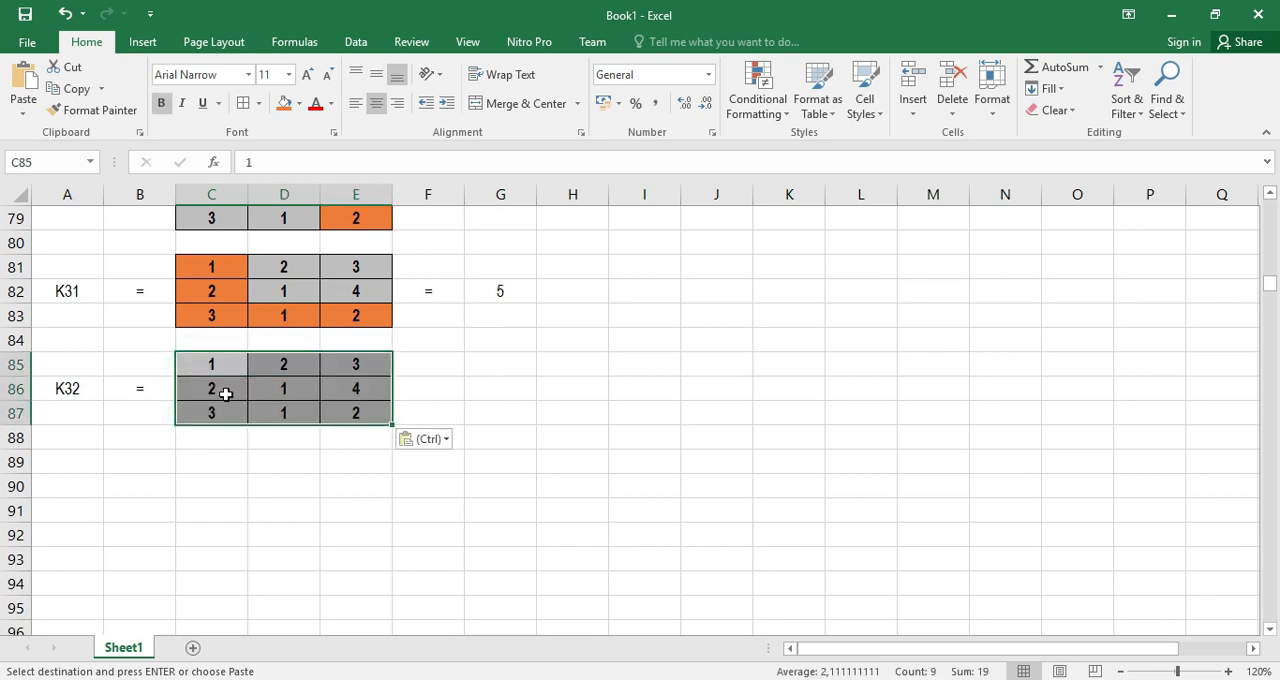
Fill the K32 matrix's third row C87:E87 and second column D85:D87 with orange
drag(206, 414, 340, 416)
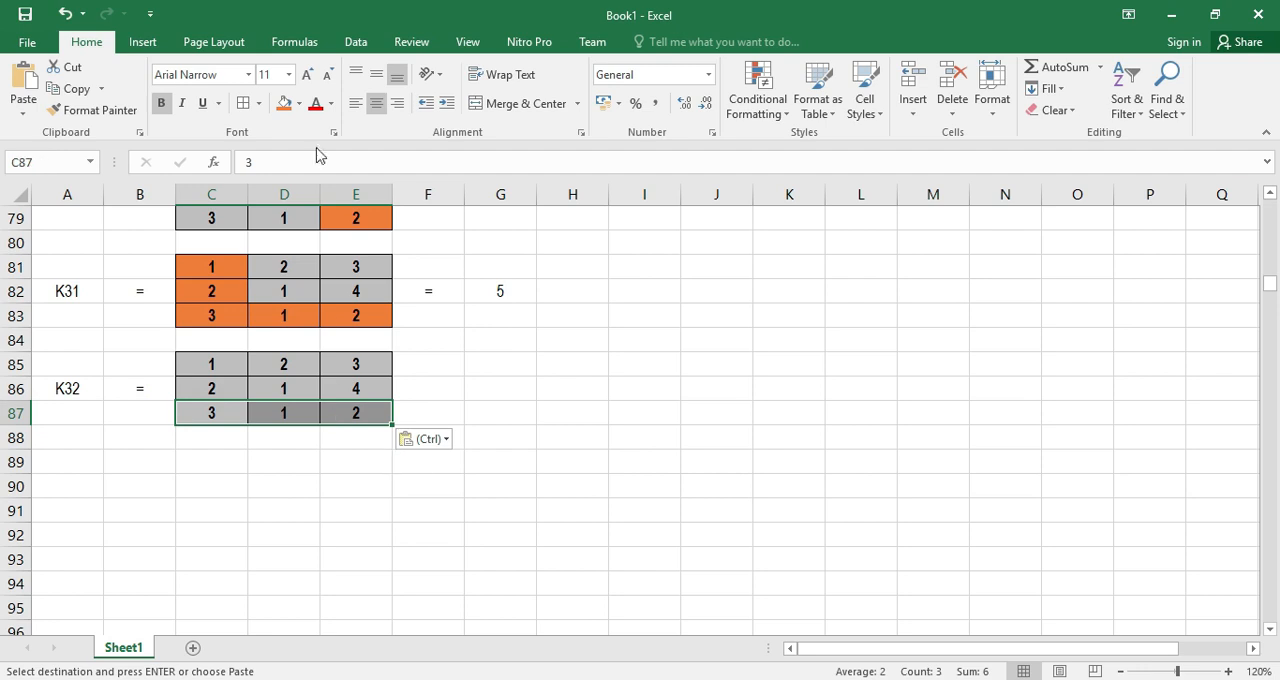
click(284, 103)
drag(283, 364, 285, 405)
click(284, 103)
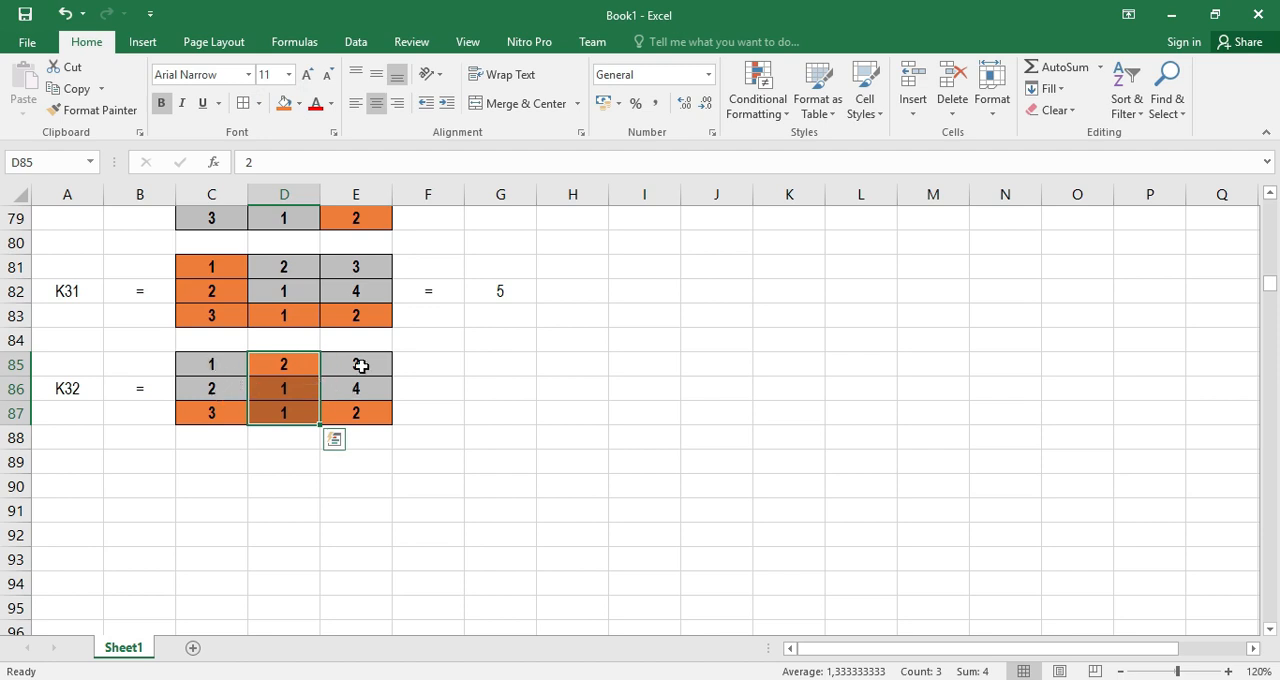
Enter an equals sign in F86, after the K32 matrix
click(430, 385)
text(=)
key(Return)
Calculate the K32 minor in G86 with the formula =C85*E86-C86*E85
click(496, 398)
text(=)
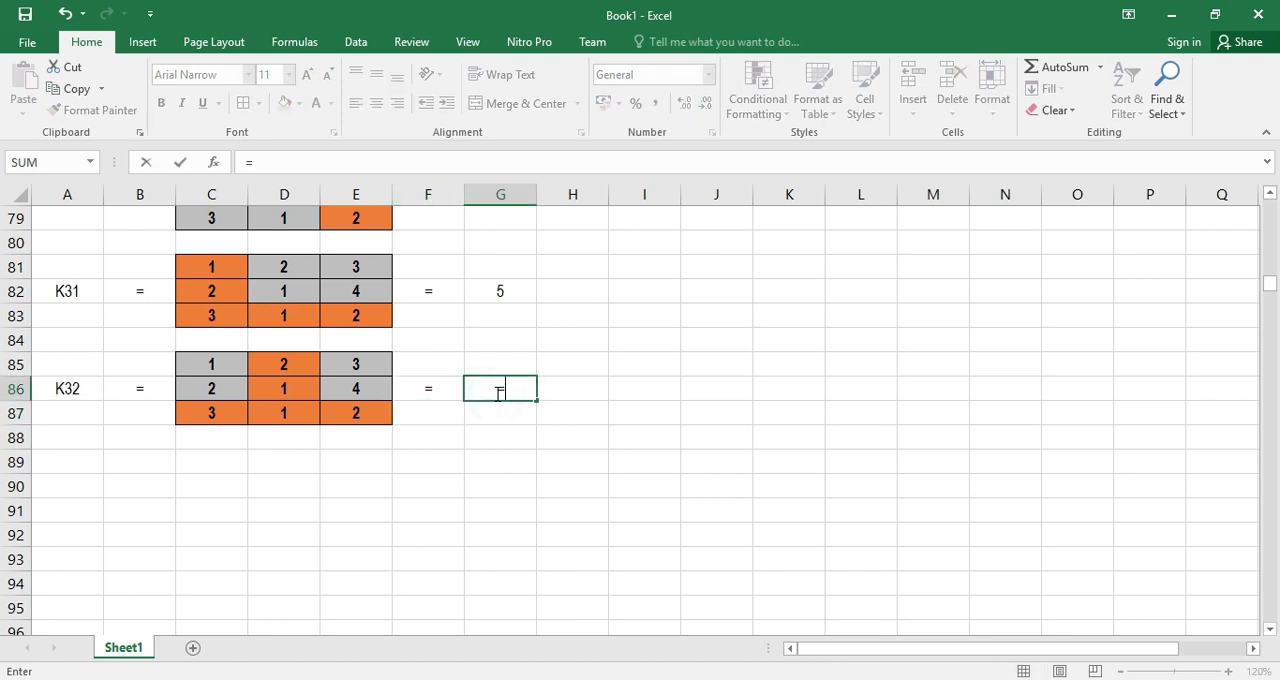
click(213, 364)
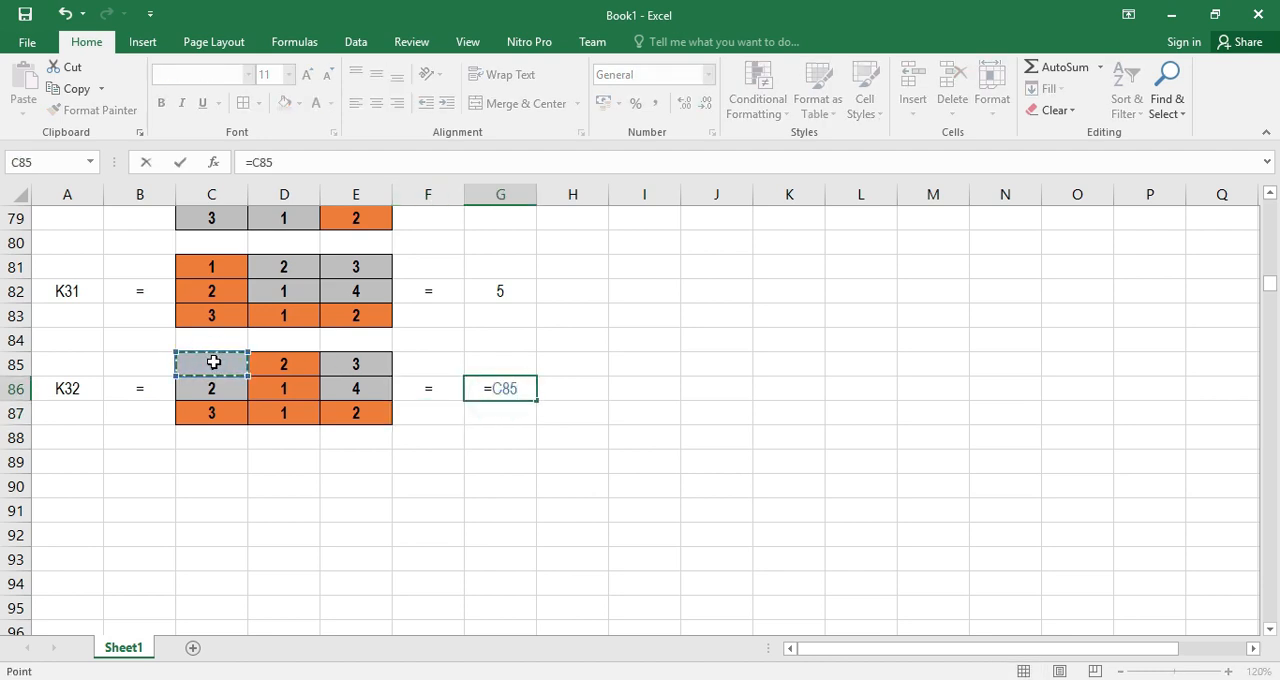
text(*)
click(355, 390)
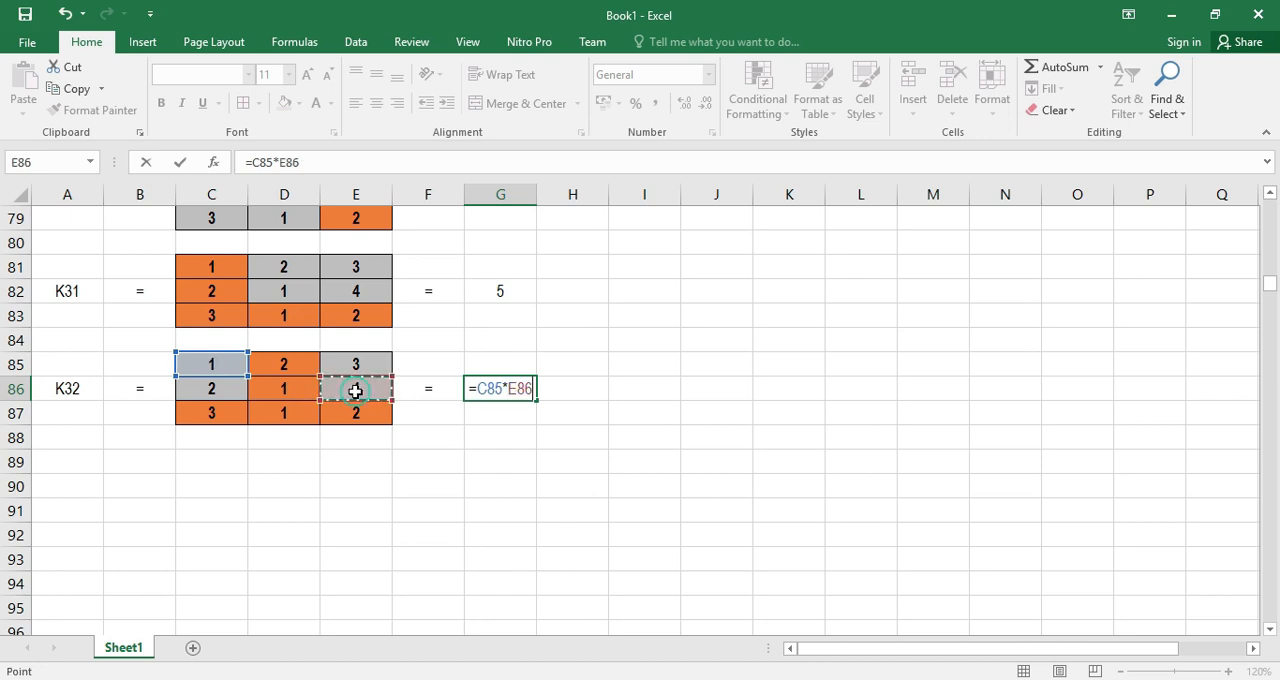
text(-)
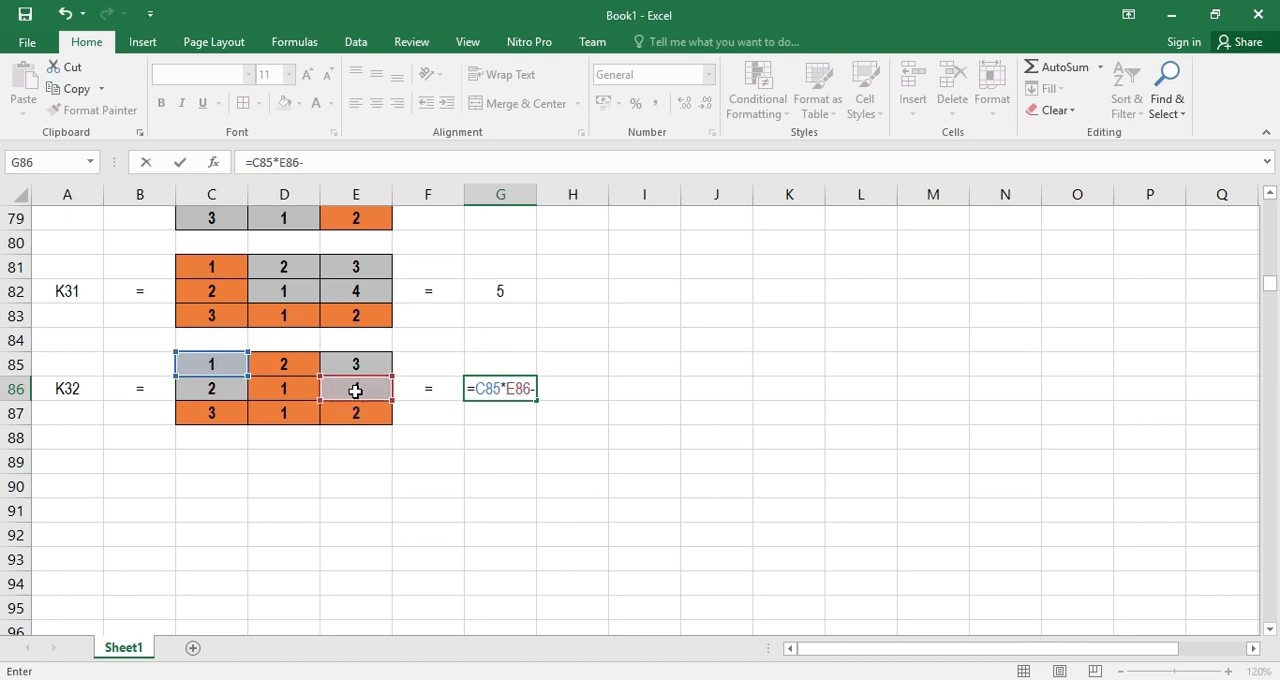
click(213, 392)
text(*)
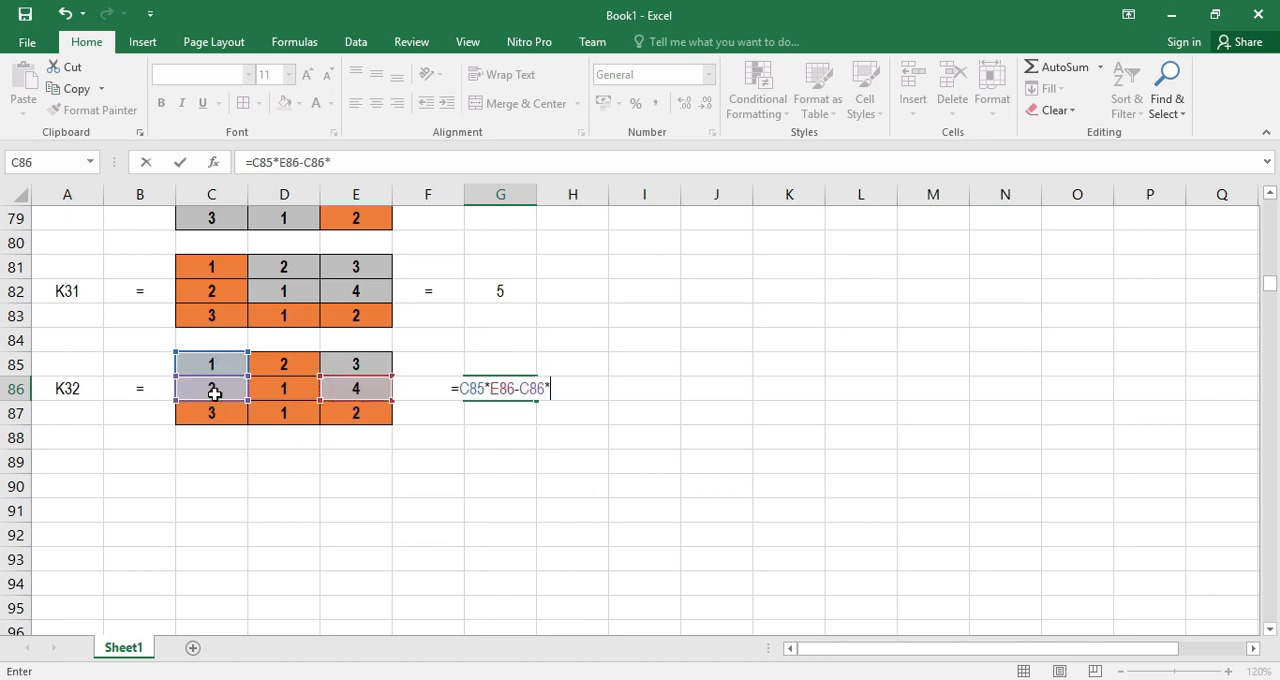
click(355, 363)
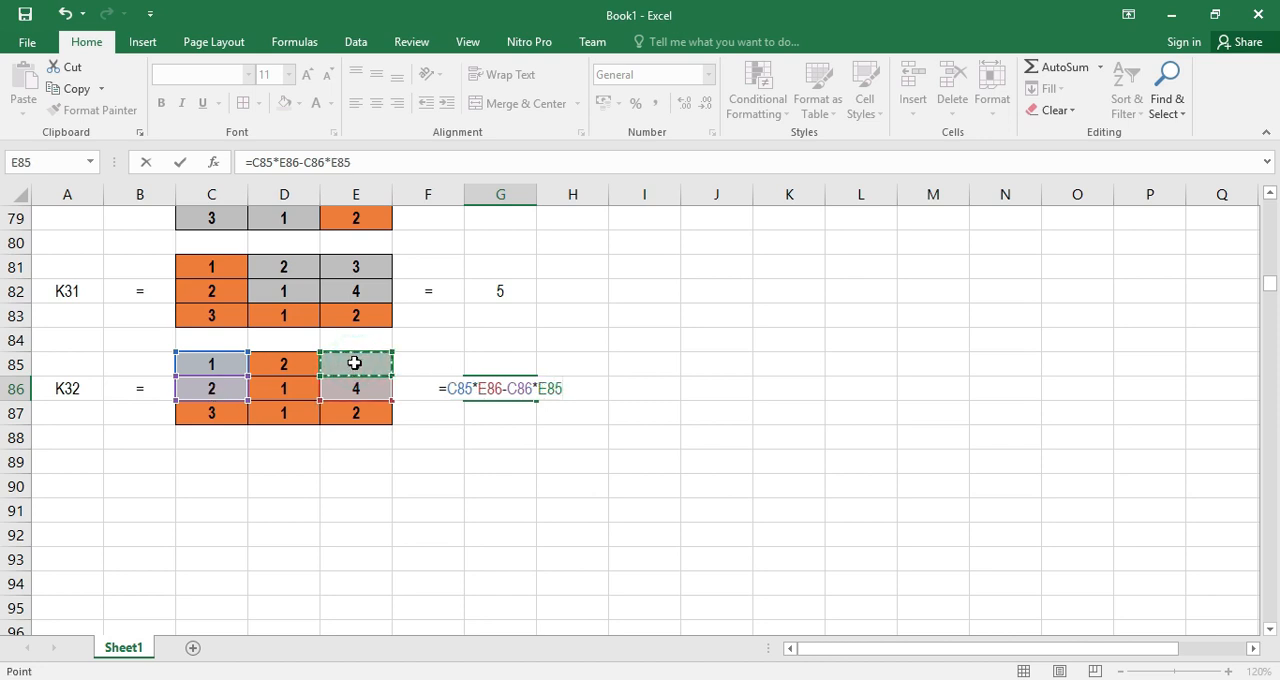
key(Return)
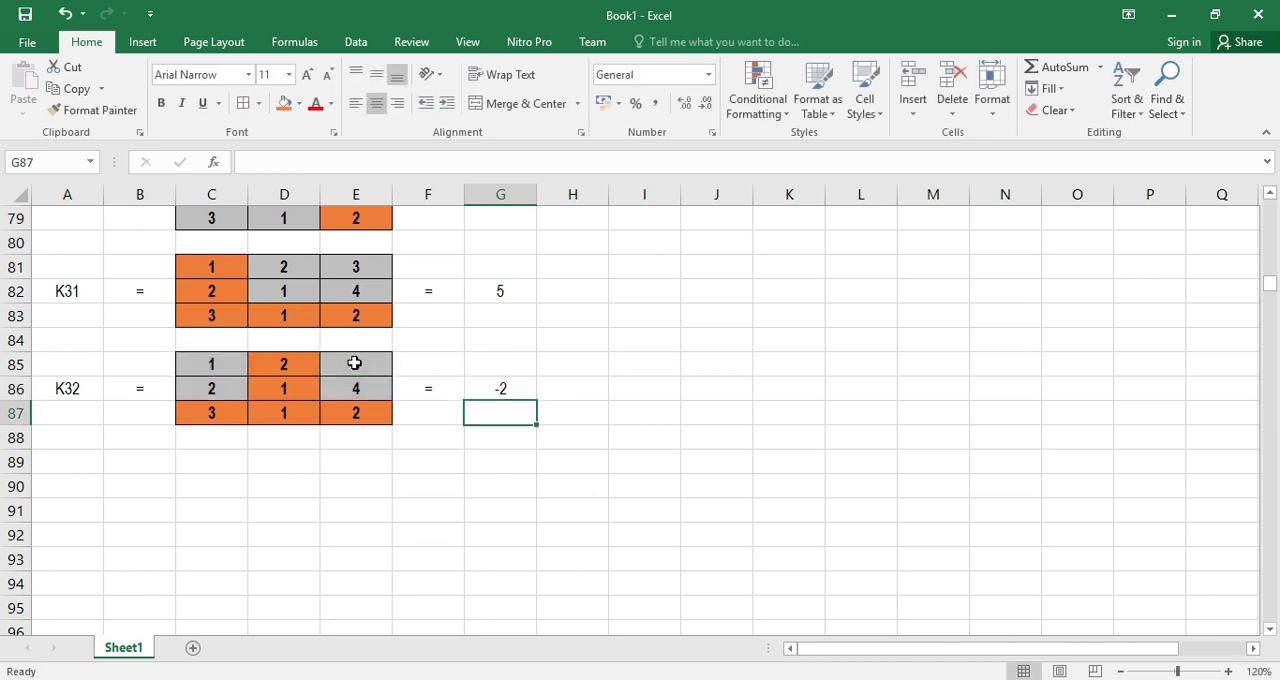
Label cell A90 as K33 and enter an equals sign in B90
click(62, 490)
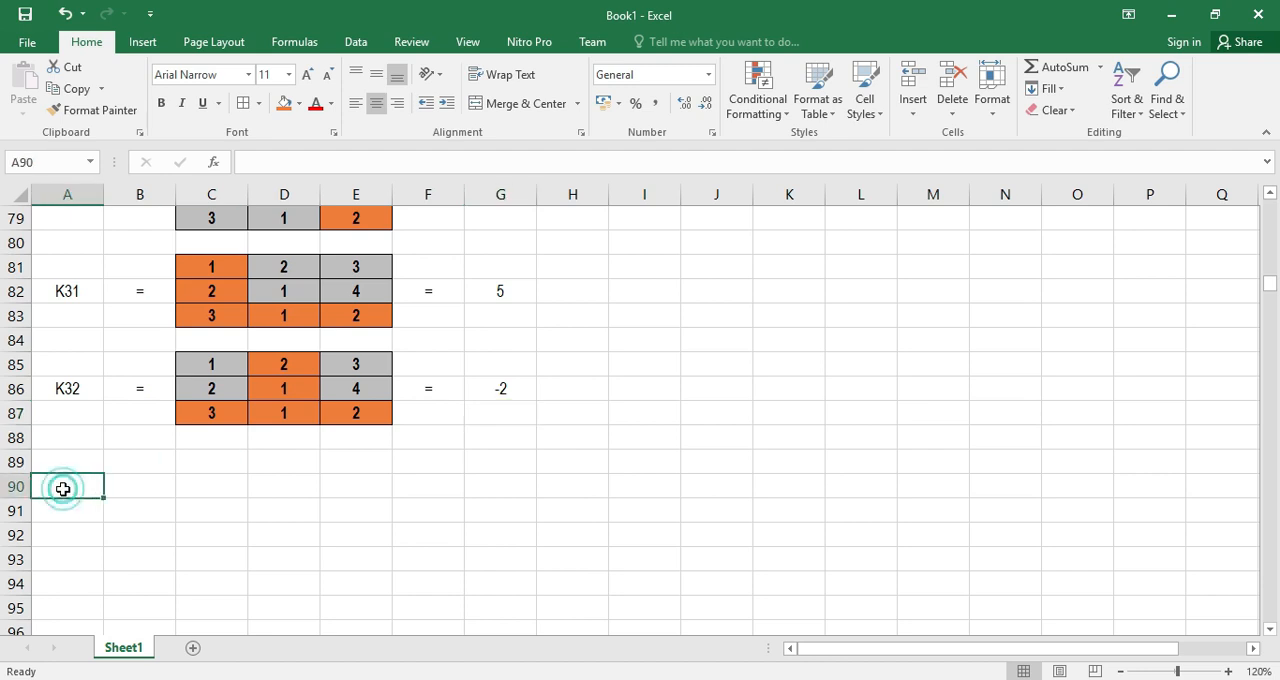
text(K33)
key(Return)
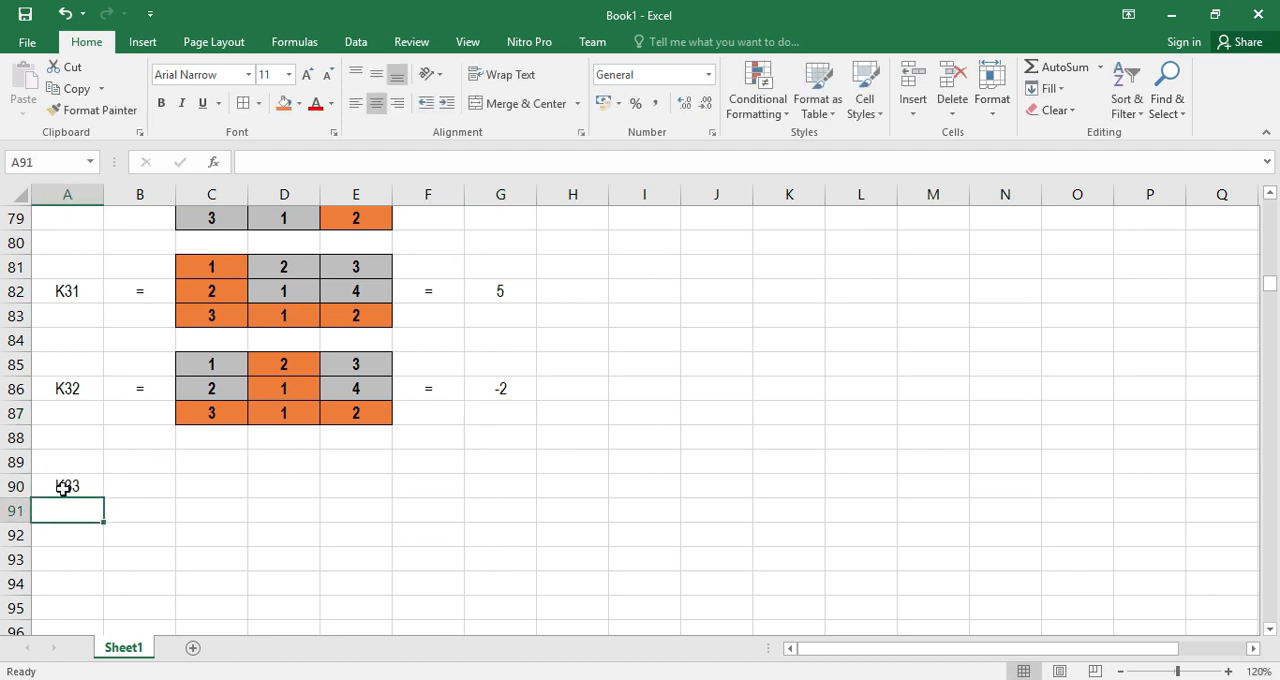
click(119, 486)
text(=)
key(Return)
Copy the key matrix C22:E24 into the K33 block starting at C89
scroll(397, 503, up, 10)
scroll(398, 501, up, 12)
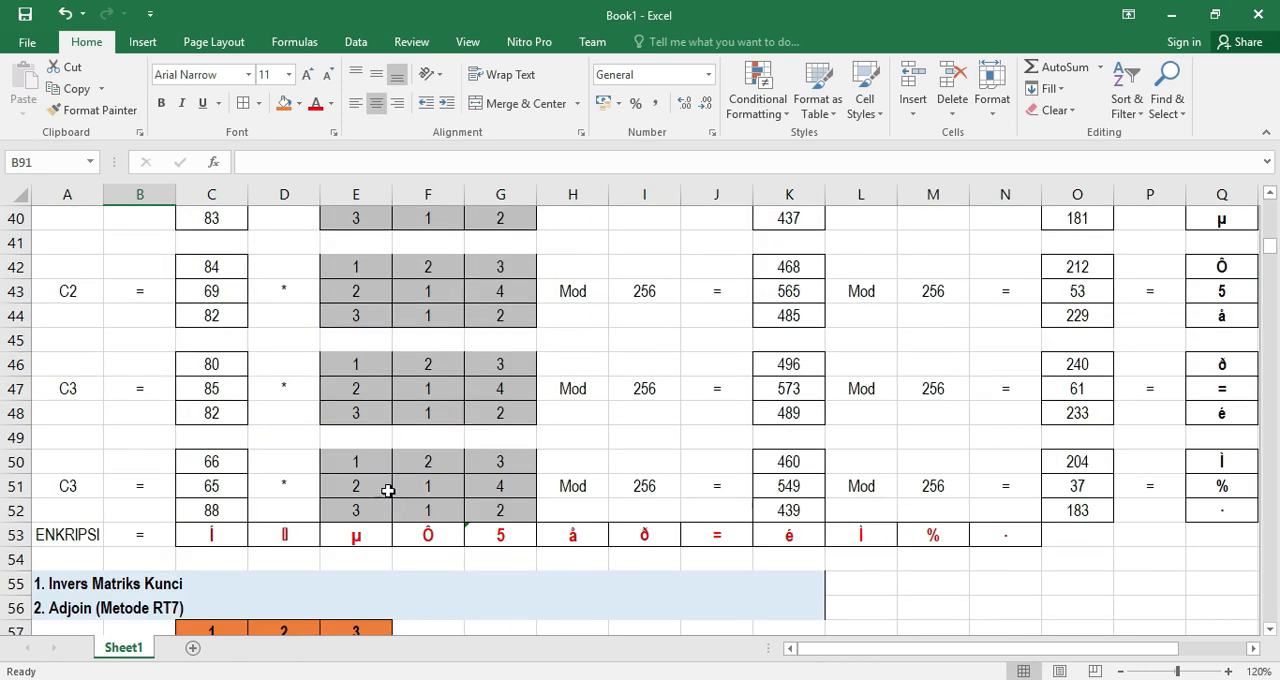
drag(199, 437, 360, 484)
key(ctrl+c)
scroll(325, 515, down, 14)
scroll(325, 500, down, 9)
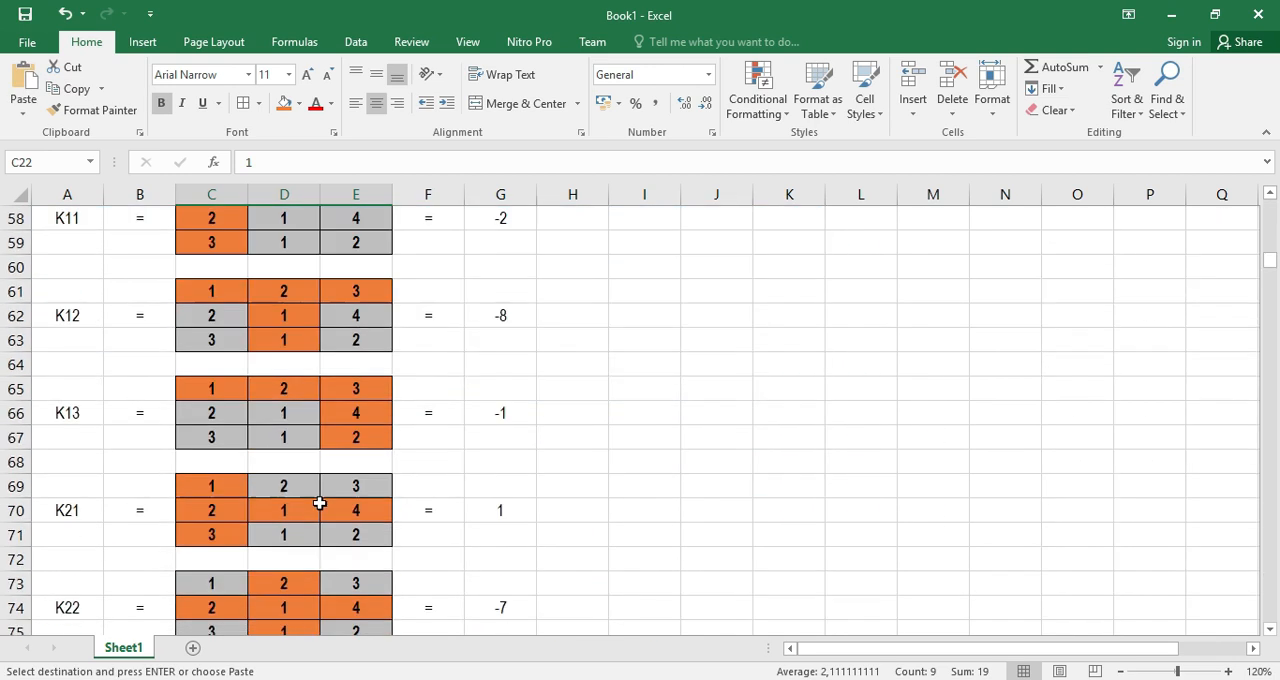
click(199, 415)
click(199, 388)
key(ctrl+v)
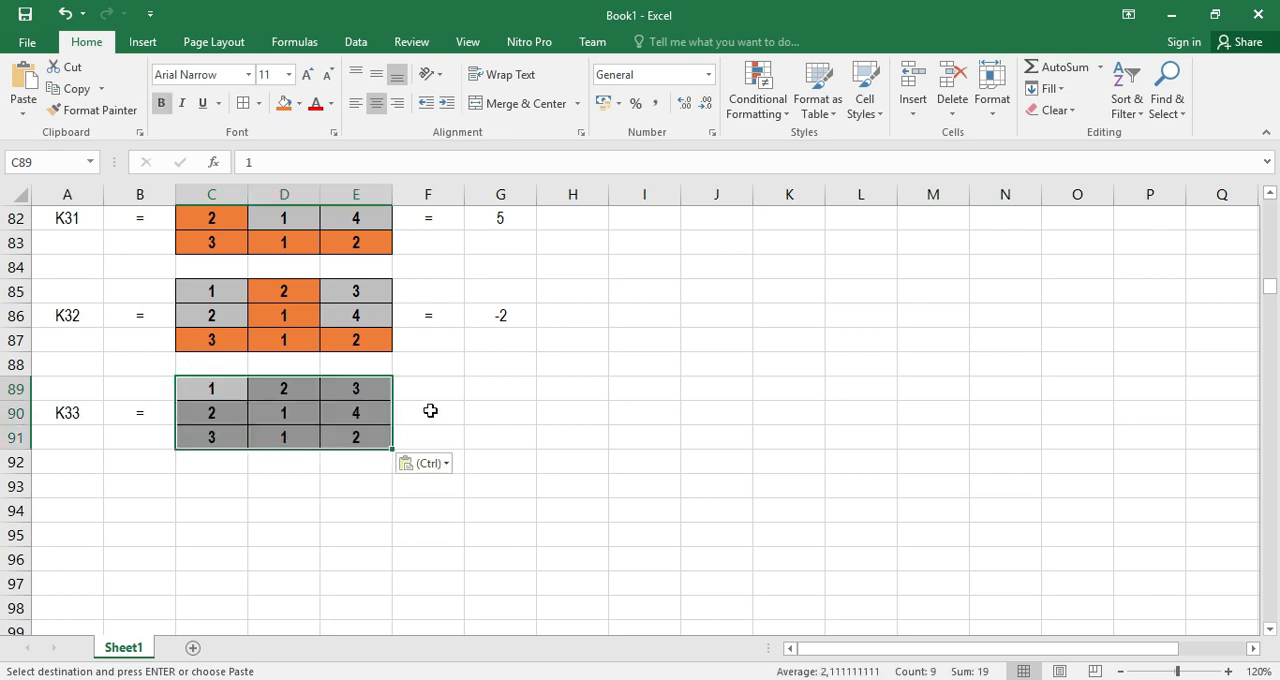
Enter an equals sign in F90, after the K33 matrix
click(430, 411)
text(=)
key(Return)
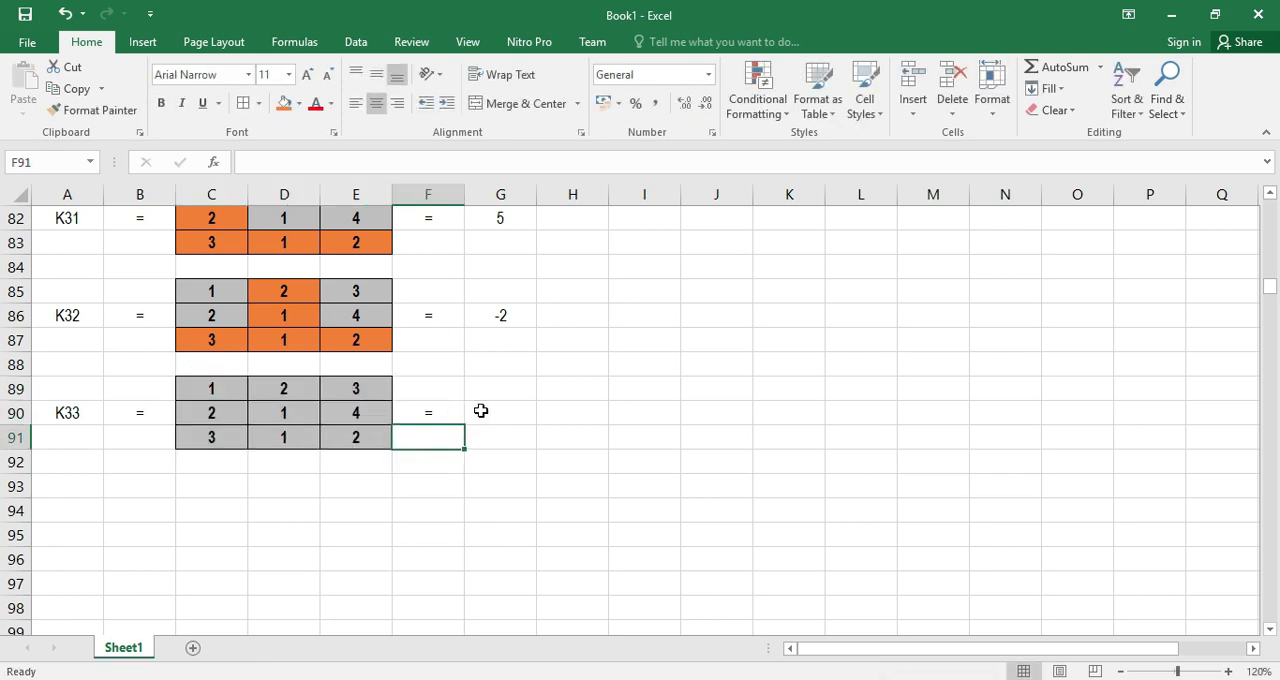
click(500, 411)
Fill the K33 matrix's third row C91:E91 and third column E89:E91 with orange
drag(203, 437, 355, 437)
click(285, 106)
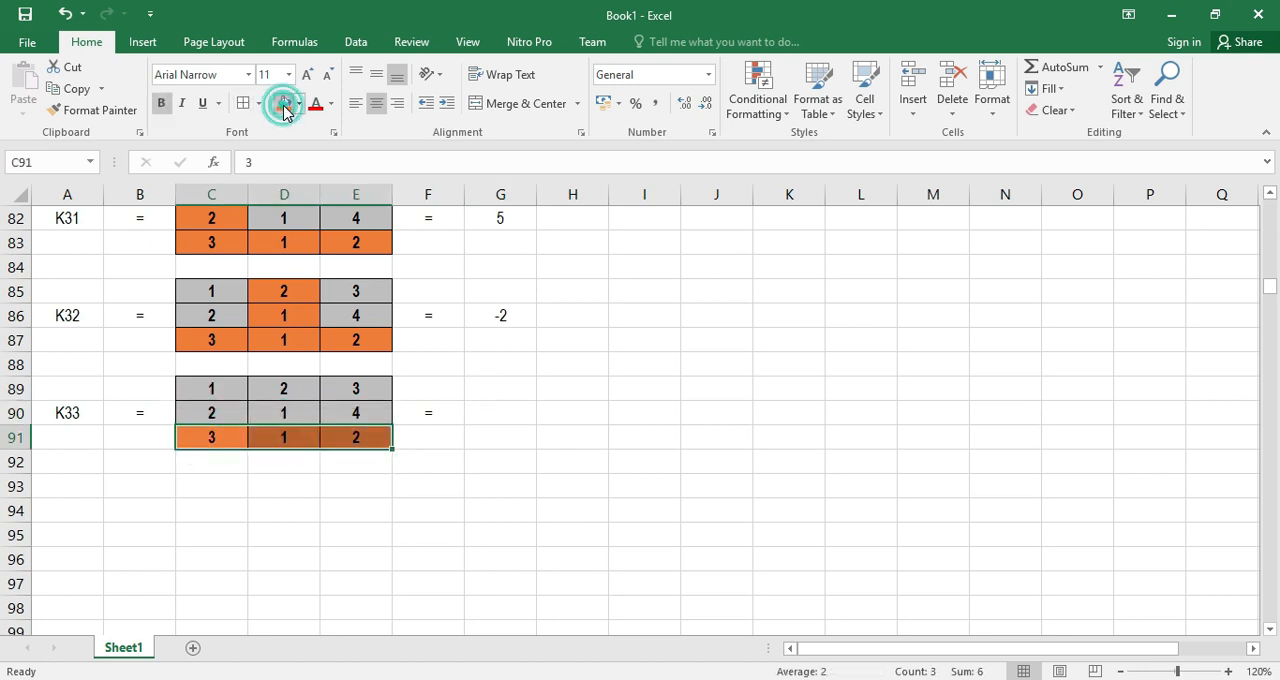
drag(356, 388, 356, 437)
click(285, 106)
Calculate the K33 minor in G90 with the formula =C89*D90-C90*D89
click(494, 415)
text(=)
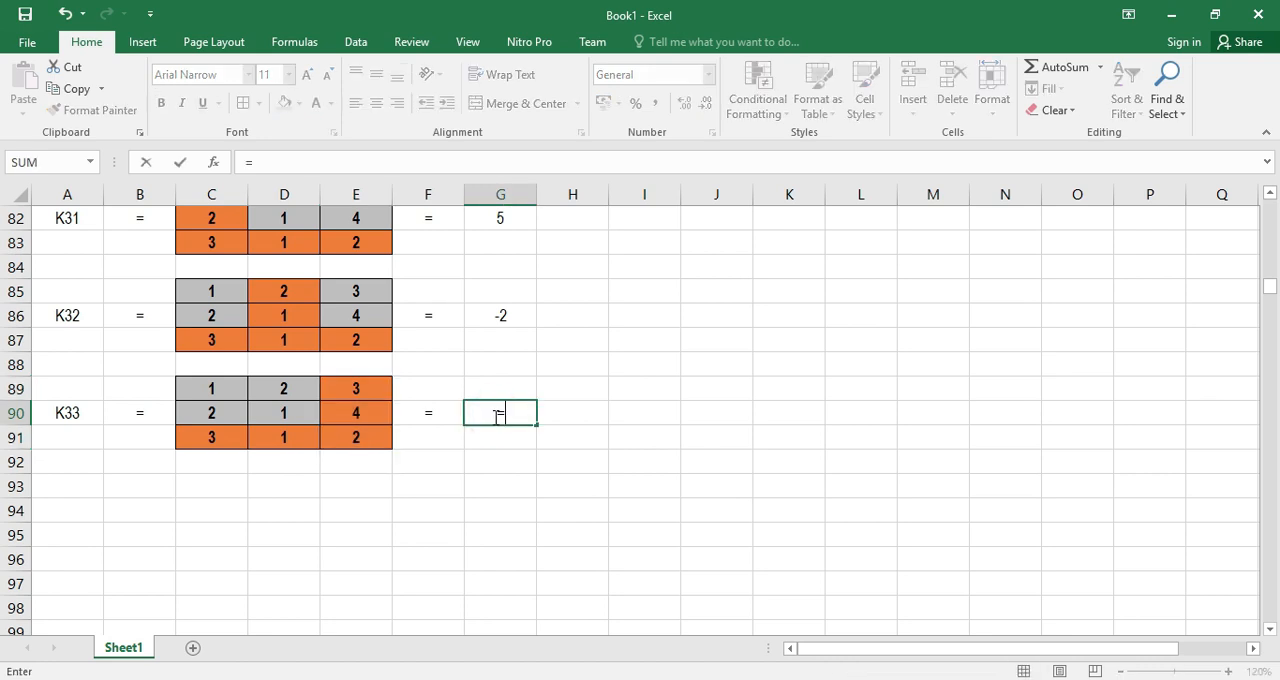
click(213, 388)
text(*)
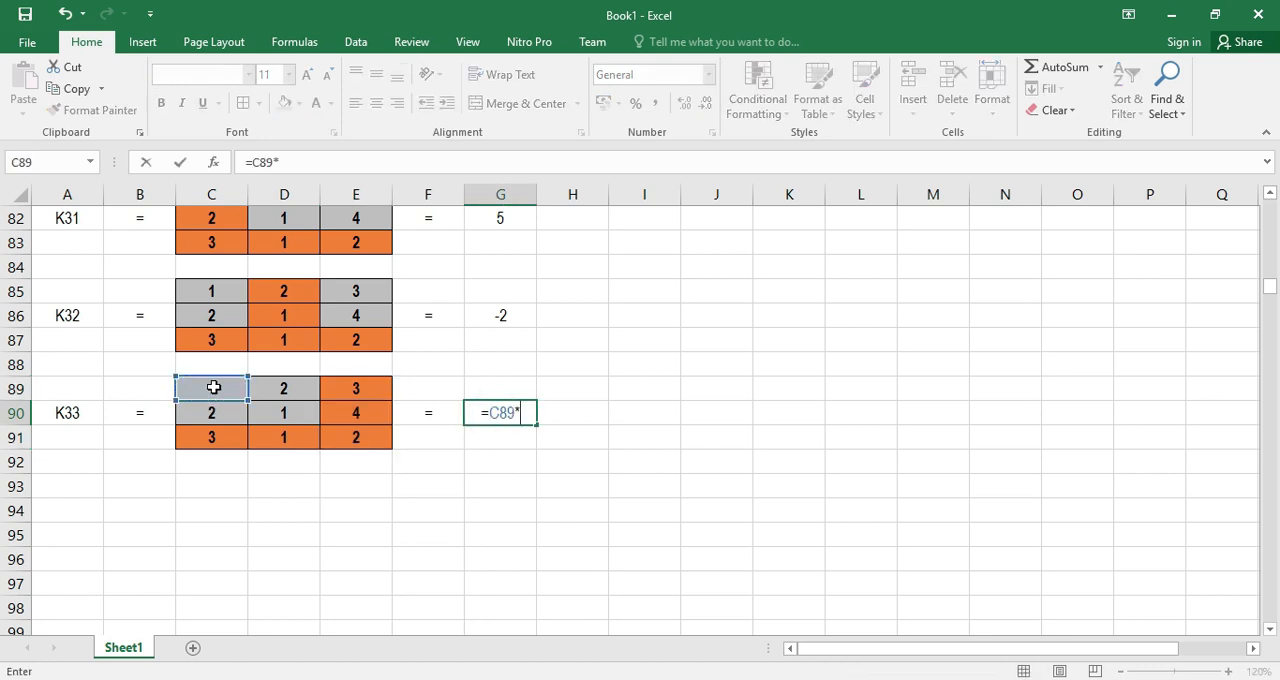
click(278, 410)
text(-)
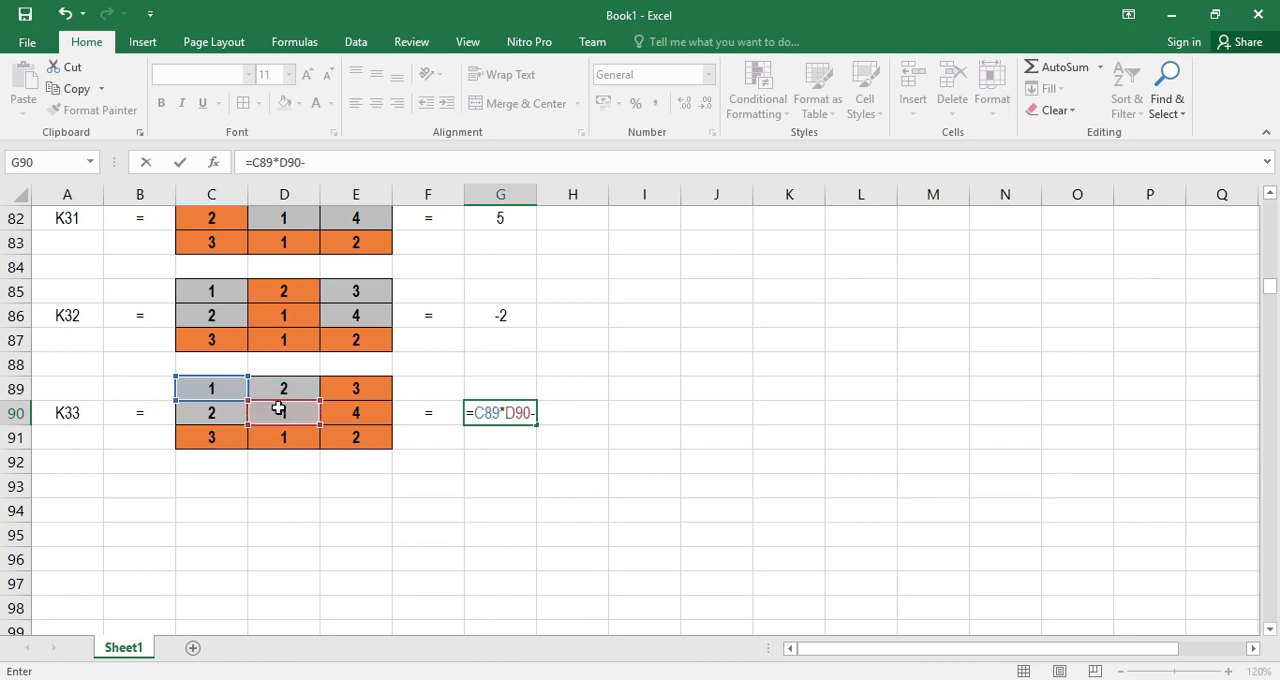
click(213, 413)
text(*)
click(283, 388)
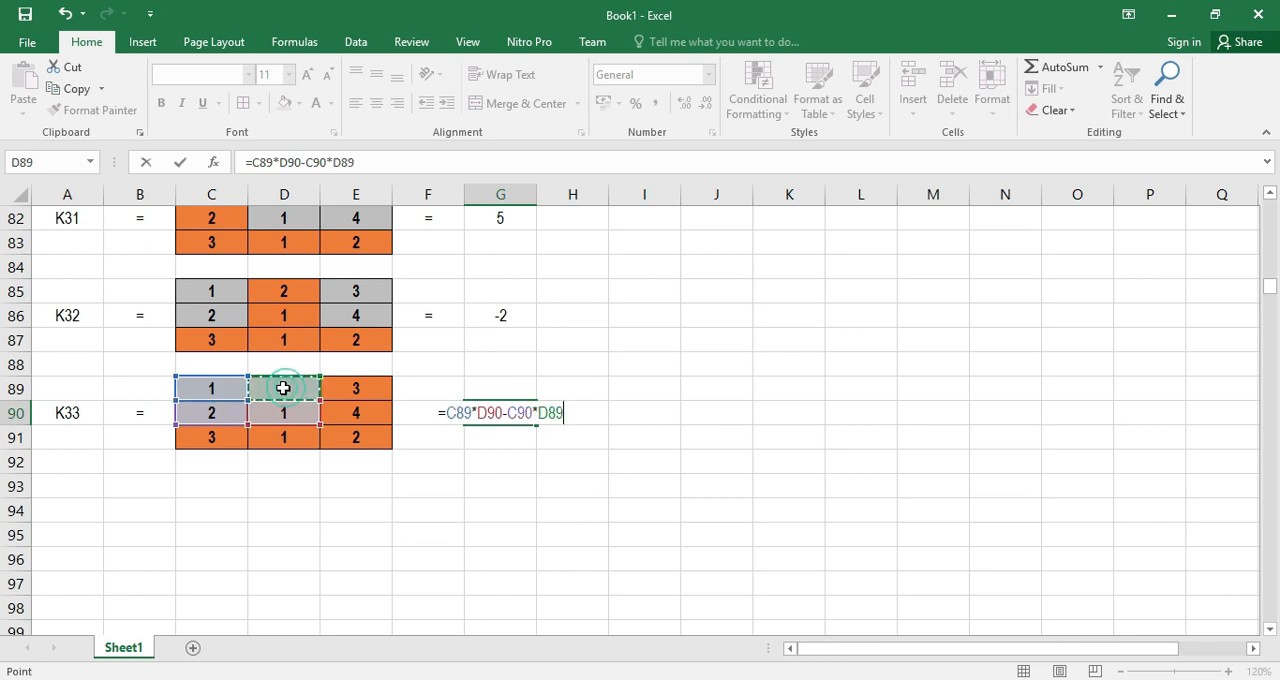
key(Return)
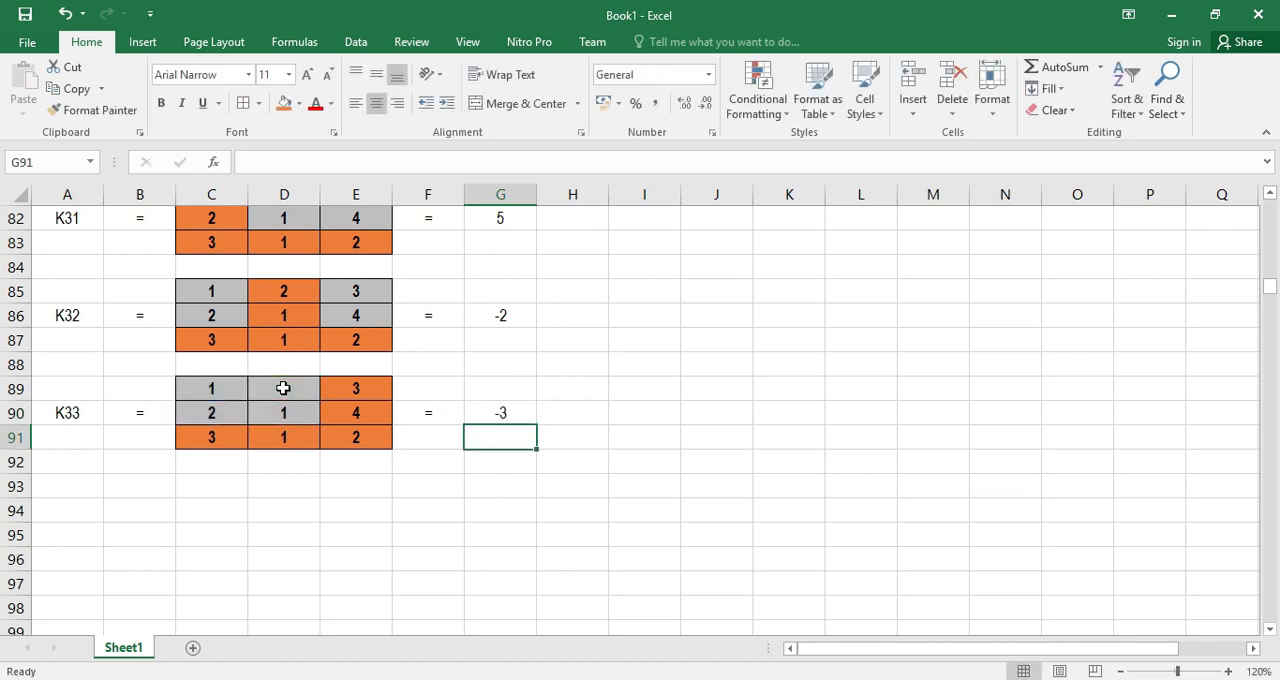
Review the minor matrices and their results in column G, from K11 through K33
scroll(522, 418, up, 1)
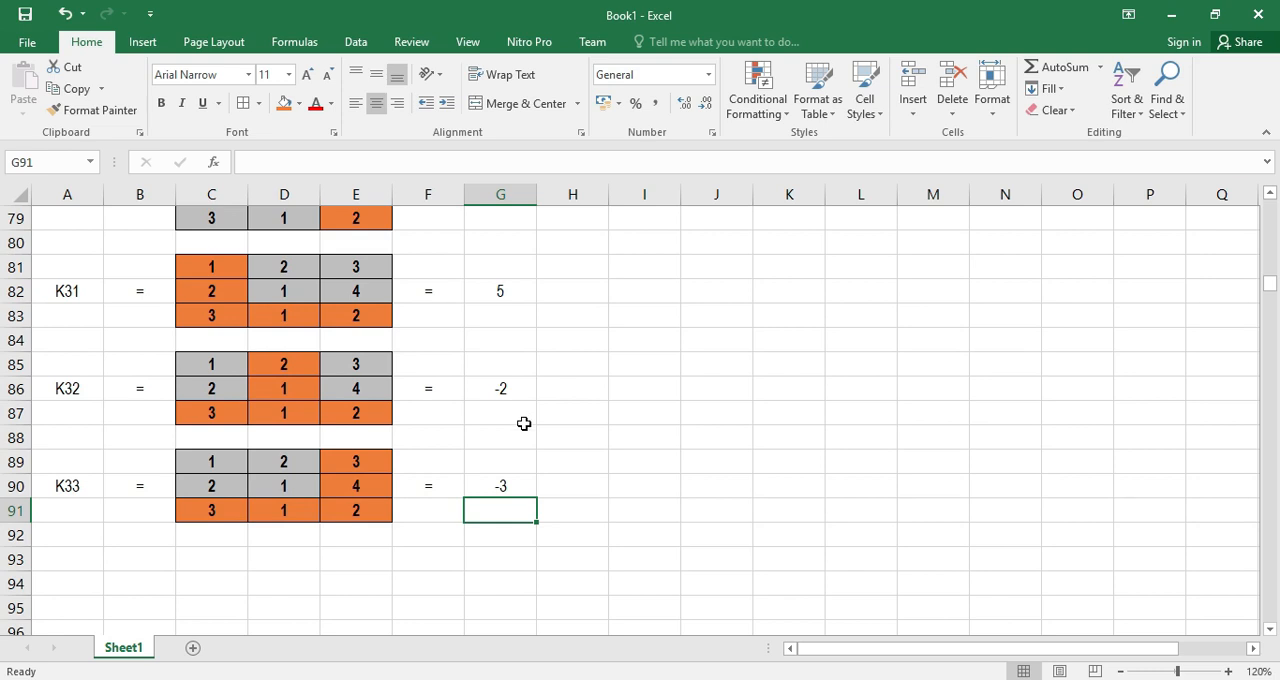
scroll(524, 423, up, 9)
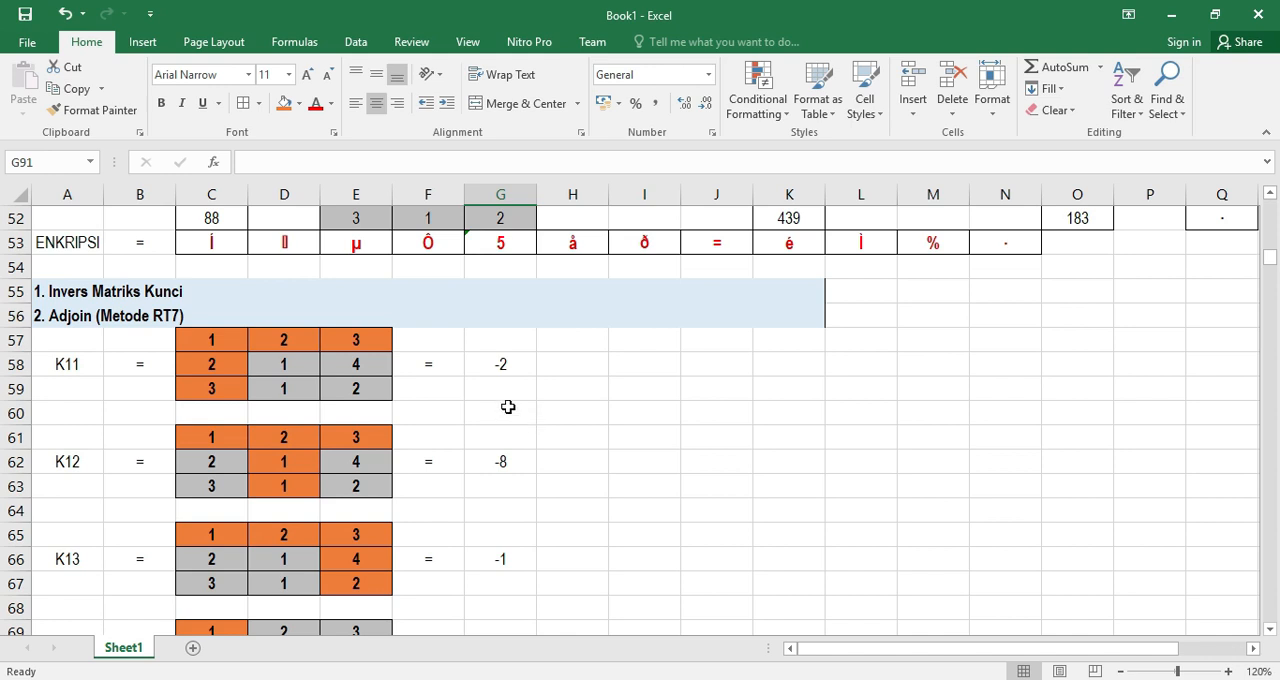
scroll(508, 415, down, 1)
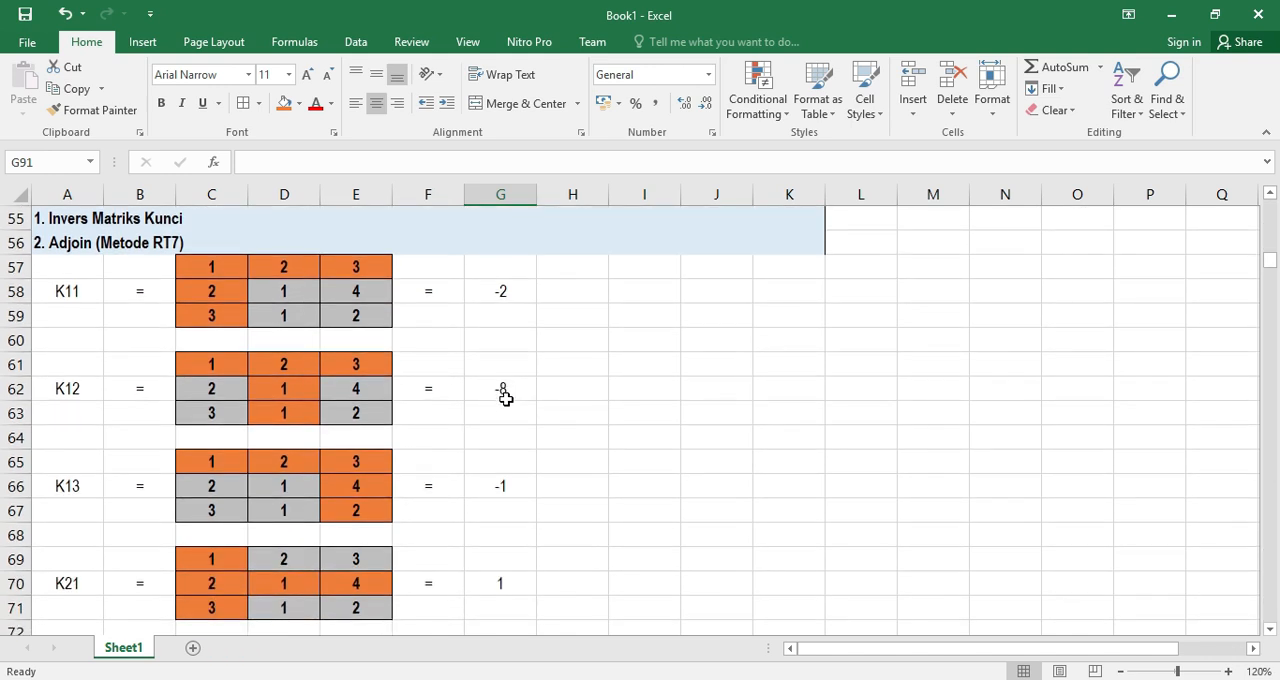
scroll(506, 398, down, 1)
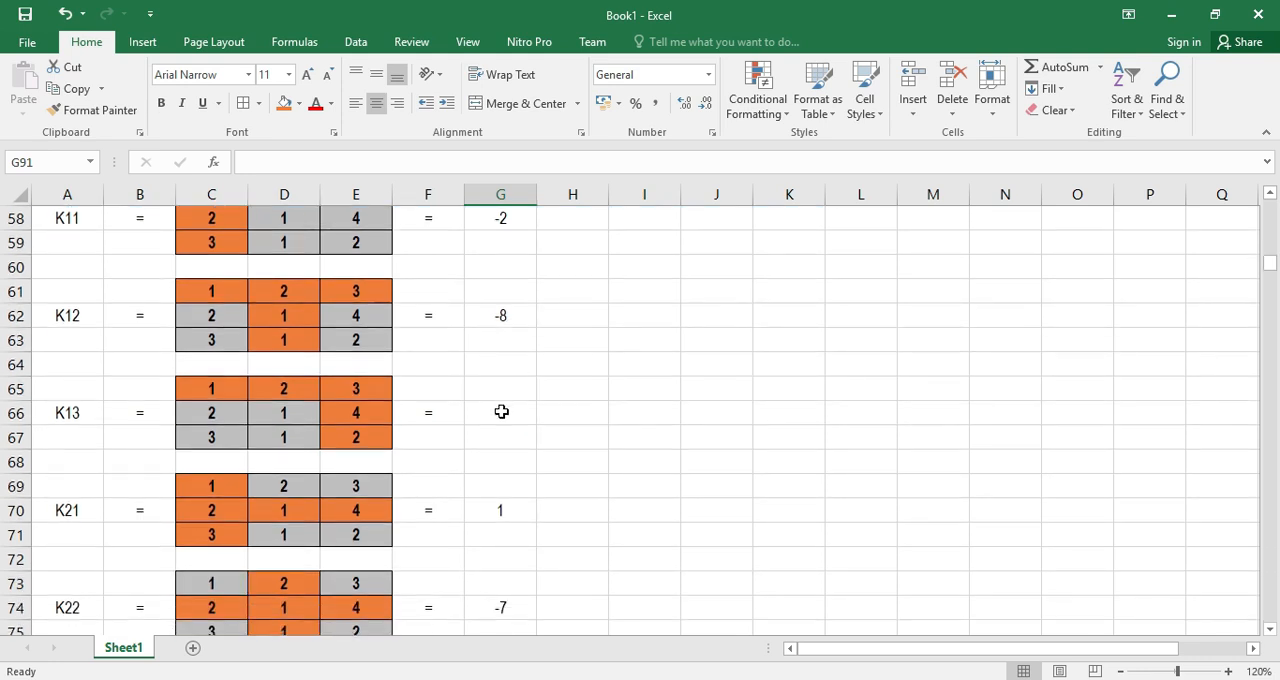
scroll(501, 411, down, 3)
scroll(508, 480, down, 2)
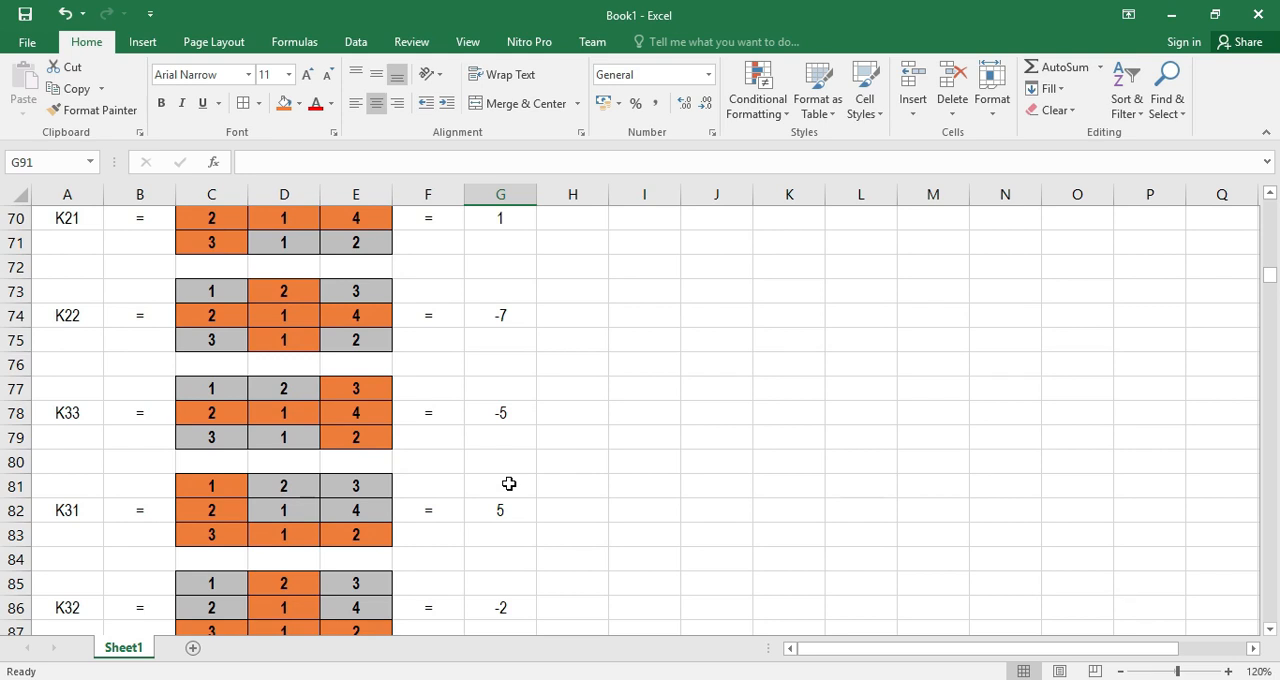
scroll(503, 510, down, 1)
scroll(506, 534, down, 1)
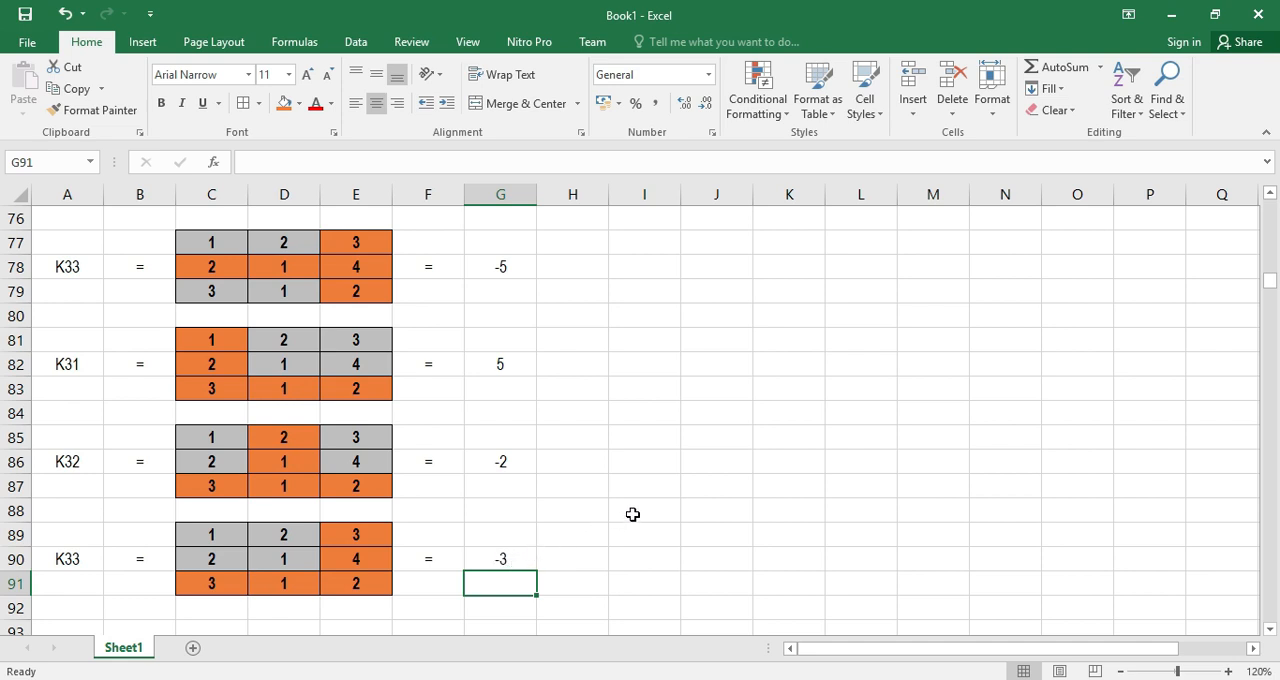
scroll(632, 514, up, 5)
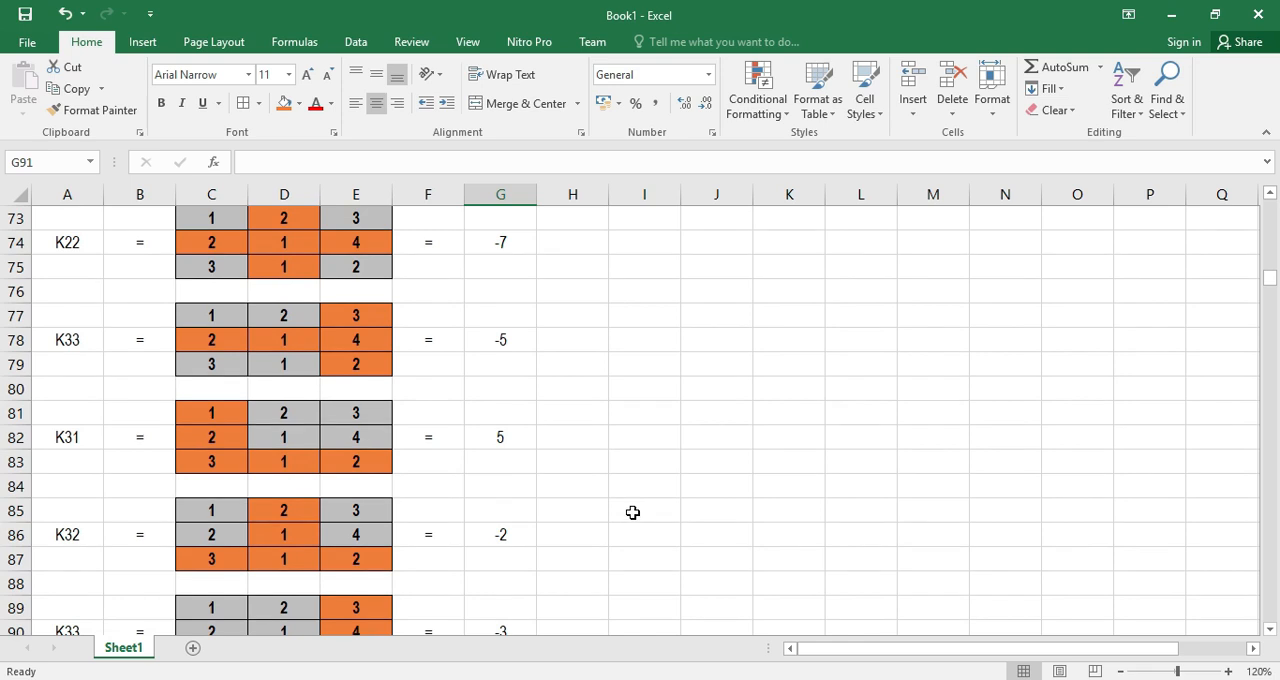
scroll(632, 513, up, 3)
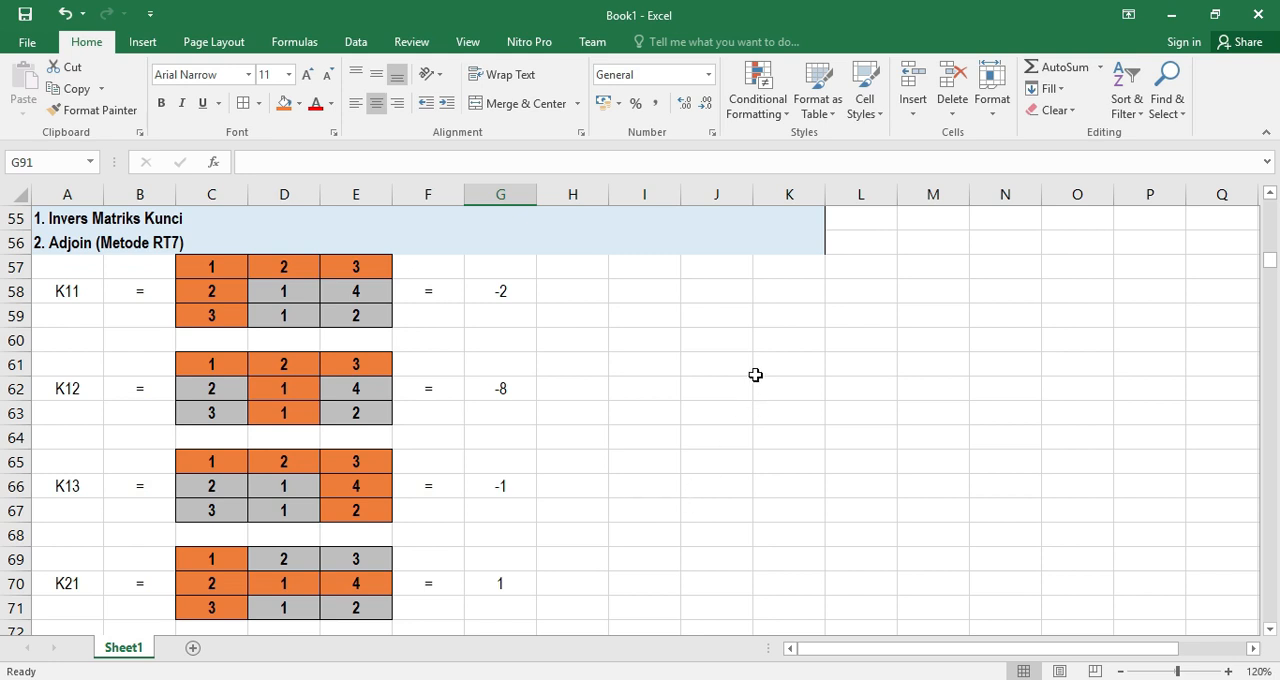
Enter a plus sign in J61 as the first sign of the 3x3 cofactor pattern J61:L63
drag(720, 362, 834, 408)
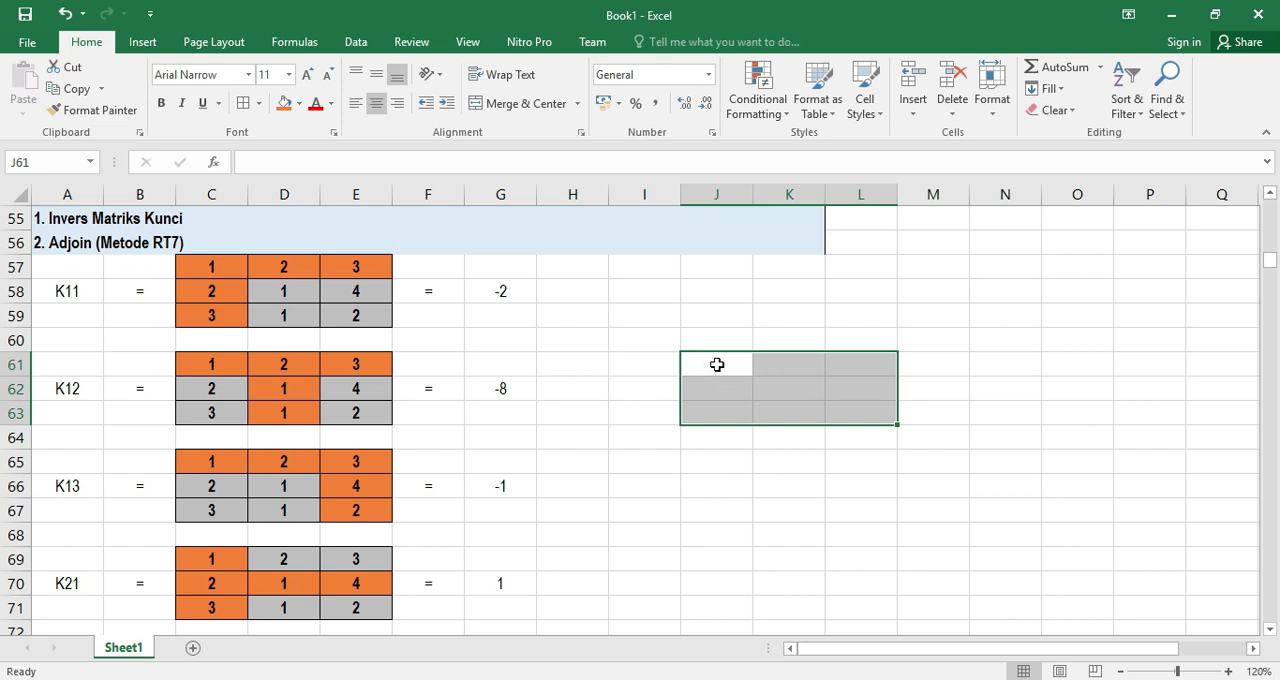
double_click(717, 365)
text(+)
key(Right)
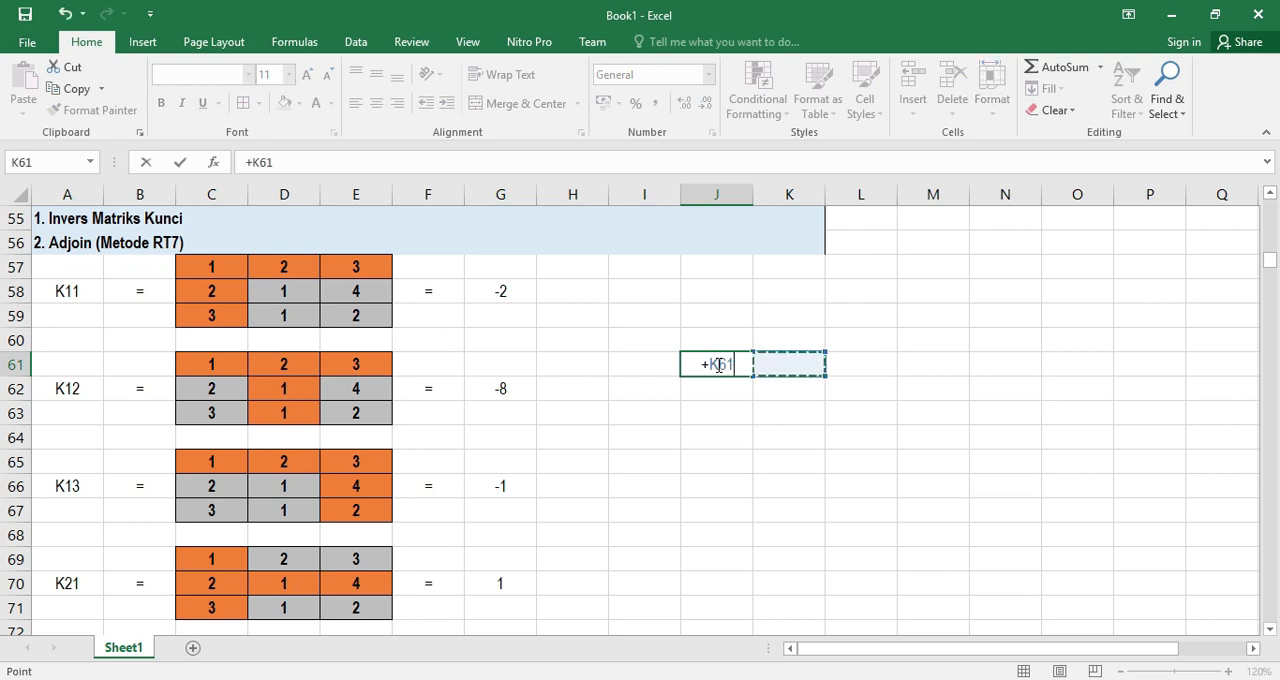
key(BackSpace)
key(BackSpace)
key(BackSpace)
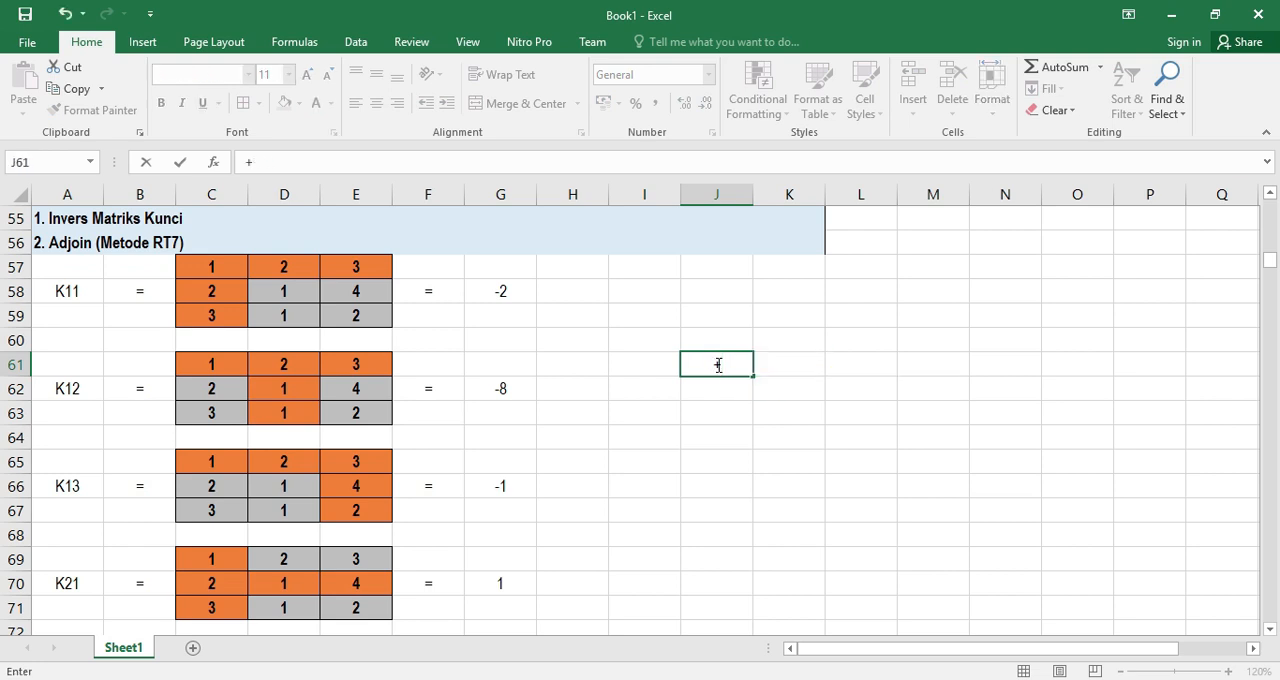
key(BackSpace)
key(Right)
Complete the sign pattern's first row with a minus sign in K61 and a plus sign in L61
text(-)
key(Return)
key(Right)
key(Up)
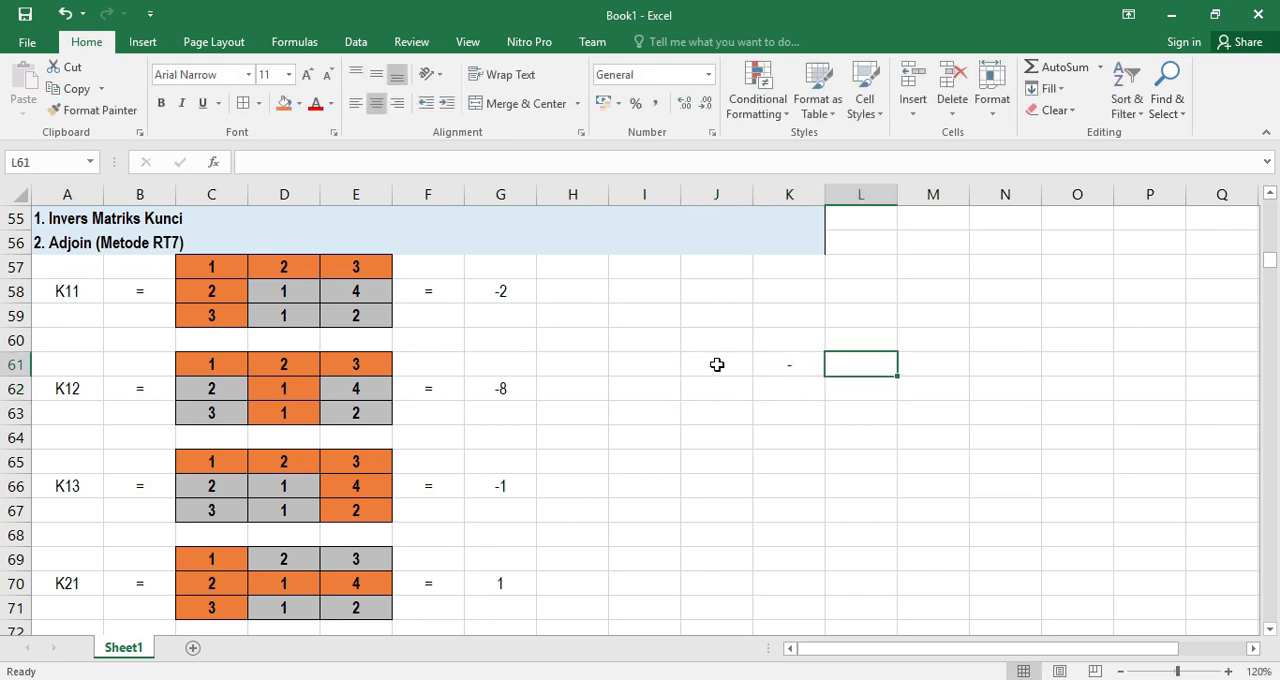
text(+)
key(Return)
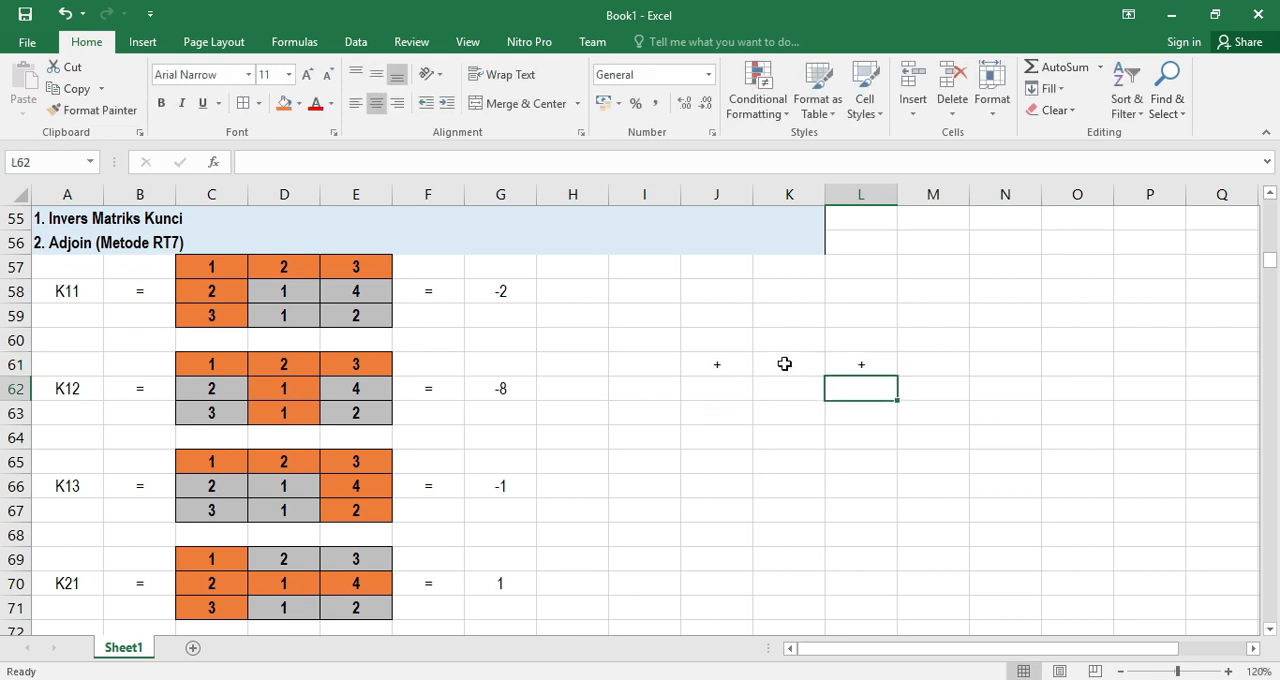
Fill the sign pattern's second row with a minus in J62, a plus in K62 and a minus in L62
click(720, 391)
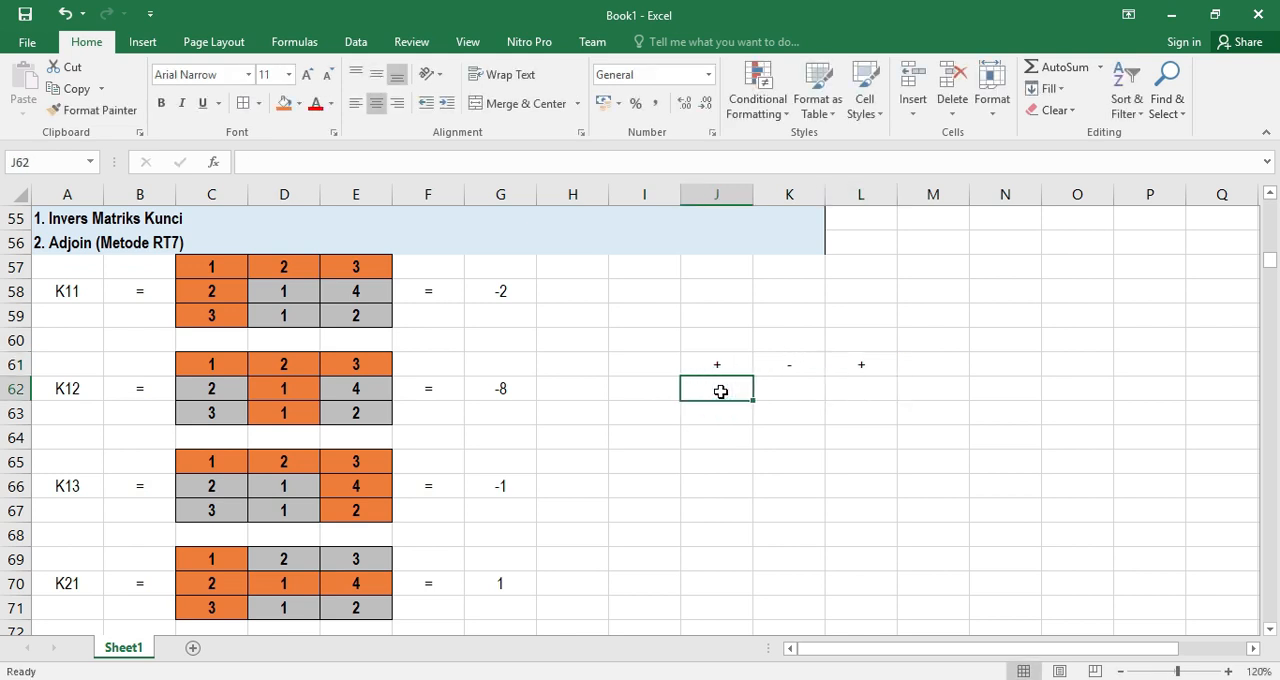
text(-)
key(Return)
key(Right)
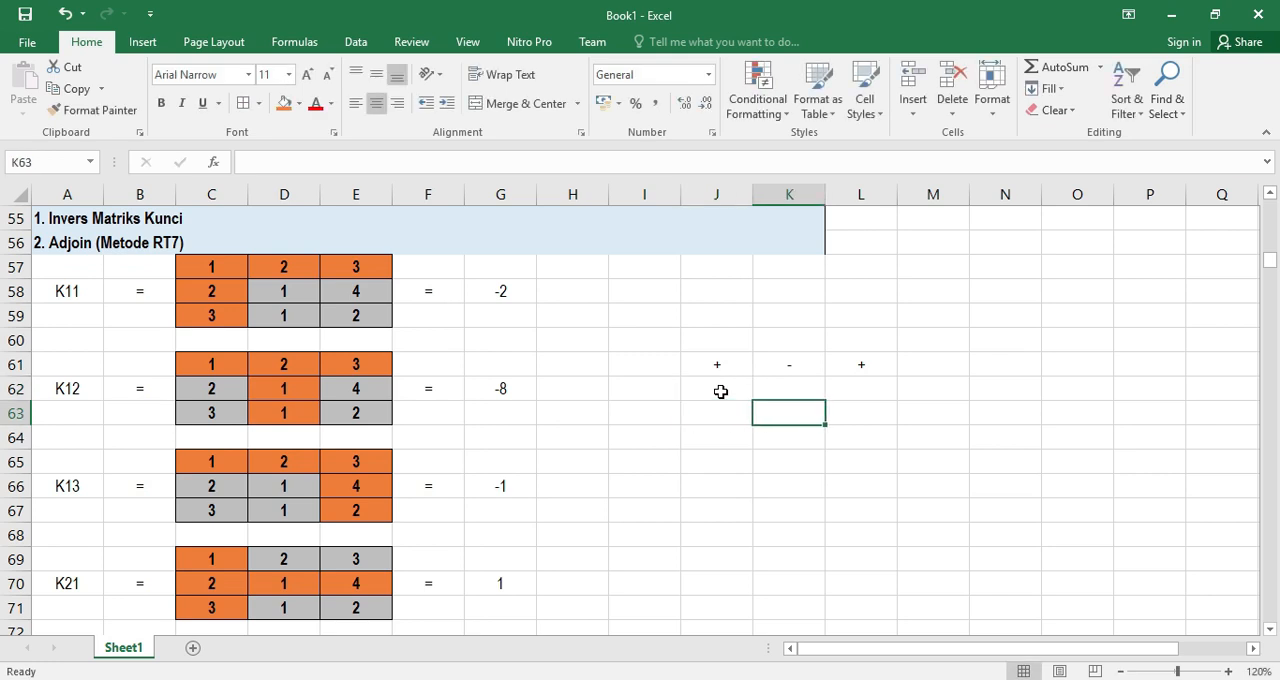
key(Up)
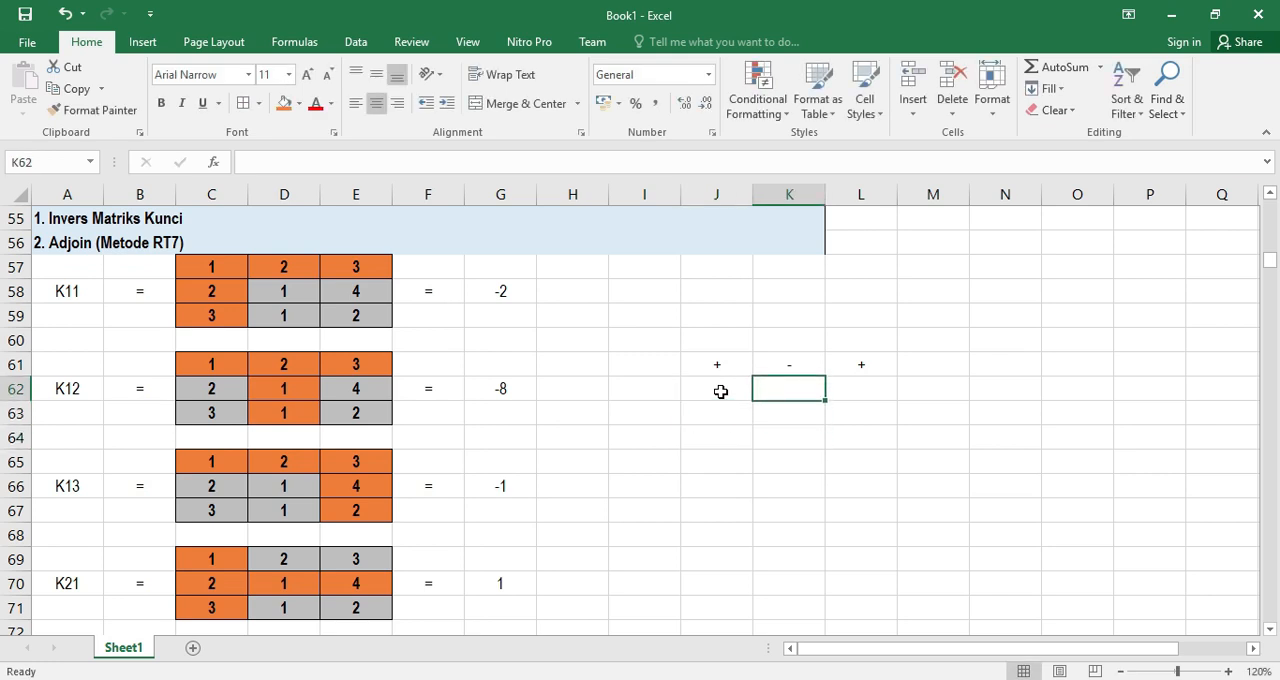
text(+)
key(Return)
key(Right)
key(Up)
text(-)
key(Return)
Fill the sign pattern's third row with a plus in J63, a minus in K63 and a plus in L63
click(720, 416)
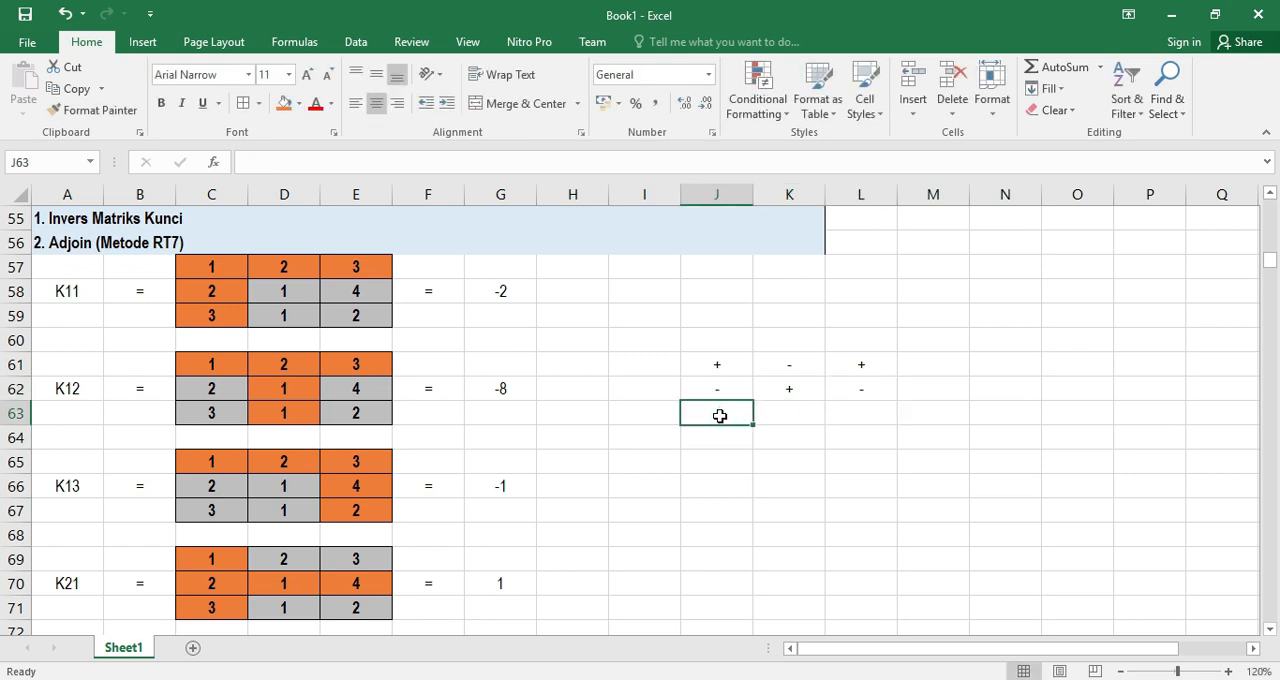
text(+)
key(Right)
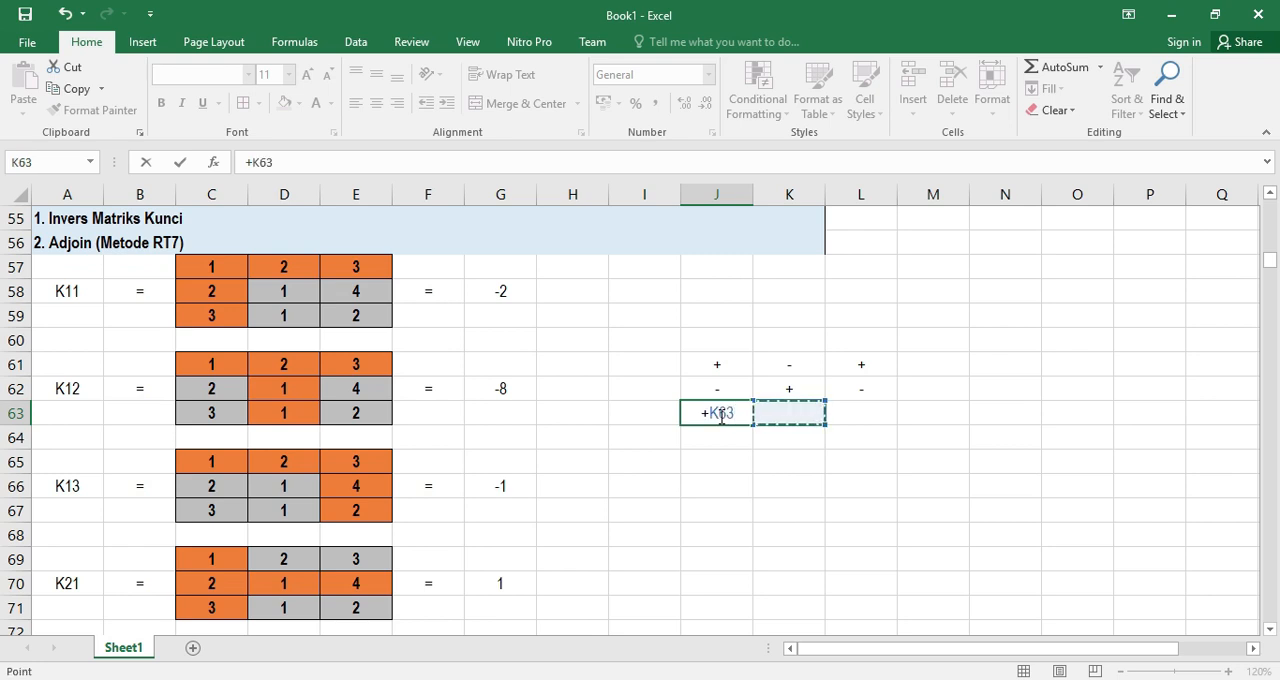
key(BackSpace)
key(BackSpace)
key(BackSpace)
key(Return)
key(Right)
key(Up)
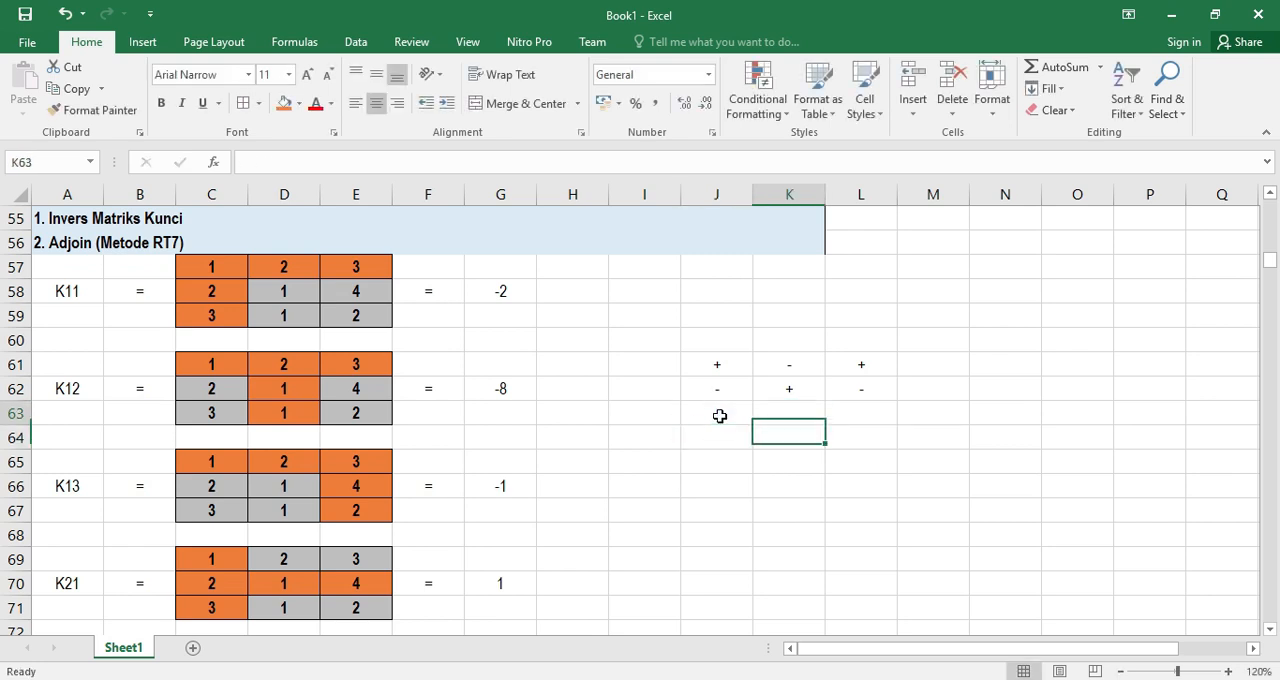
text(-)
key(Return)
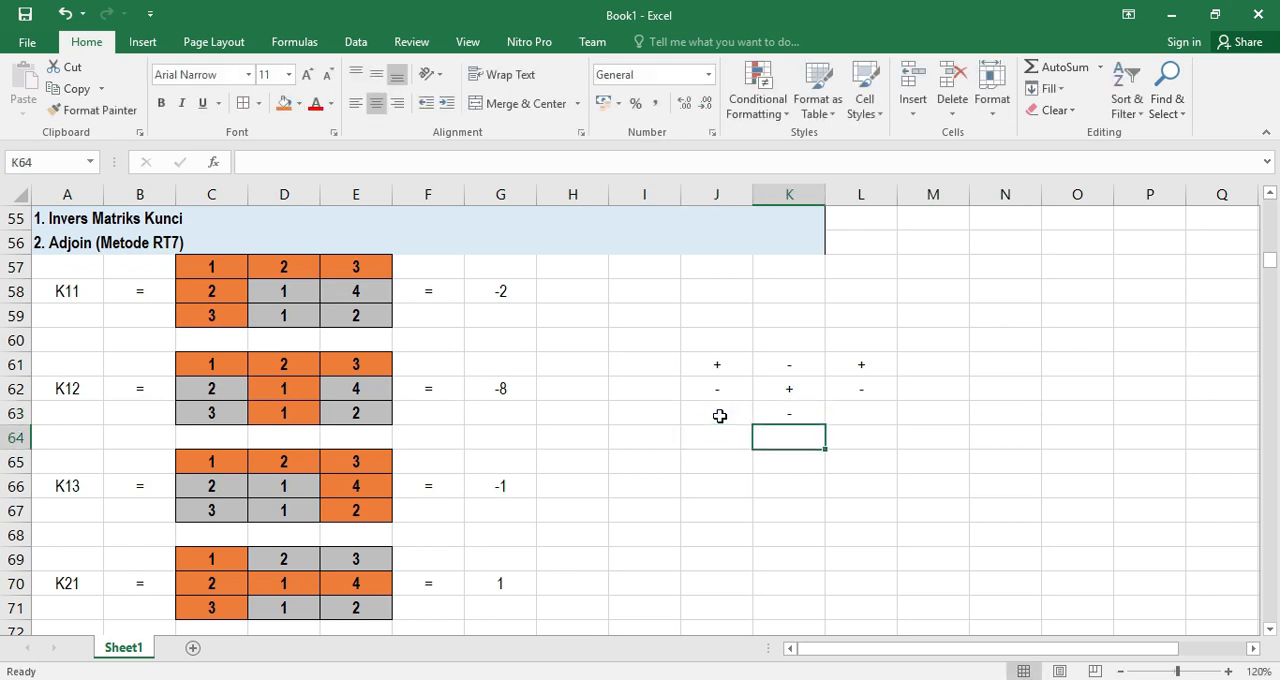
key(Right)
key(Up)
text(+)
key(Return)
drag(723, 368, 818, 400)
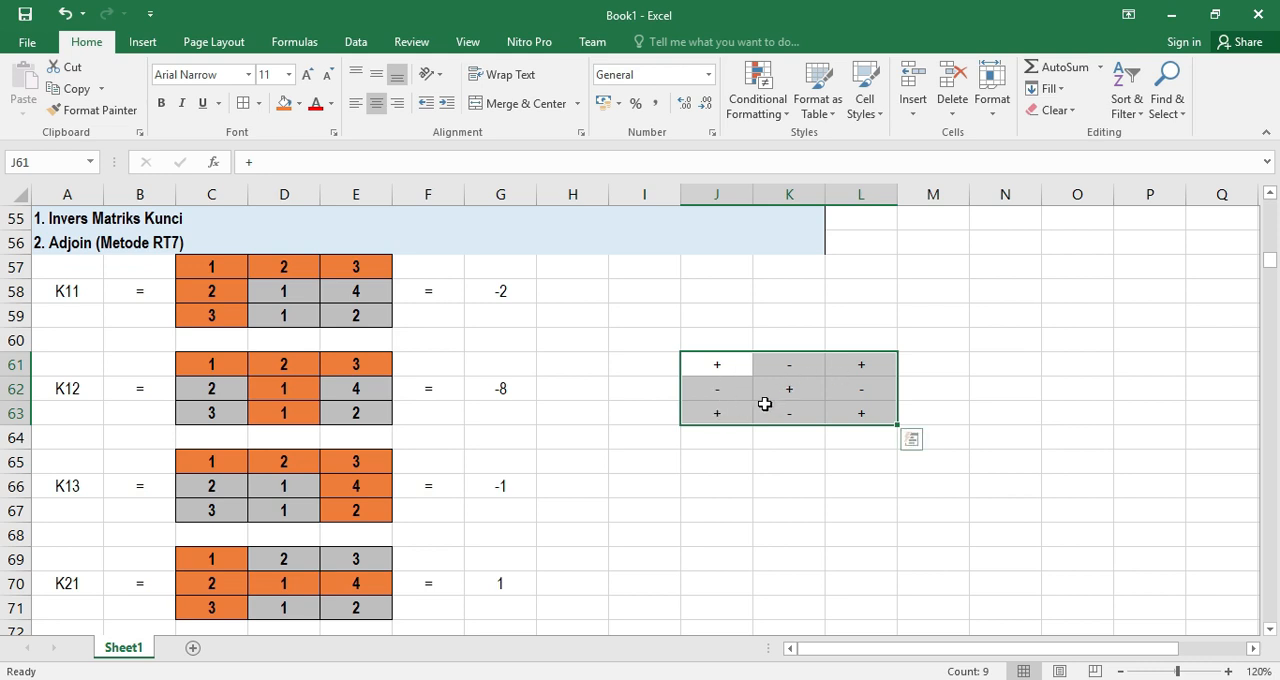
Mark the K11 minor with (+) in H58 and the K12 minor with (-) in H62
click(568, 291)
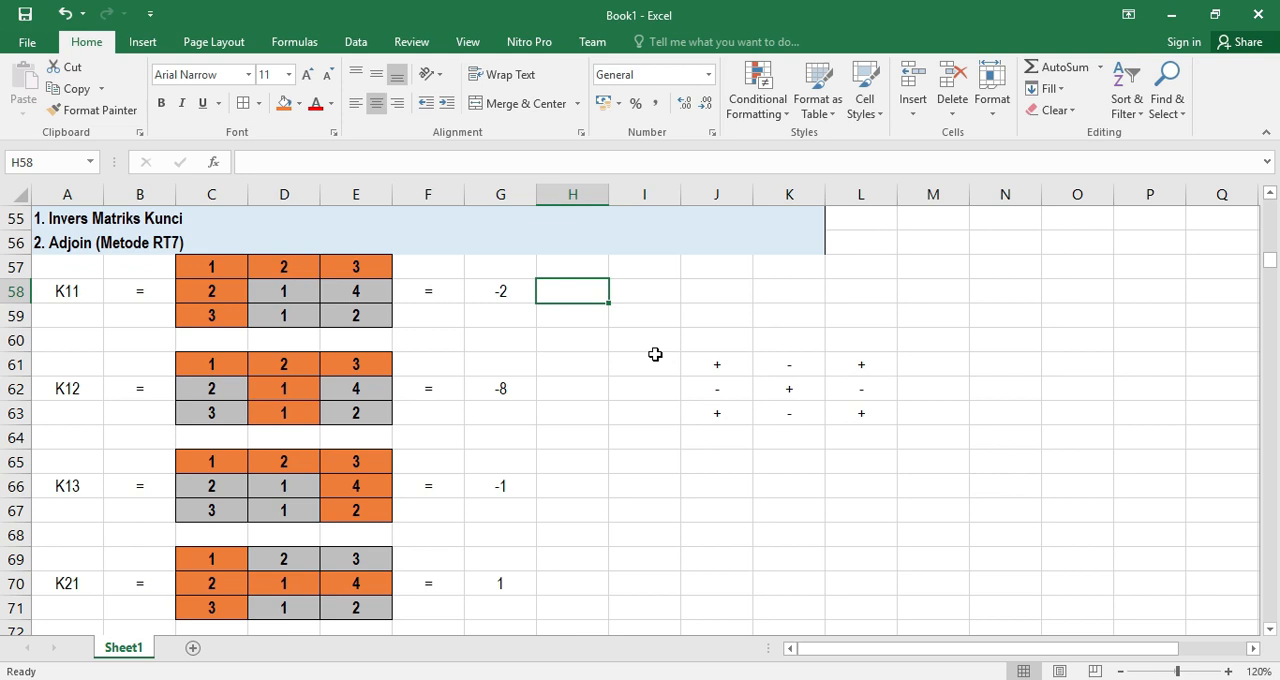
text((+))
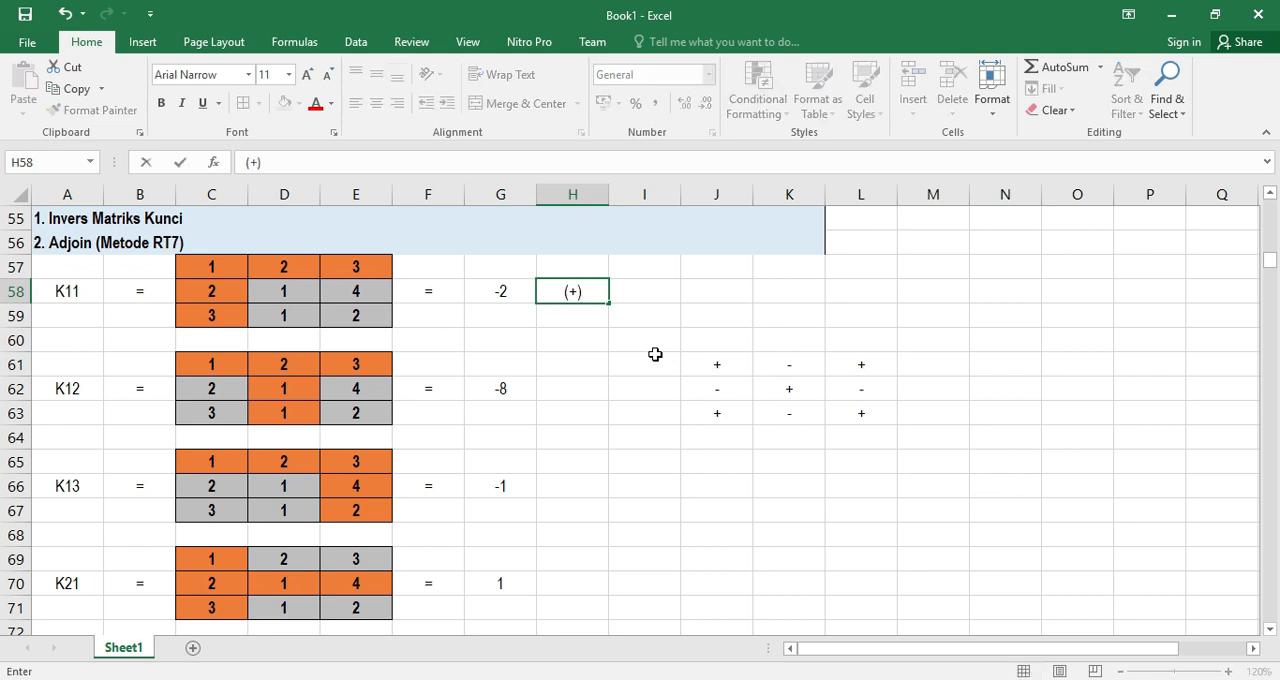
key(Return)
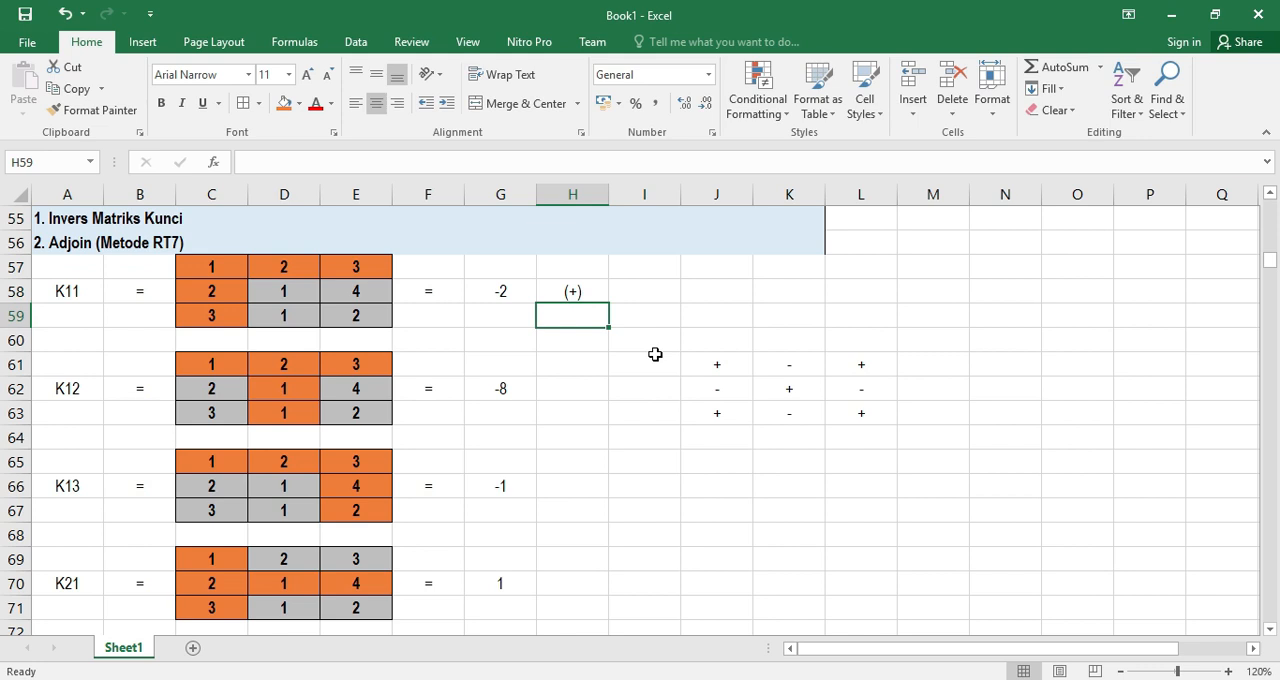
click(577, 389)
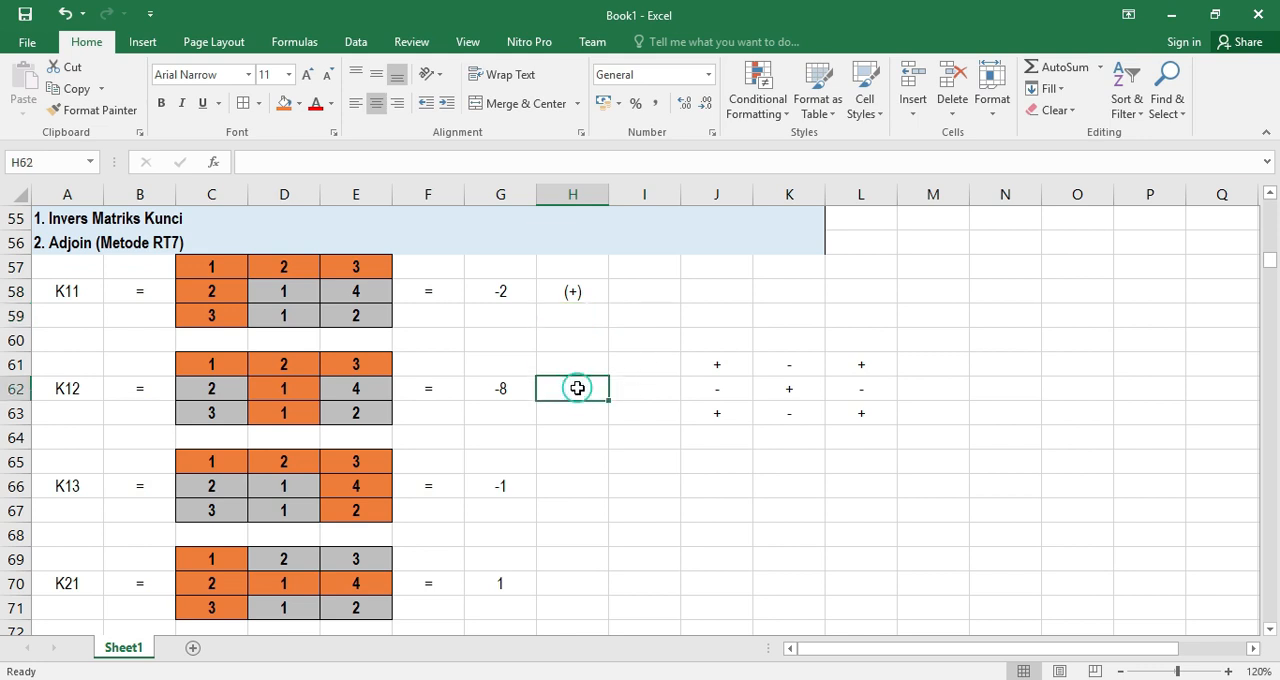
text((-)
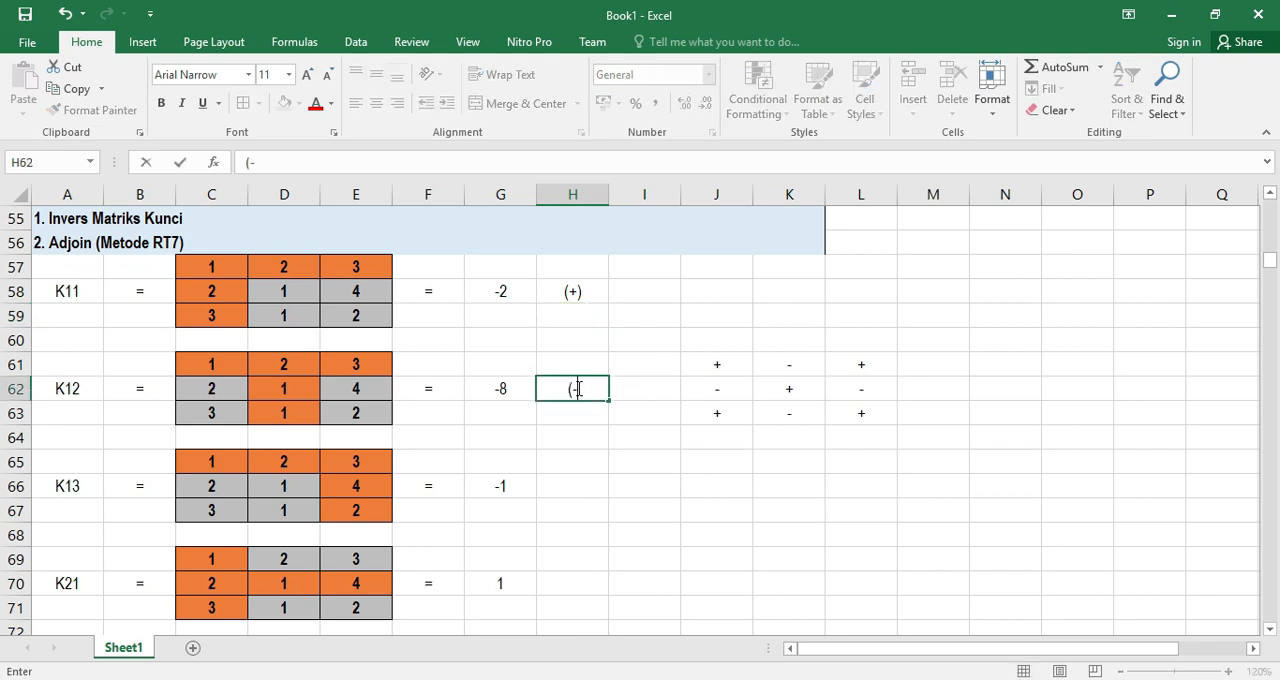
key(Return)
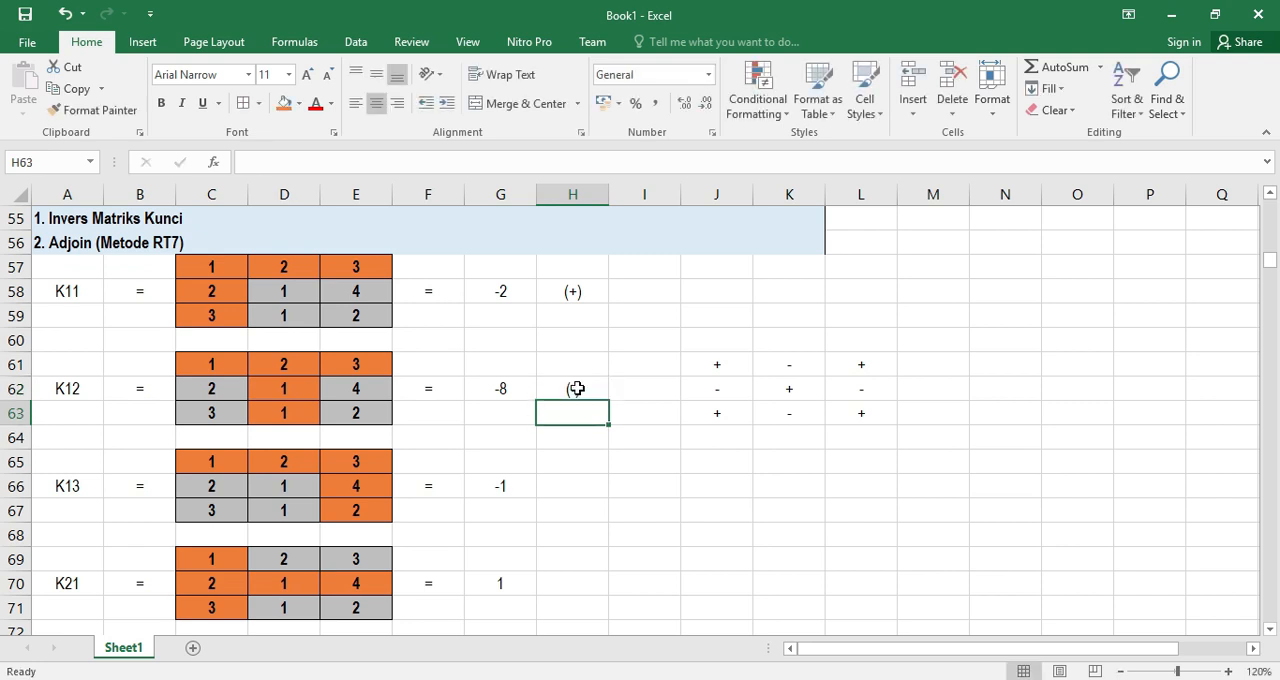
Mark the K13 minor with (+) in H66 and the K21 minor with (-) in H70
scroll(575, 400, down, 1)
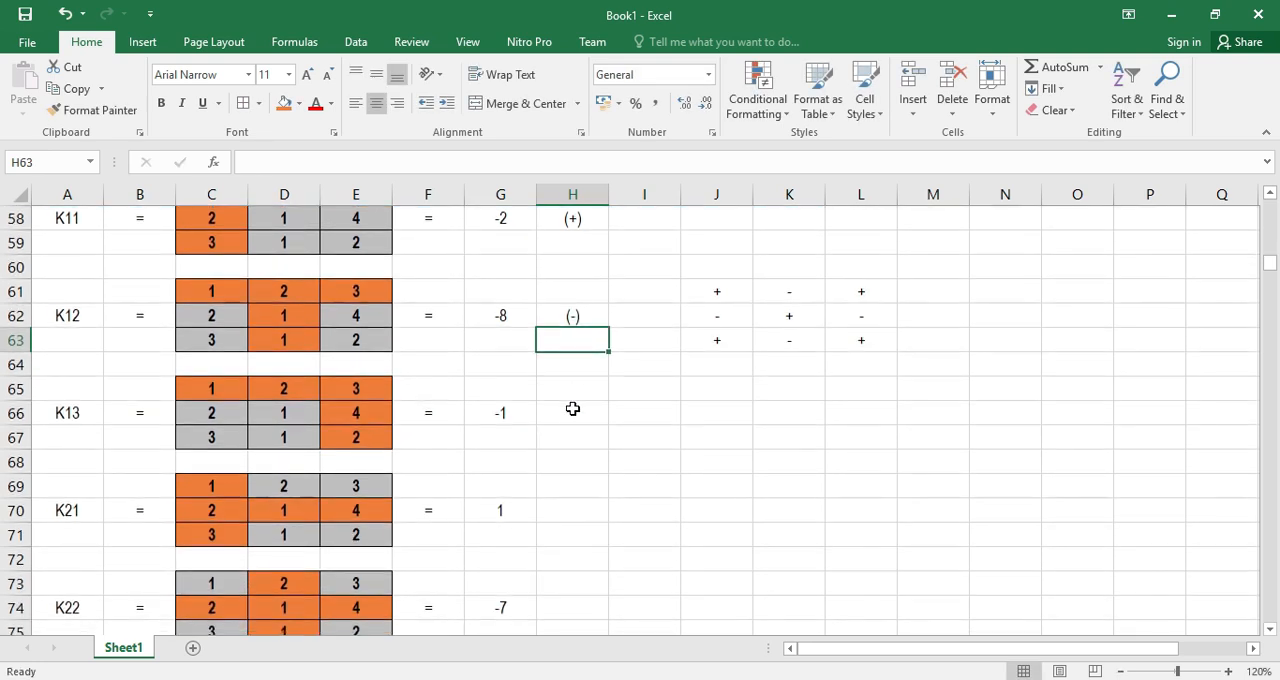
click(566, 413)
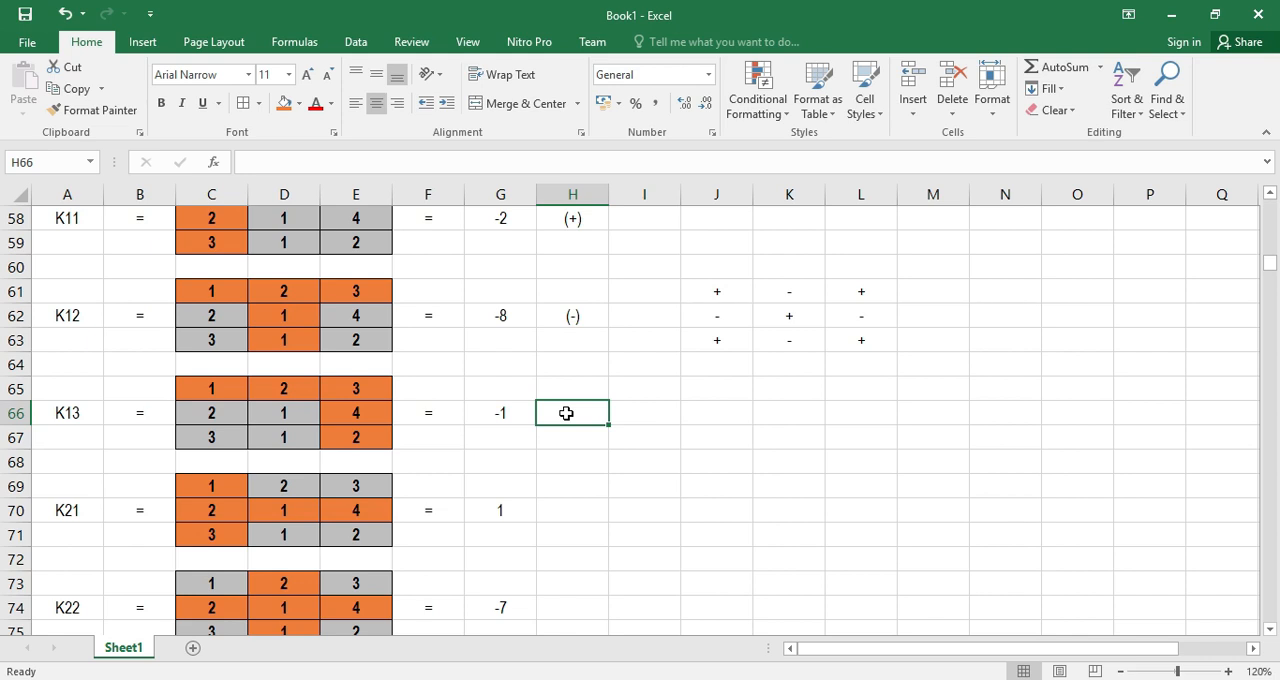
text((+)
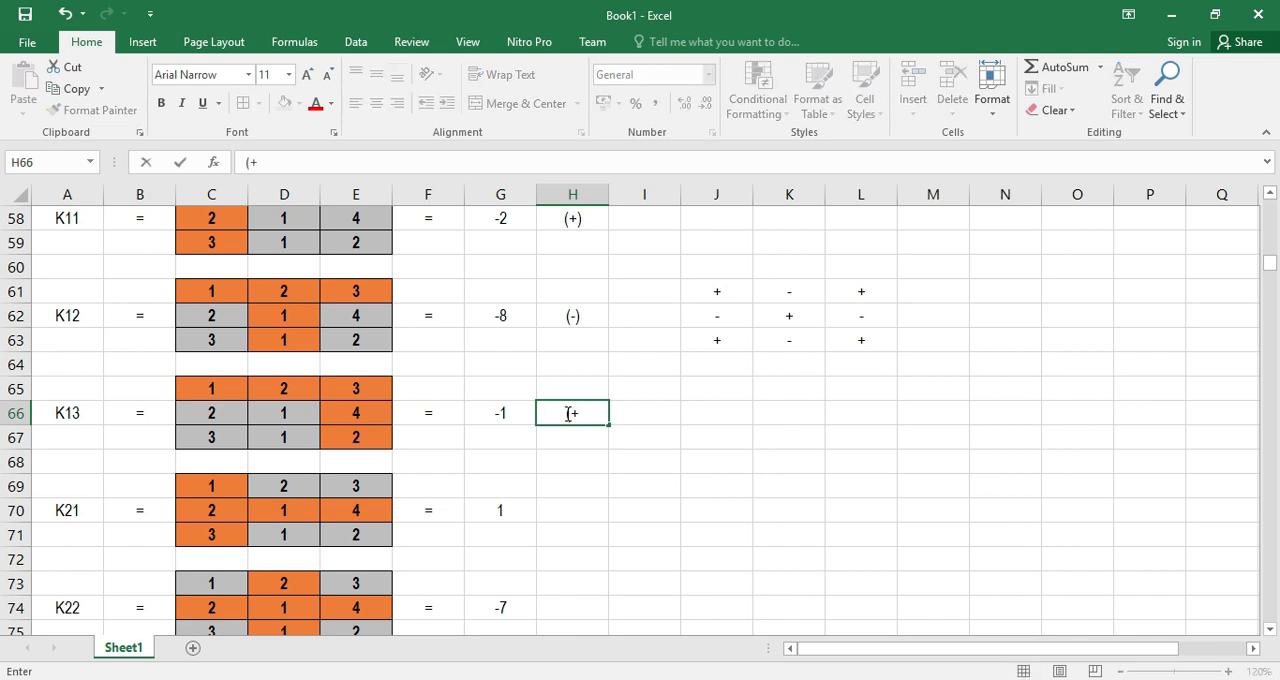
key(Return)
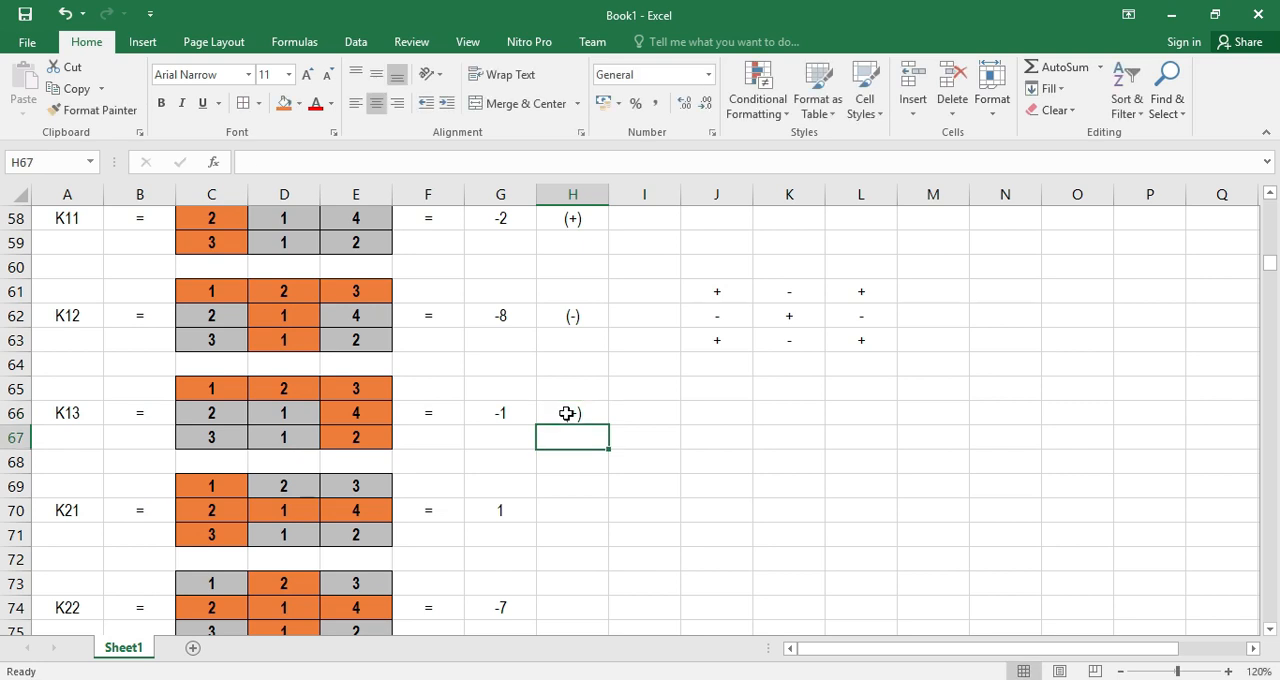
click(568, 508)
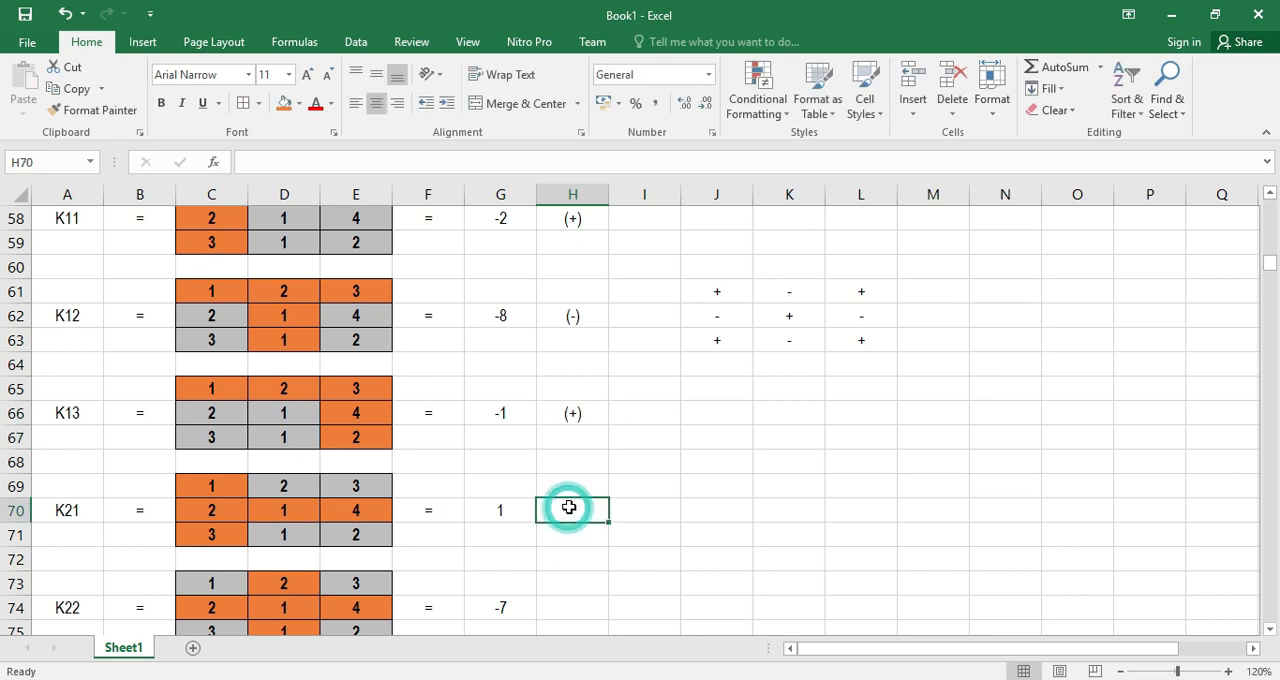
text((-)
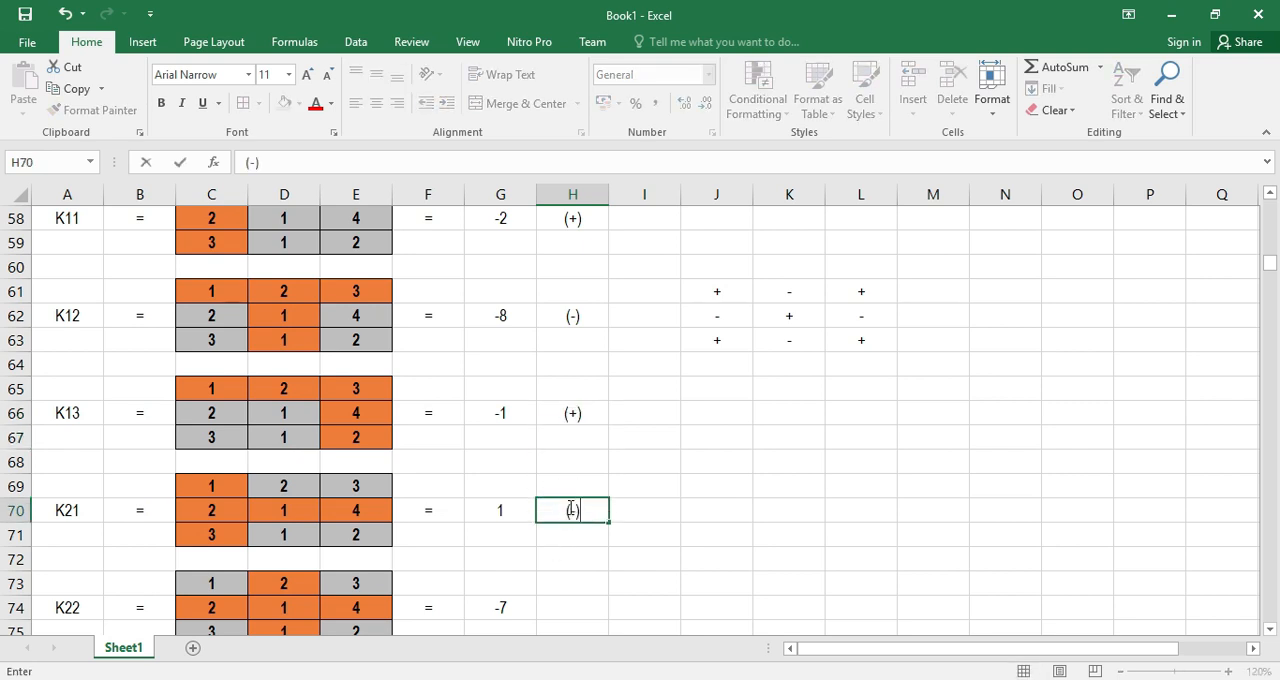
key(Return)
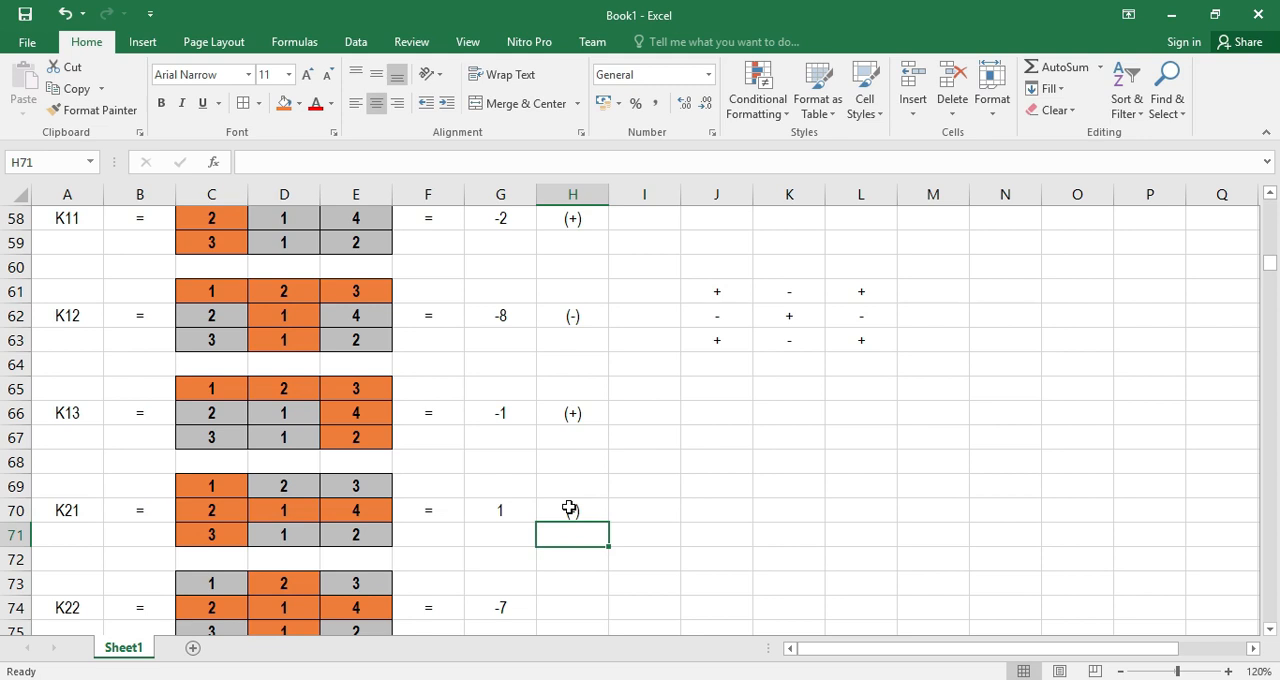
Mark the K22 minor with (+) in H74 and the minor below it with (-) in H78
scroll(568, 508, down, 1)
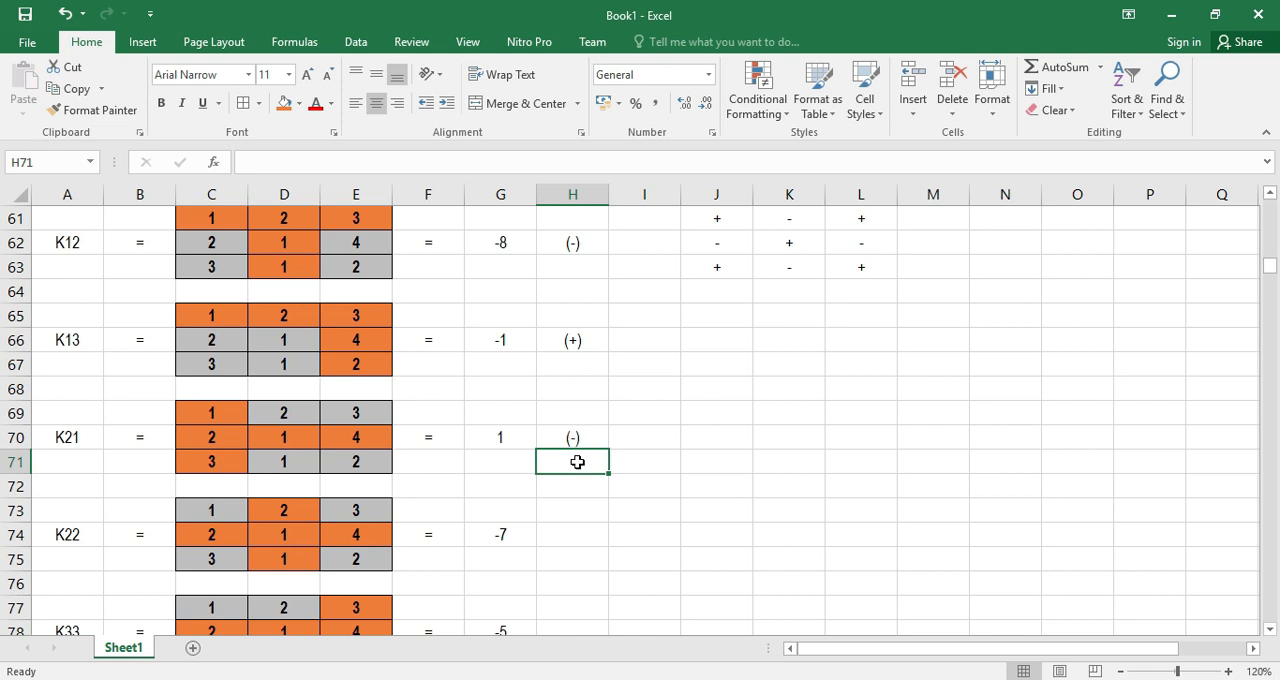
click(580, 341)
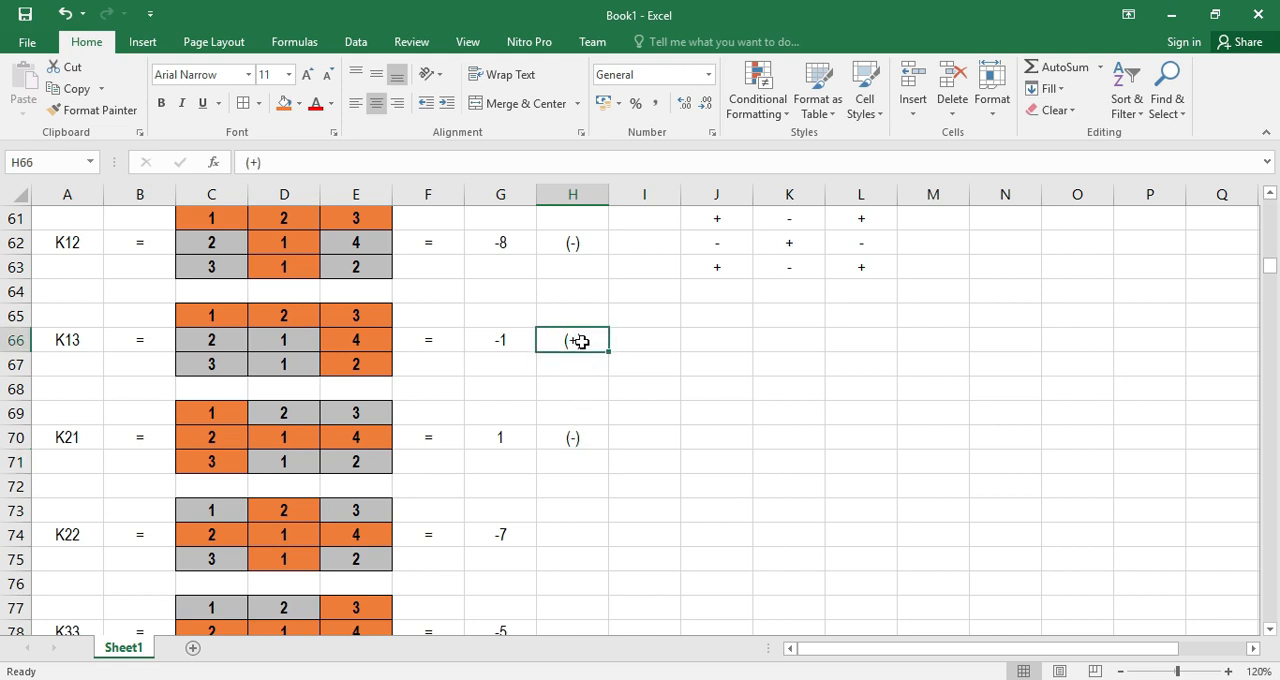
click(573, 532)
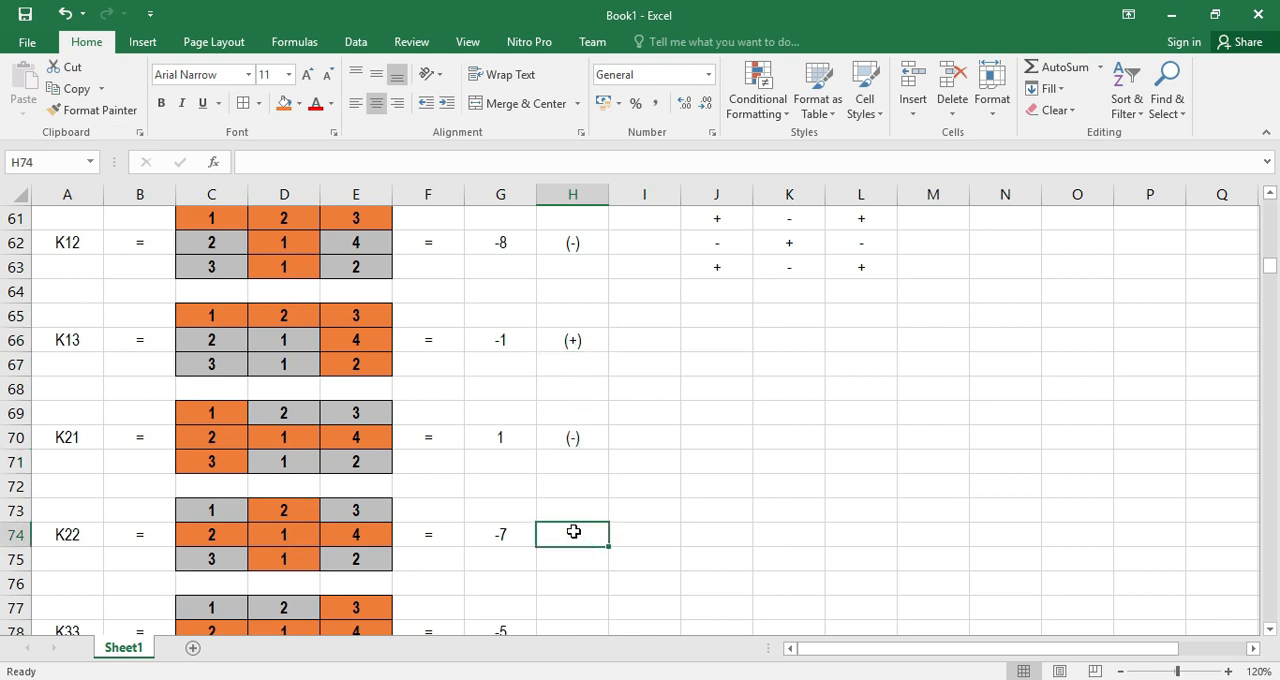
text((+))
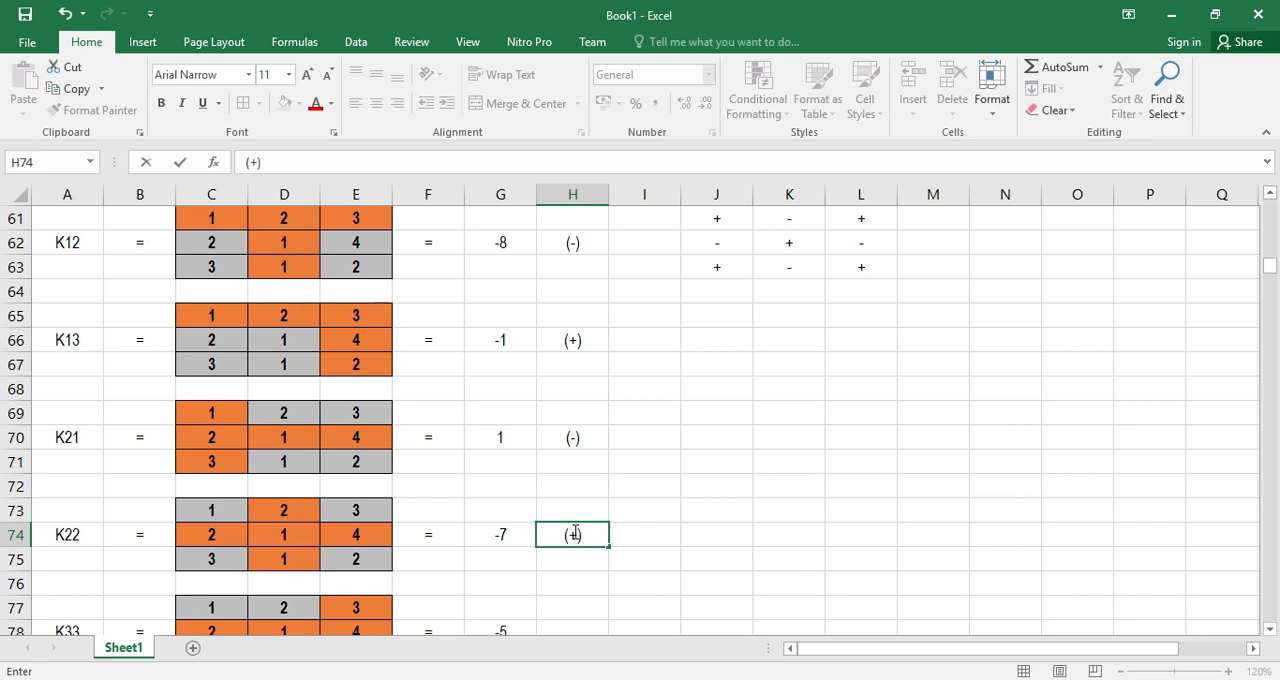
key(Return)
scroll(574, 535, down, 3)
click(571, 412)
text((-))
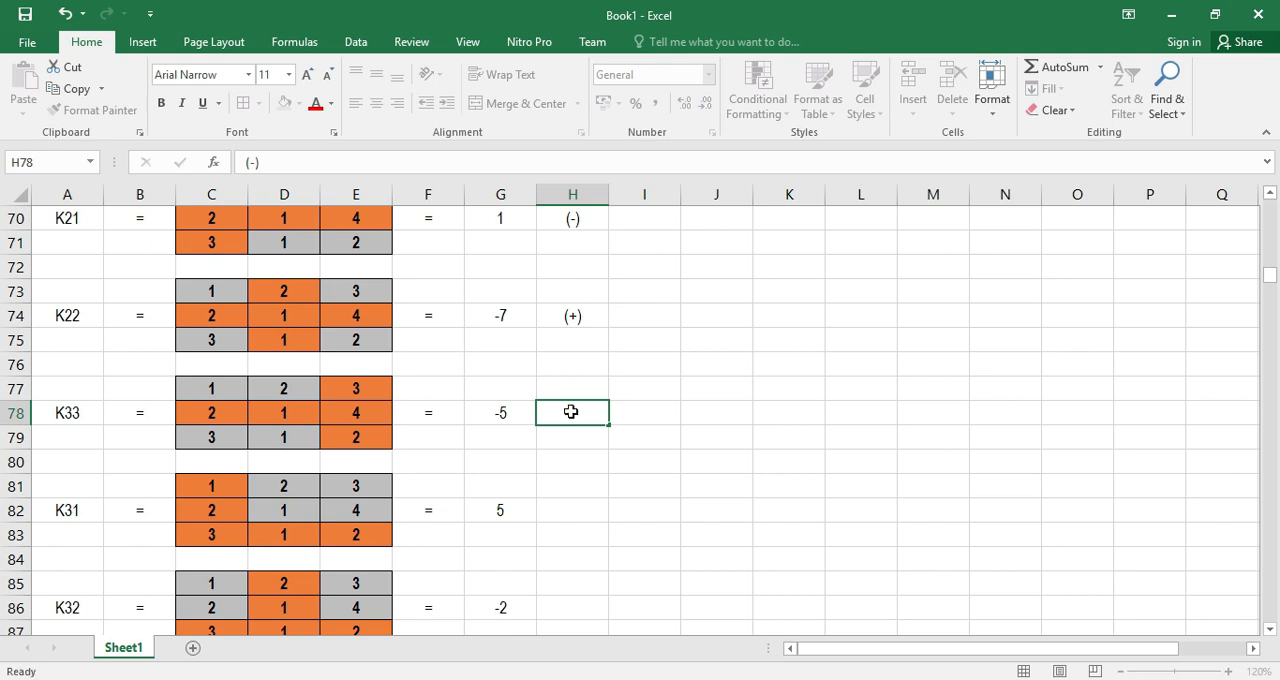
key(Return)
Mark the K31 minor with (+) in H82 and the K32 minor with (-) in H86
click(577, 513)
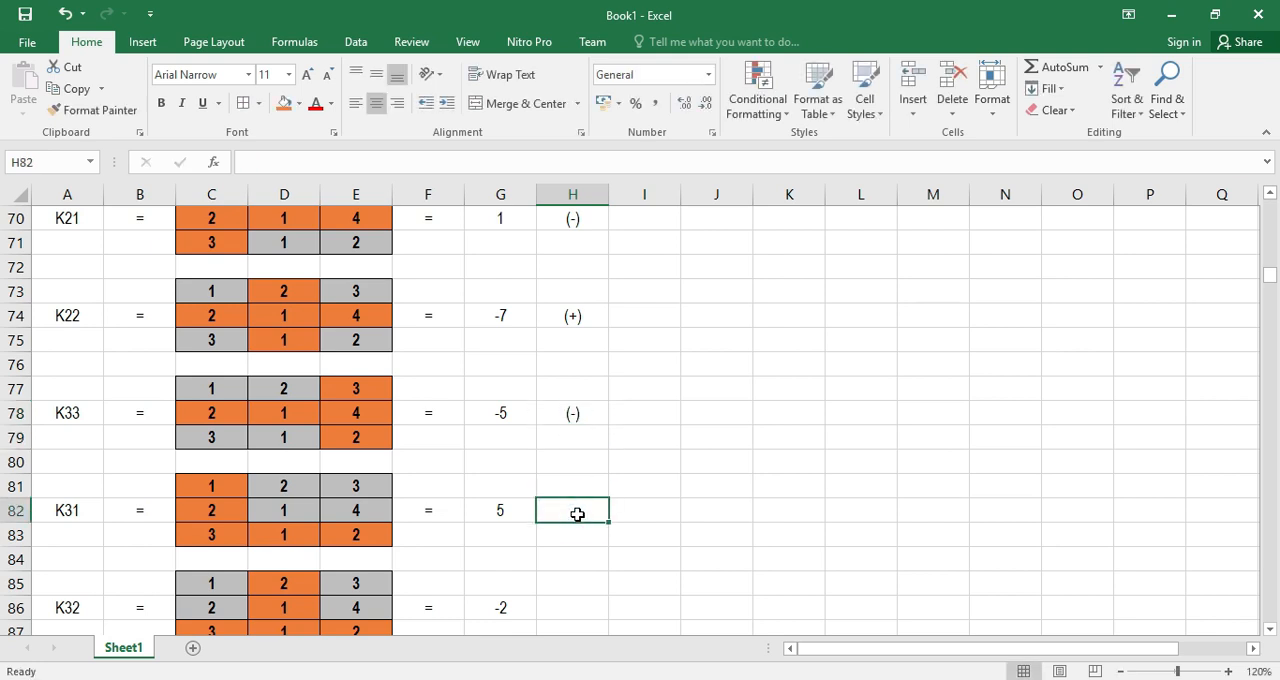
text((+))
key(Return)
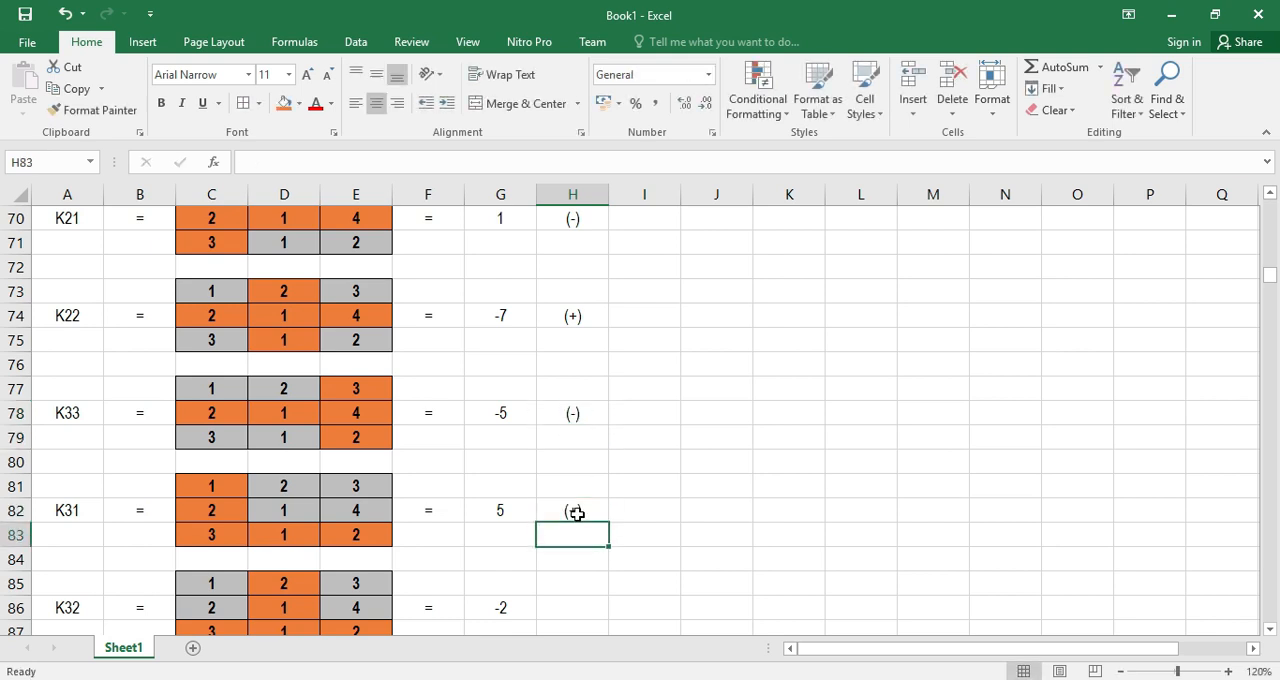
scroll(580, 514, down, 2)
click(581, 469)
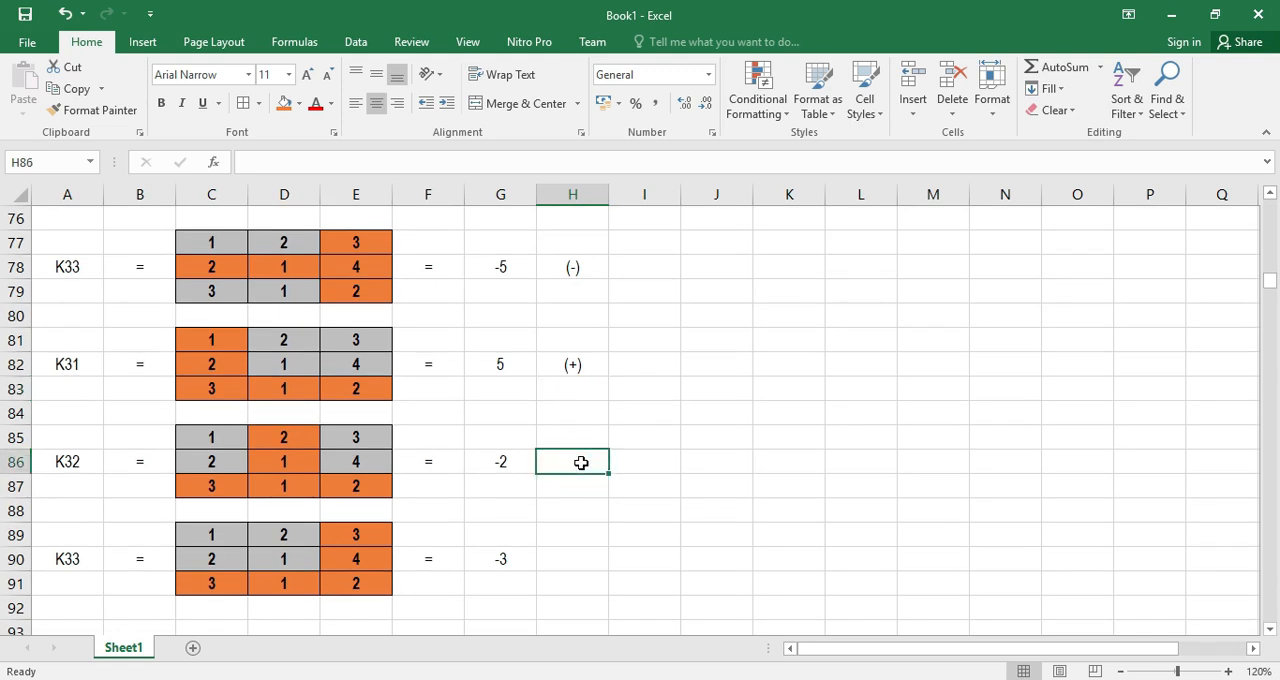
text((-)
key(Return)
Mark the last K33 minor with (+) in H90
click(570, 566)
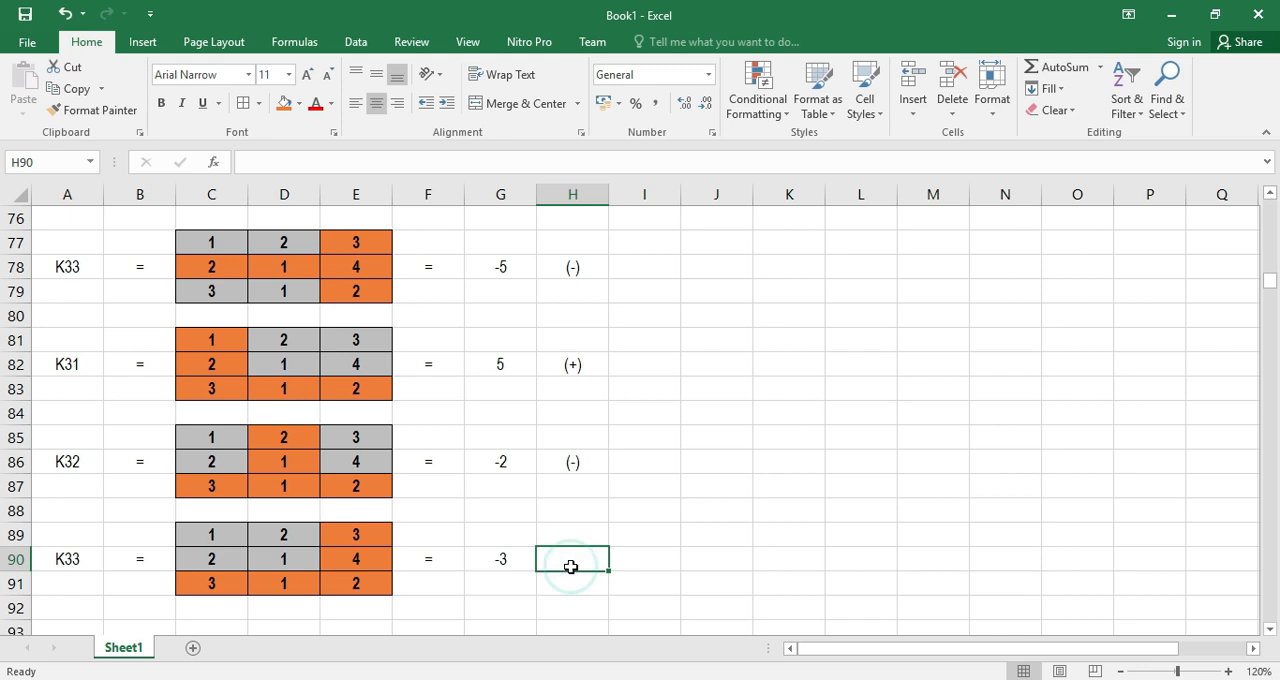
text(()
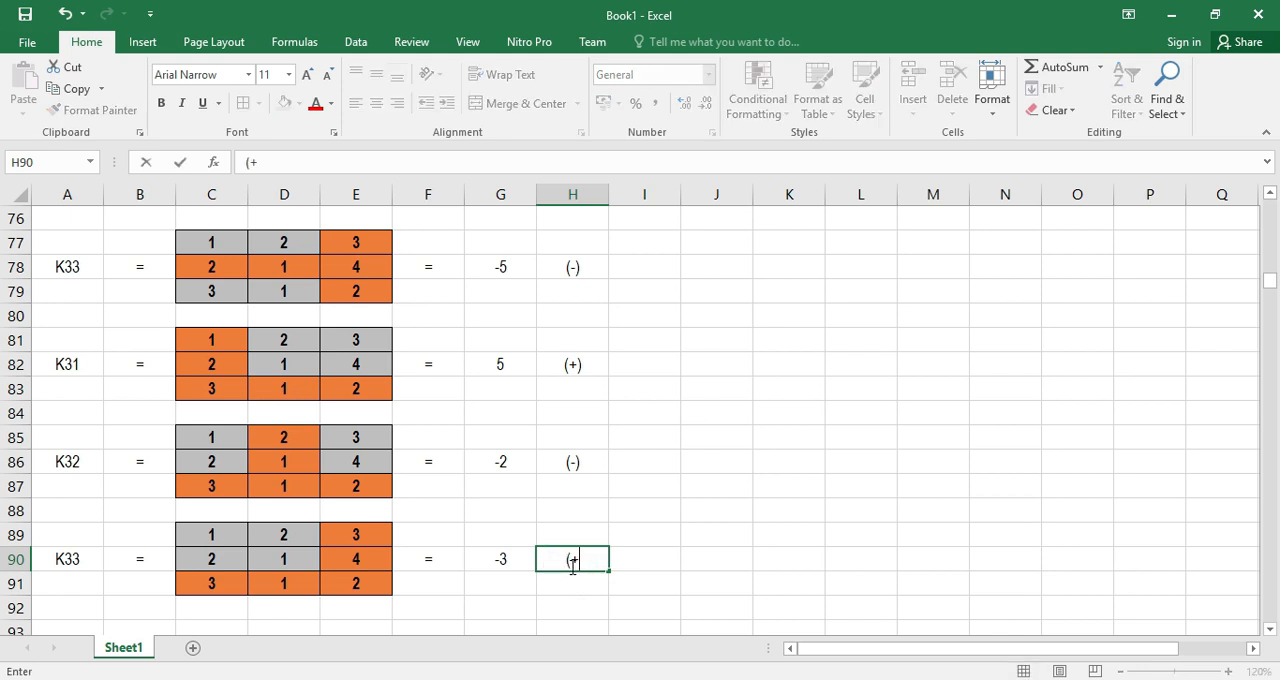
text(+))
key(Return)
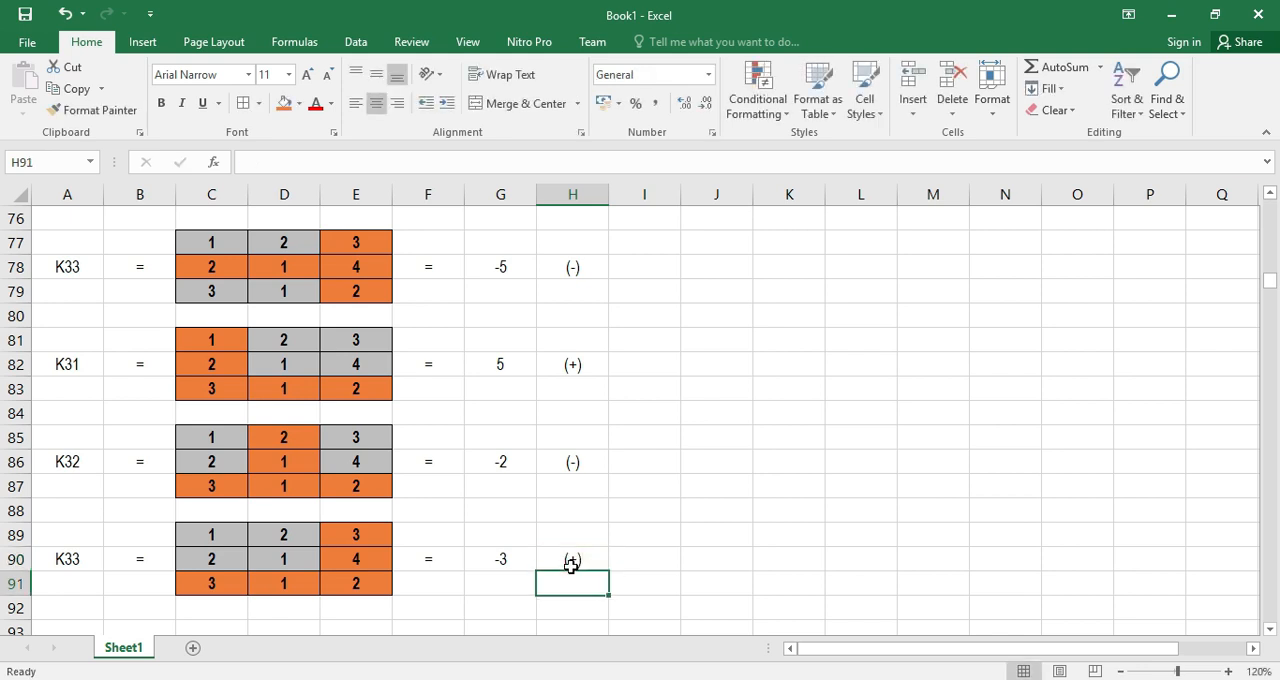
Clear the helper sign pattern from J61:L63 and select I58 beside the K11 sign
scroll(586, 560, up, 8)
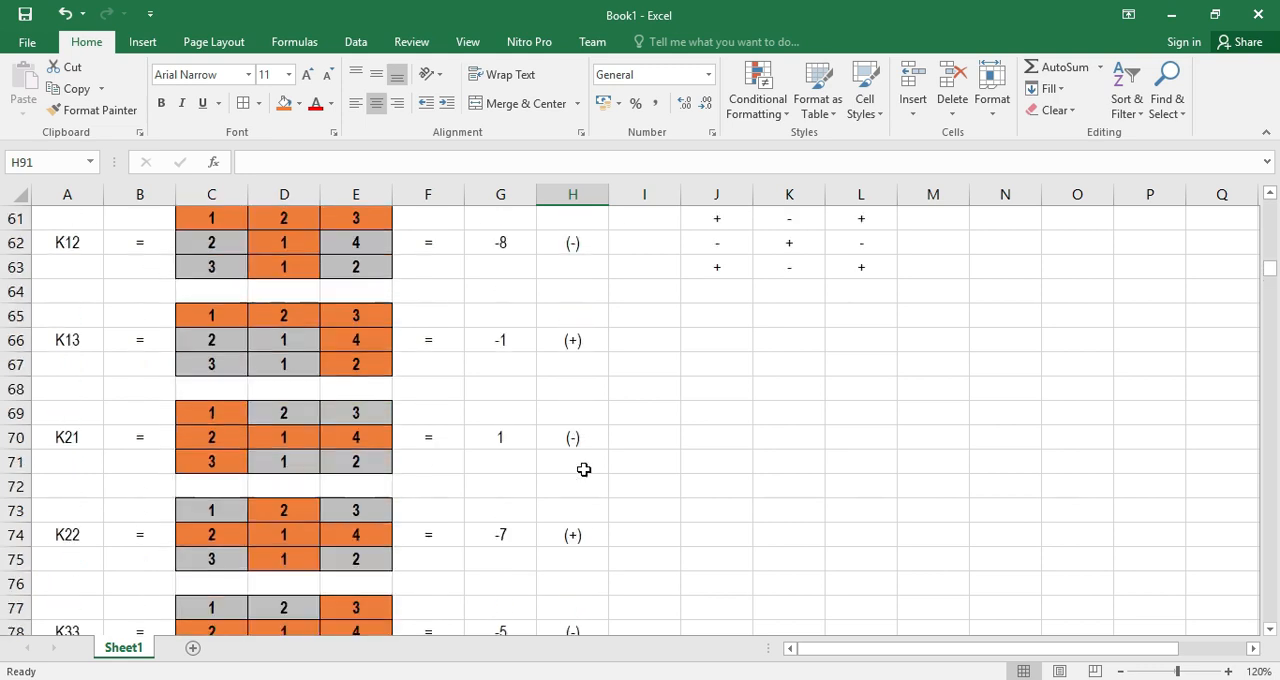
drag(706, 430, 843, 483)
key(Delete)
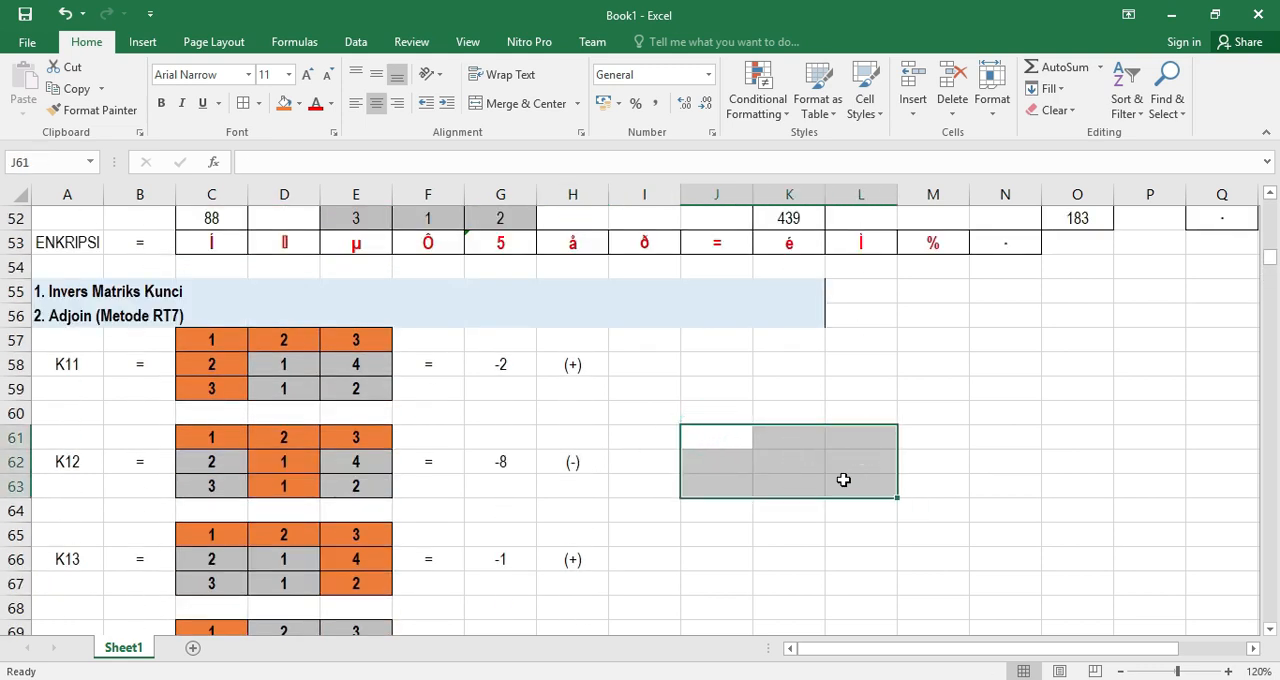
click(654, 366)
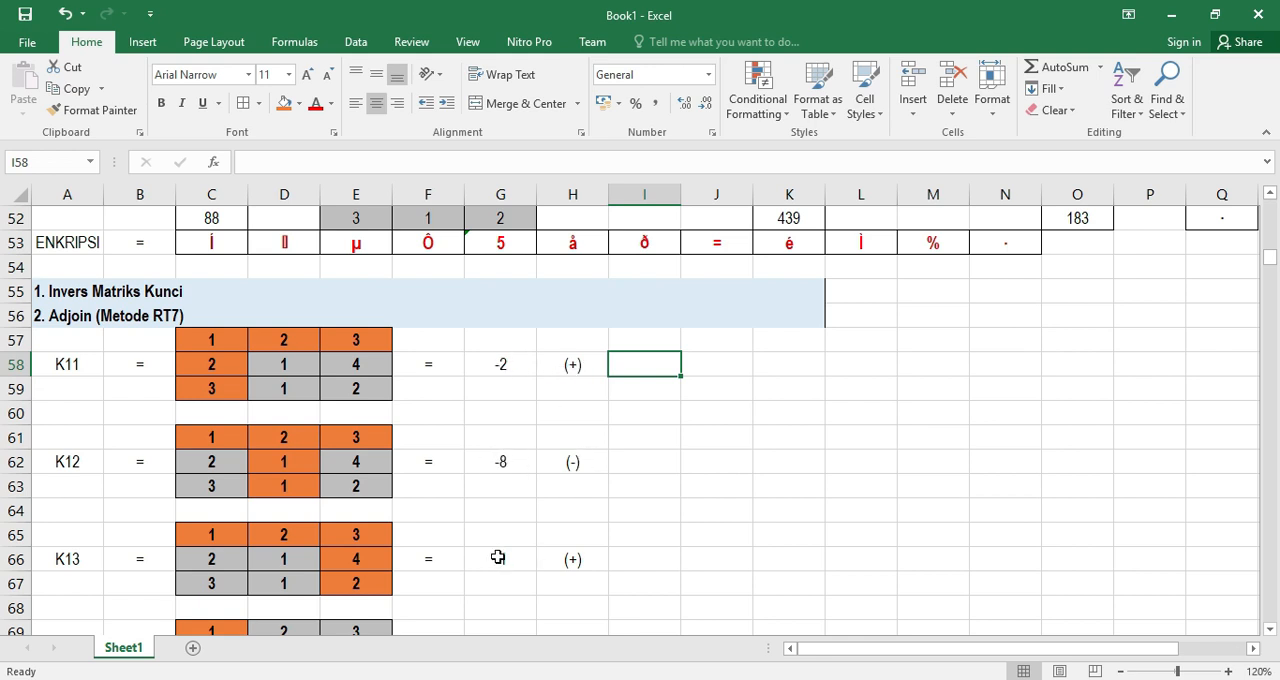
Enter the signed cofactor K11 = -2 across I58:K58, with label, equals sign and value in separate cells
scroll(572, 566, down, 1)
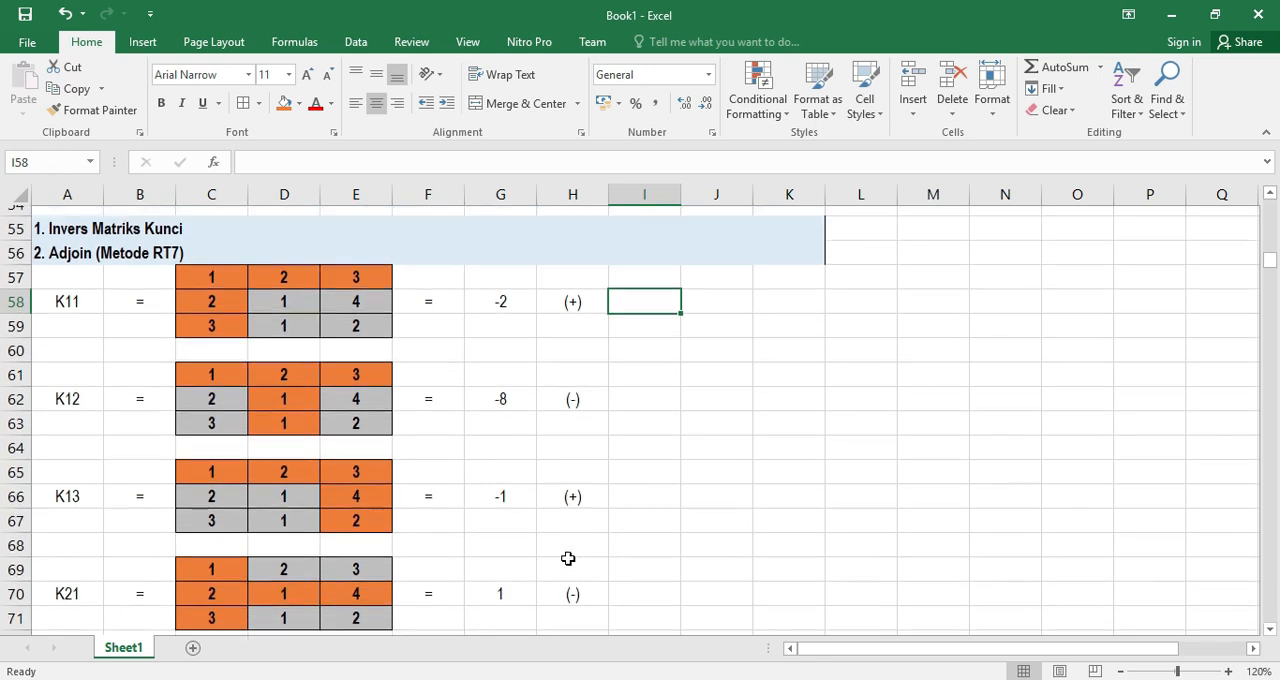
scroll(568, 560, up, 1)
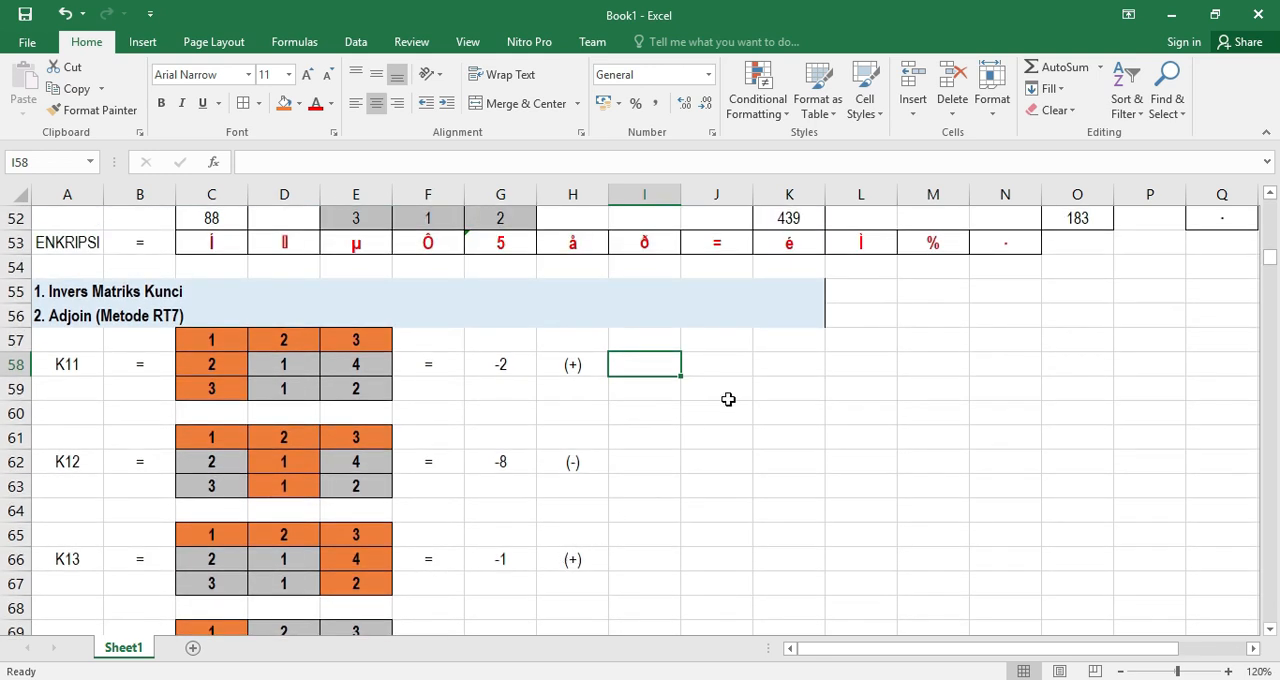
text(K11)
key(Tab)
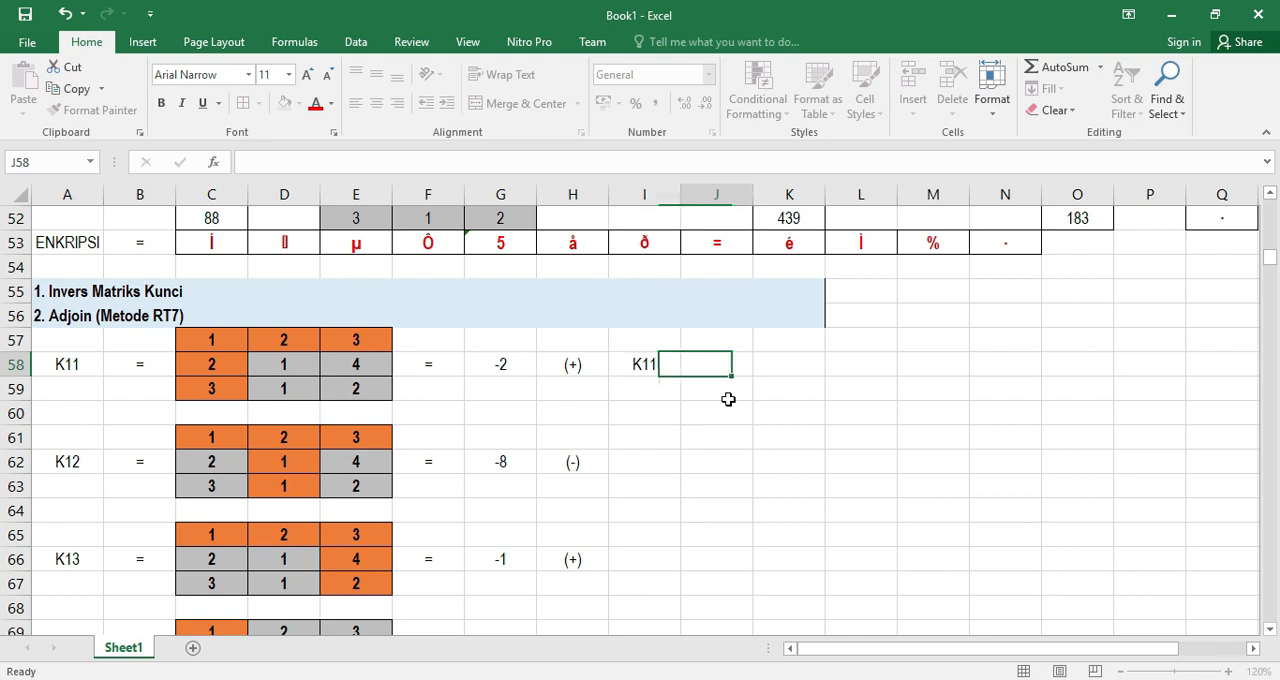
text(=)
key(Return)
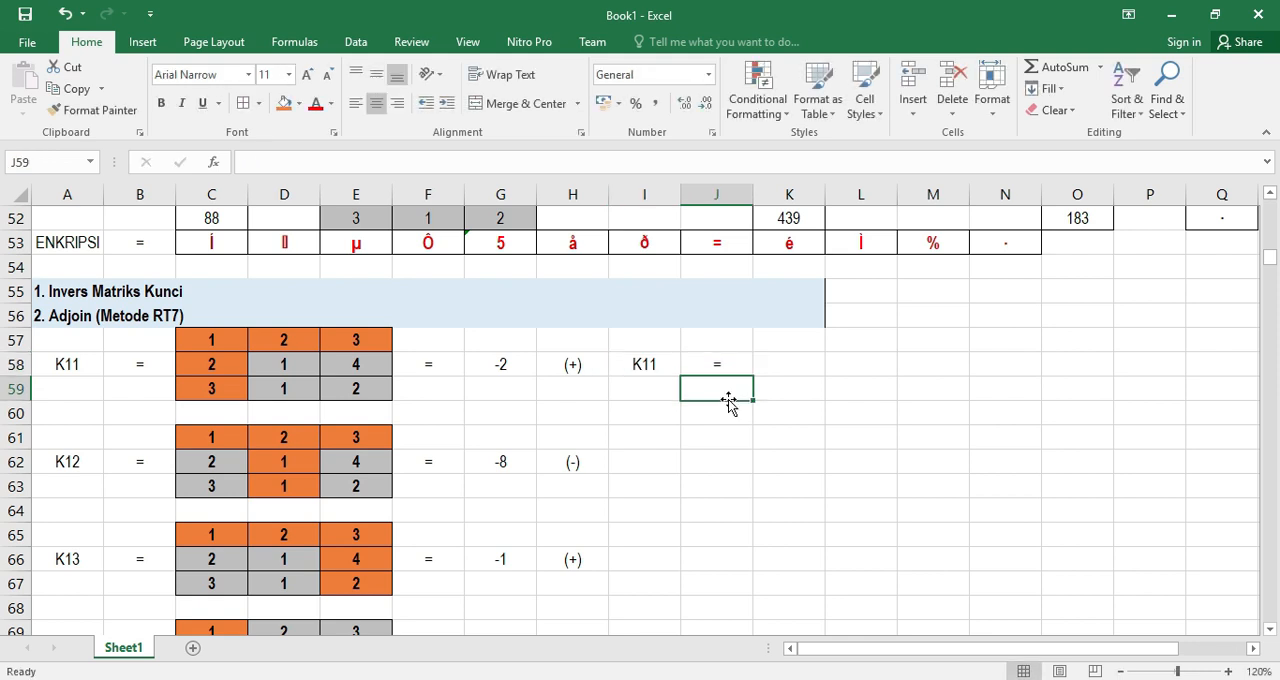
click(772, 367)
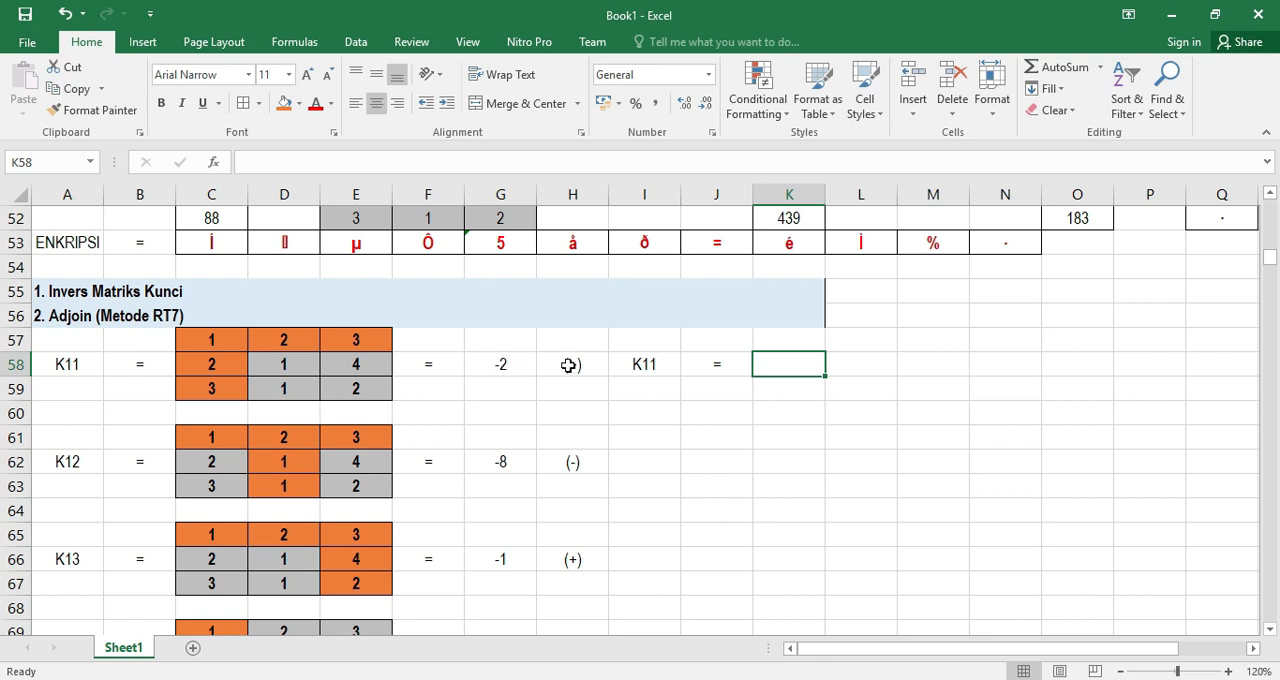
double_click(765, 368)
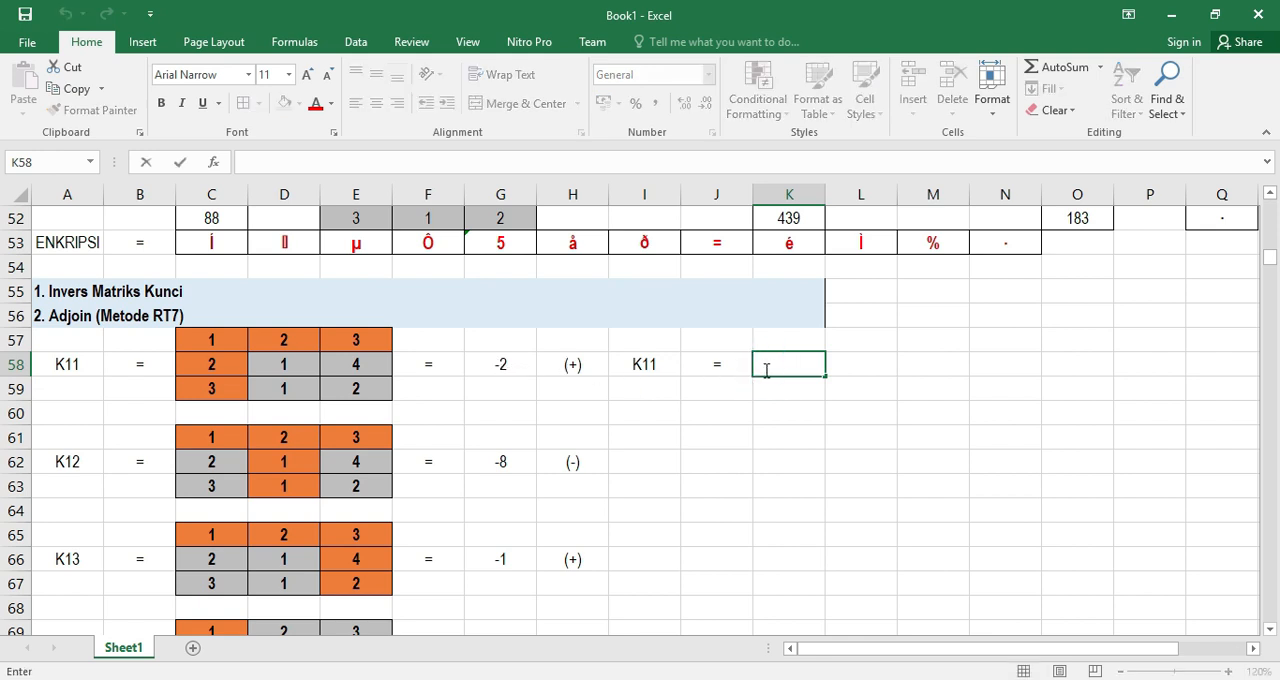
text(2-2)
key(Return)
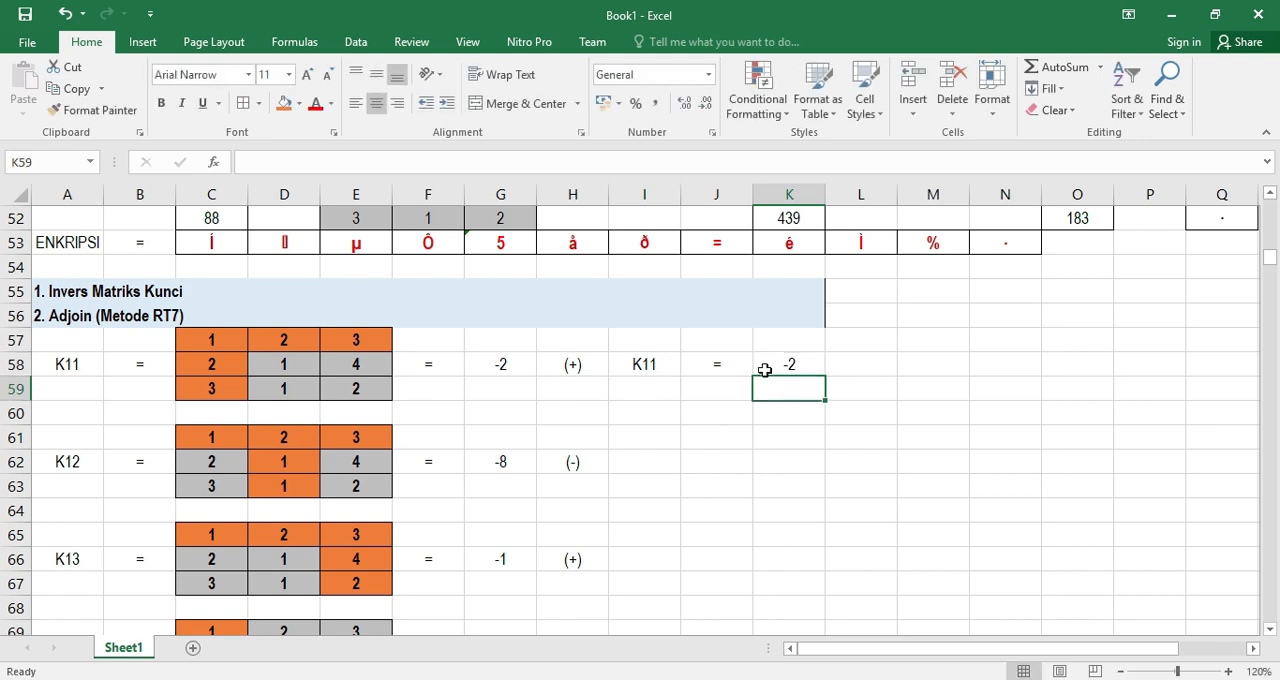
Enter the signed cofactor K12 = 8 across I62:K62, beside the K12 minor's (-) sign
click(774, 457)
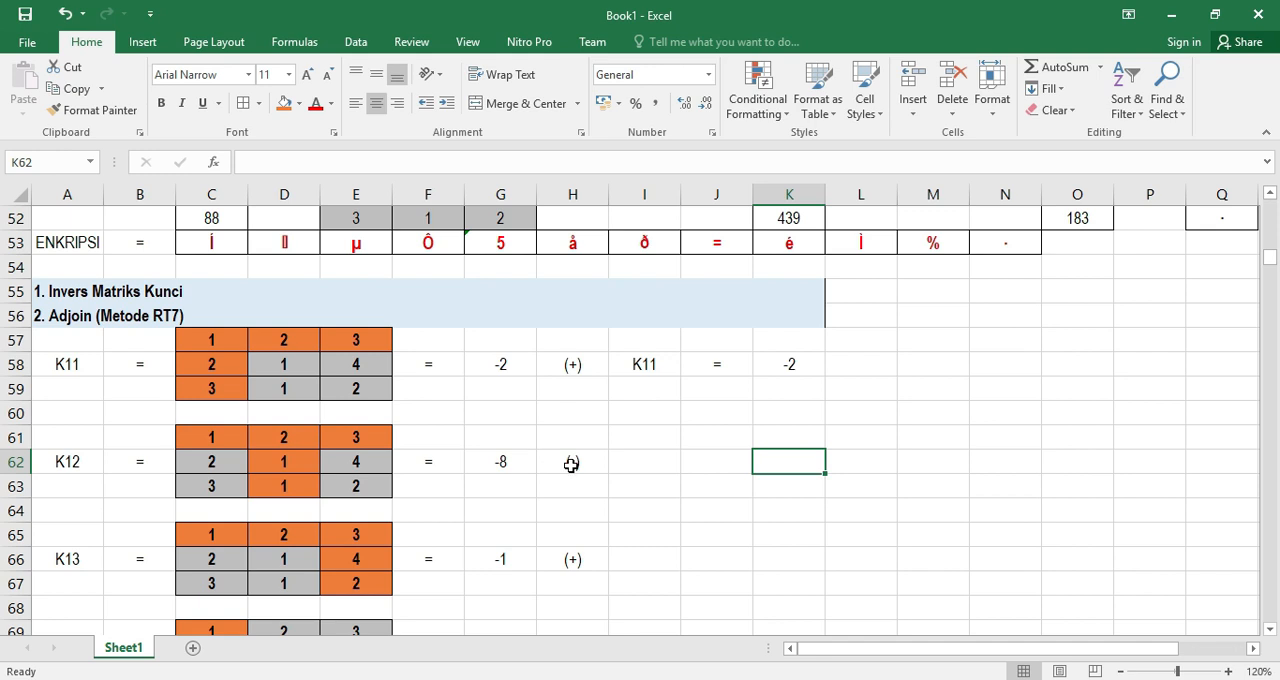
click(643, 460)
text(K12)
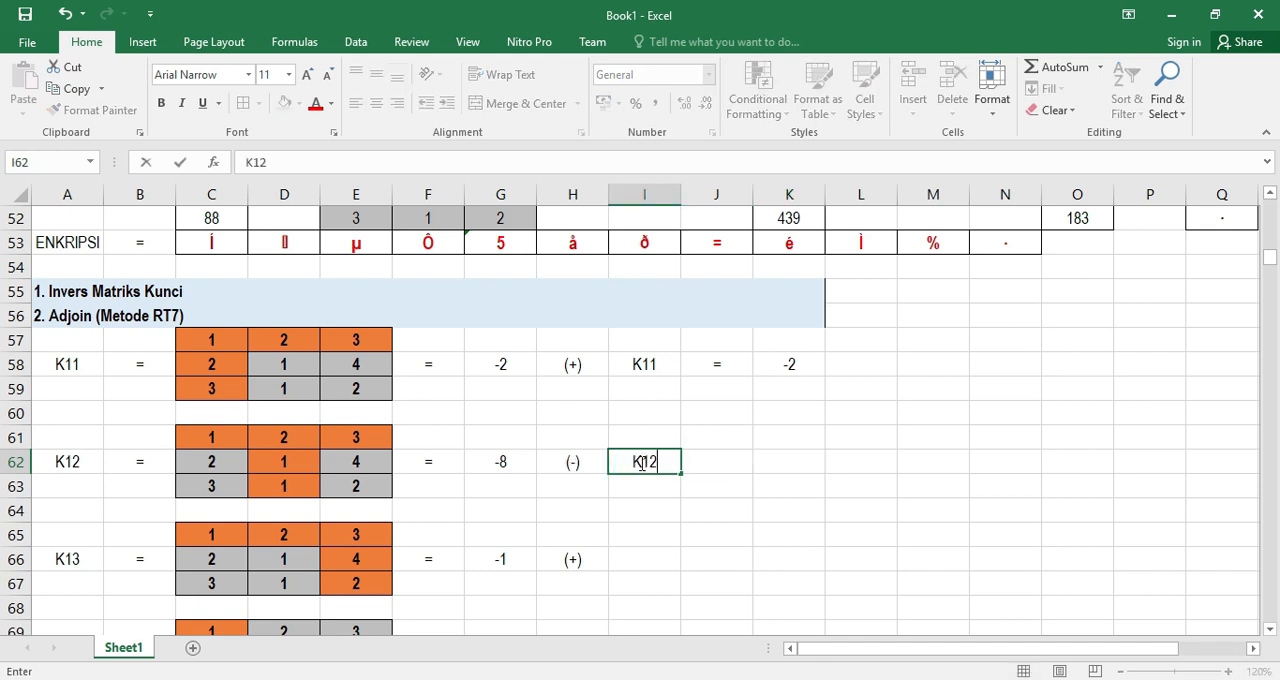
key(Tab)
text(=)
key(Return)
key(Up)
key(Tab)
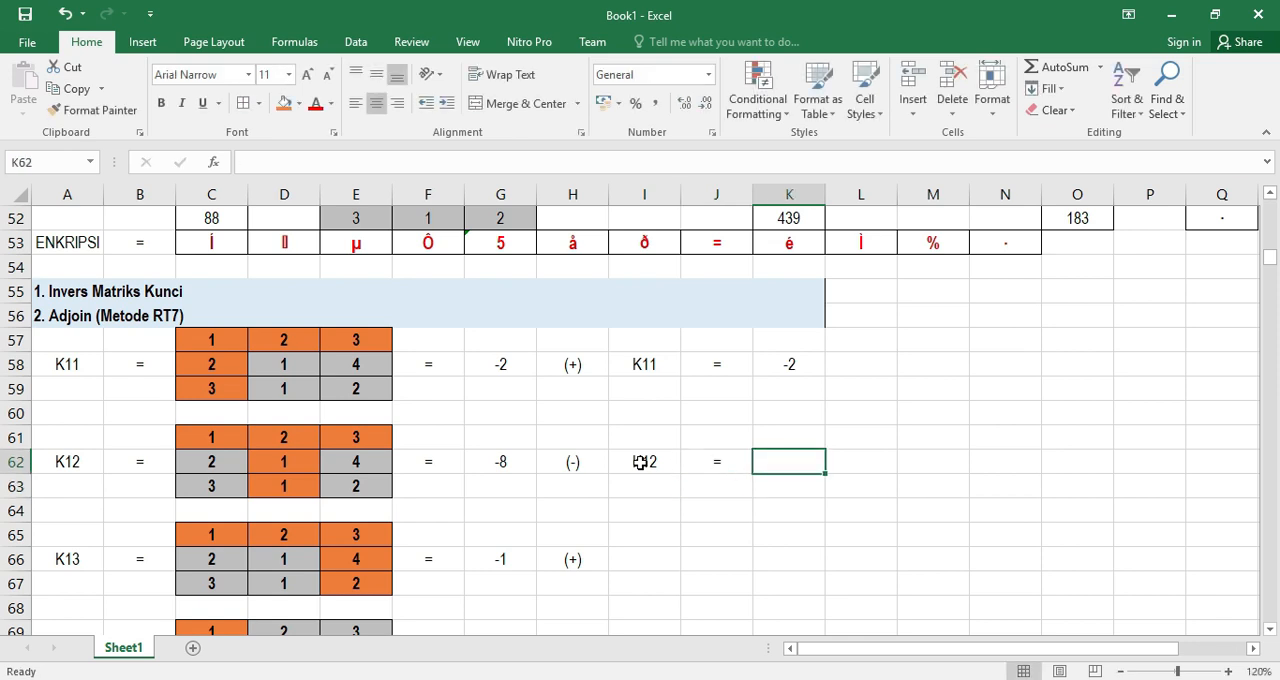
text(8)
key(Return)
Enter the signed cofactor K13 = -1 across I66:K66, beside the K13 minor's (+) sign
key(Down)
key(Down)
key(Down)
scroll(563, 543, down, 1)
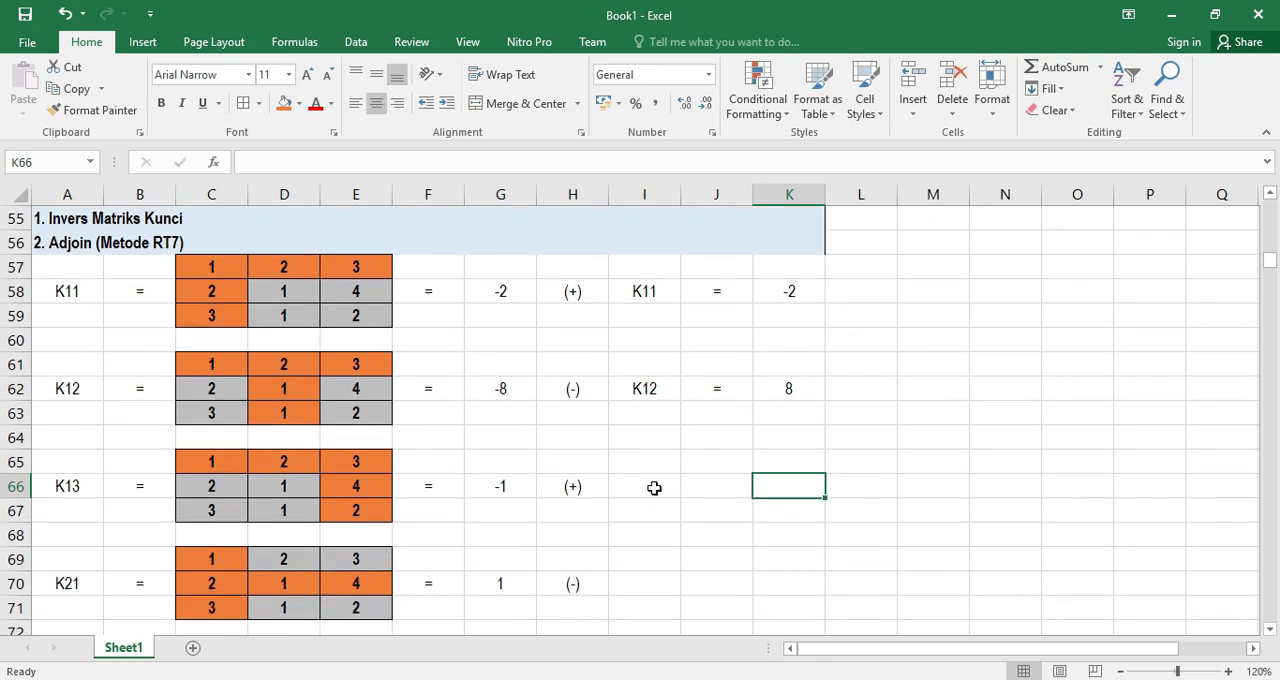
click(650, 486)
text(K13)
key(Return)
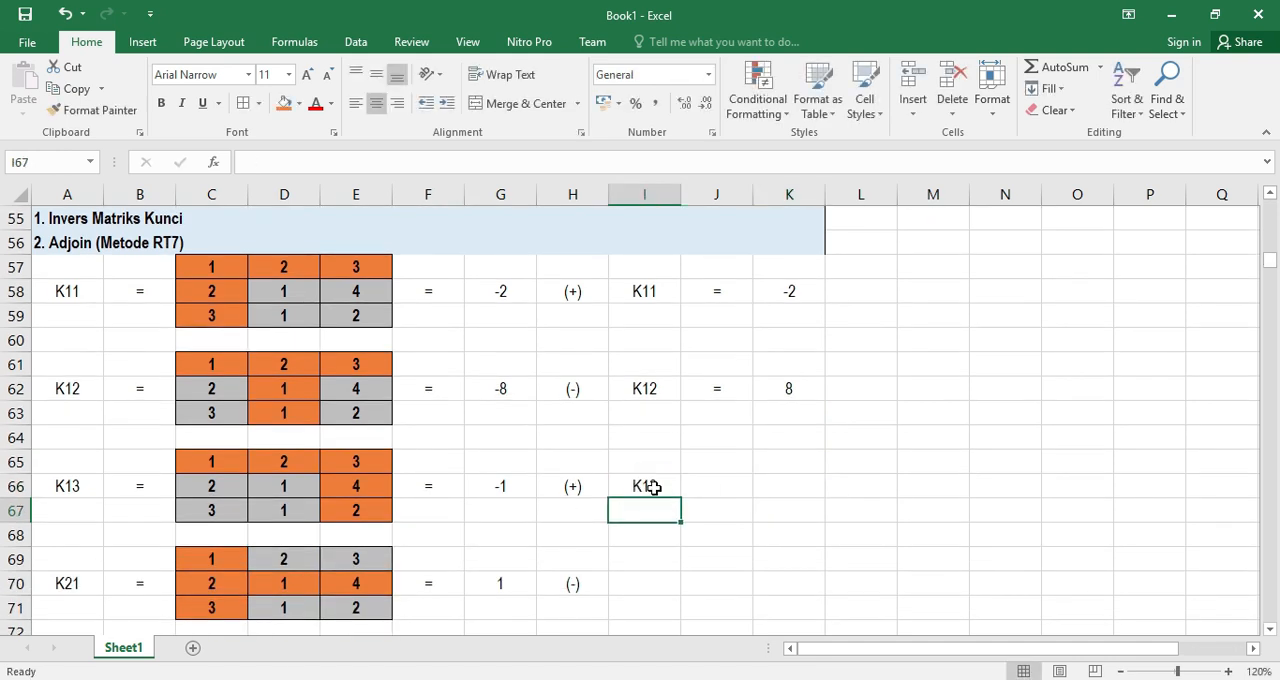
click(730, 483)
text(=)
key(Return)
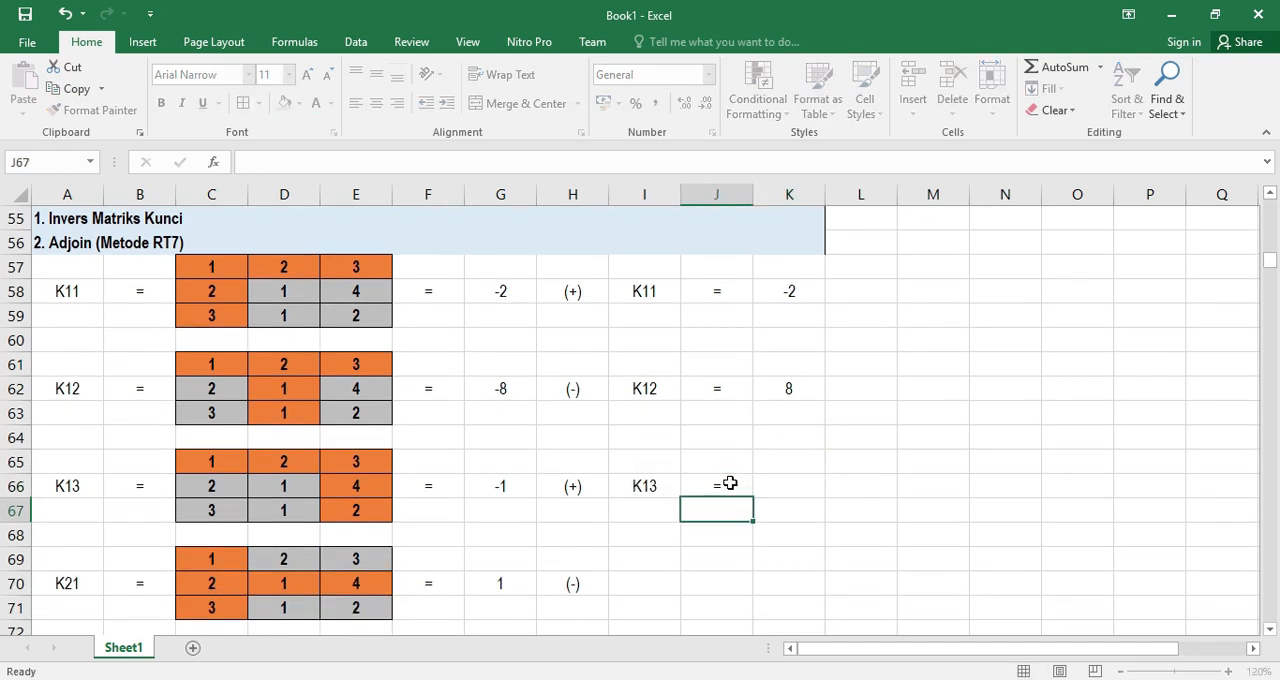
click(779, 488)
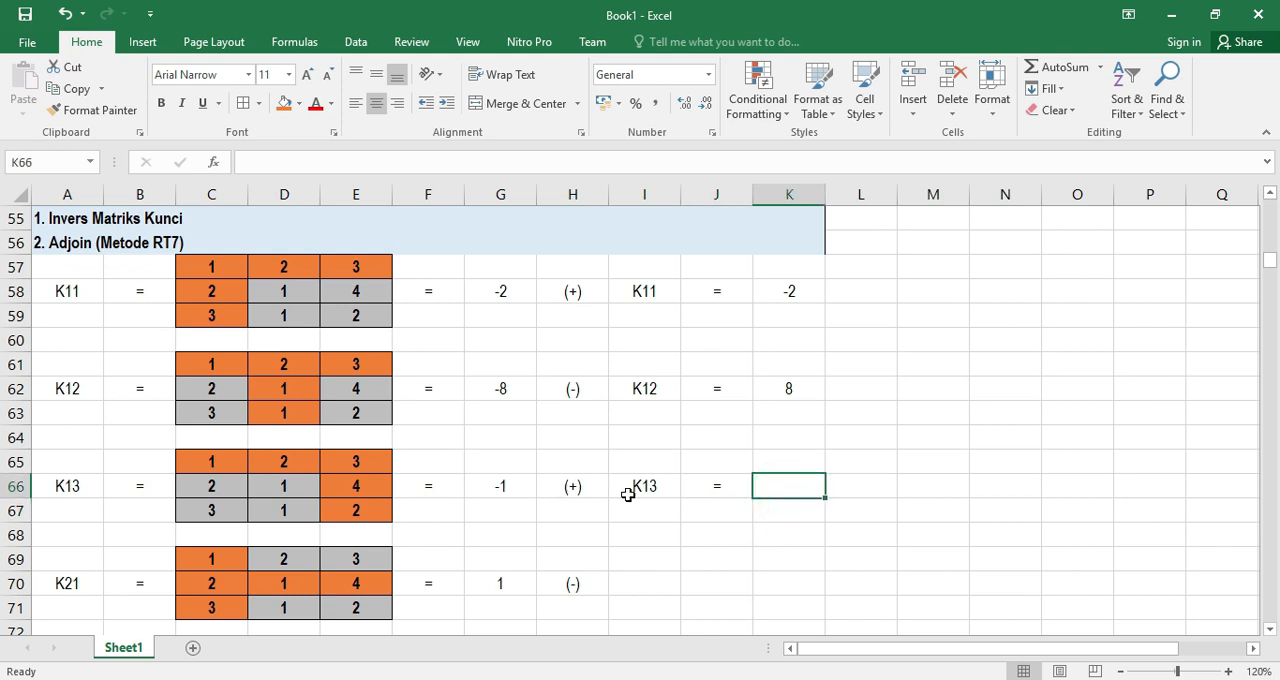
text(-1)
key(Return)
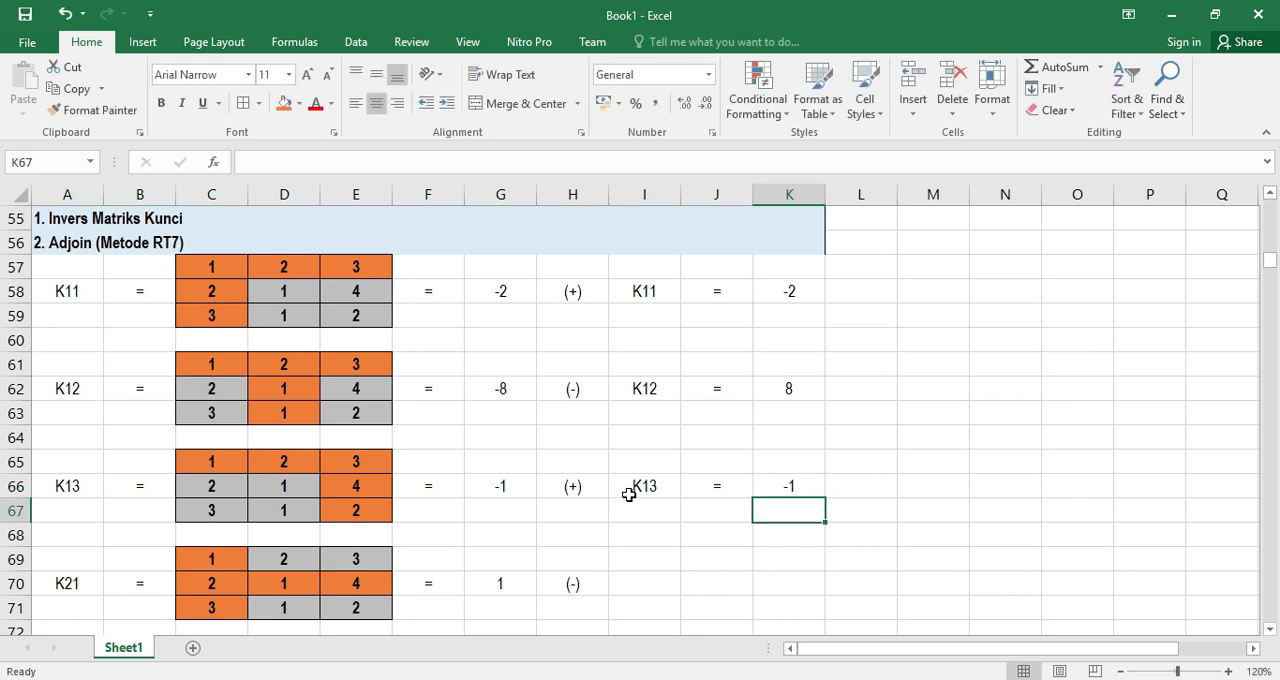
Enter the label K14, an equals sign and the value -1 across I70:K70, beside the K21 minor's sign
scroll(626, 490, down, 2)
click(631, 436)
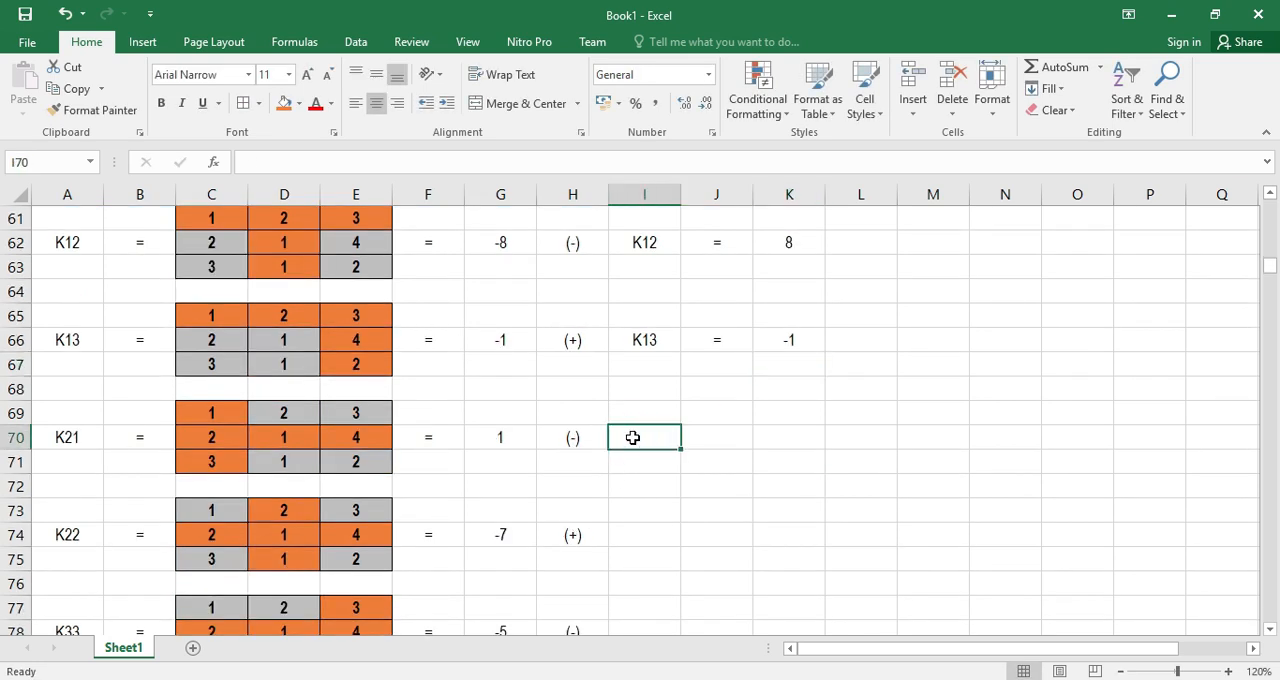
text(K14)
key(Return)
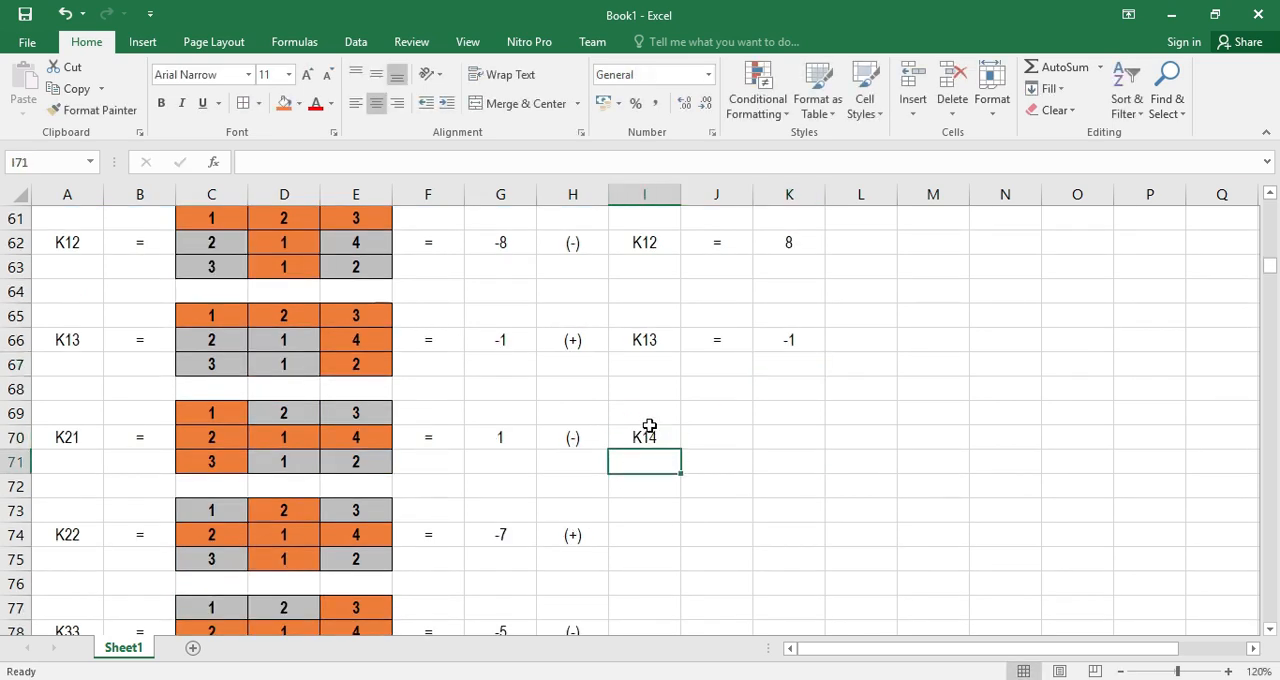
click(707, 437)
text(=)
key(Return)
click(786, 432)
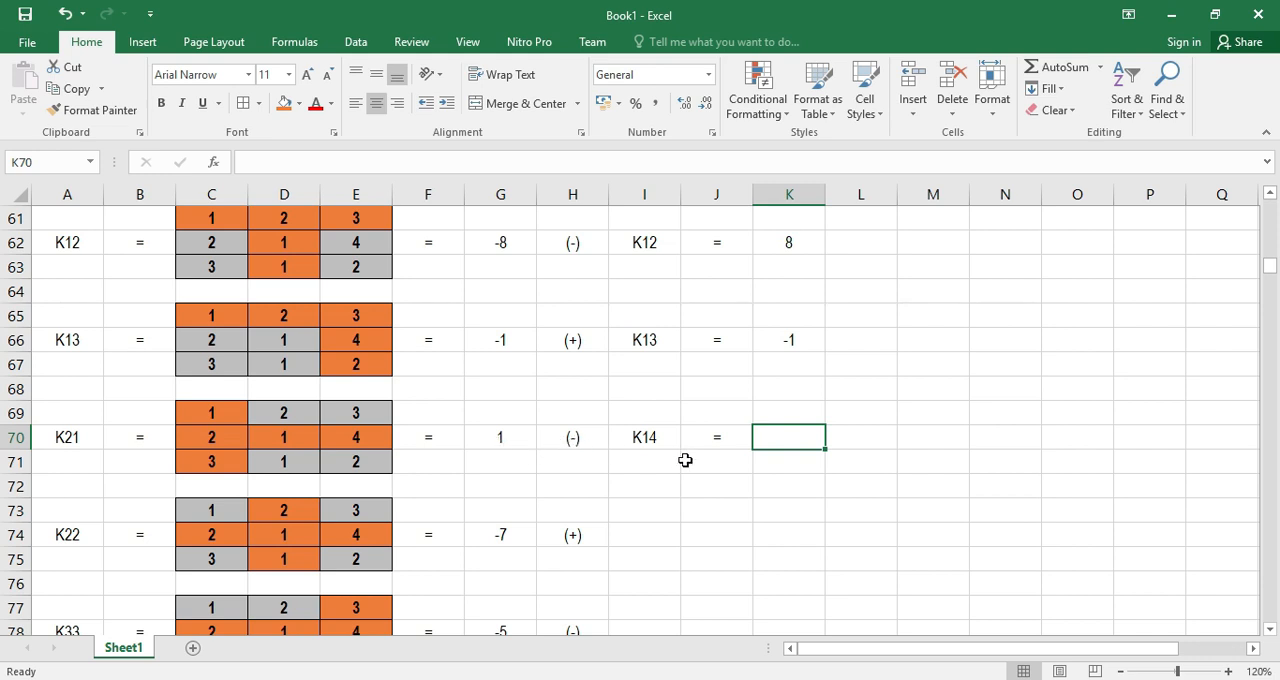
text(-1)
key(Return)
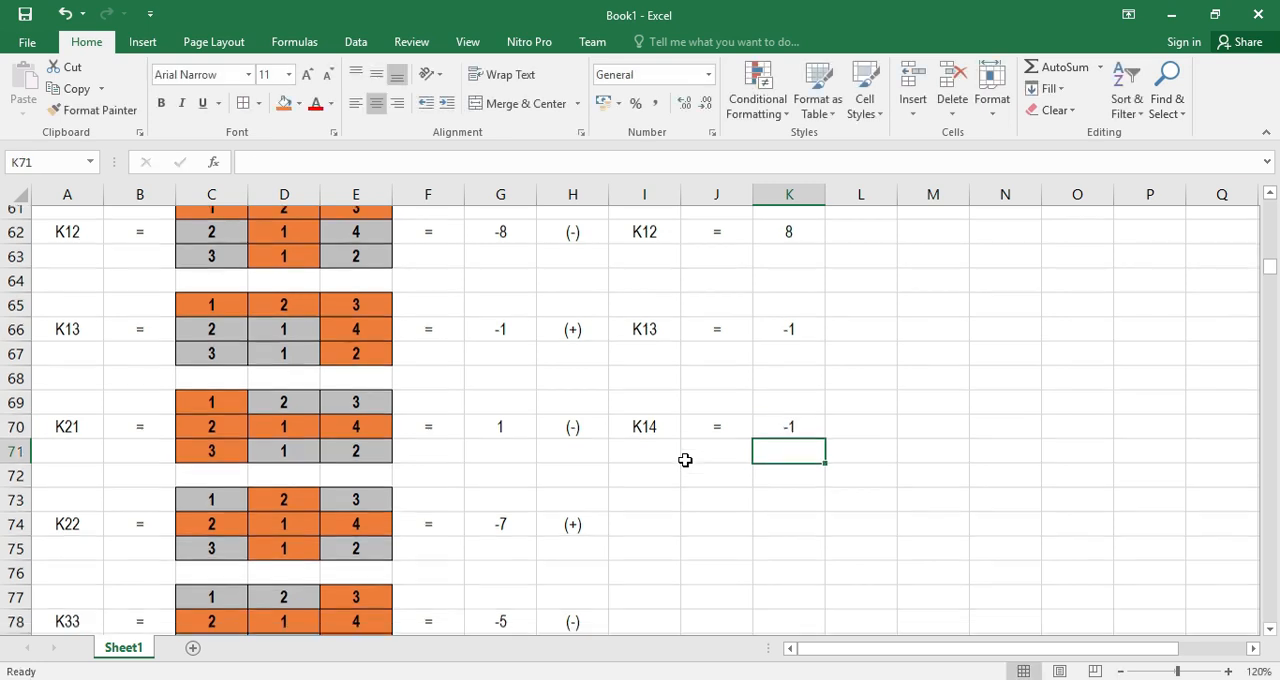
Correct the cofactor label in I70 to K21
scroll(685, 460, down, 1)
click(664, 461)
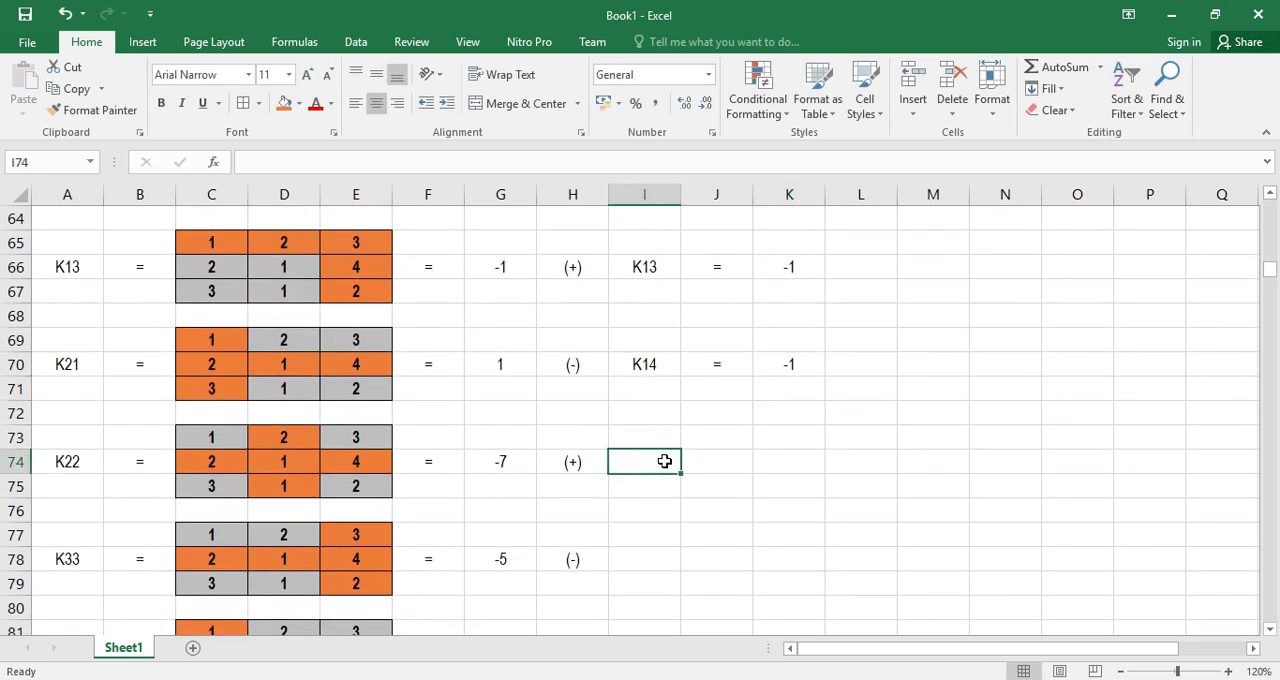
click(654, 364)
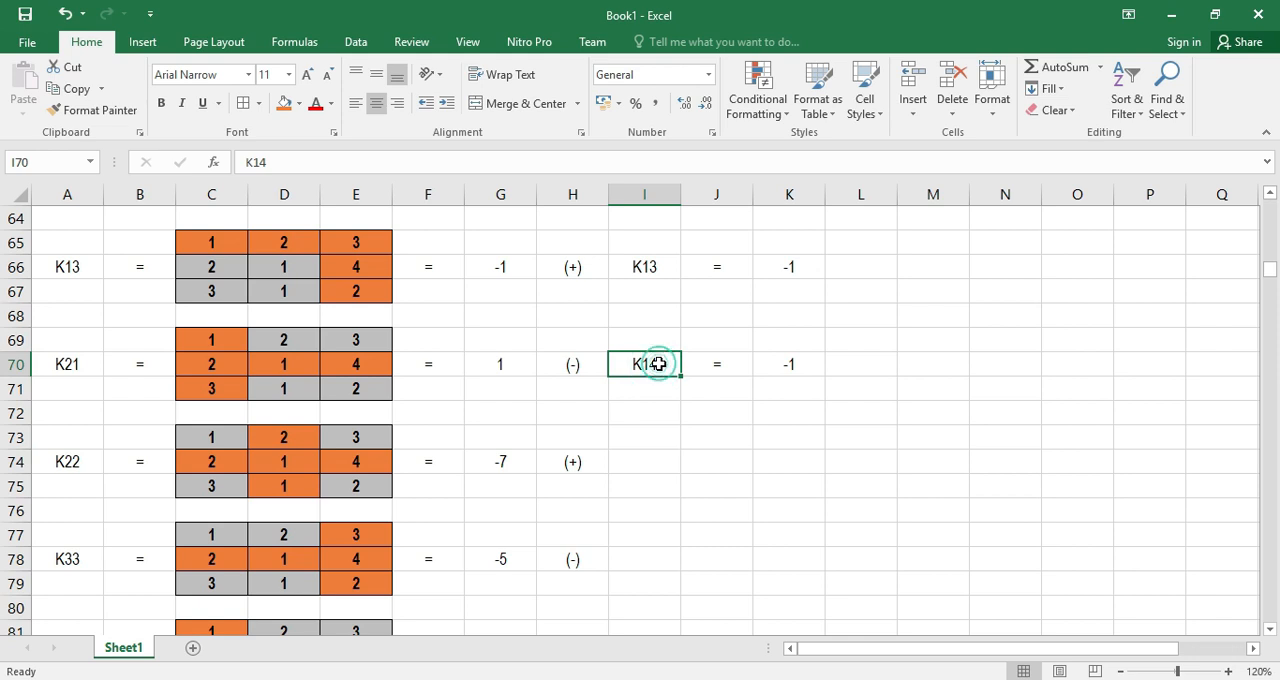
double_click(659, 364)
key(BackSpace)
key(BackSpace)
text(21)
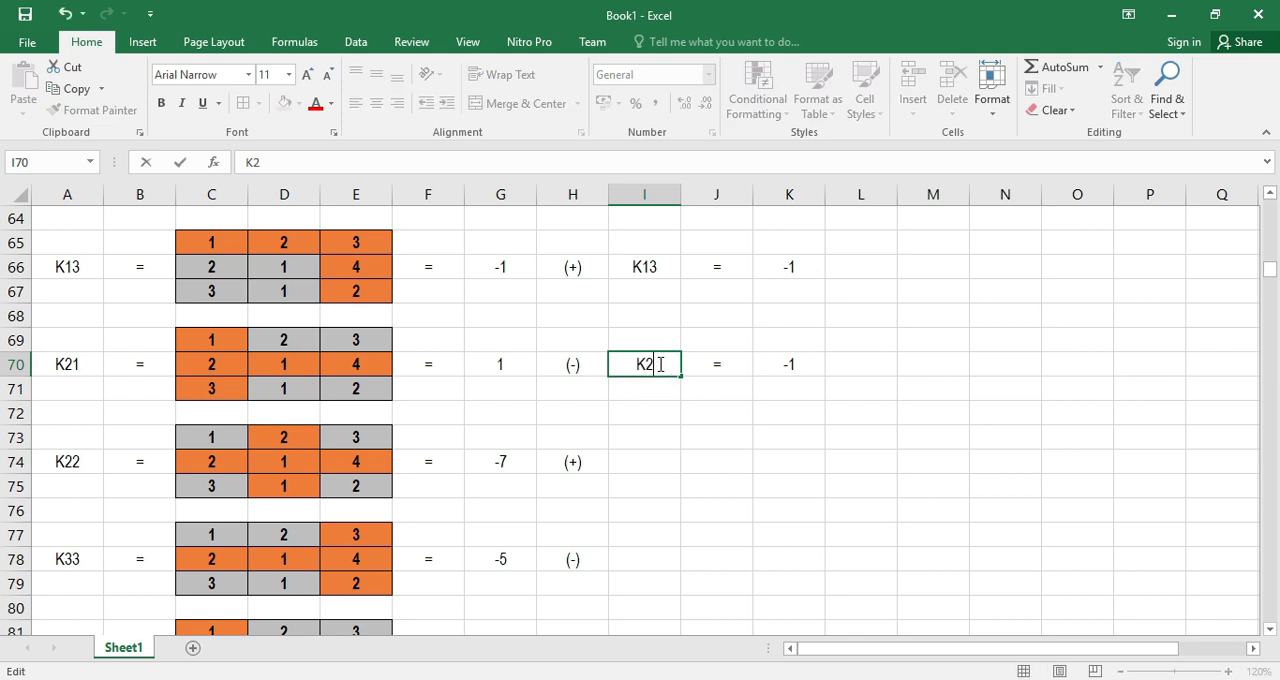
key(Return)
Enter the signed cofactor K22 = -7 across I74:K74, beside the K22 minor's (+) sign
click(637, 461)
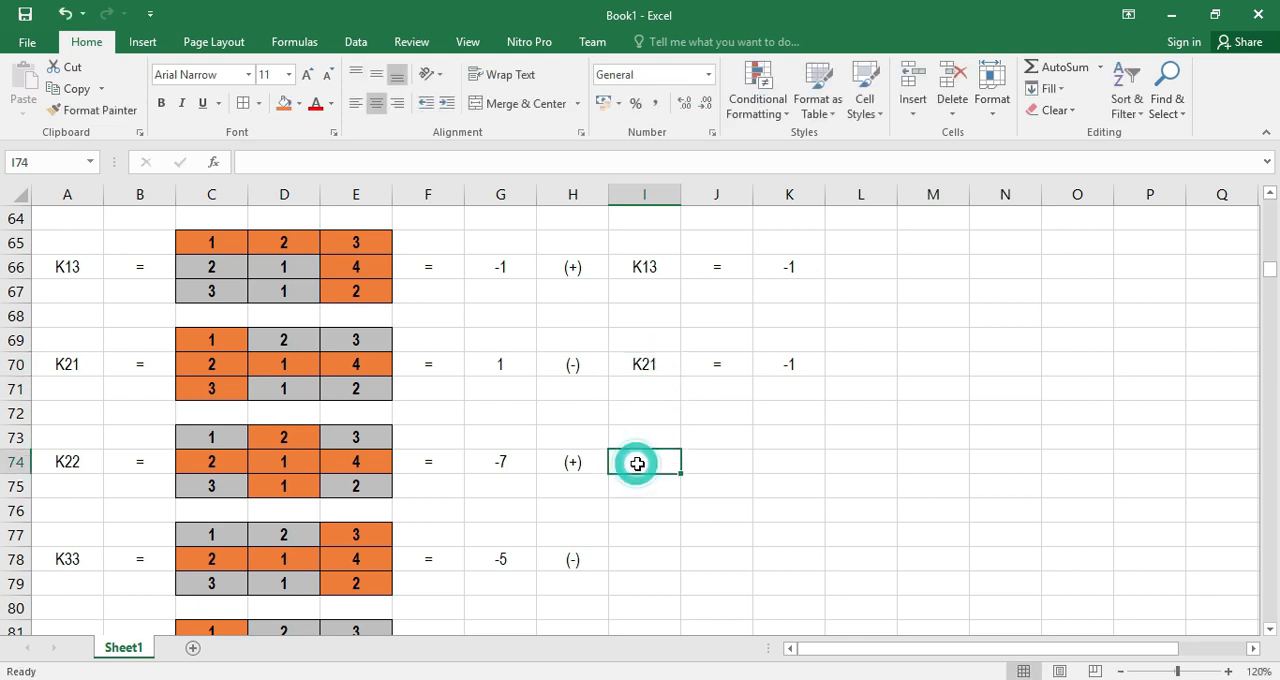
text(K22)
key(Return)
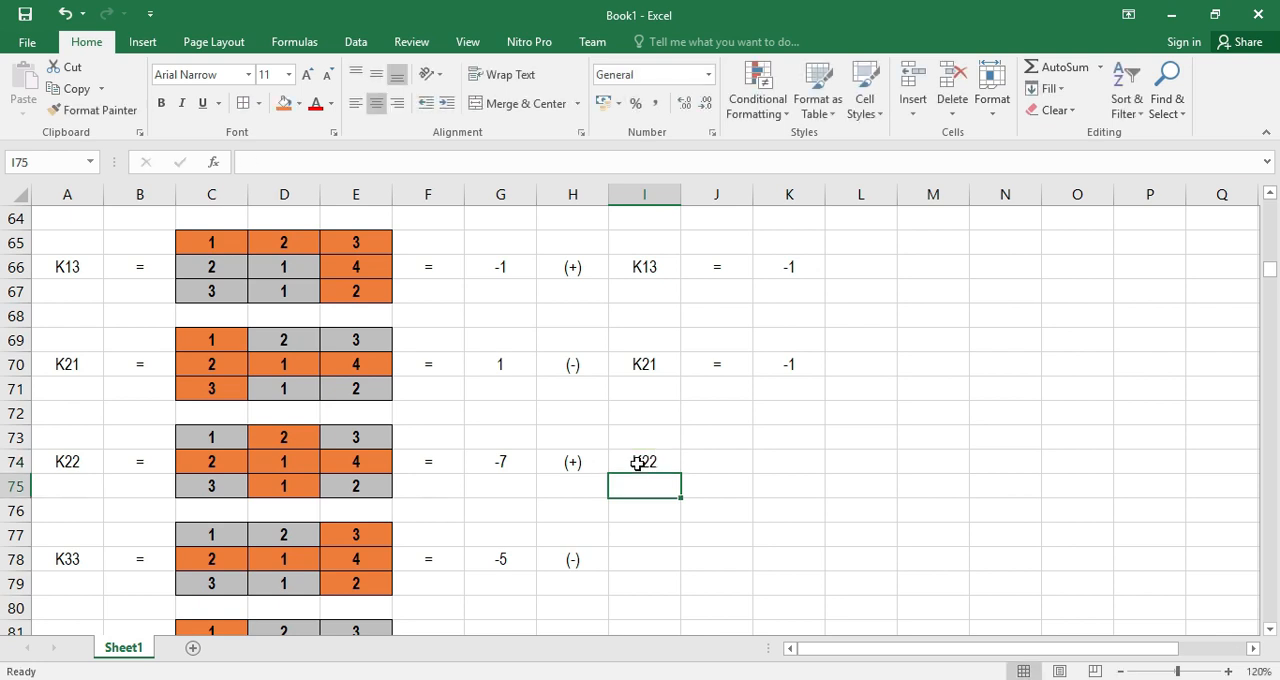
click(727, 459)
text(=)
key(Return)
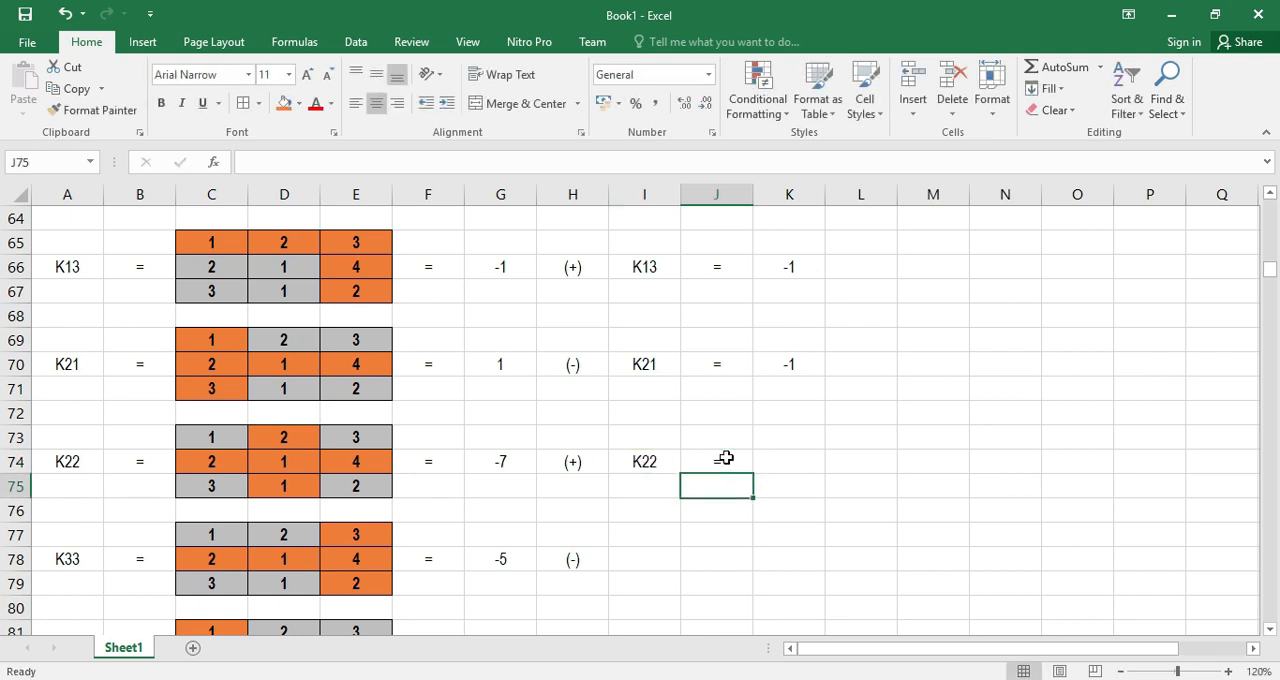
click(800, 451)
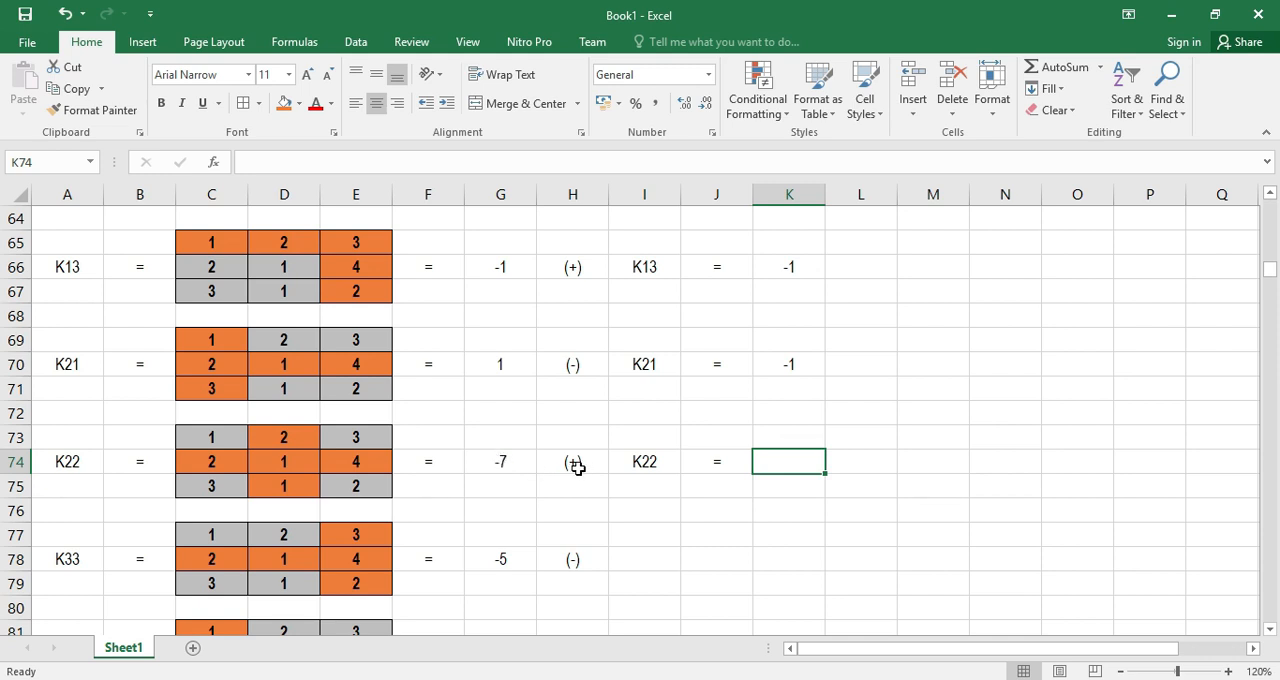
double_click(780, 461)
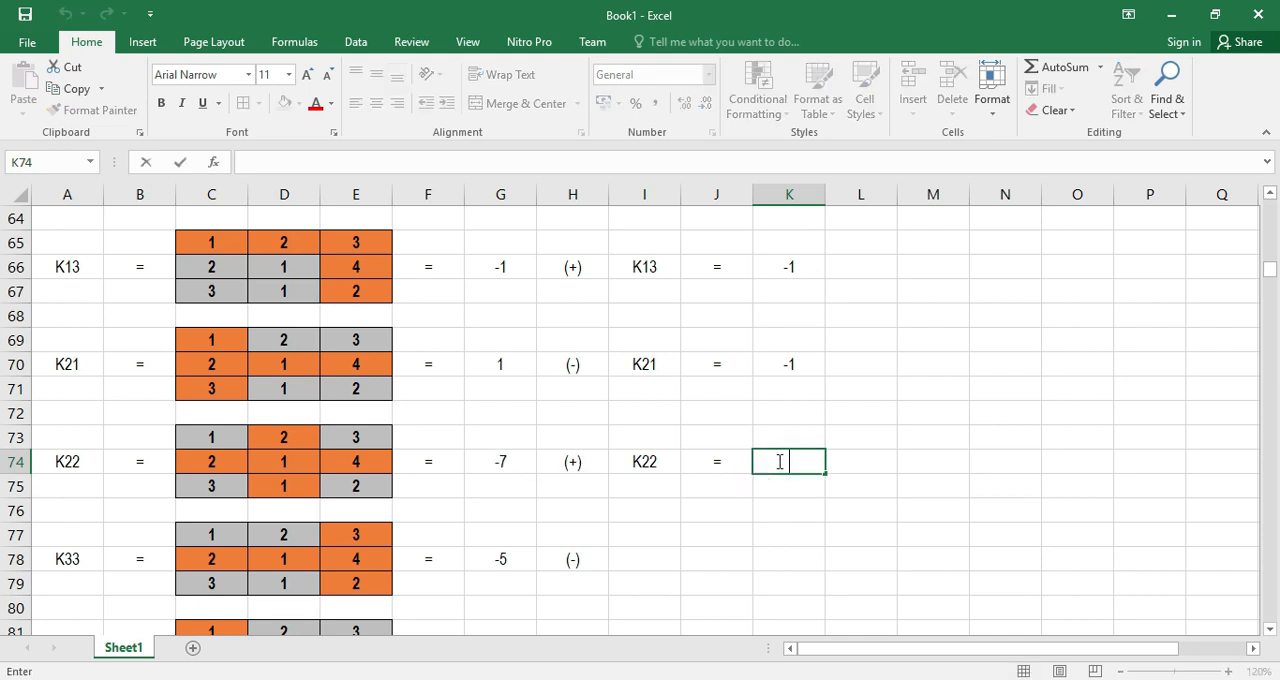
text(-7)
key(Return)
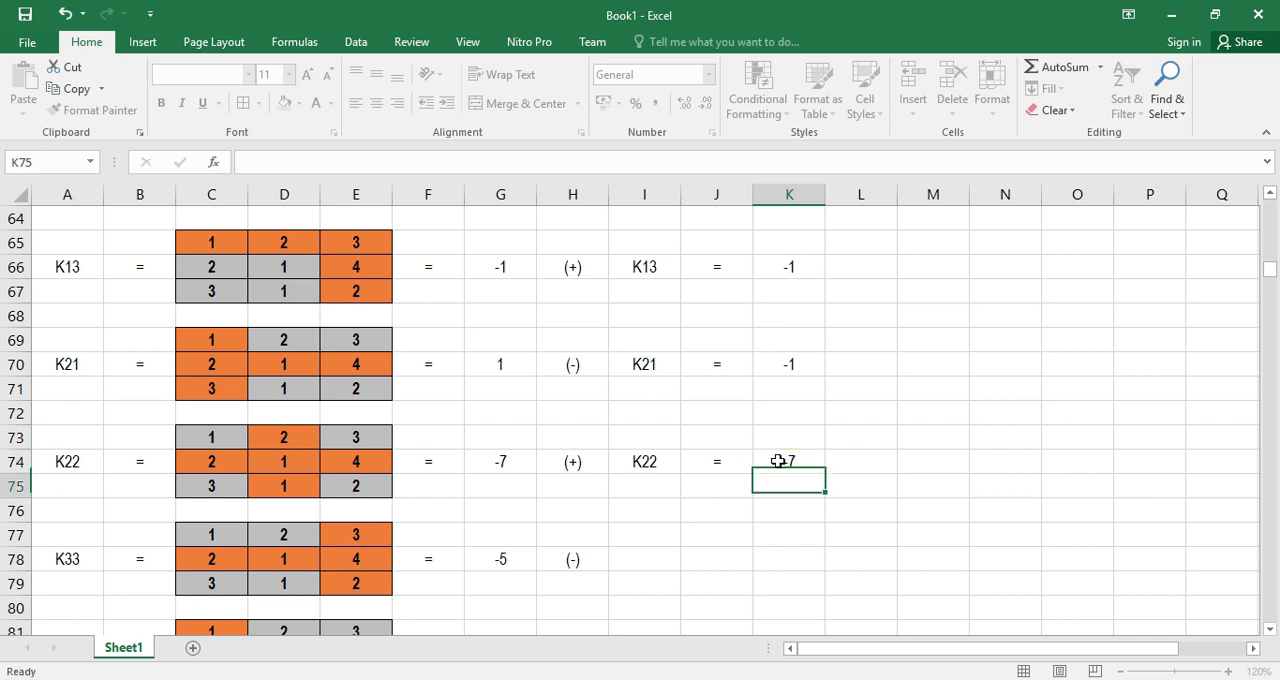
Correct the minor label in A78 to K23
click(639, 557)
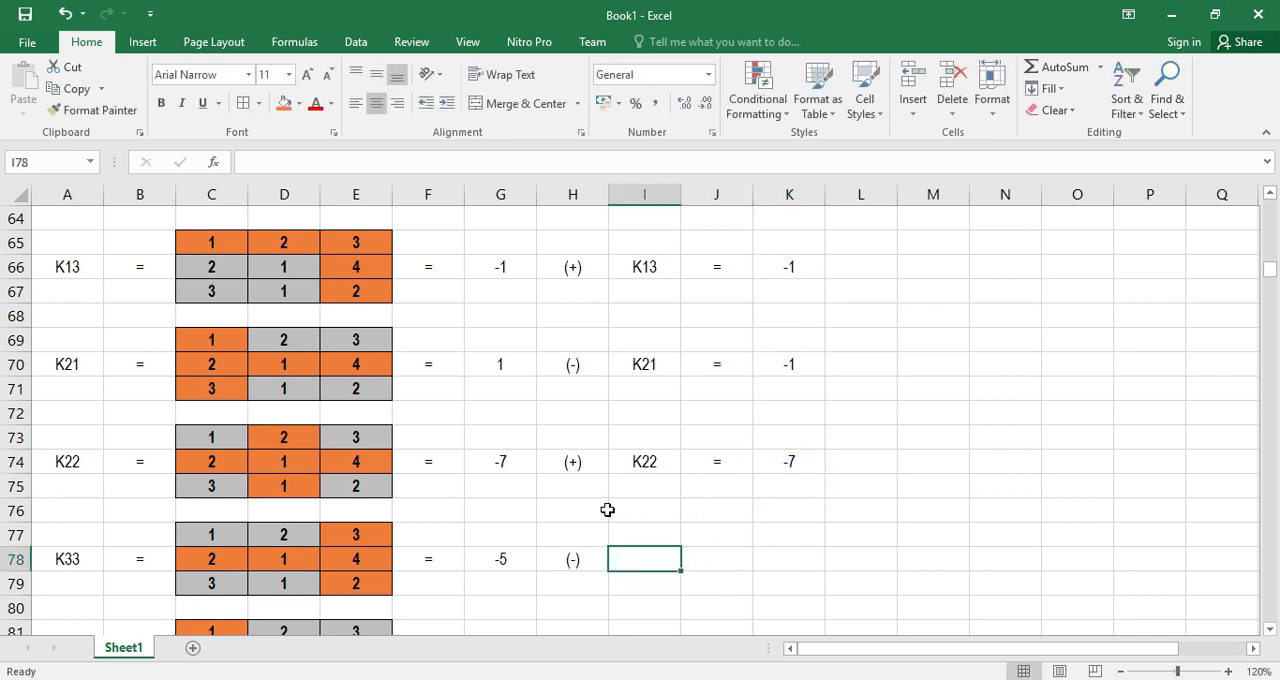
scroll(94, 537, down, 1)
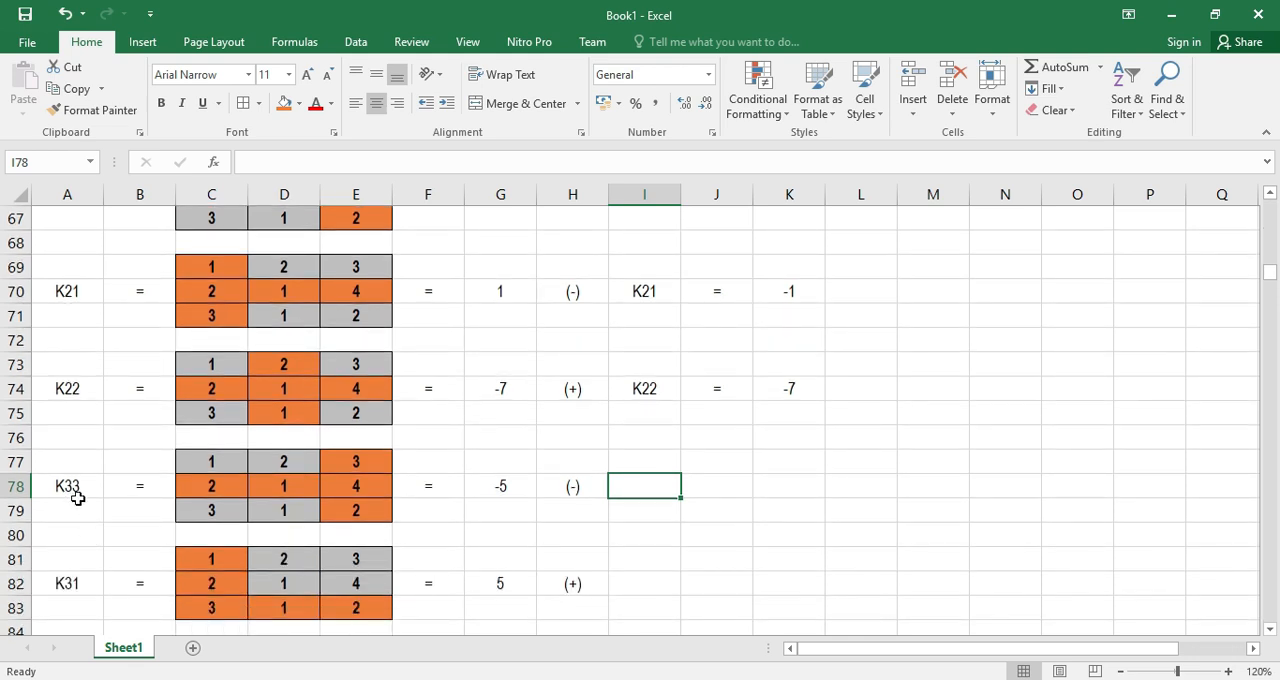
double_click(75, 488)
key(BackSpace)
text(2)
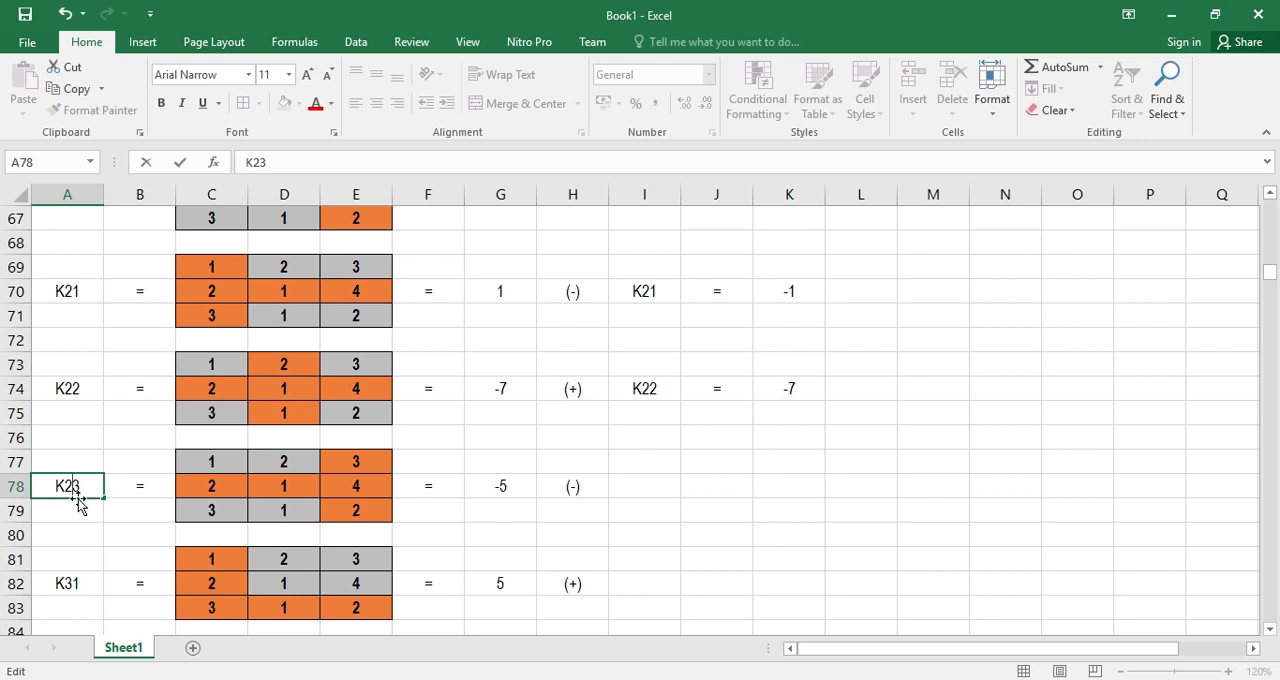
key(Return)
Enter the signed cofactor K23 = 5 across I78:K78, beside the K23 minor's (-) sign
click(655, 498)
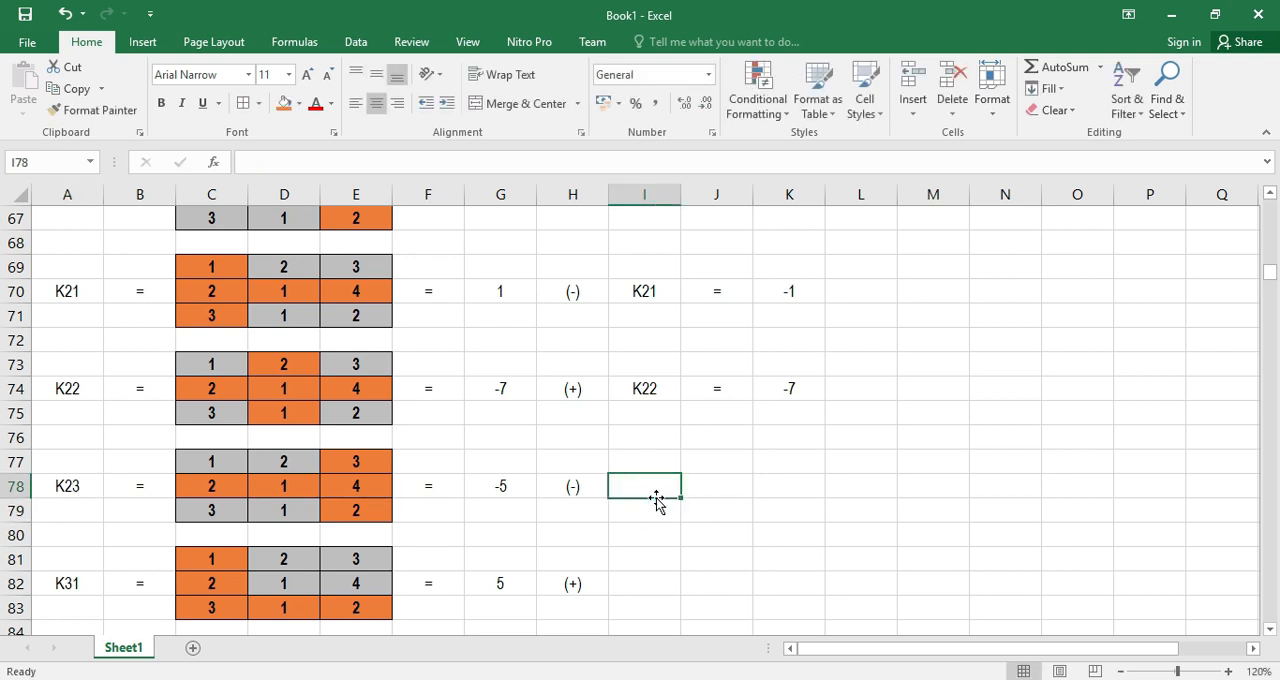
text(K23)
key(Return)
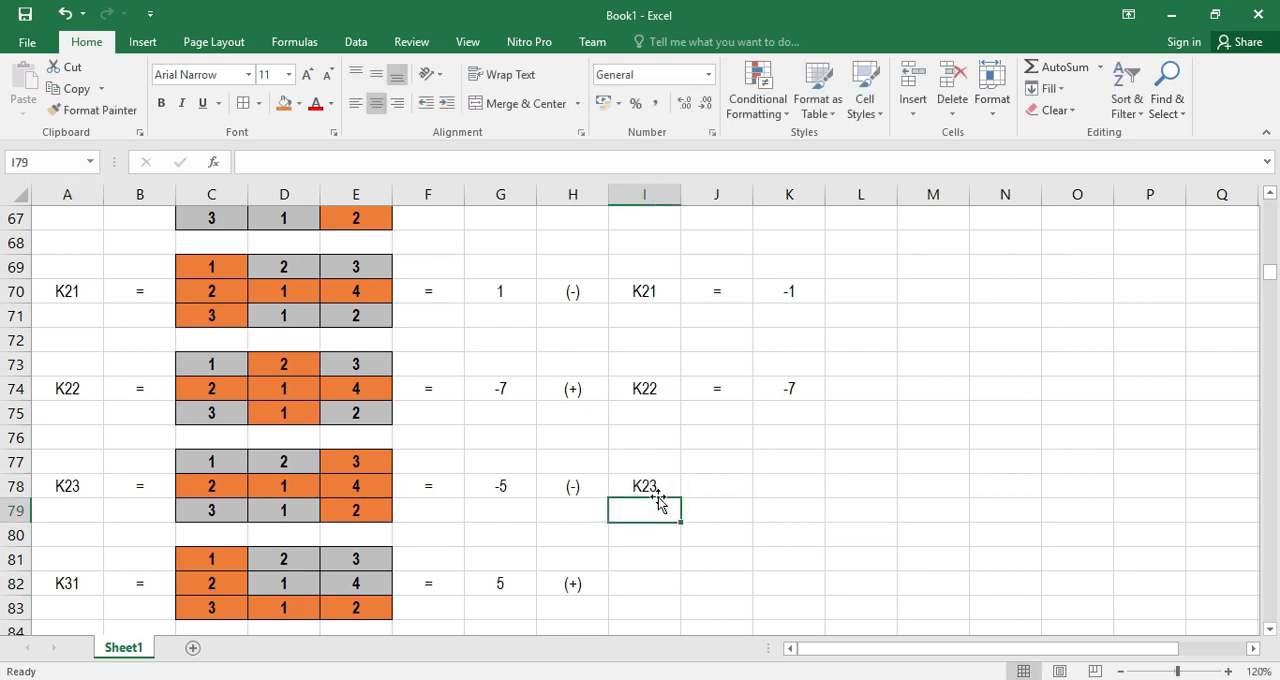
click(715, 486)
text(=)
key(Return)
click(778, 485)
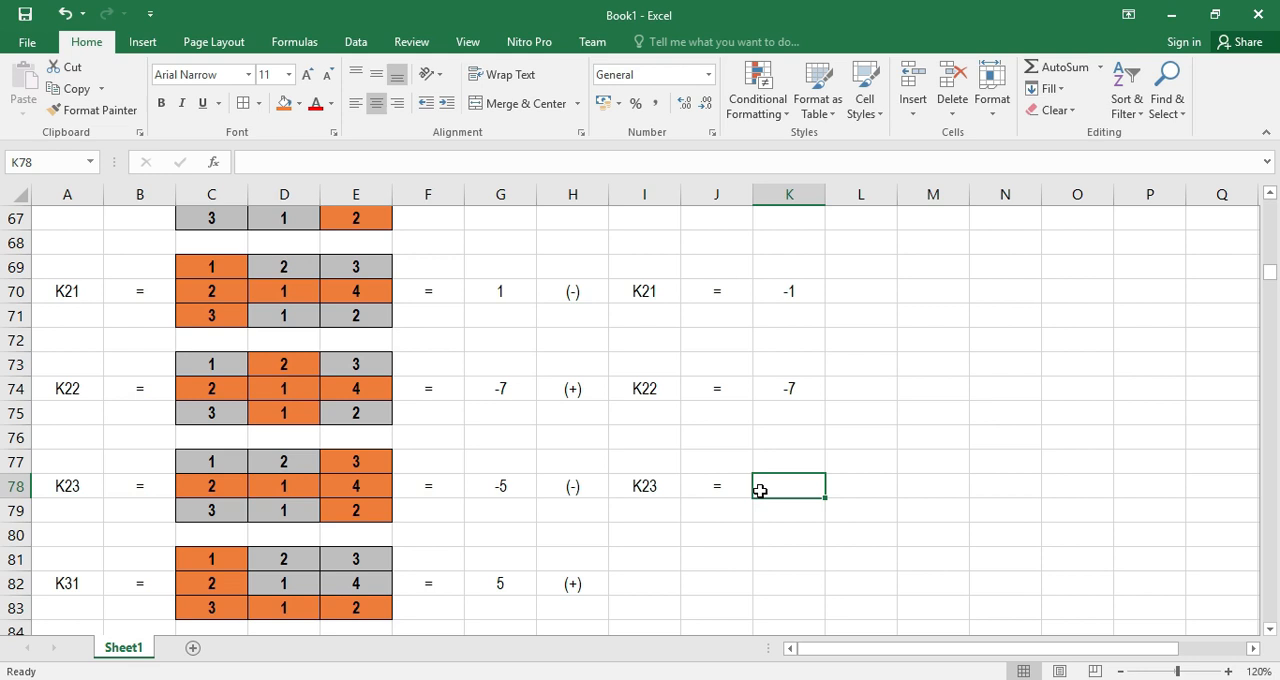
text(5)
key(Return)
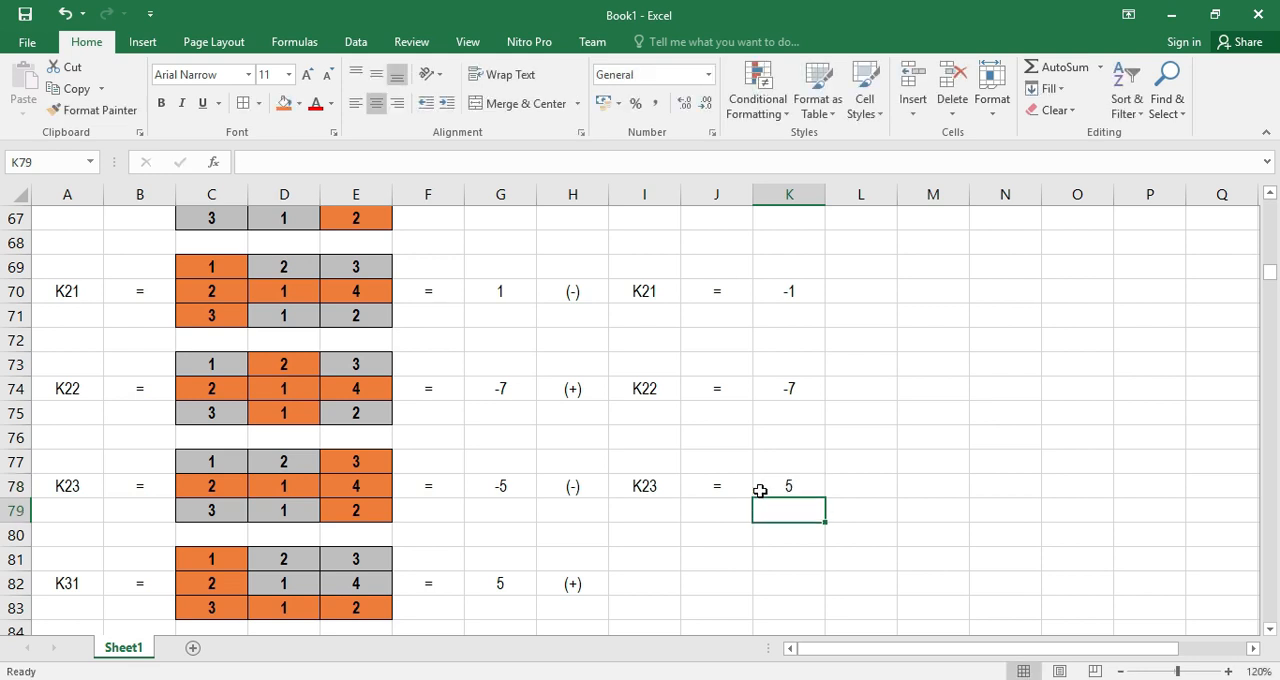
Enter the signed cofactor K31 = 5 across I82:K82, beside the K31 minor's (+) sign
scroll(760, 490, down, 1)
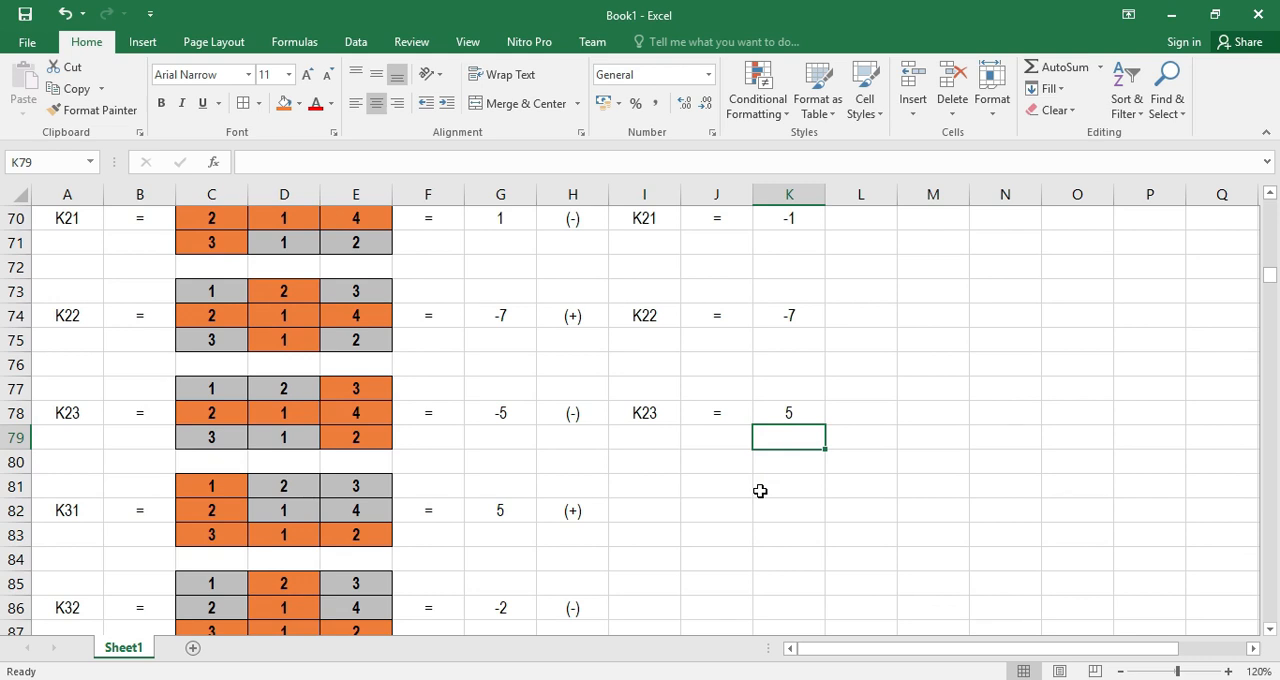
scroll(760, 490, down, 1)
click(650, 437)
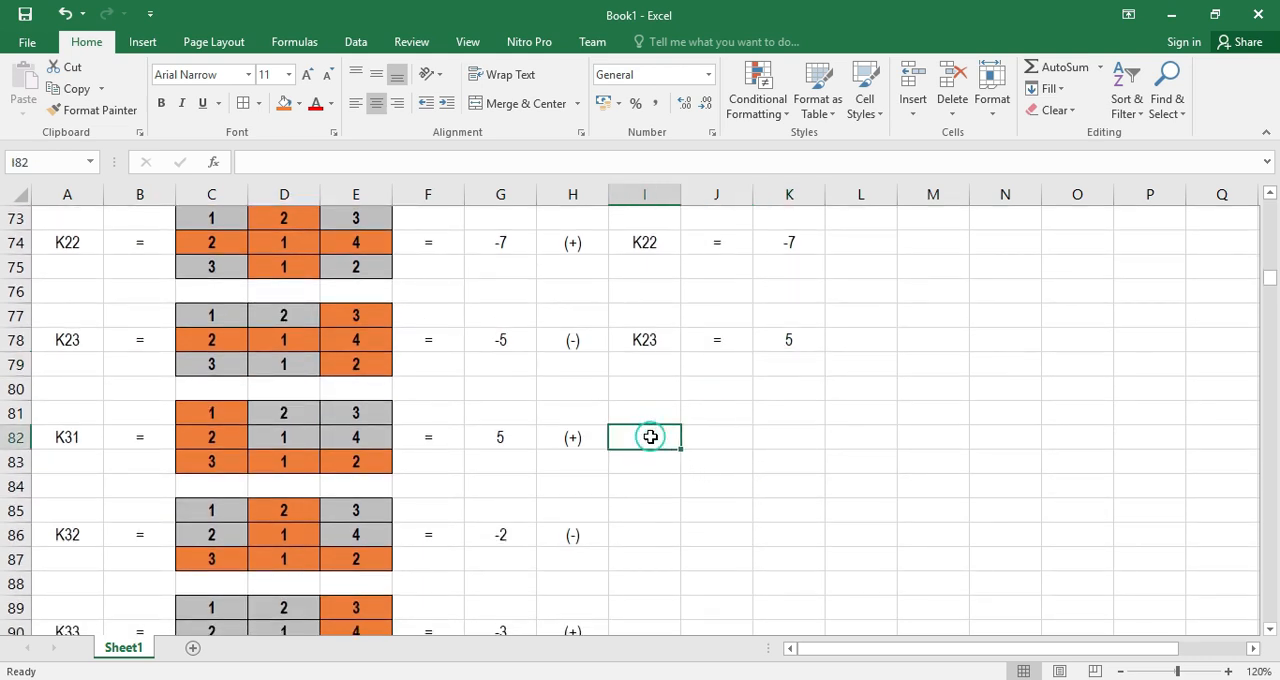
text(K31)
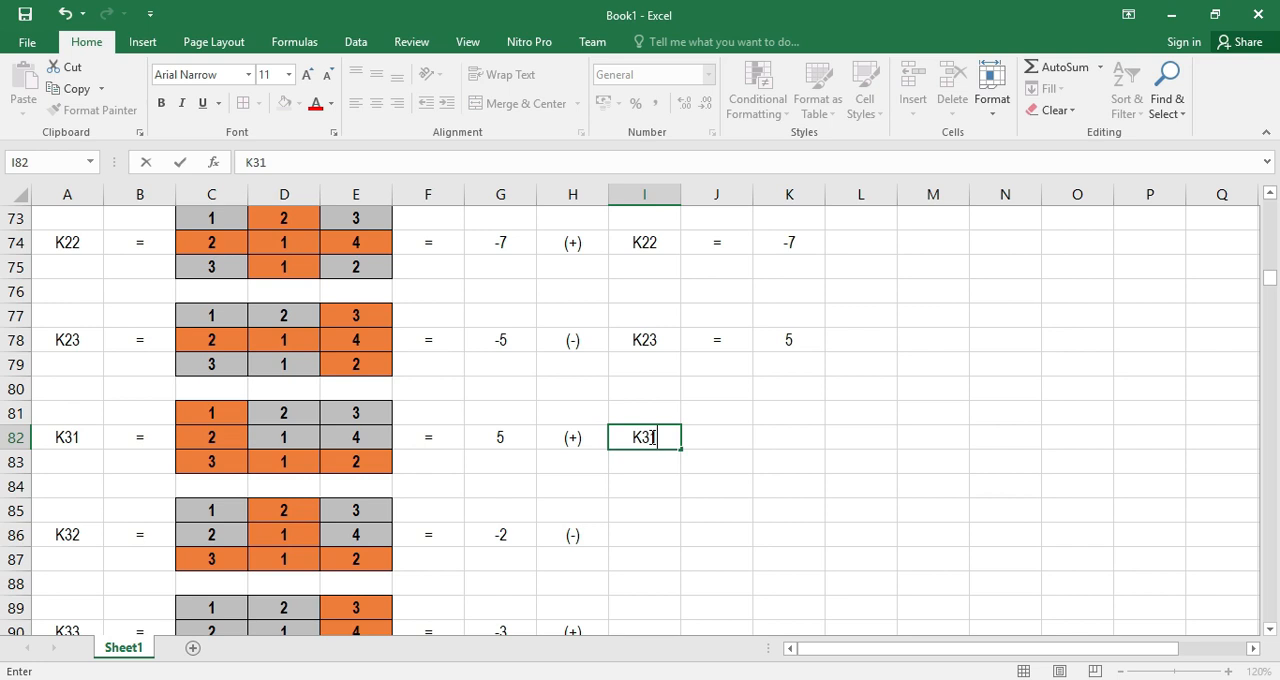
key(Tab)
text(=)
key(Return)
key(Right)
key(Up)
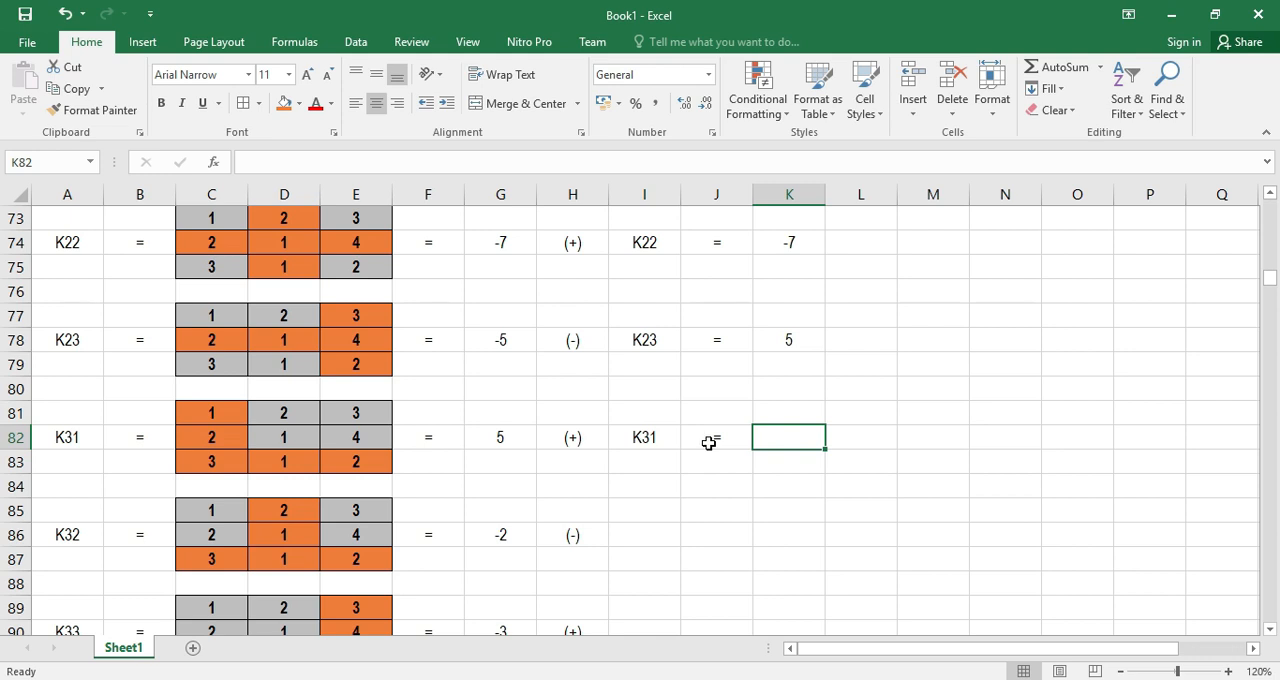
text(5)
key(Return)
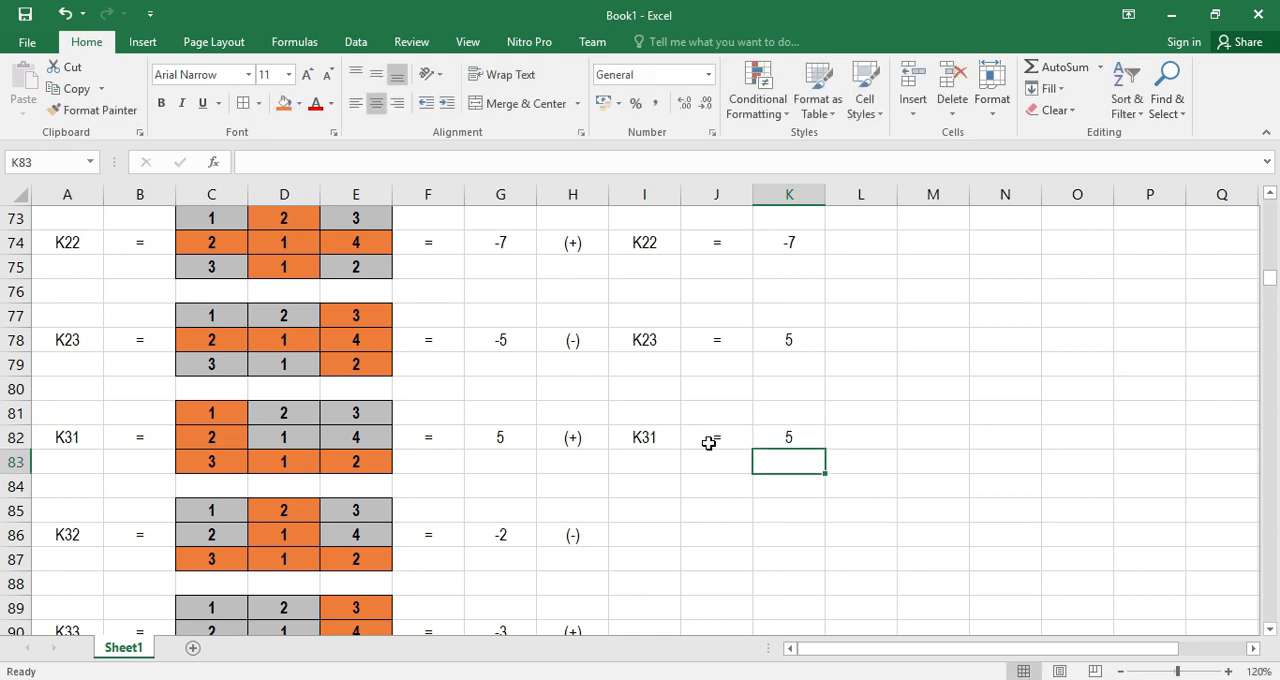
Enter the signed cofactor K32 = 2 across I86:K86, beside the K32 minor's (-) sign
click(647, 535)
text(K32)
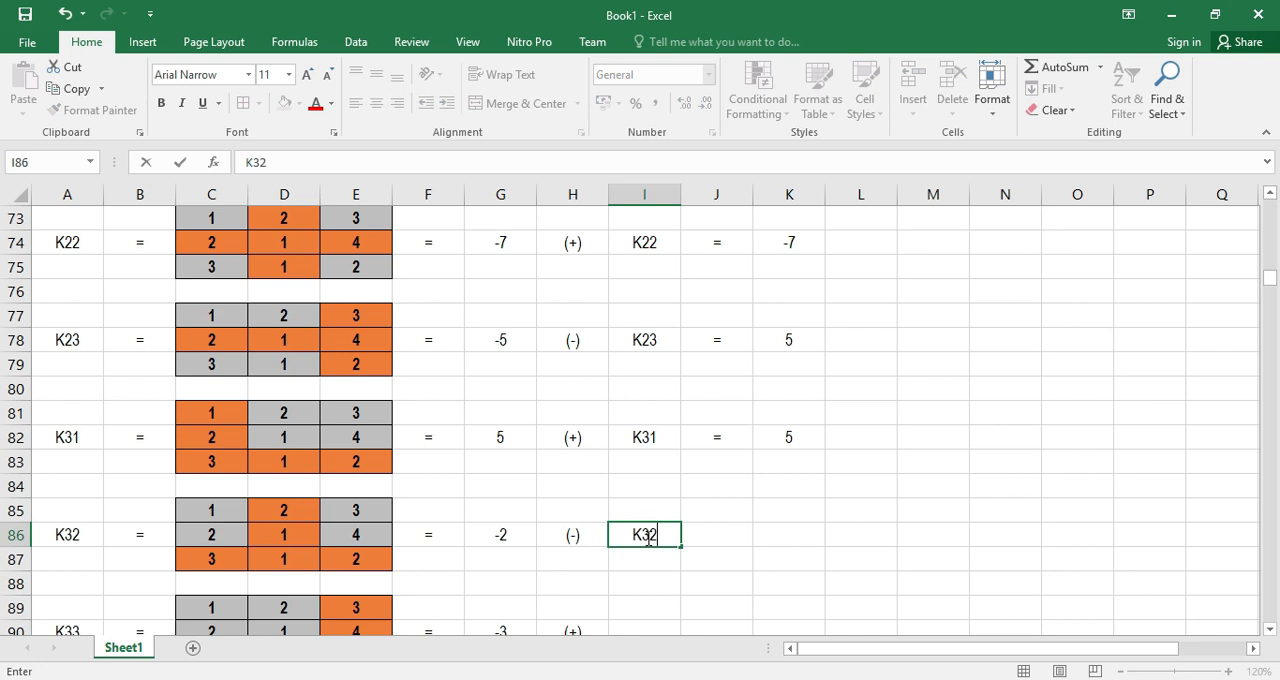
key(Return)
key(Right)
key(Up)
text(=)
key(Right)
key(Left)
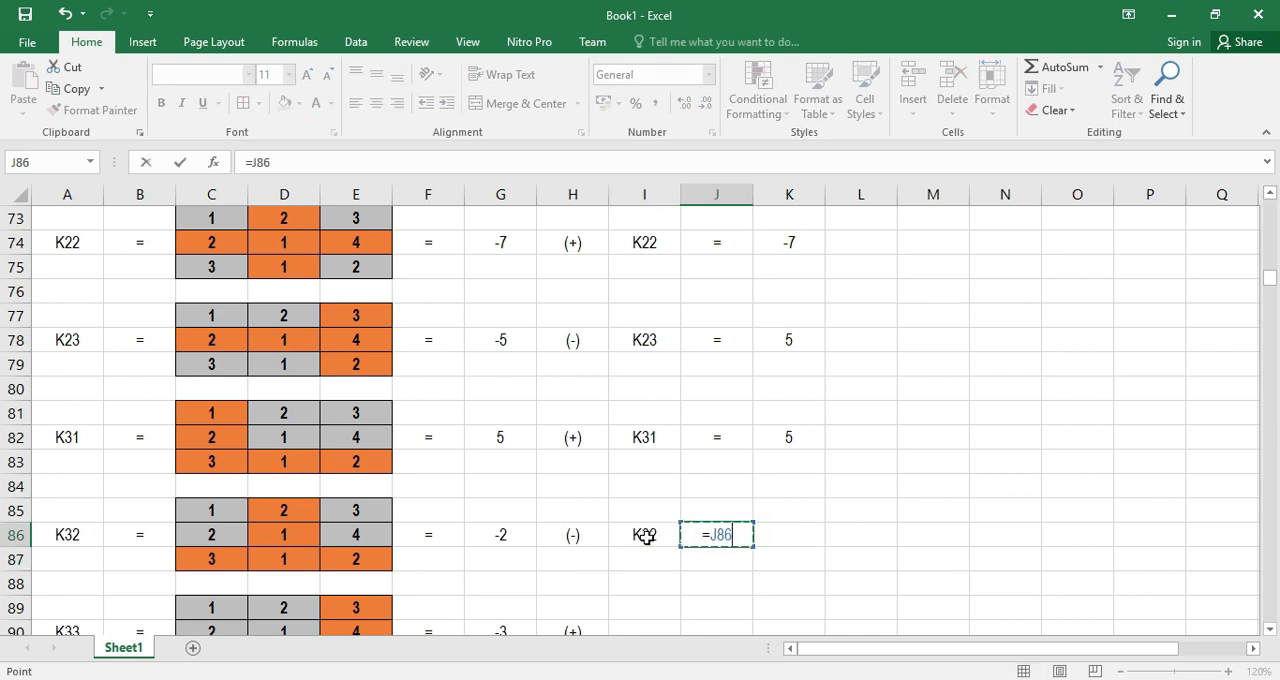
key(BackSpace)
key(BackSpace)
key(BackSpace)
key(Return)
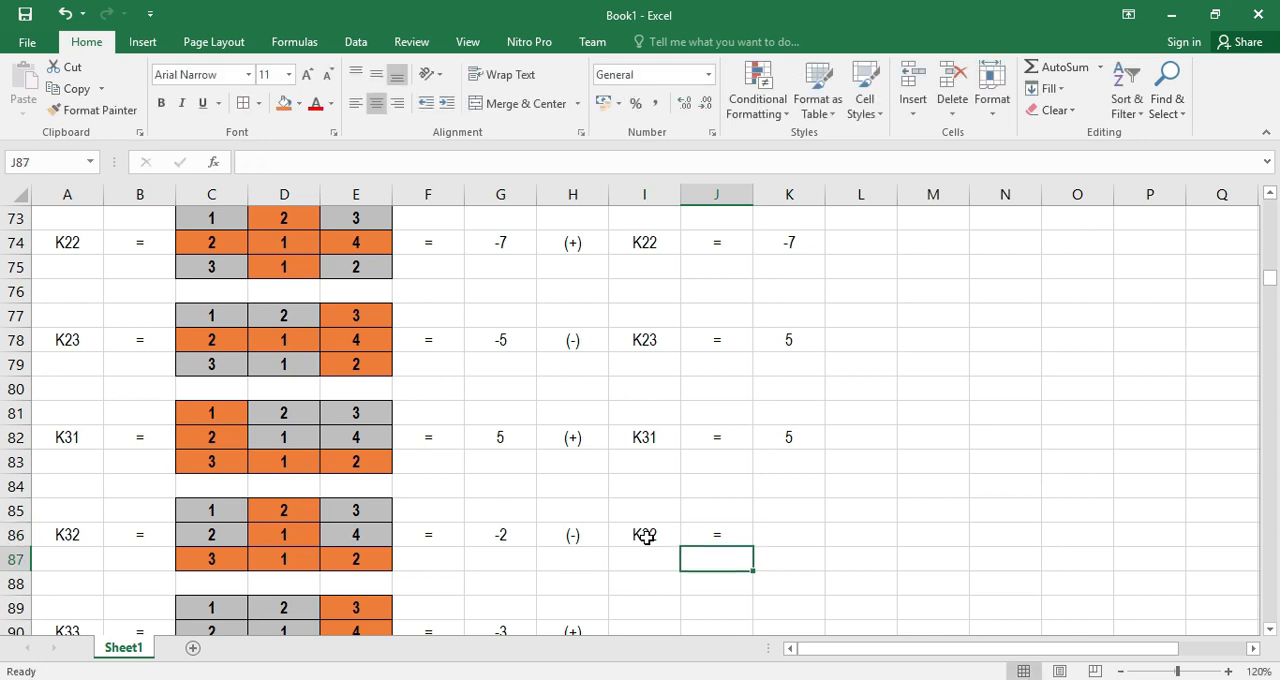
click(798, 545)
text(2)
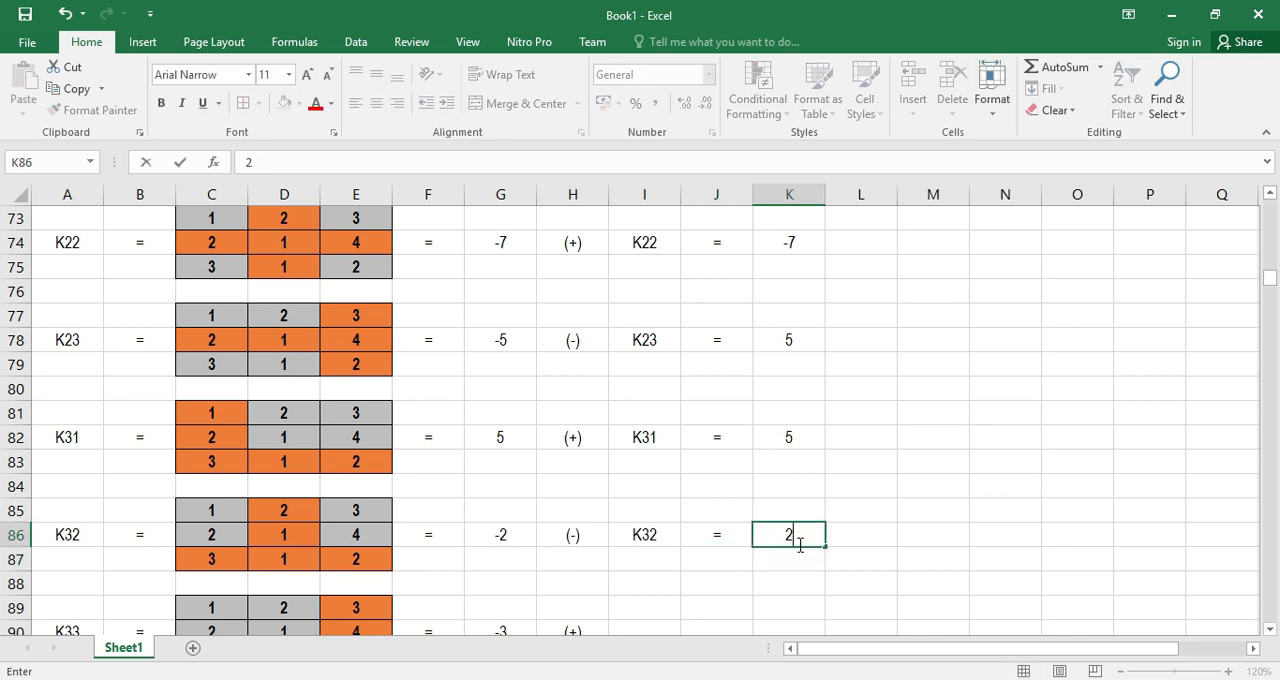
key(Return)
Enter the signed cofactor K33 = -3 across I90:K90, beside the K33 minor's (+) sign
scroll(817, 546, down, 1)
scroll(817, 546, down, 2)
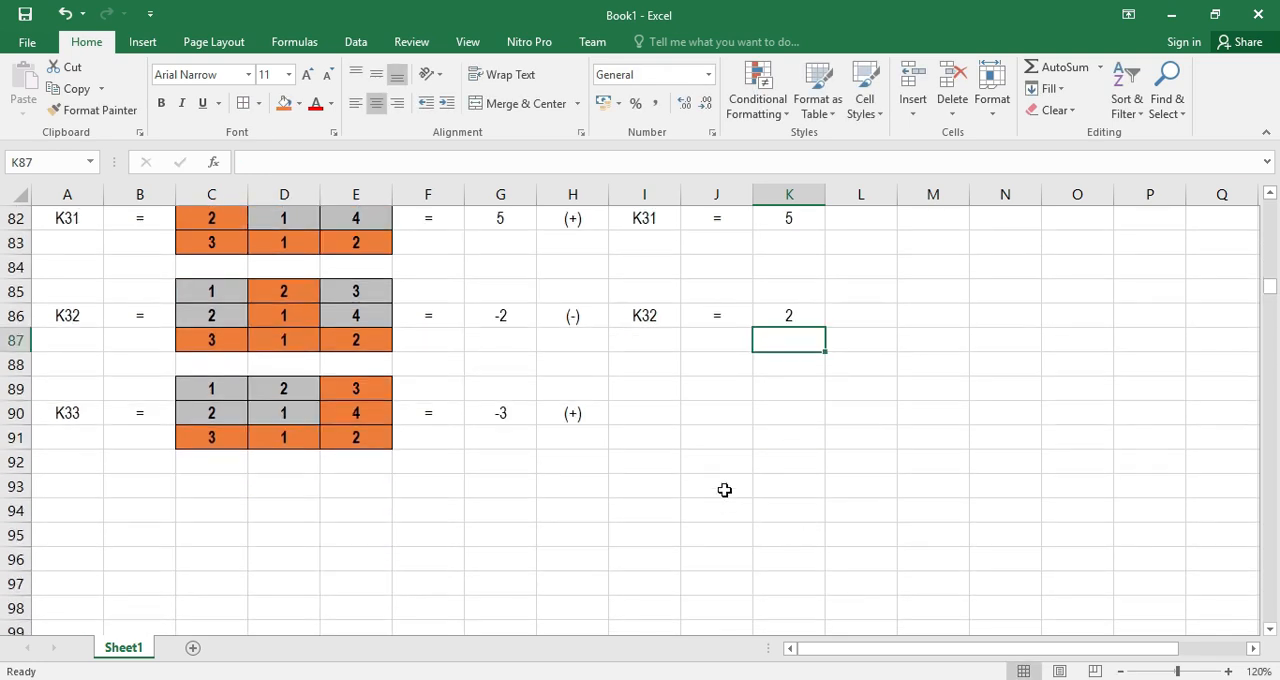
click(644, 413)
text(K33)
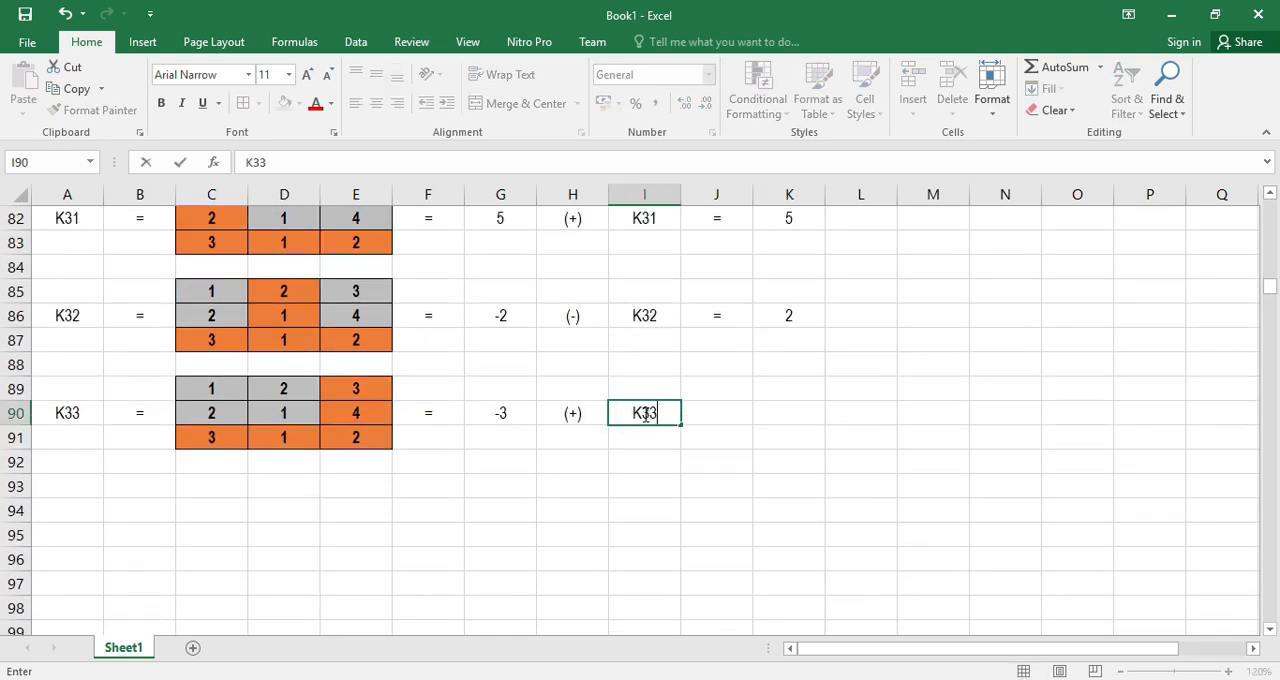
key(Return)
click(711, 413)
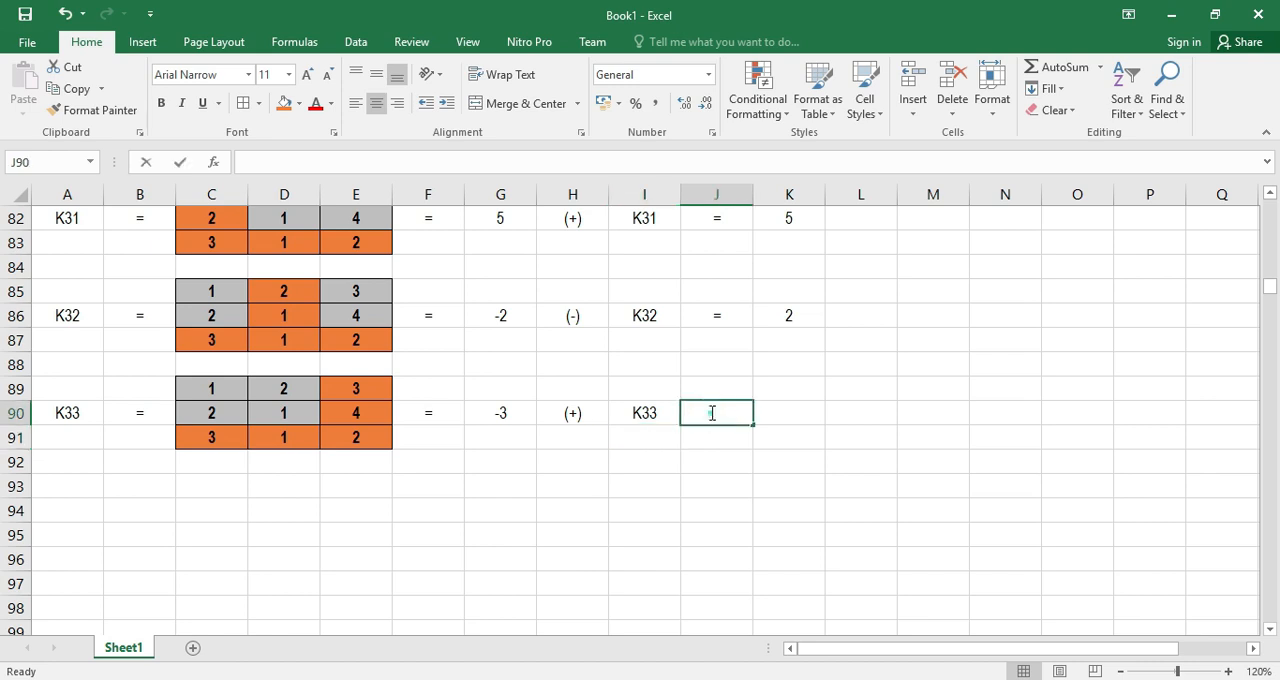
text(--)
key(BackSpace)
key(BackSpace)
text(==)
key(Return)
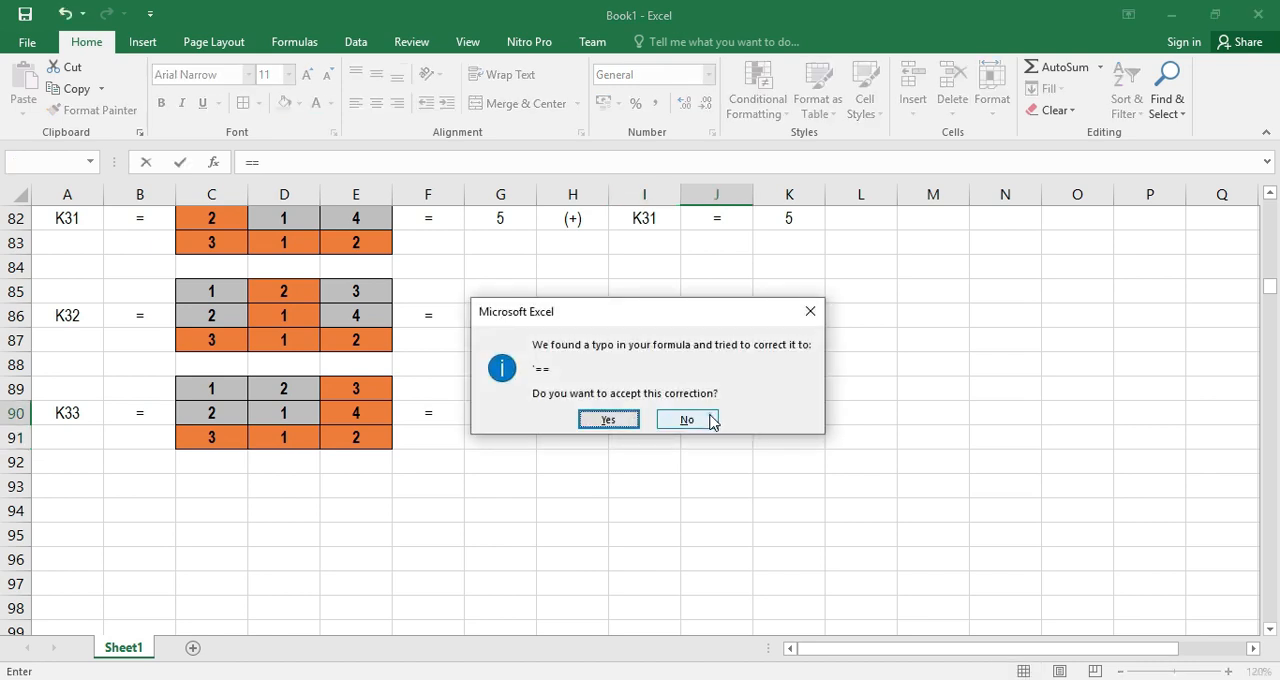
click(713, 421)
click(867, 281)
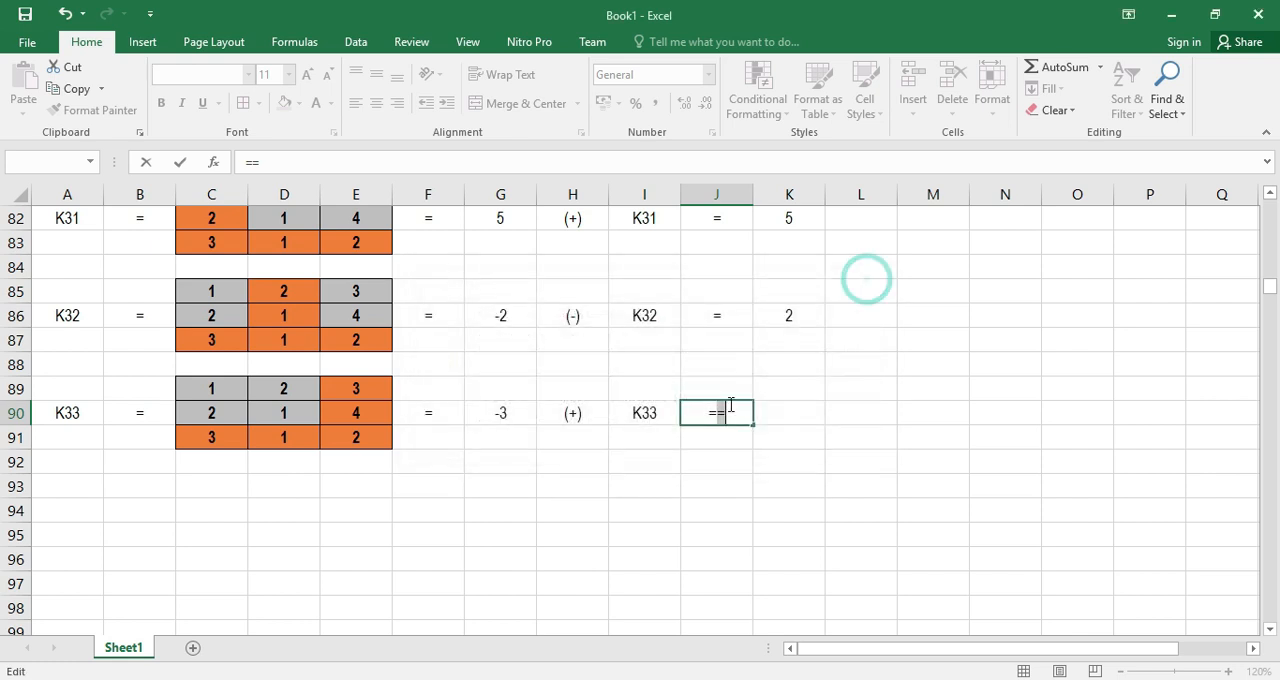
key(Return)
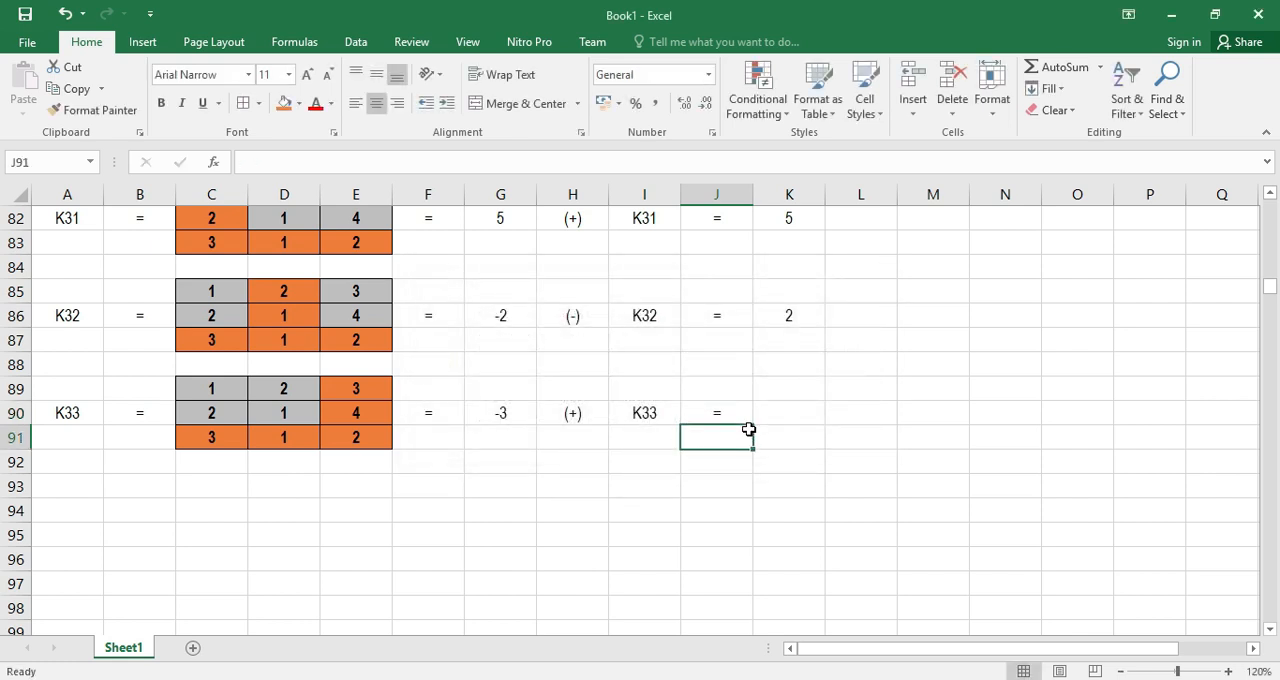
click(791, 417)
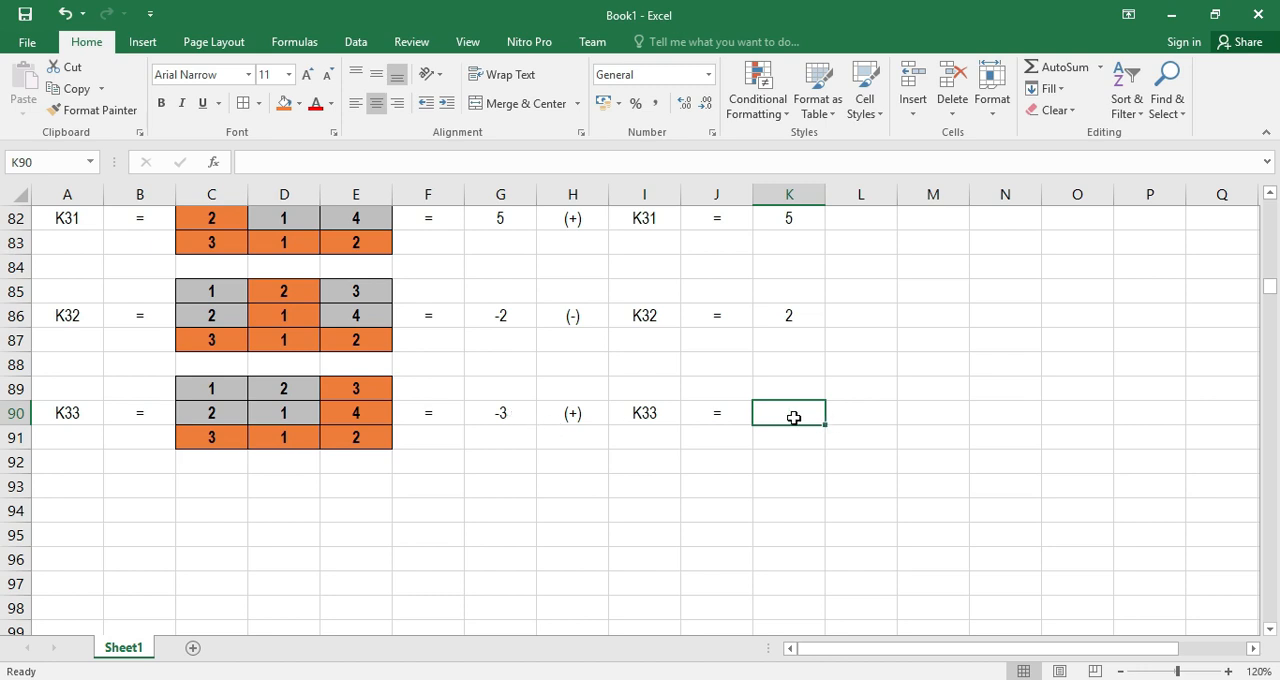
text(-3)
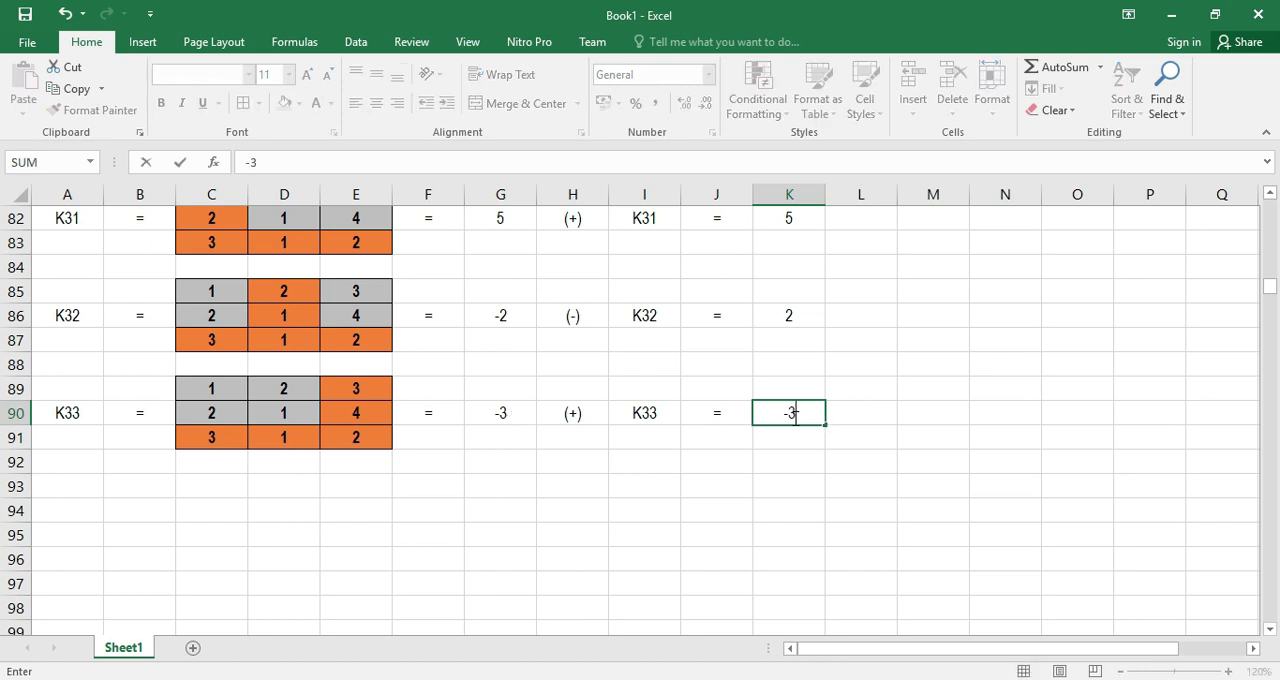
key(Return)
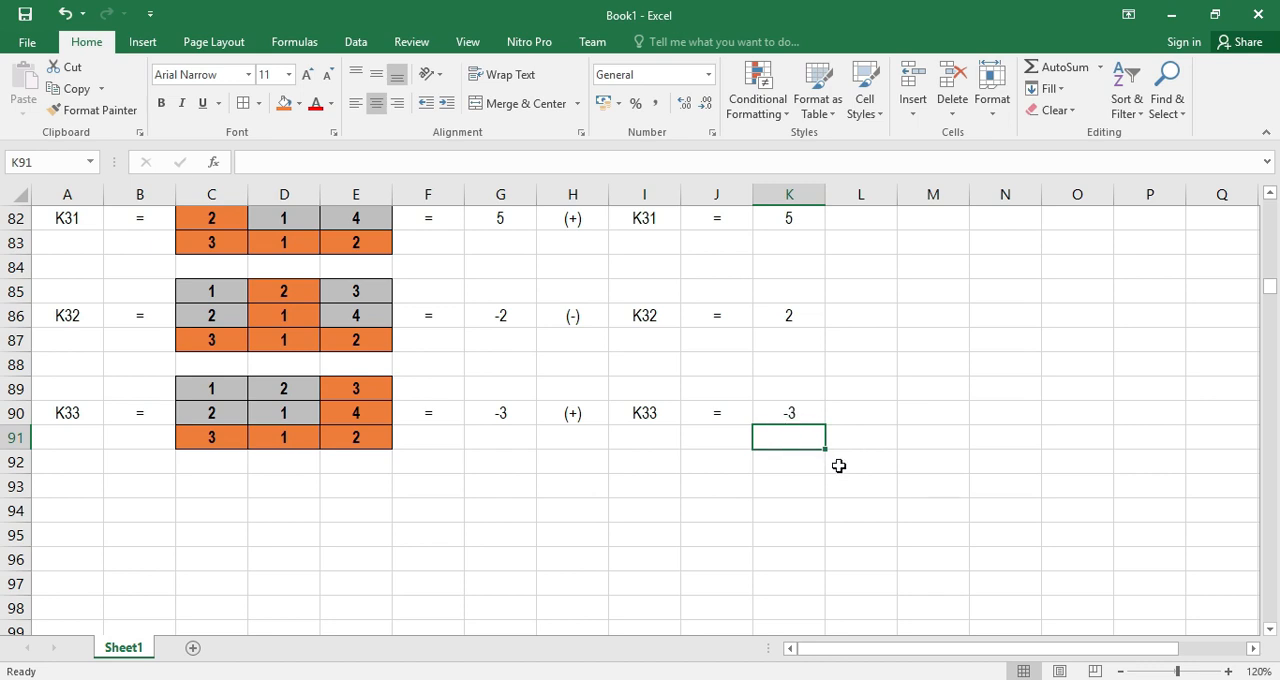
Review the signed cofactors K11 to K33 in column K and the list of decryption steps under B. Dekripsi
scroll(839, 466, up, 1)
ctrl+scroll(839, 466, down, 2)
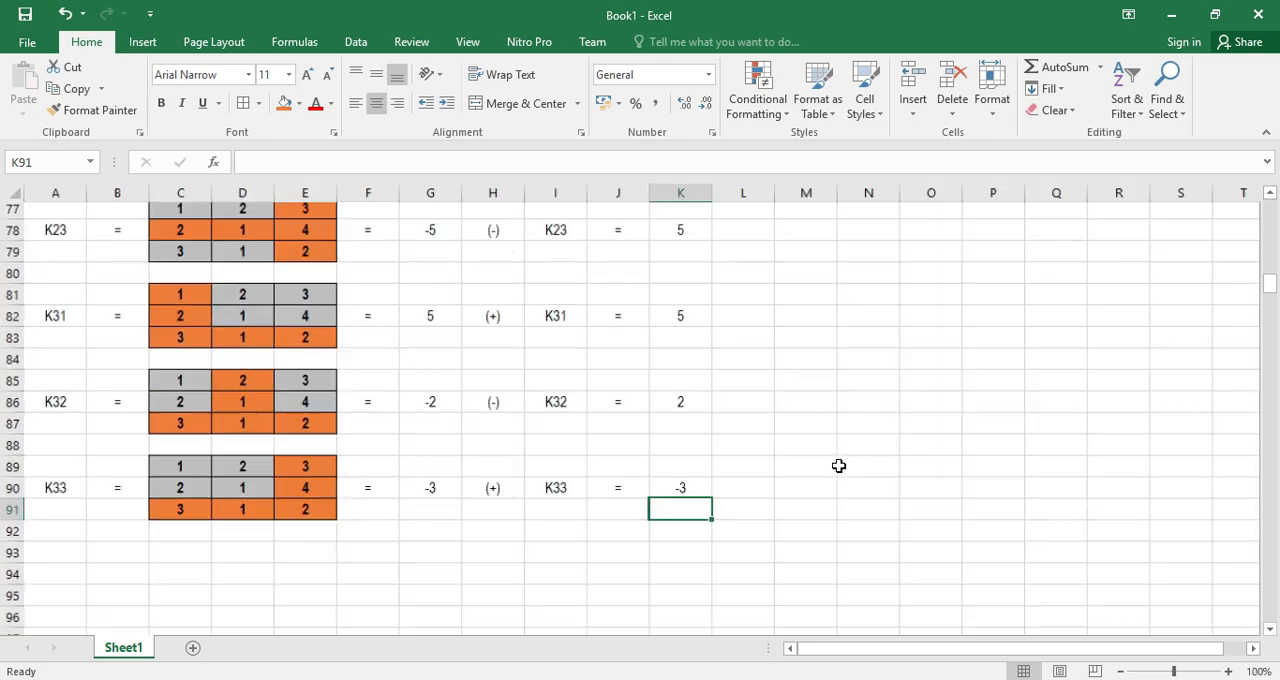
scroll(840, 463, up, 2)
scroll(832, 461, up, 7)
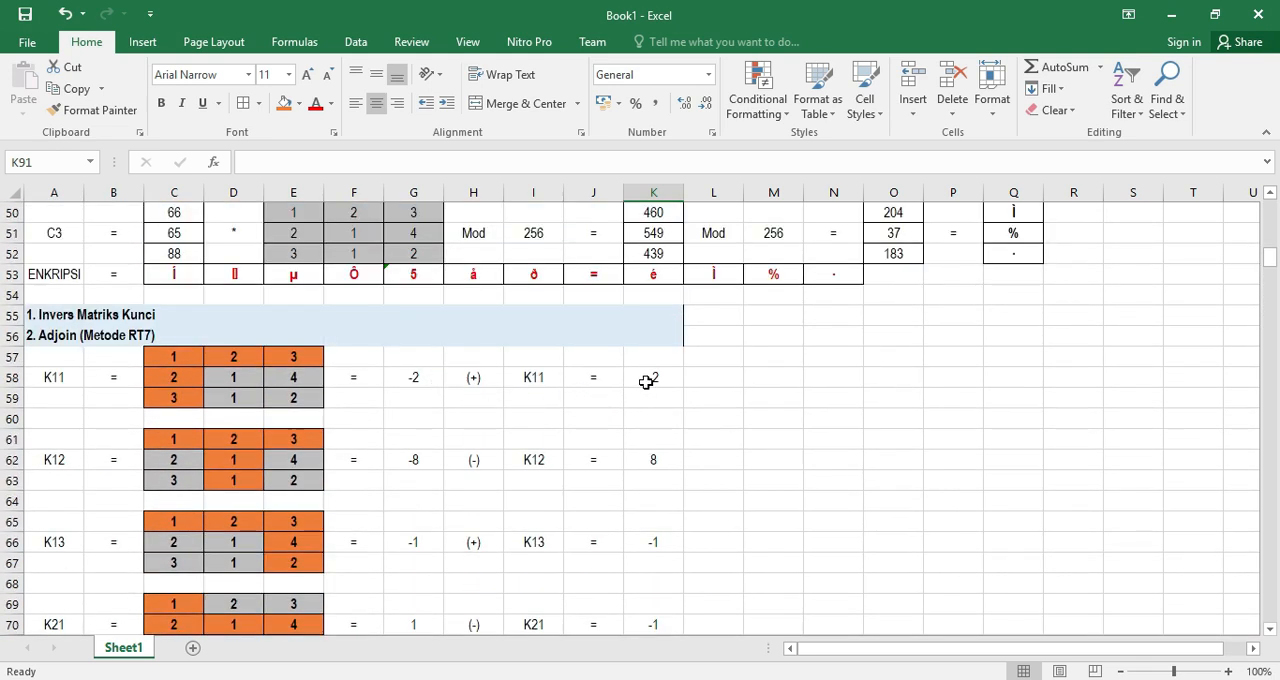
scroll(662, 378, down, 1)
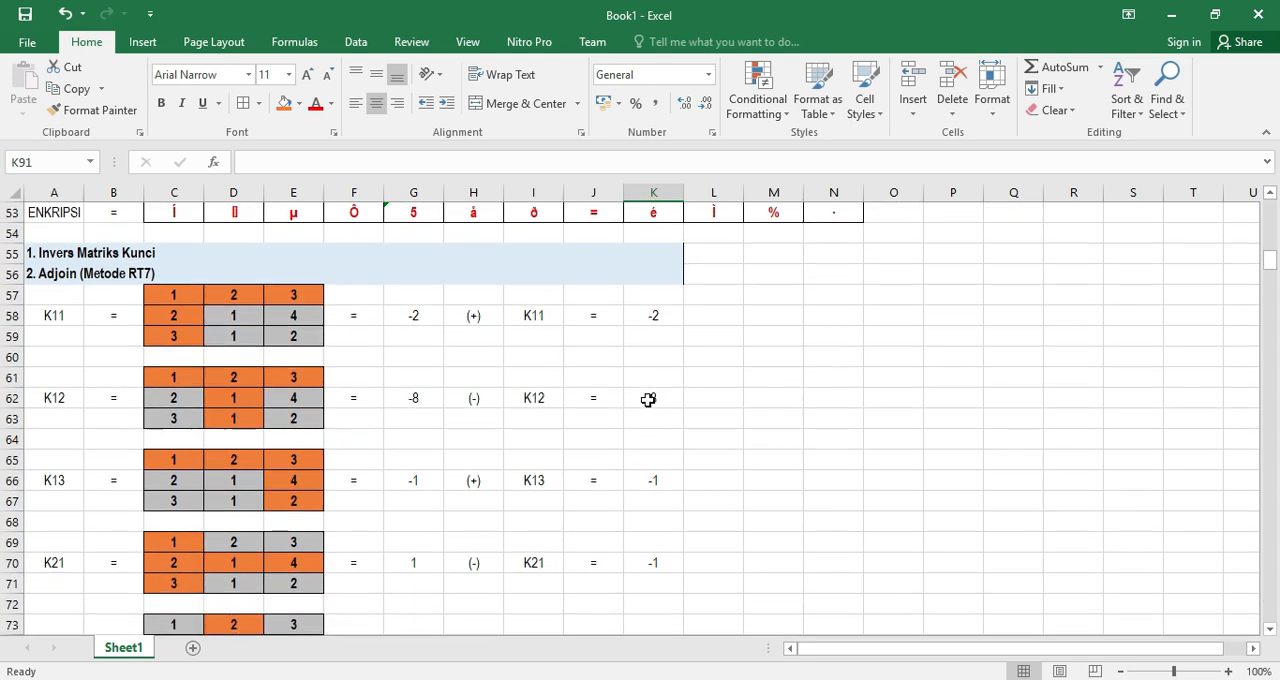
scroll(658, 404, down, 1)
scroll(658, 410, down, 1)
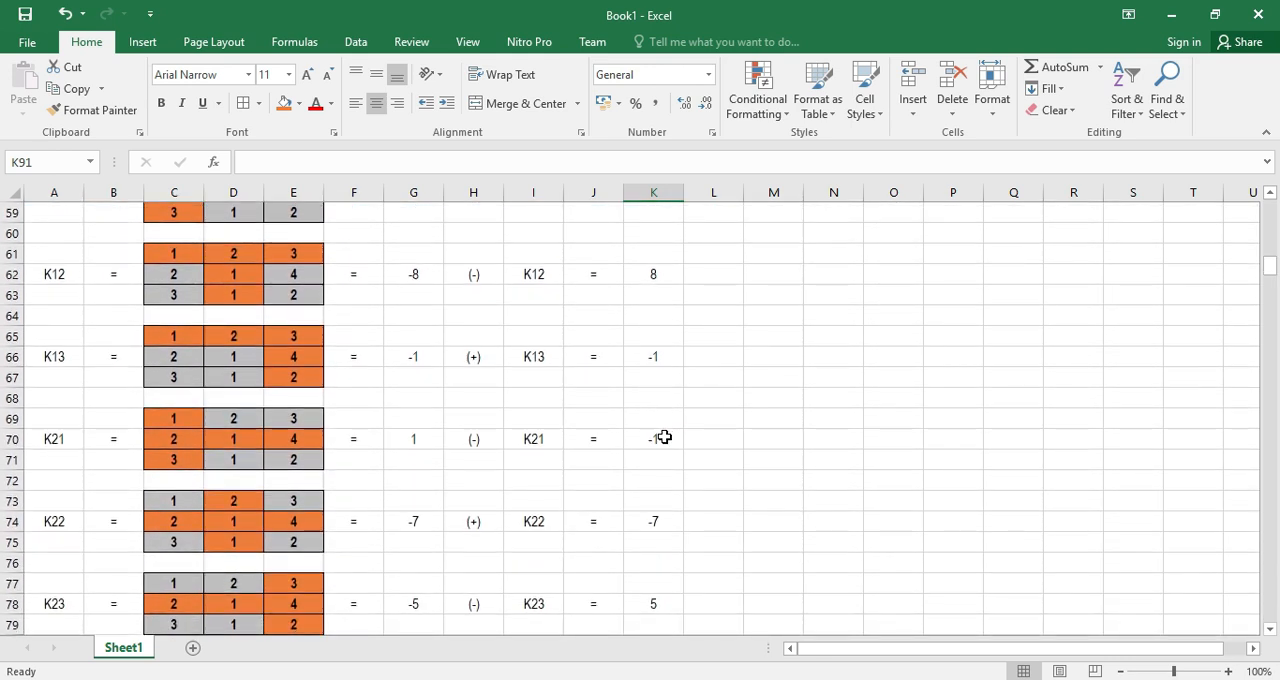
scroll(664, 440, down, 1)
scroll(667, 456, down, 1)
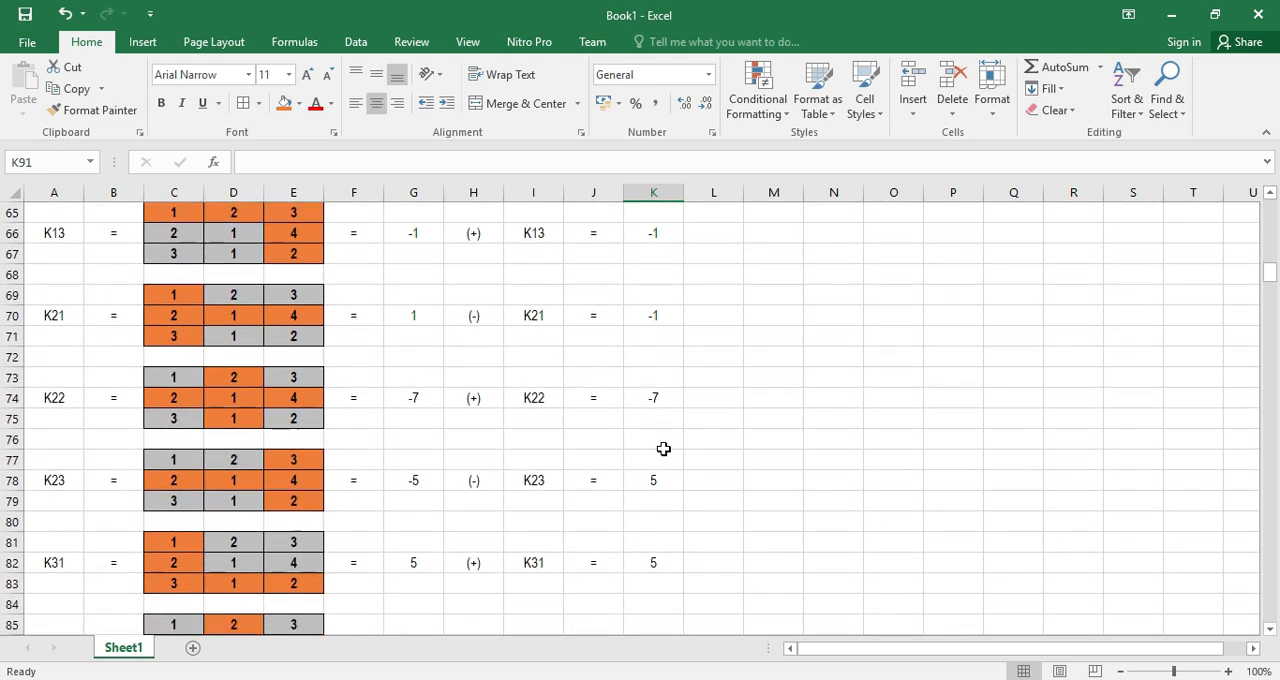
scroll(665, 470, down, 1)
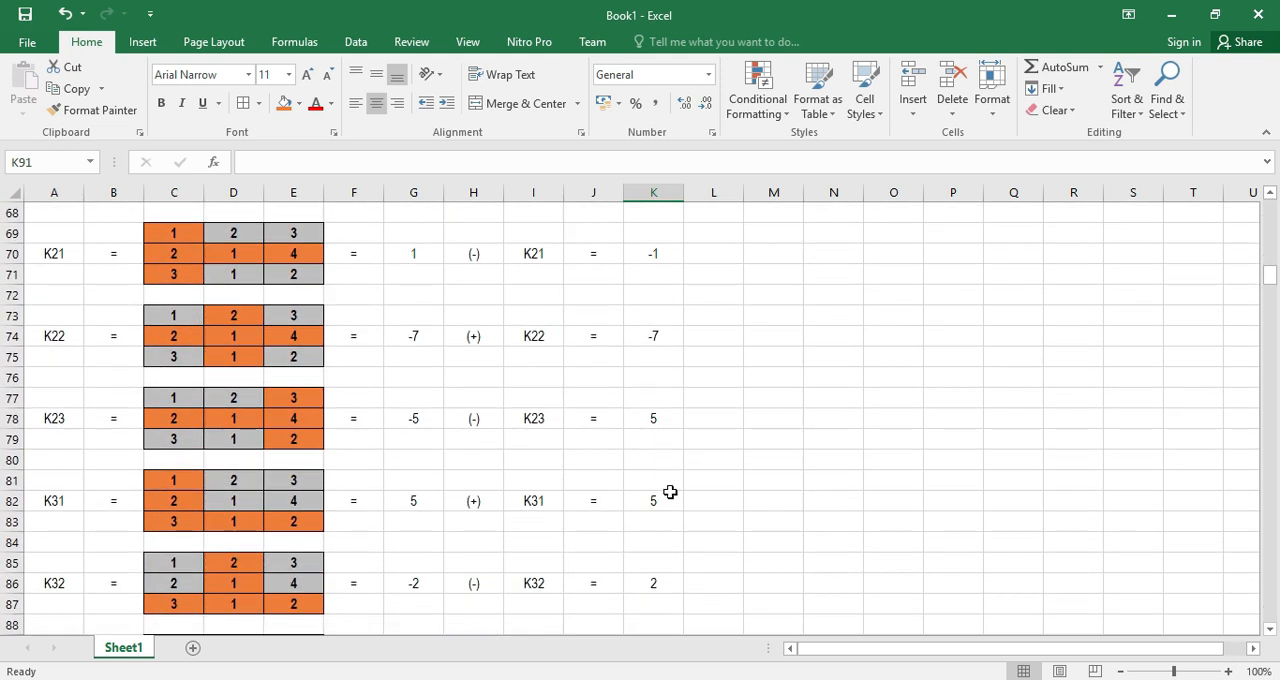
scroll(668, 491, down, 1)
scroll(665, 485, down, 1)
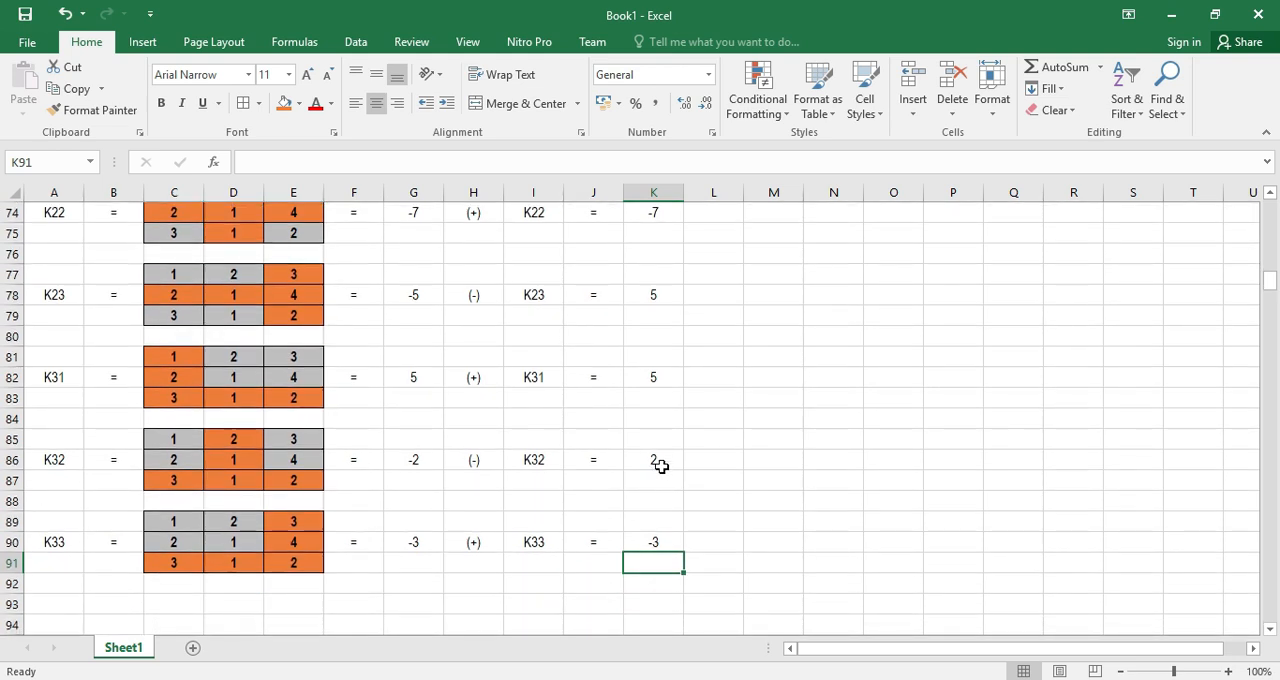
scroll(661, 466, down, 1)
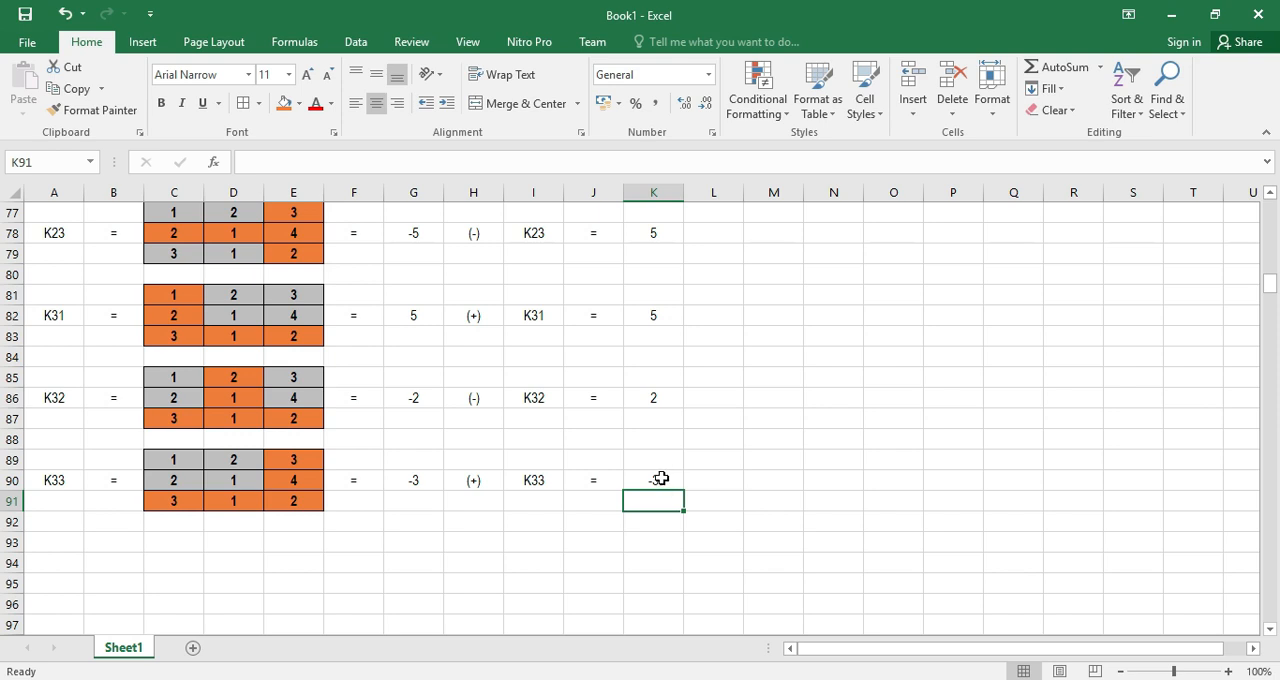
scroll(334, 474, up, 20)
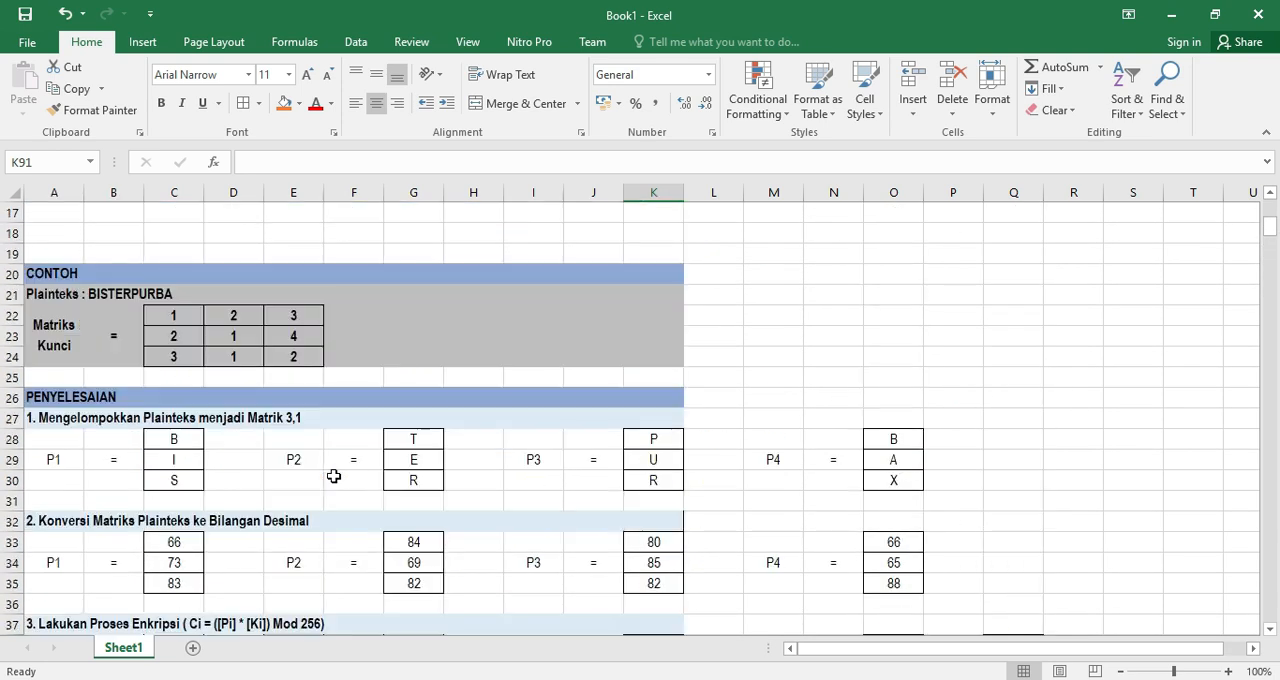
scroll(334, 474, up, 6)
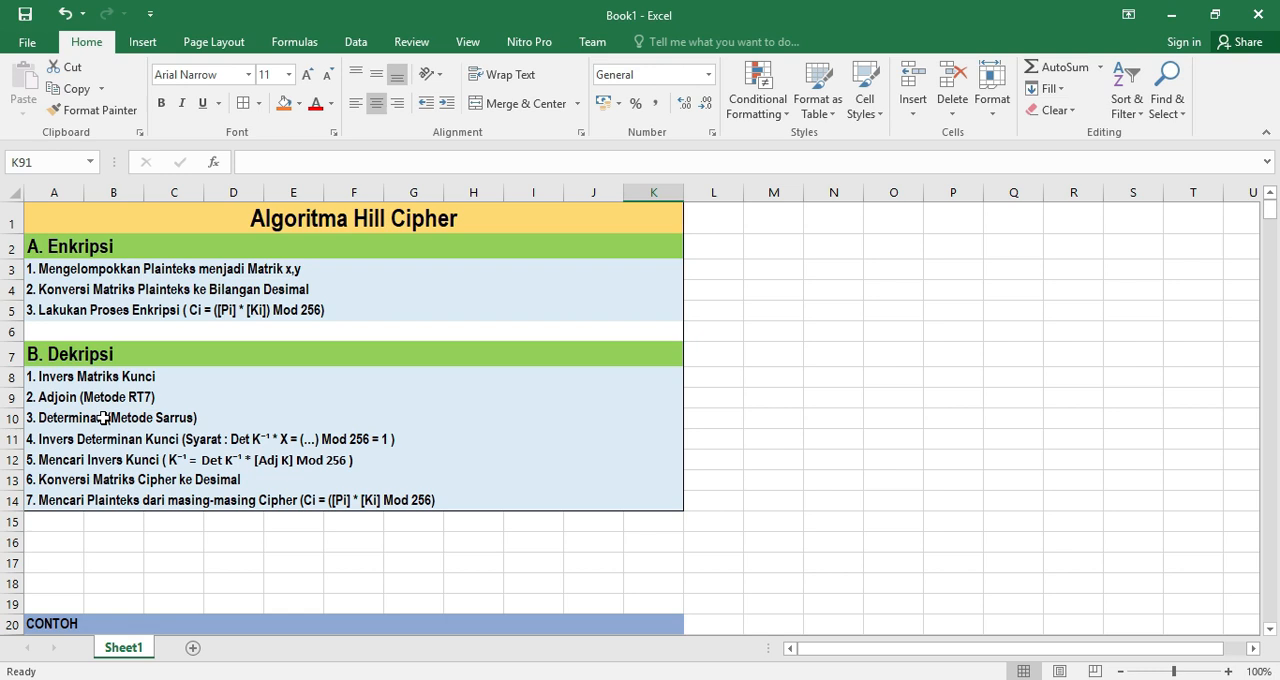
Start the adjoint matrix row below the K33 block with the label Adj in A93 and an equals sign in B93
scroll(199, 459, down, 3)
scroll(199, 459, down, 13)
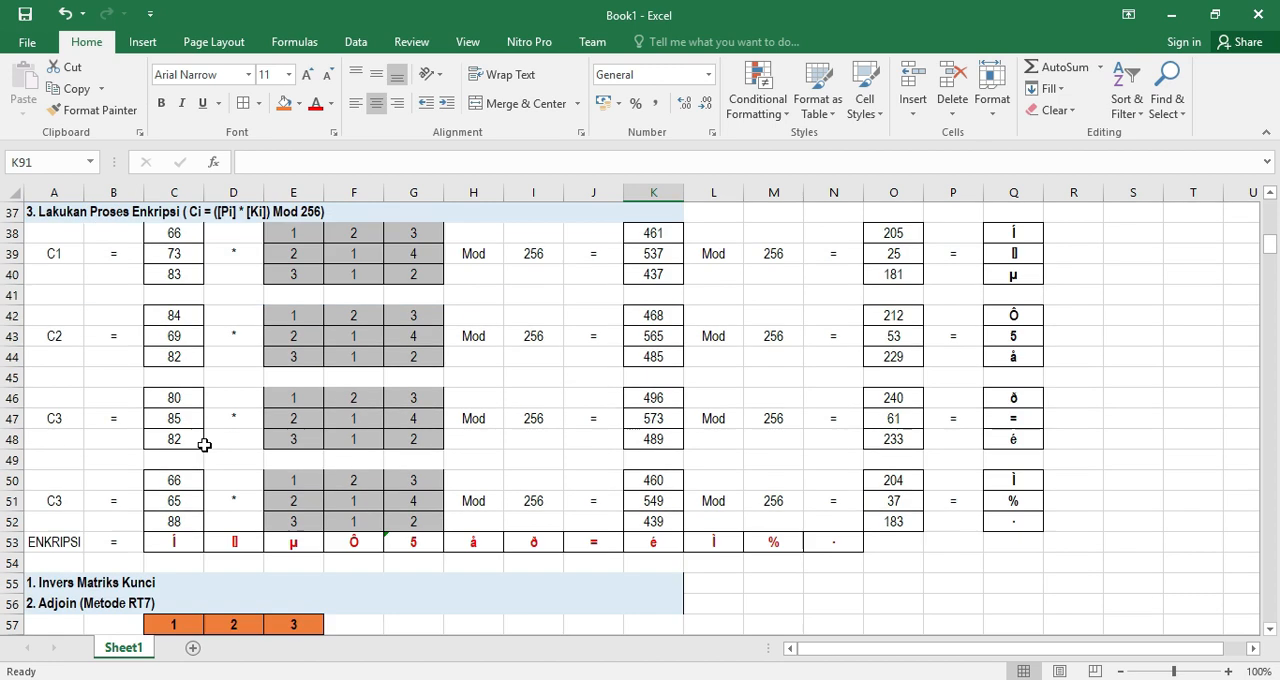
scroll(209, 447, down, 14)
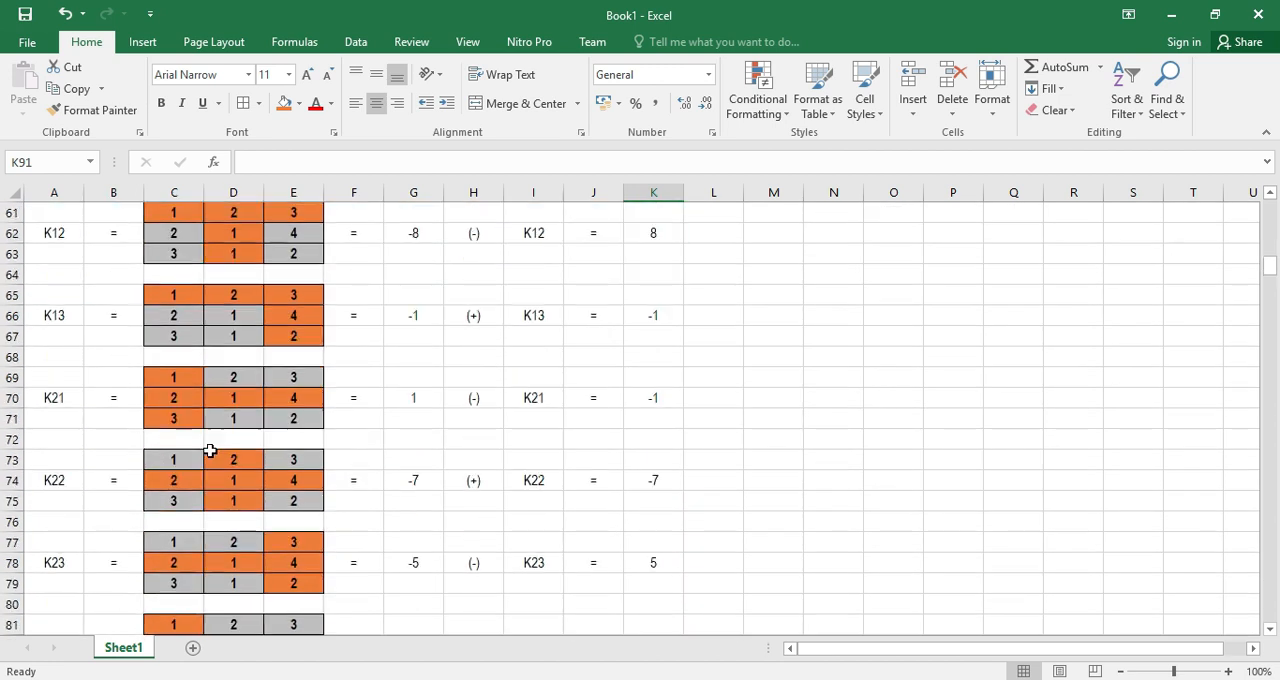
scroll(212, 452, up, 2)
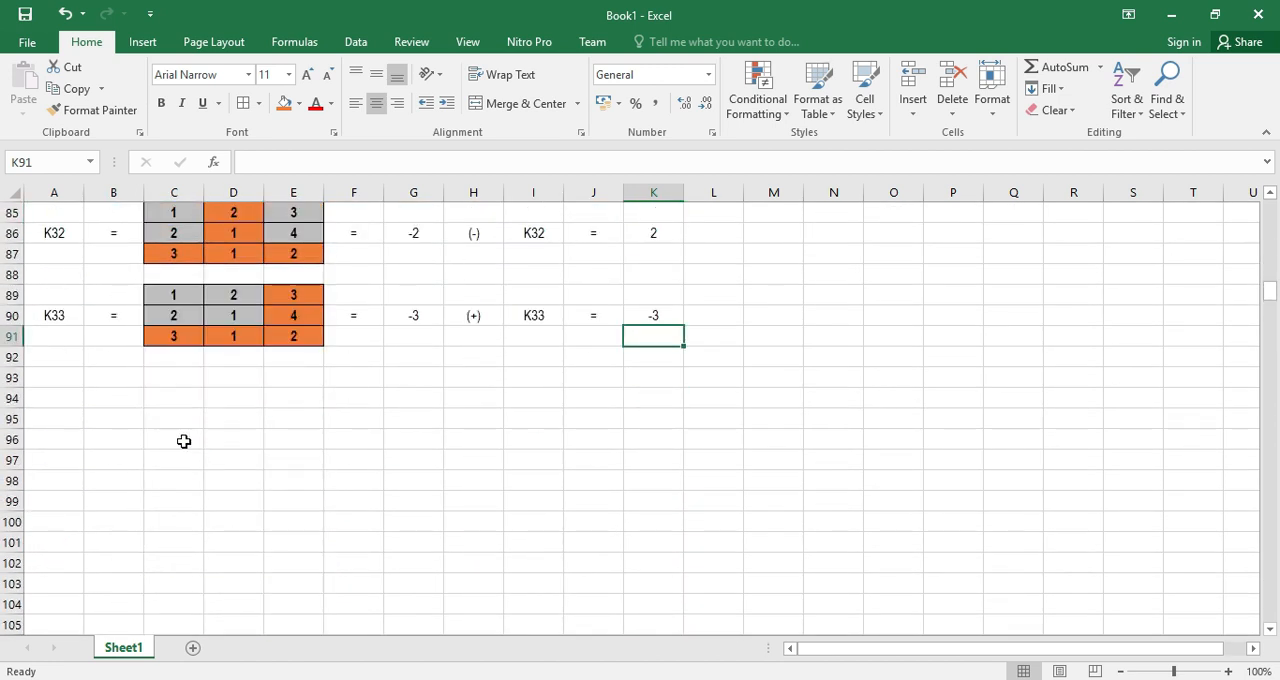
click(45, 378)
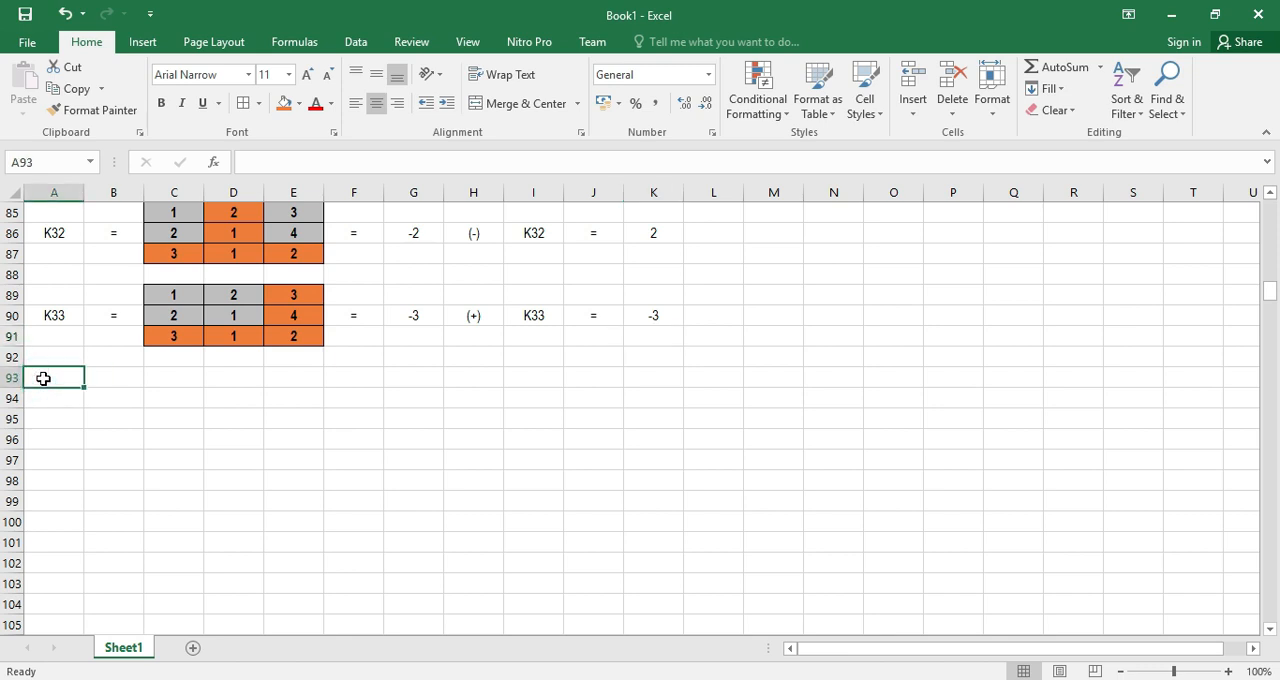
text(Adj)
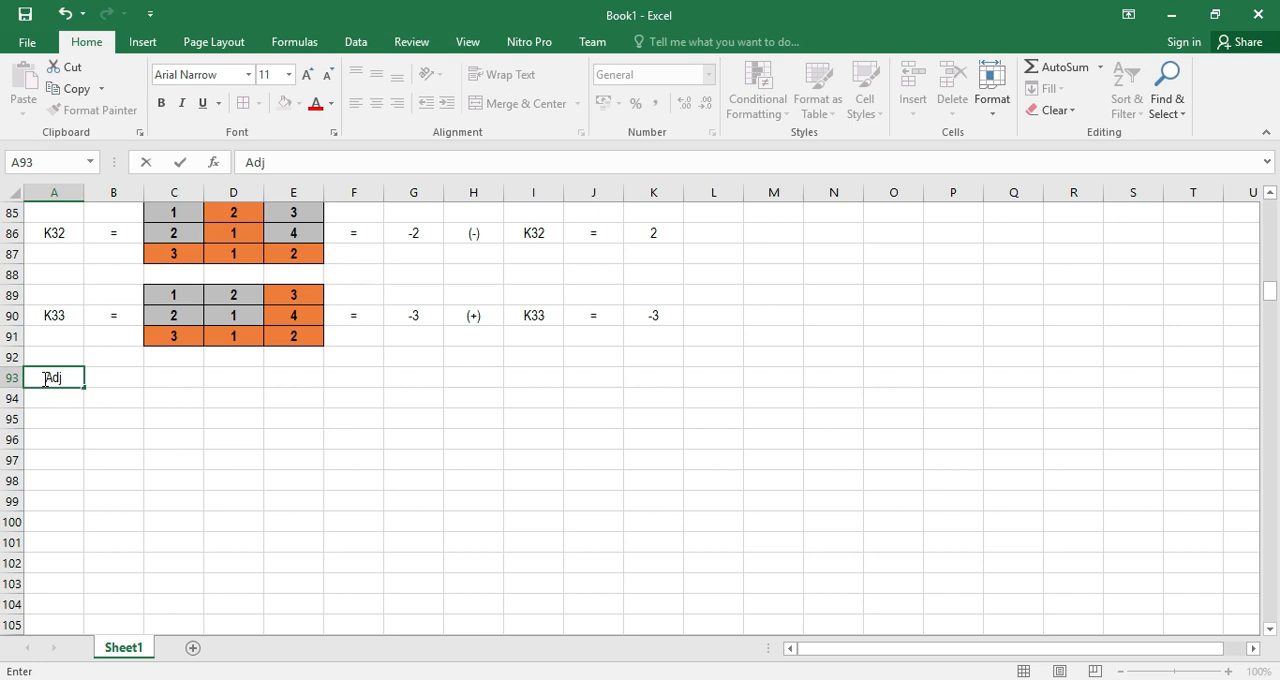
key(Tab)
text(=)
key(Return)
key(Right)
key(Up)
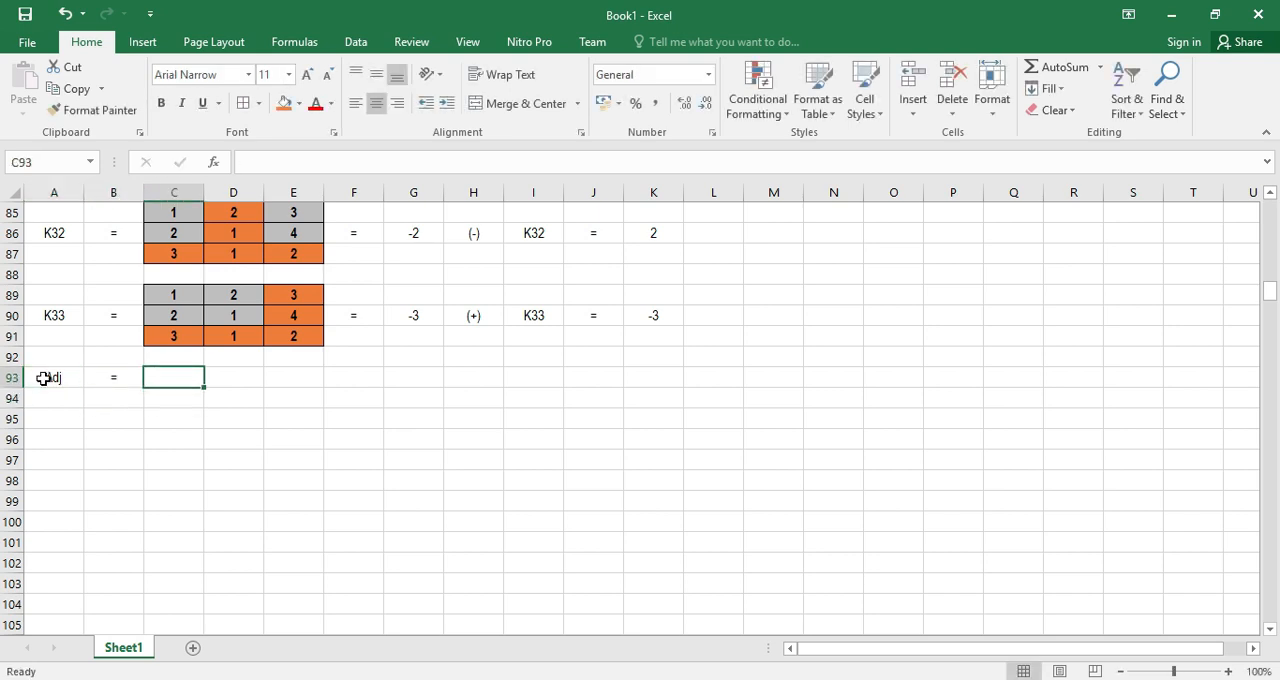
scroll(259, 451, up, 11)
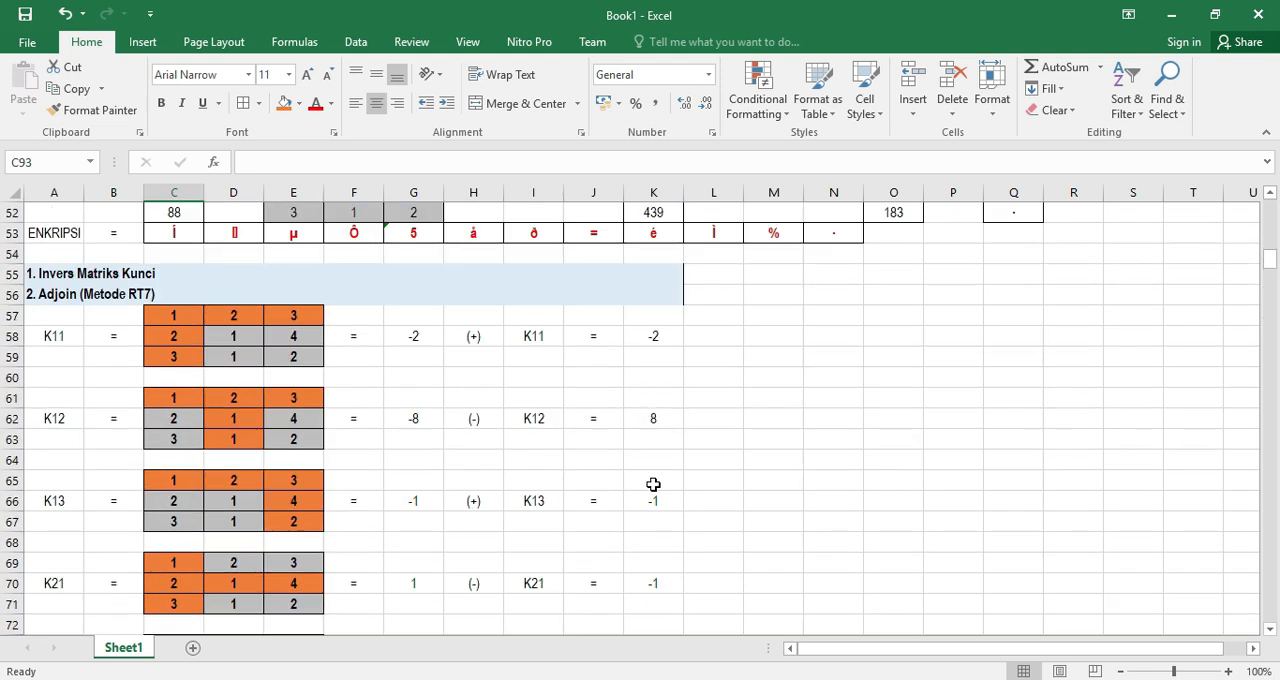
Move the Adj label and its equals sign down one row, from A93:B93 to A94:B94
scroll(654, 484, down, 2)
scroll(660, 420, up, 2)
scroll(655, 435, down, 9)
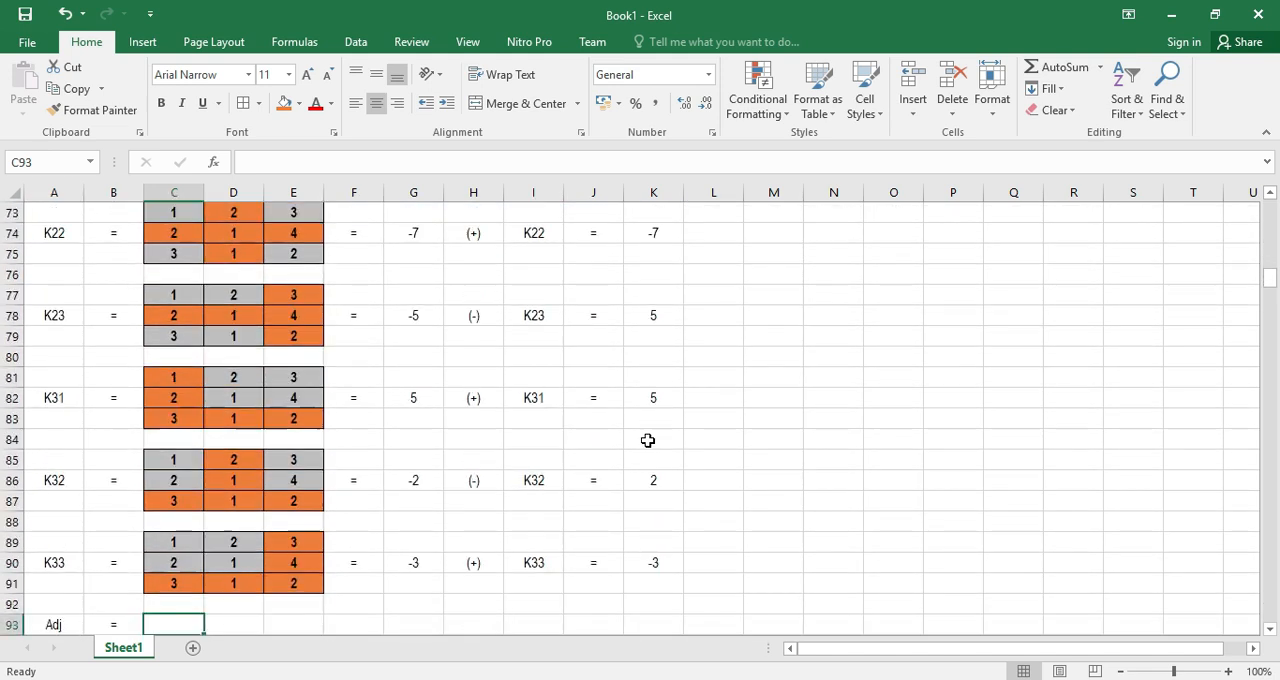
scroll(620, 443, down, 3)
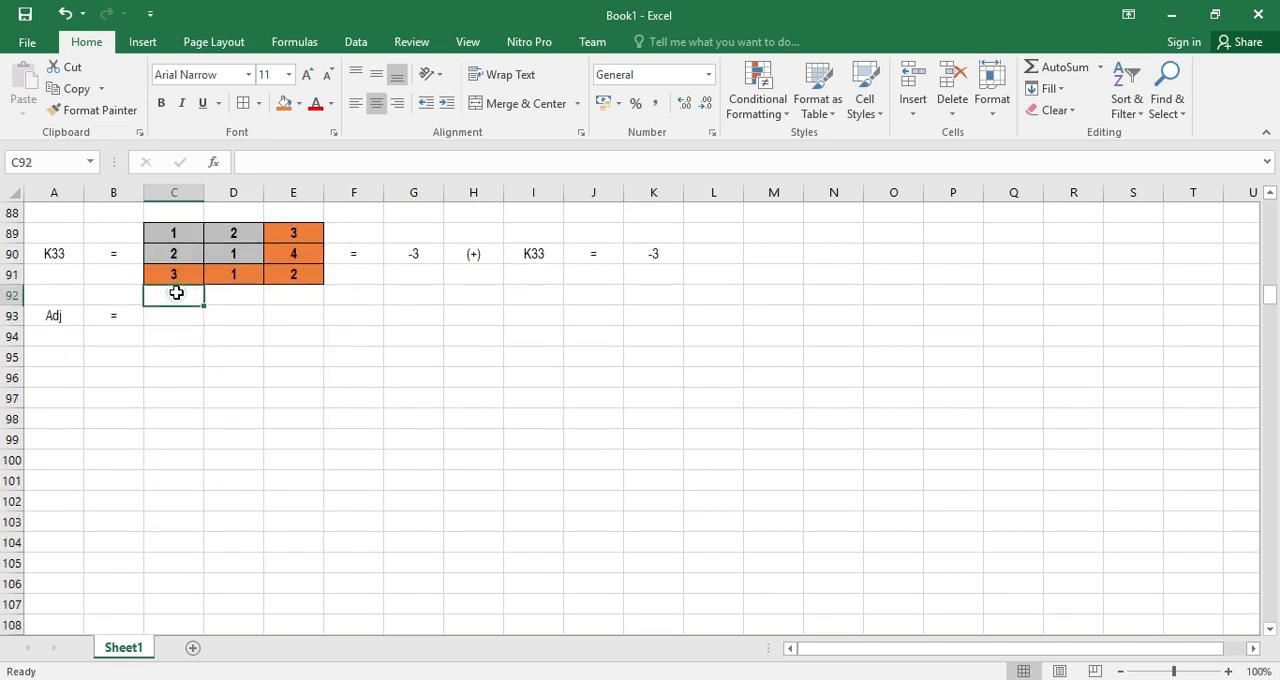
drag(54, 315, 127, 313)
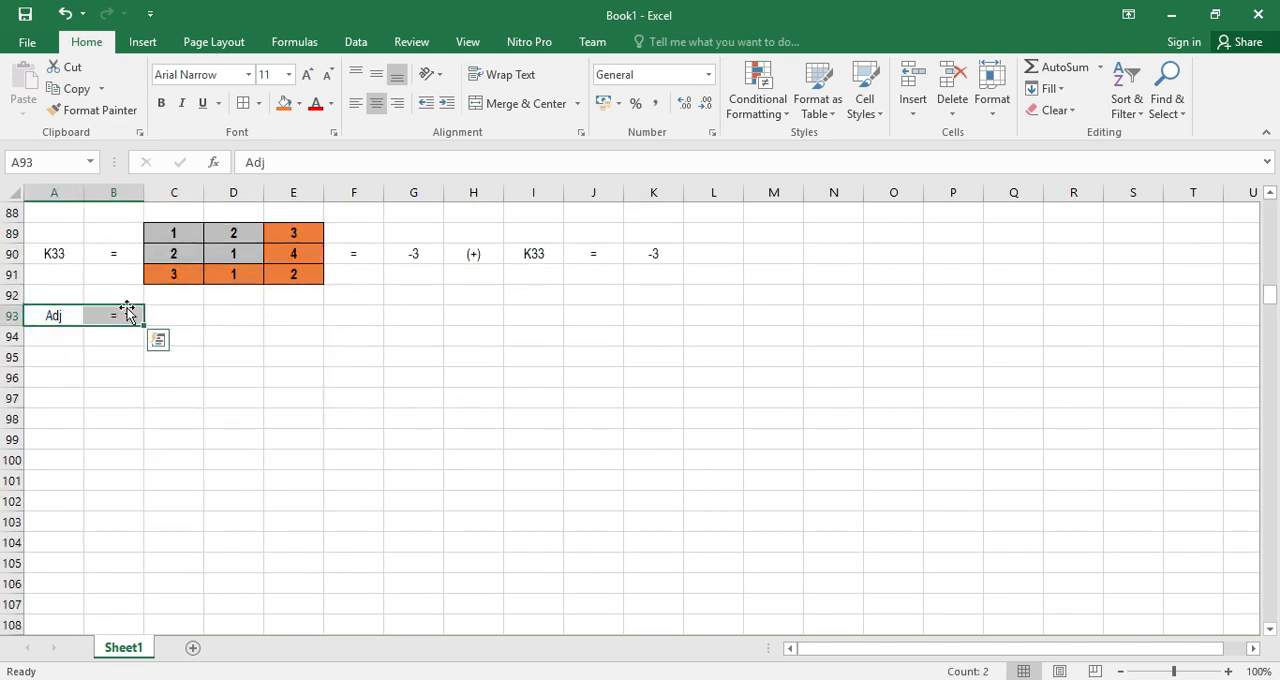
key(ctrl+c)
click(66, 337)
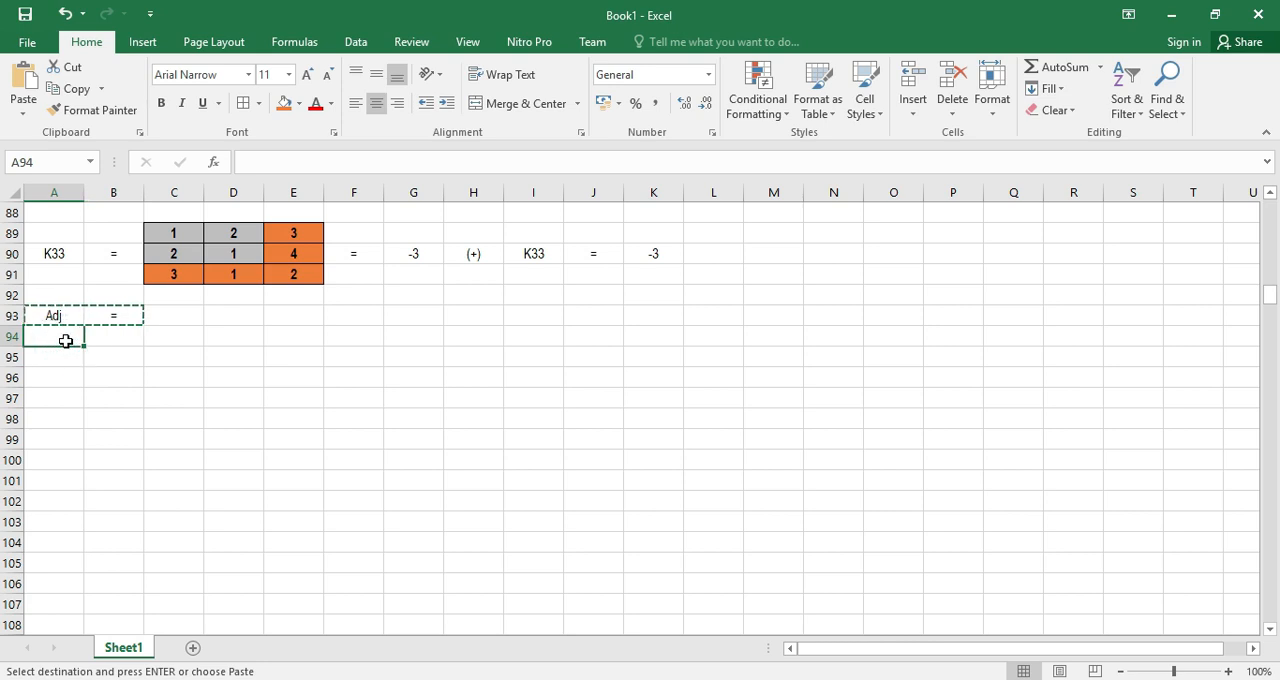
key(ctrl+v)
drag(50, 318, 130, 310)
key(Delete)
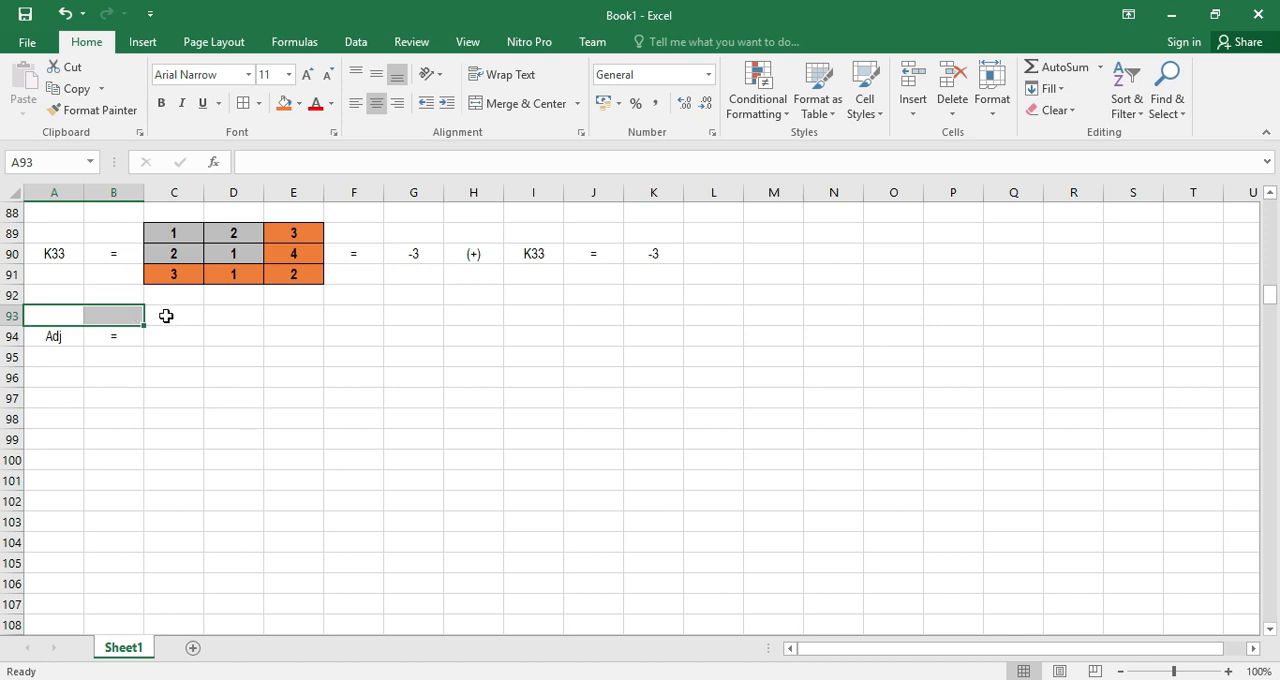
Enter the cofactors K11 to K13 as the adjoint's first column in C93:C95: -2, 8 and -1
click(172, 316)
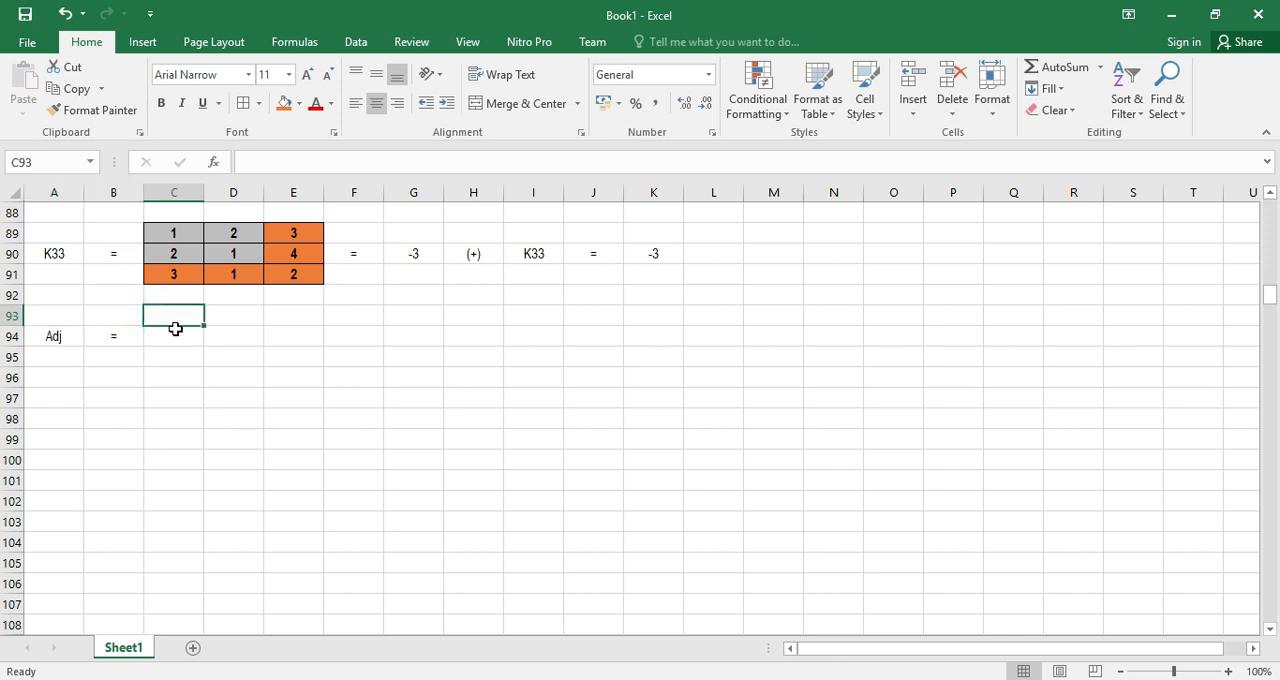
scroll(670, 450, up, 11)
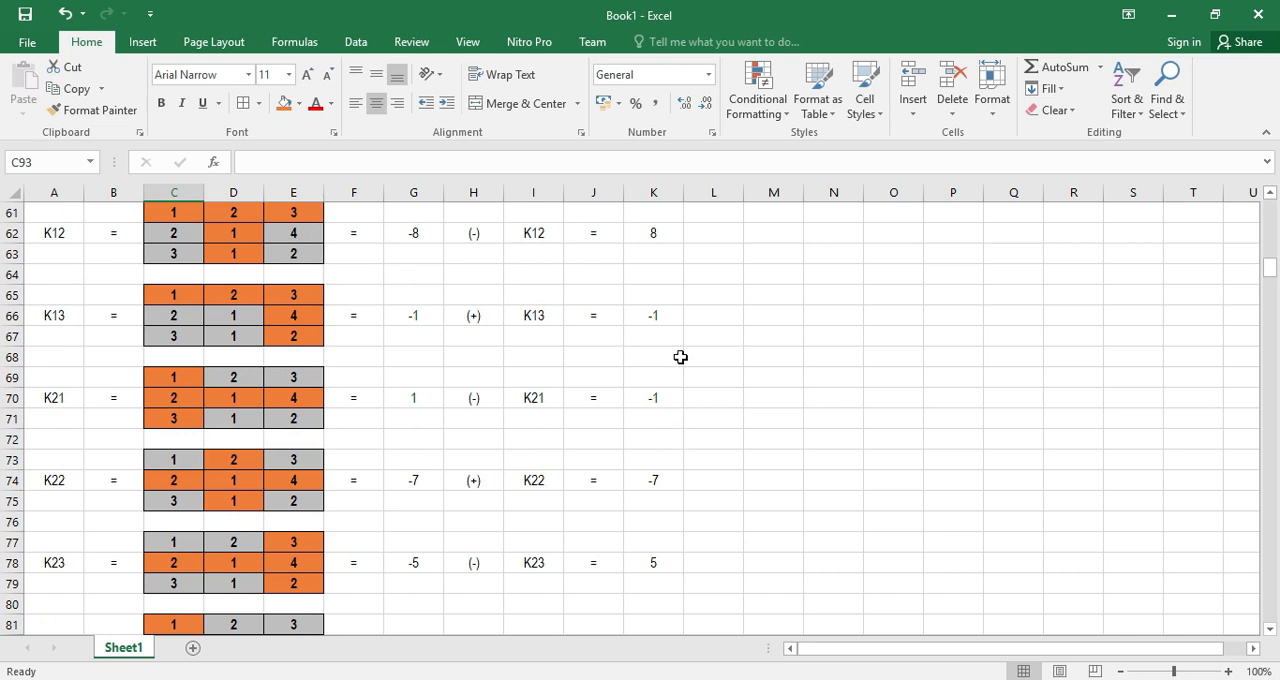
scroll(671, 411, down, 10)
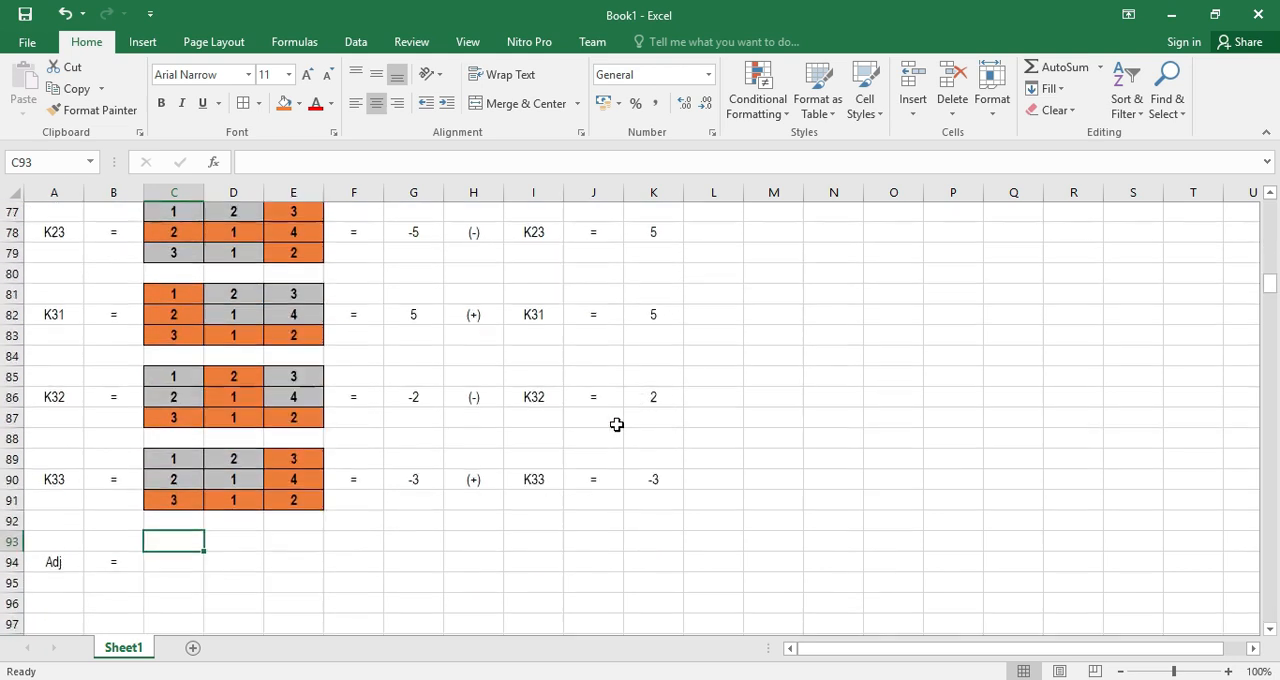
text(-2)
key(Return)
text(8)
key(Return)
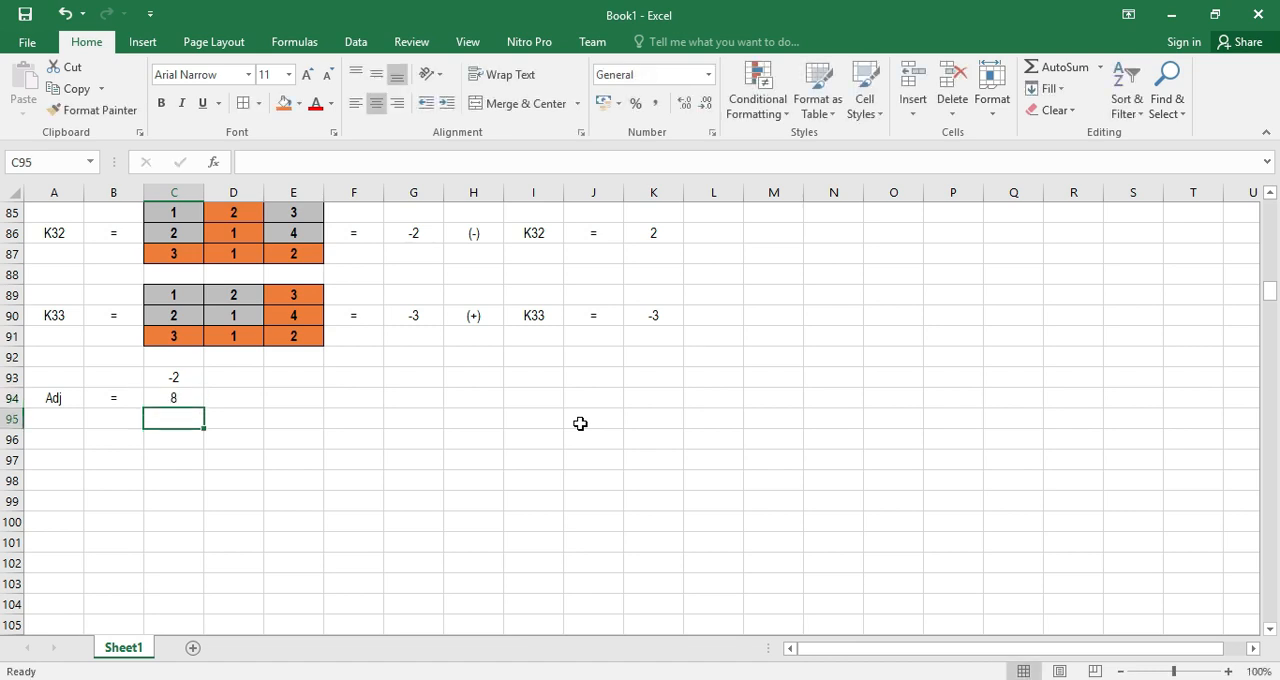
text(-1)
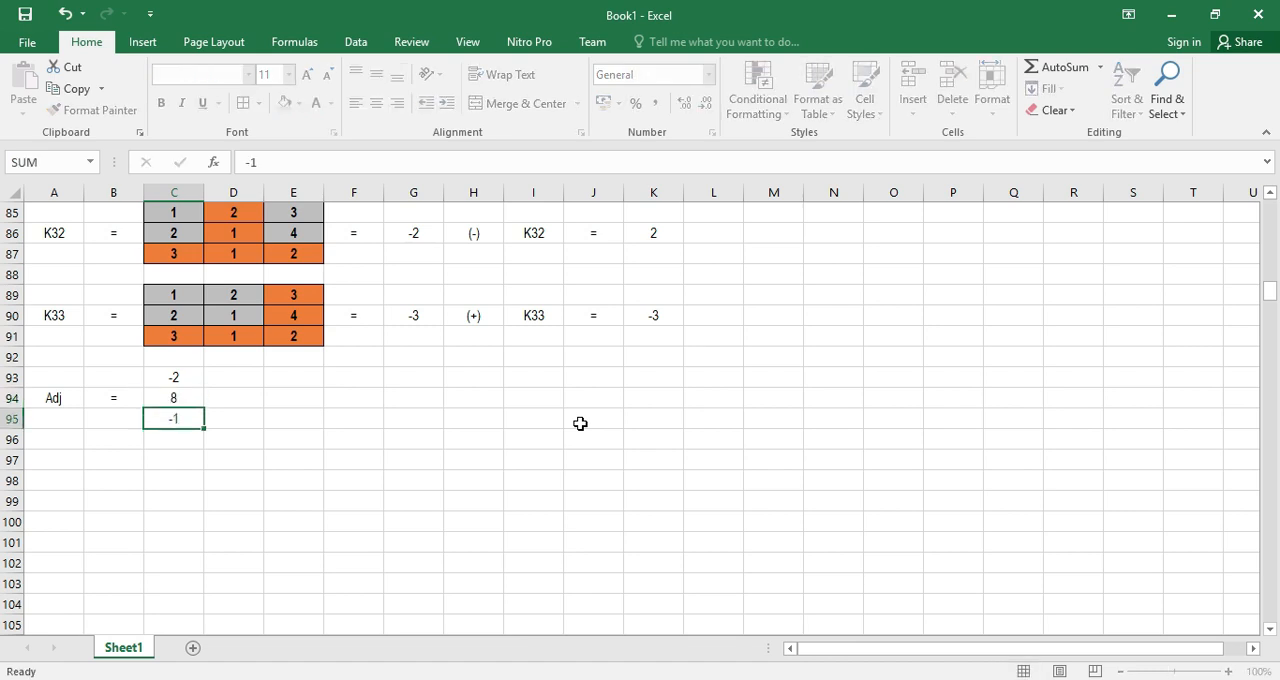
key(Return)
Enter the cofactors K21 to K23 as the adjoint's second column in D93:D95: -1, -7 and 5
scroll(662, 412, up, 8)
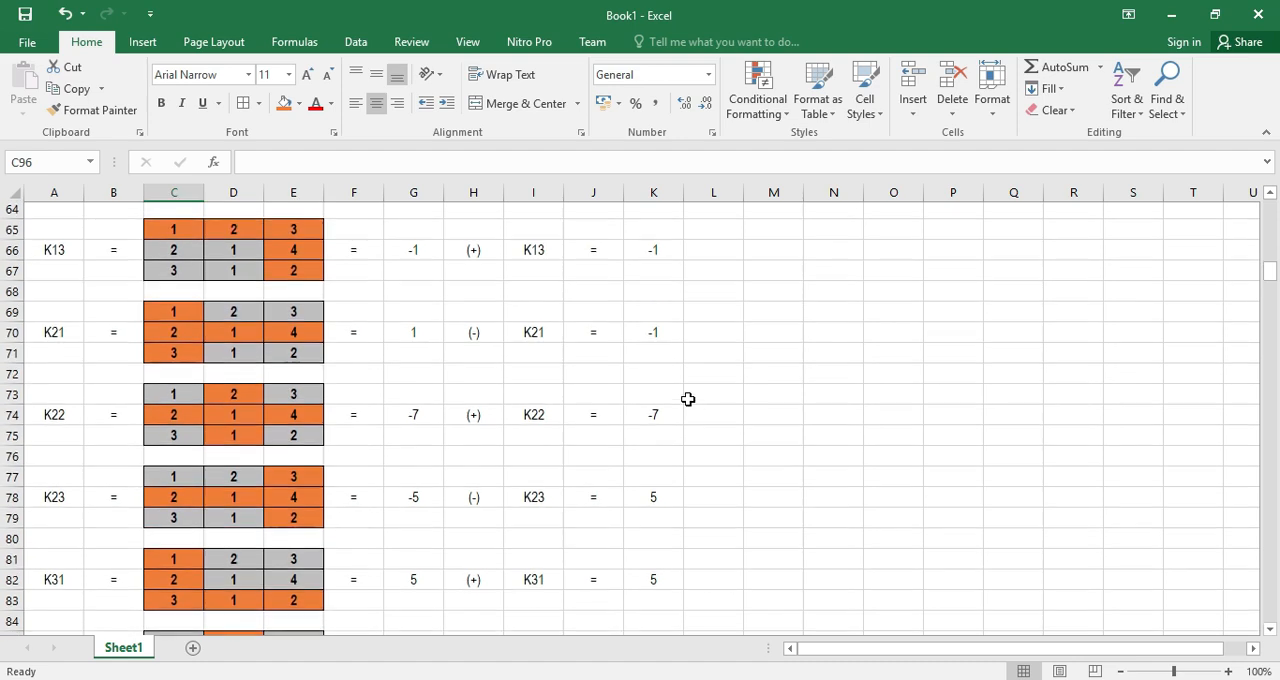
scroll(688, 397, up, 1)
scroll(694, 437, down, 3)
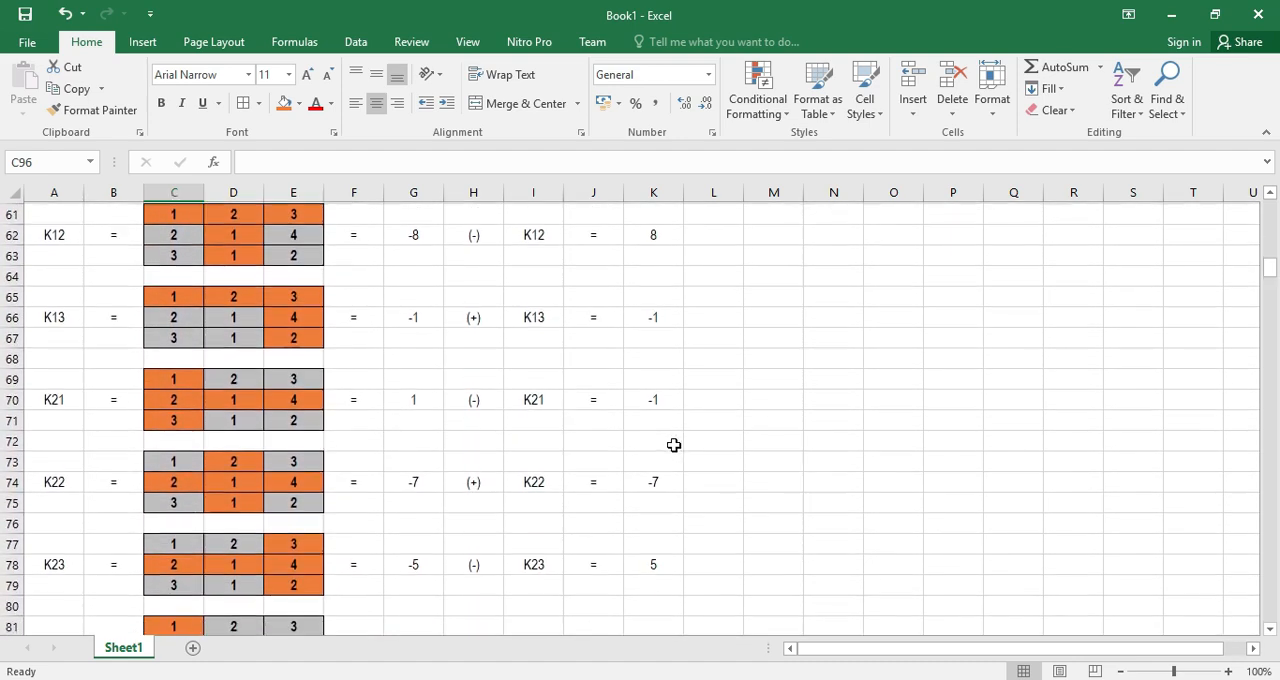
scroll(667, 454, down, 4)
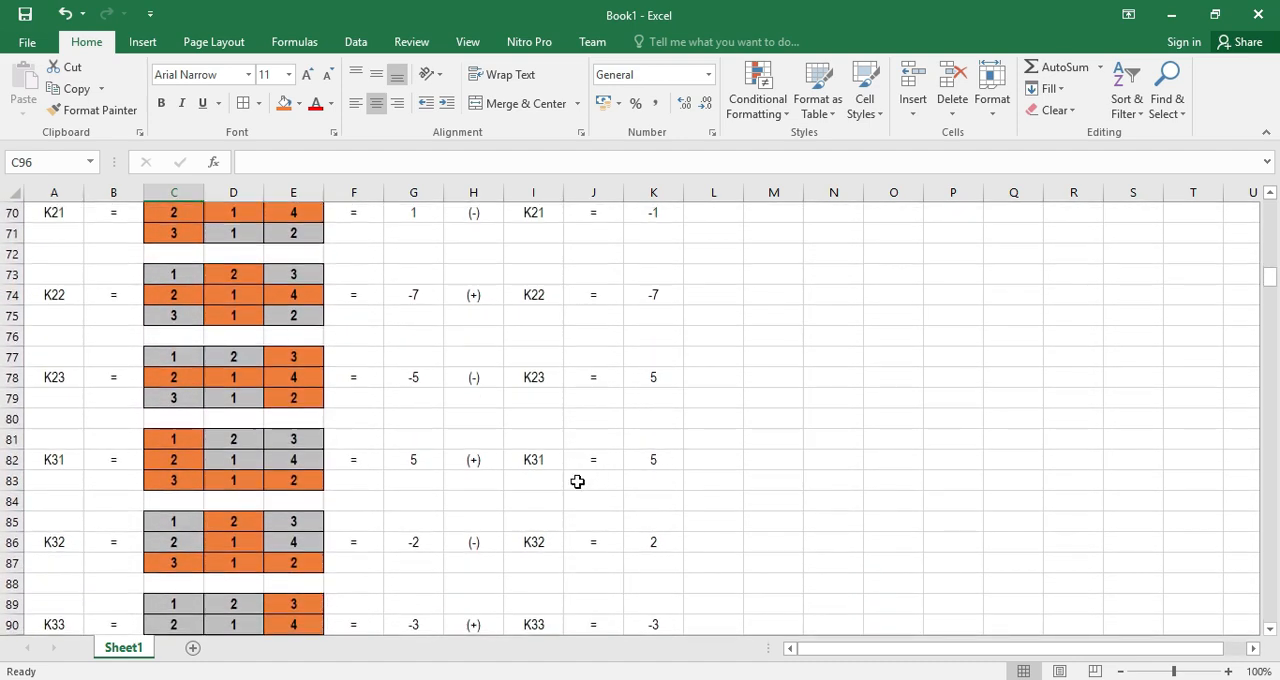
click(219, 502)
text(-1)
key(Return)
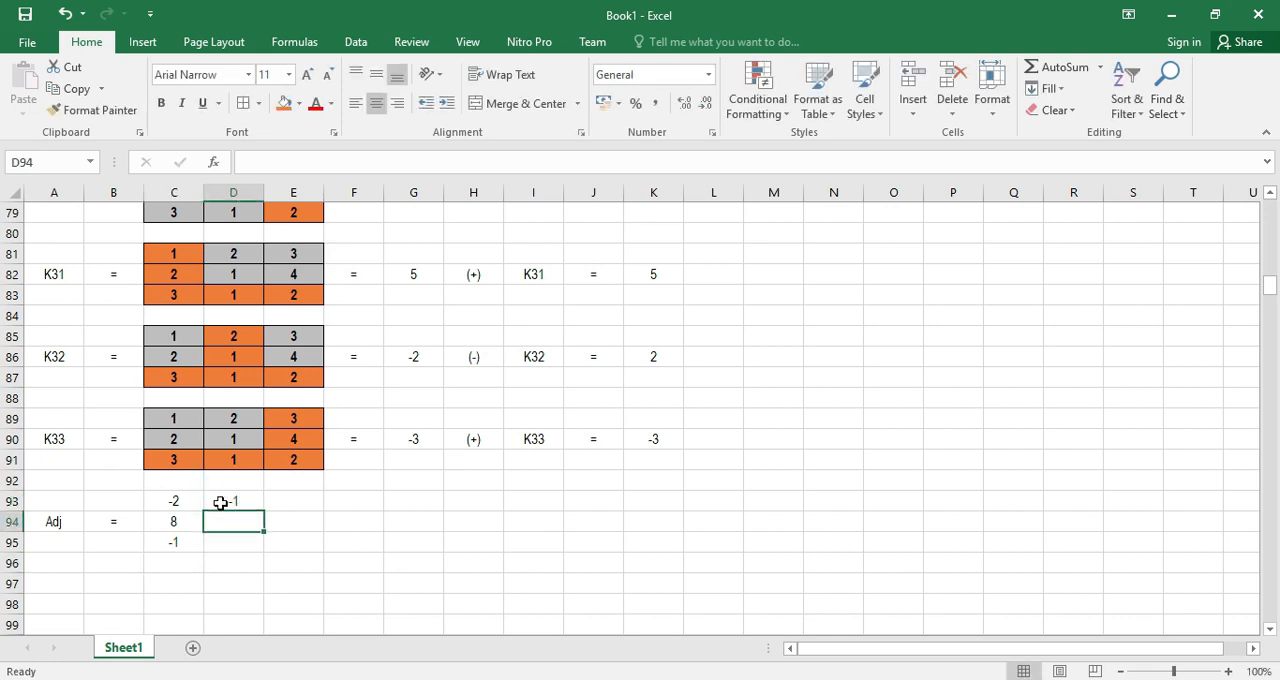
text(-7)
key(Return)
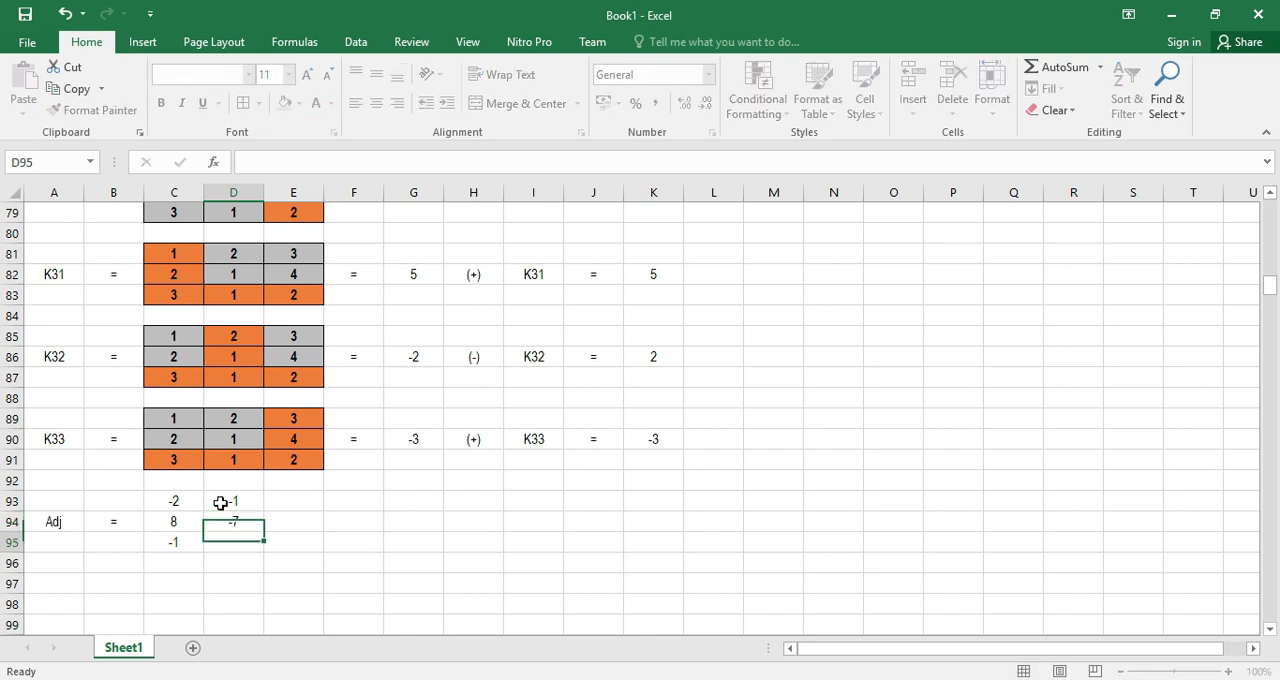
text(6)
text(5)
key(Return)
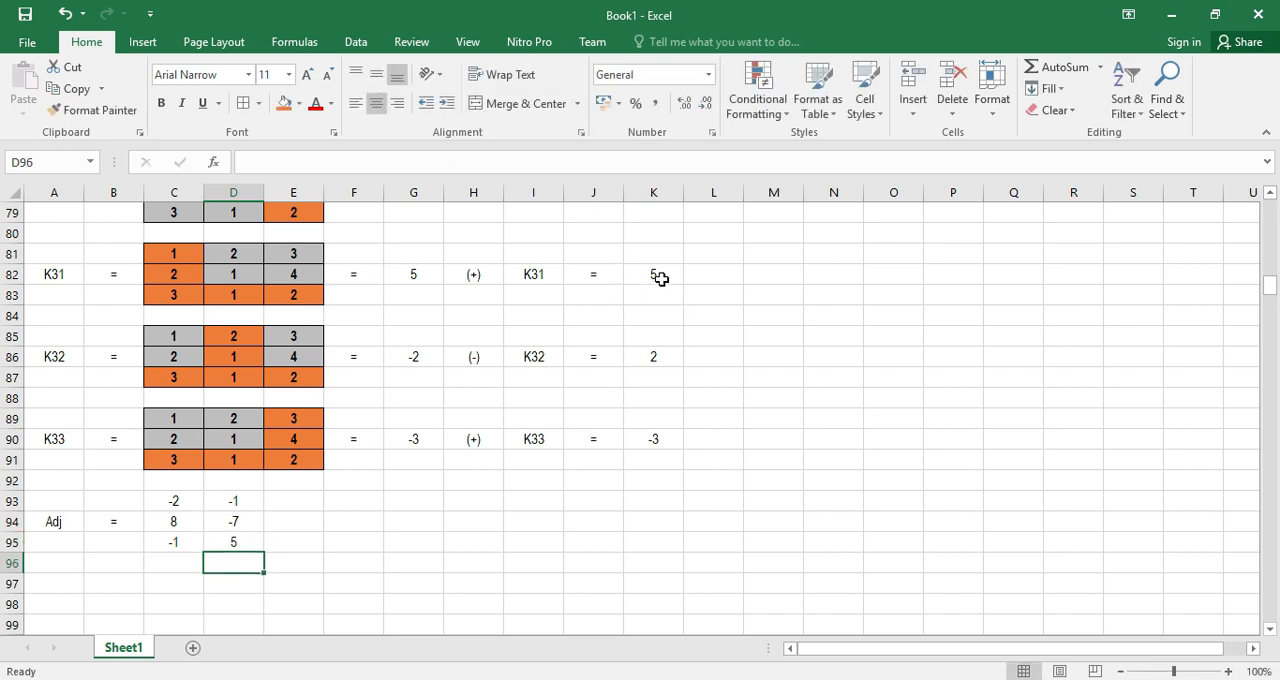
Enter the adjoint's third column in E93:E95 as 5, 2 and -3, and apply all borders to C93:E95
click(298, 497)
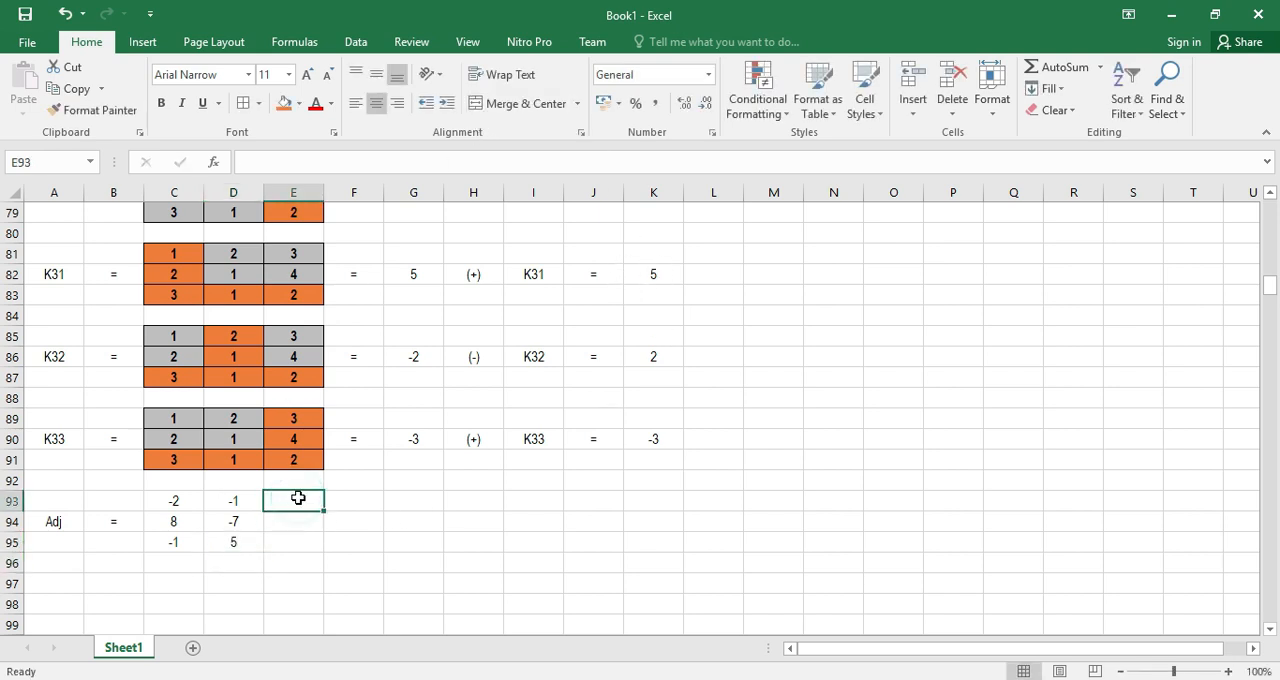
key(Return)
text(2)
key(Return)
text(-)
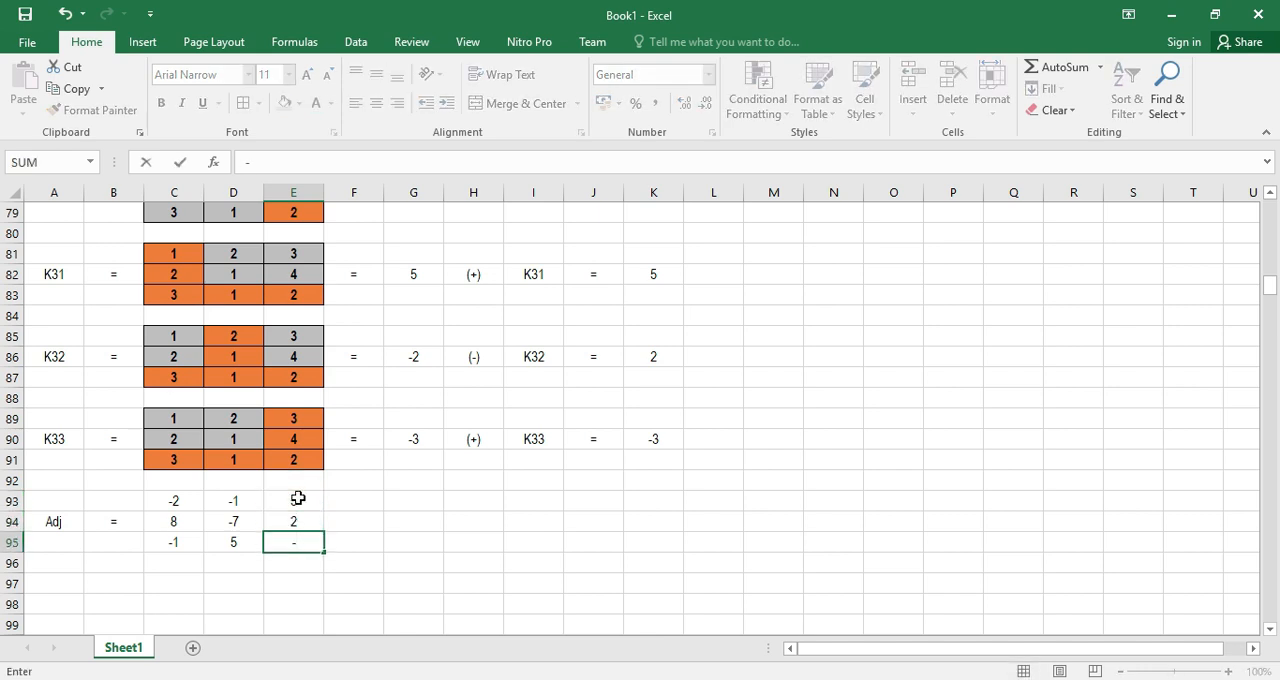
text(3)
key(Return)
drag(183, 510, 280, 544)
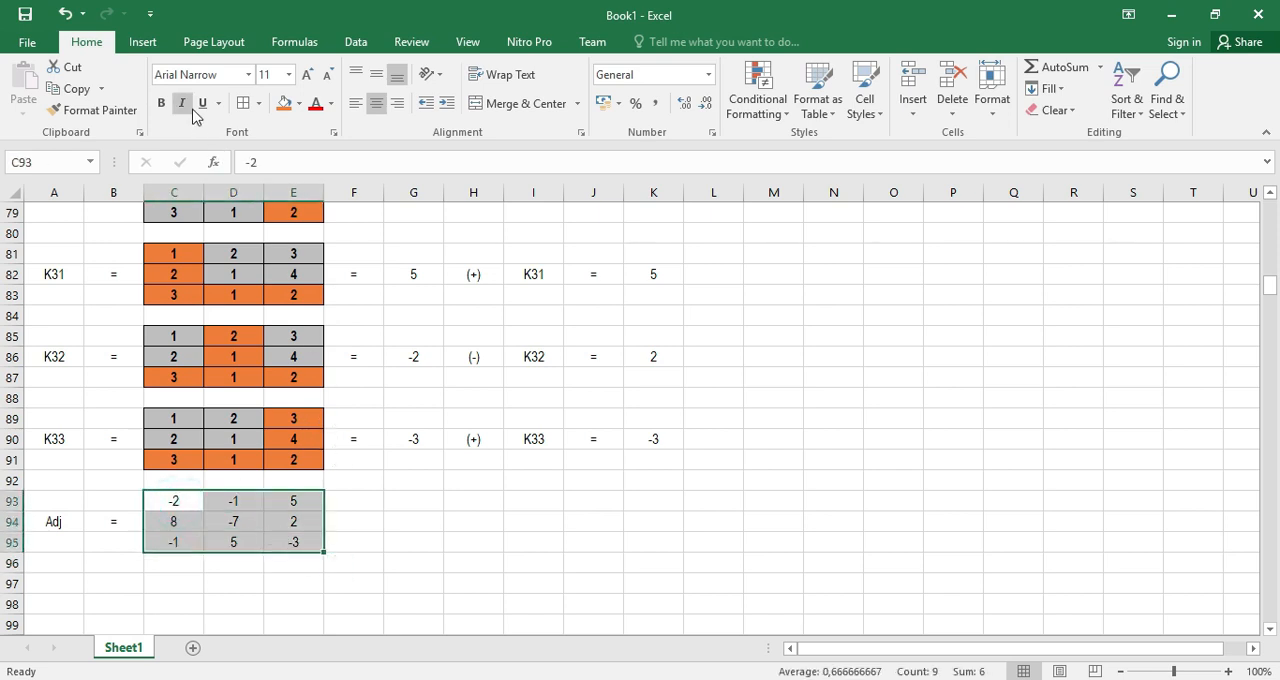
click(243, 103)
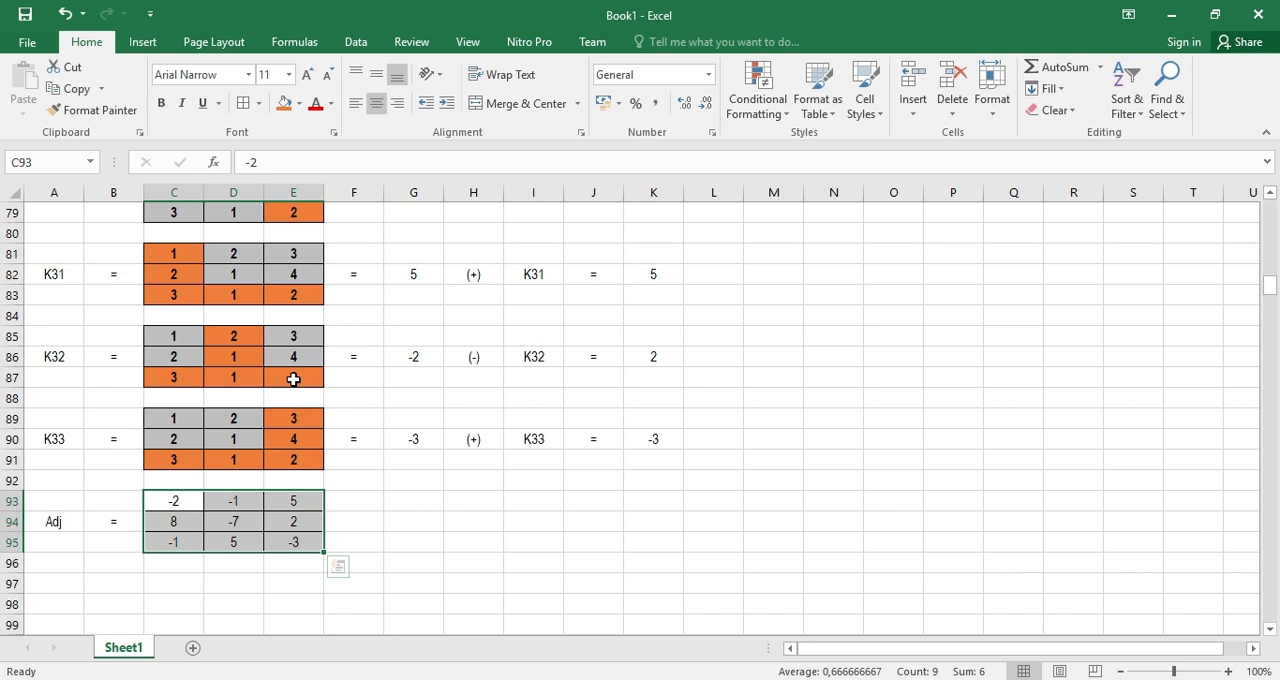
Copy the step heading "3. Determinan (Metode Sarrus)" from A10 in the decryption list to A97, below the adjoint matrix
scroll(286, 480, up, 12)
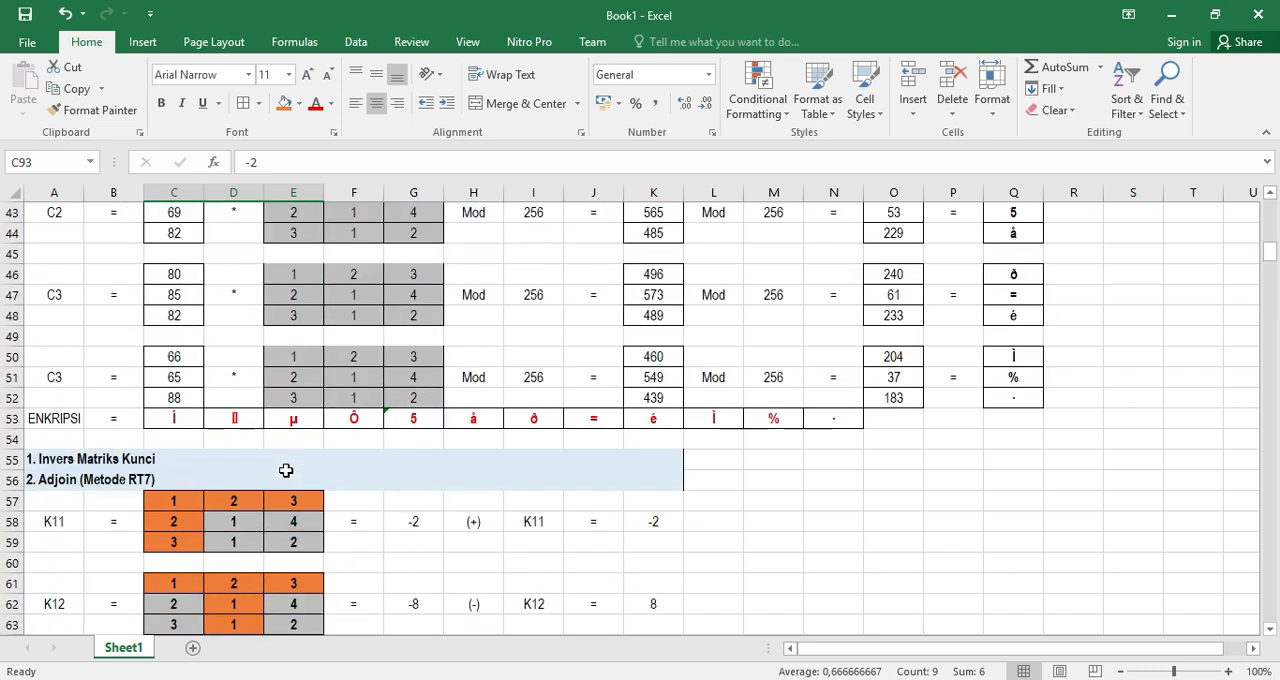
scroll(286, 470, up, 14)
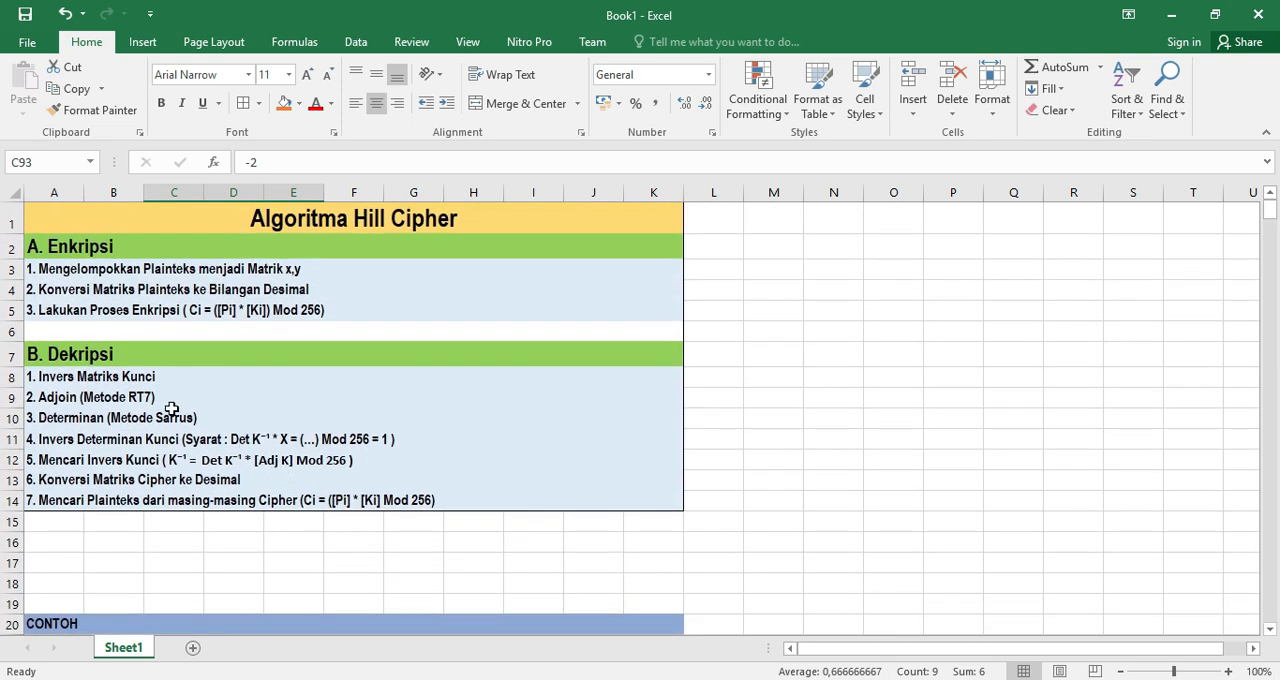
click(103, 420)
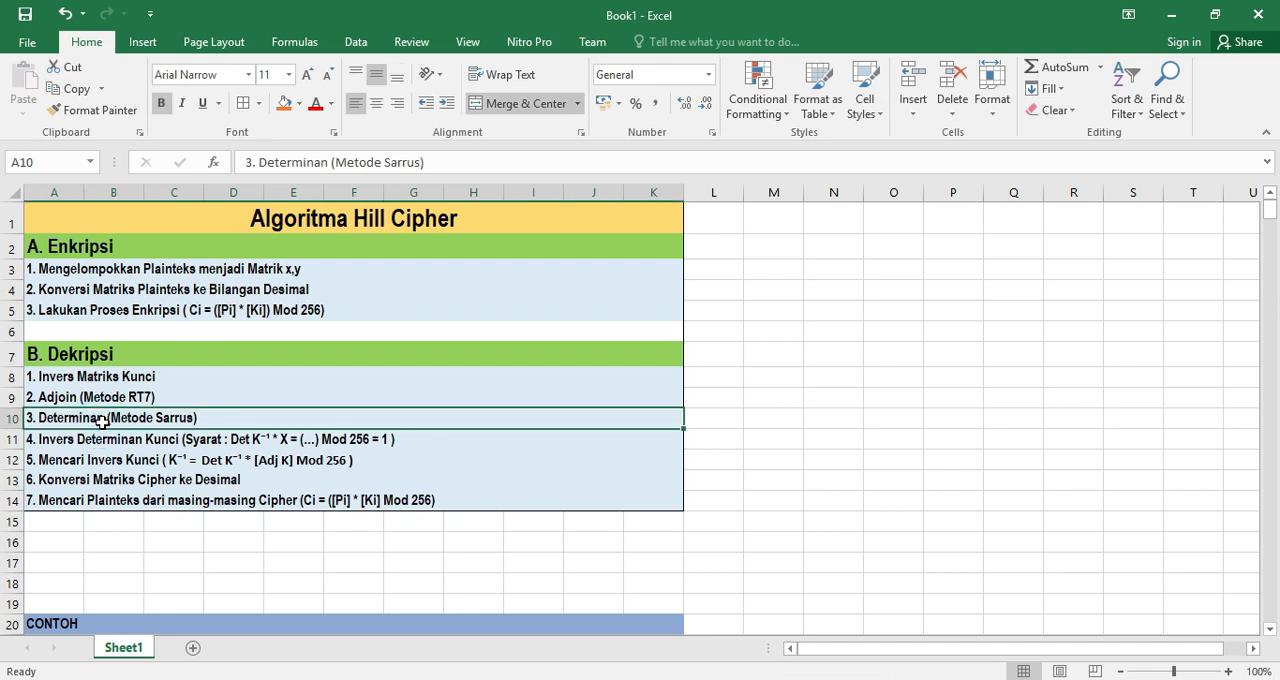
key(ctrl+c)
scroll(130, 418, down, 20)
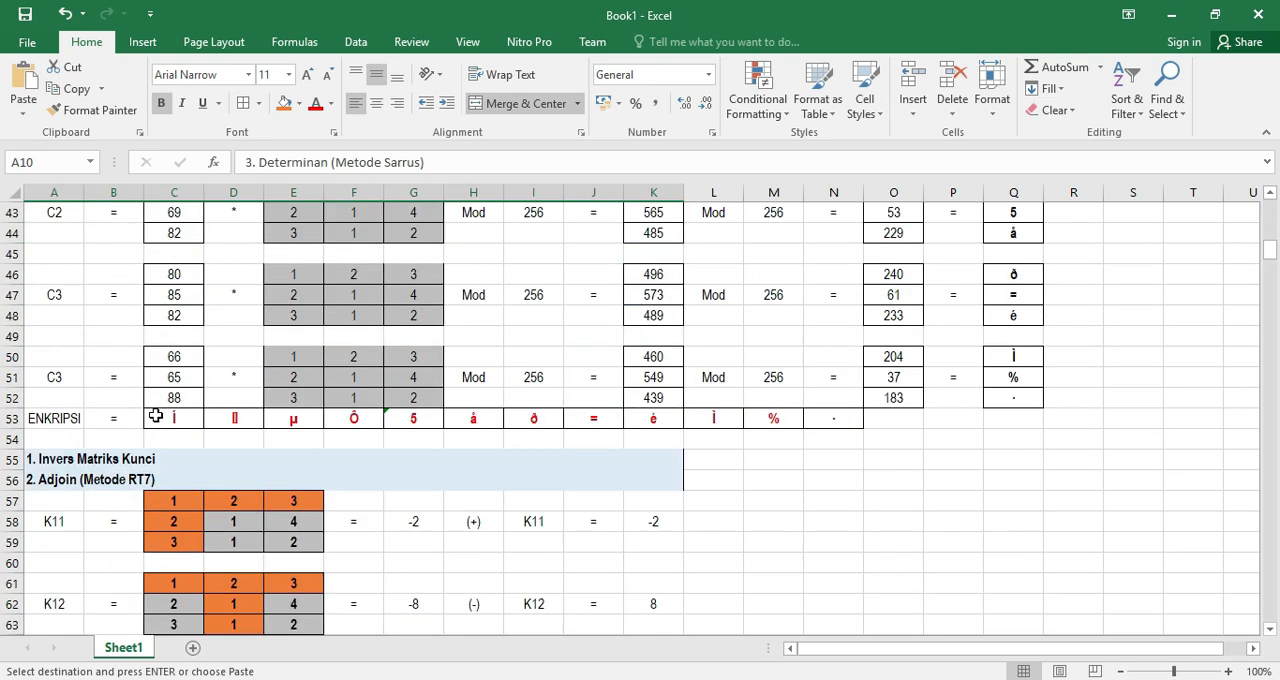
scroll(157, 417, down, 9)
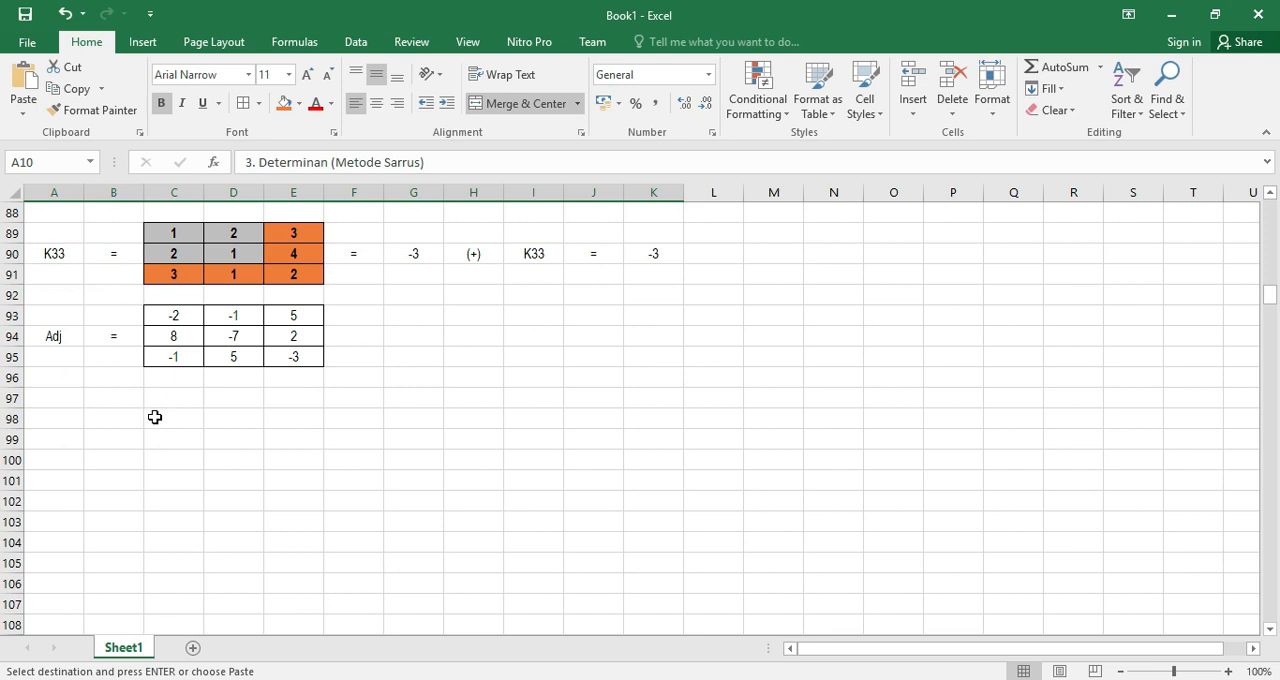
click(60, 400)
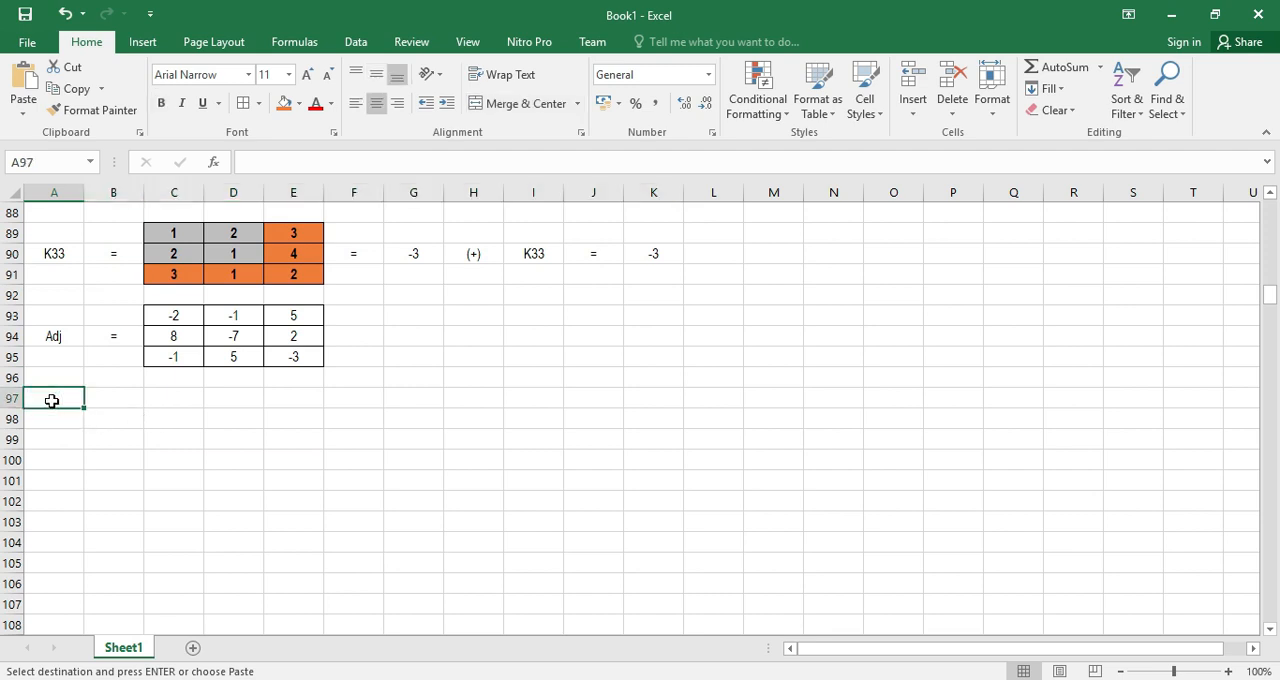
key(ctrl+v)
Bold the adjoint matrix values in C93:E95 and remove the borders from the determinant heading row, A97:L97
drag(170, 318, 287, 355)
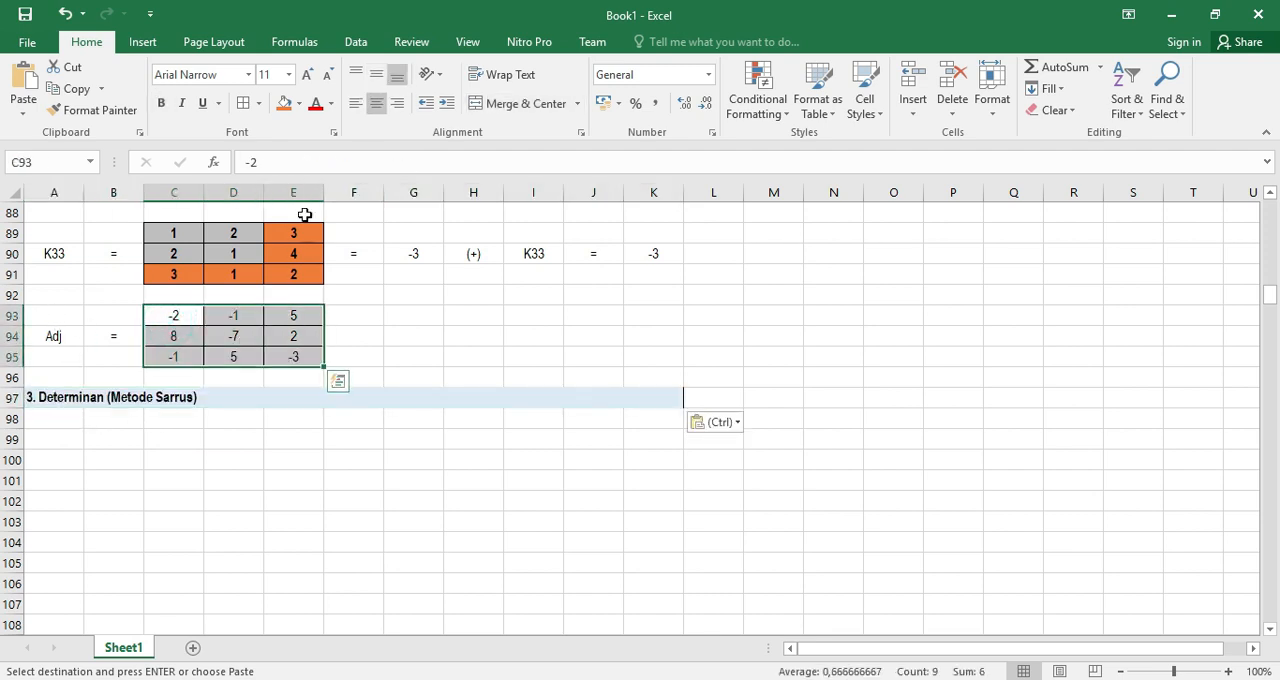
click(161, 103)
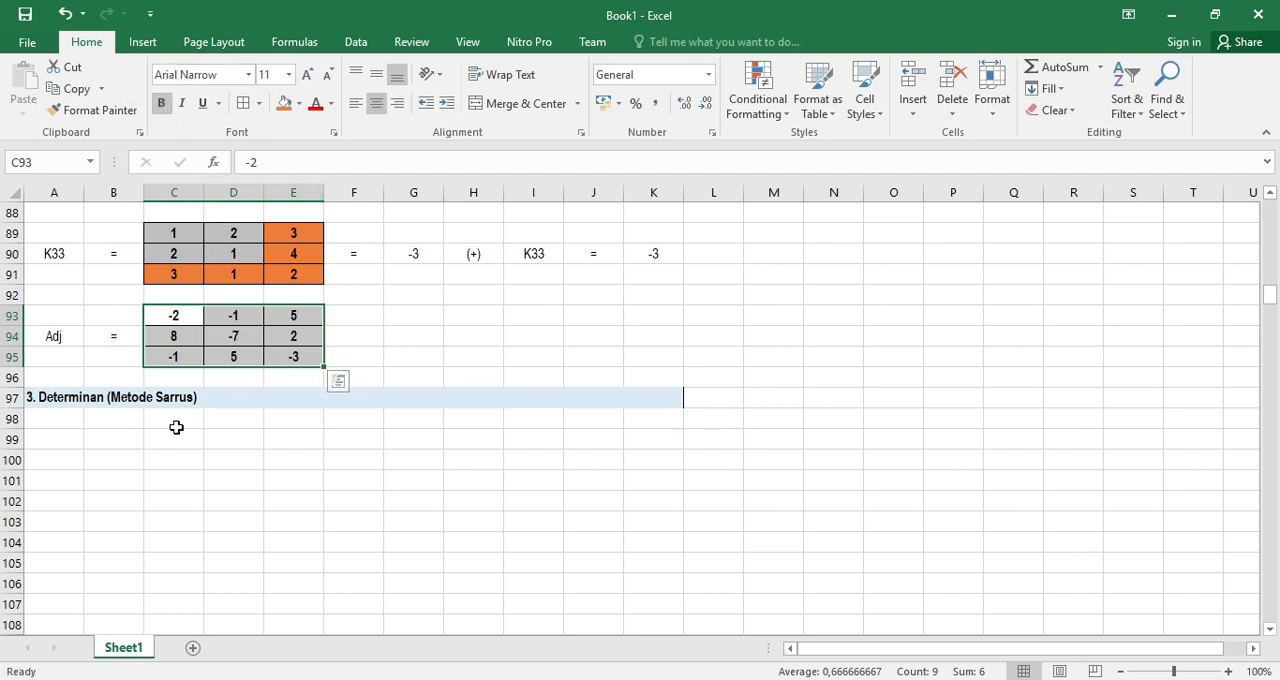
drag(622, 402, 700, 398)
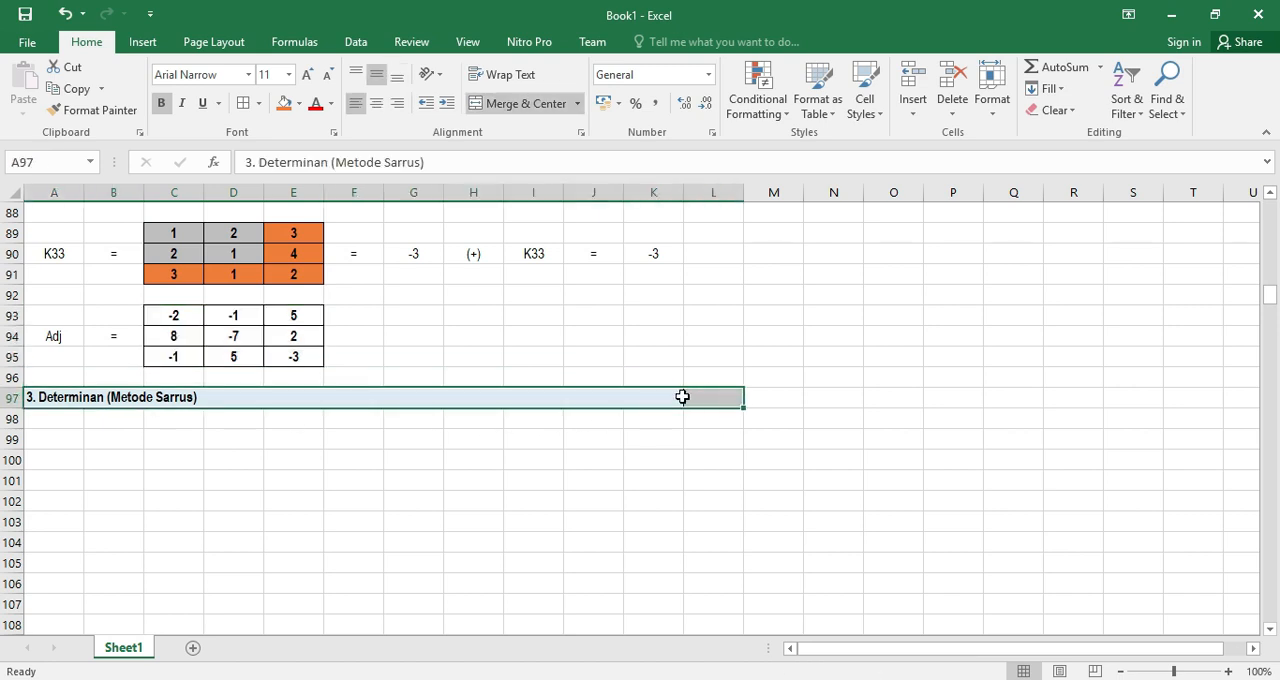
click(259, 104)
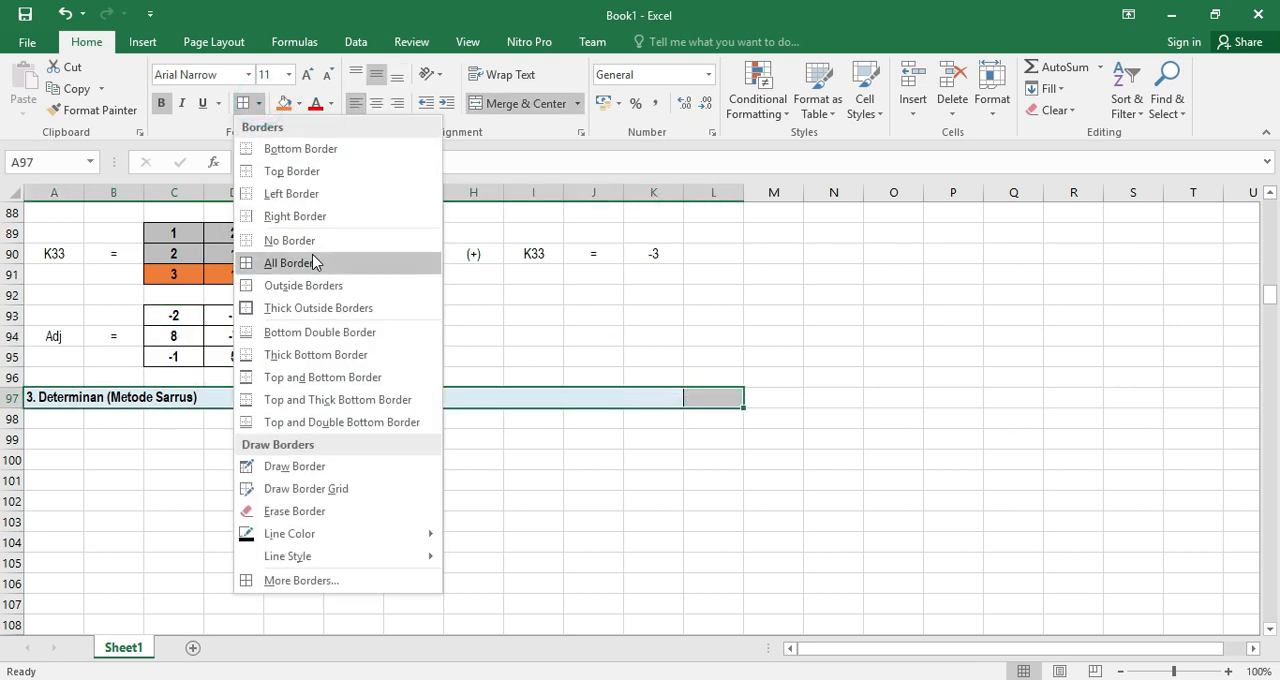
click(300, 246)
click(272, 442)
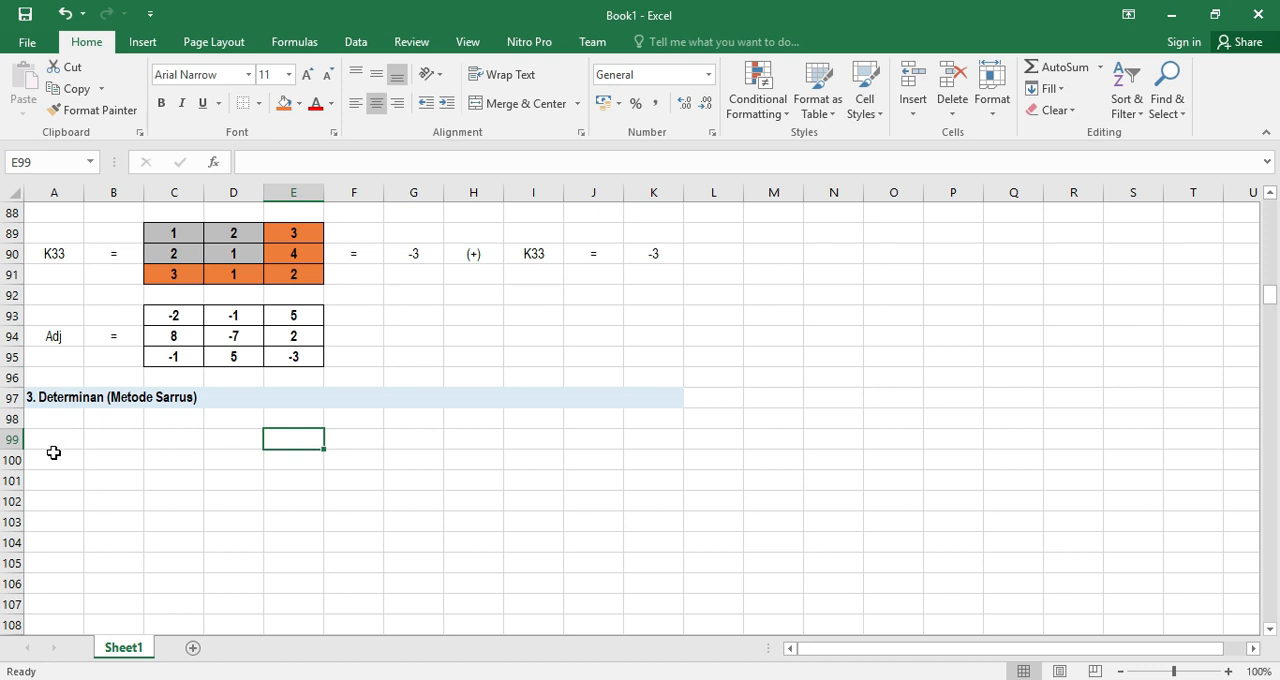
text(De)
key(BackSpace)
key(BackSpace)
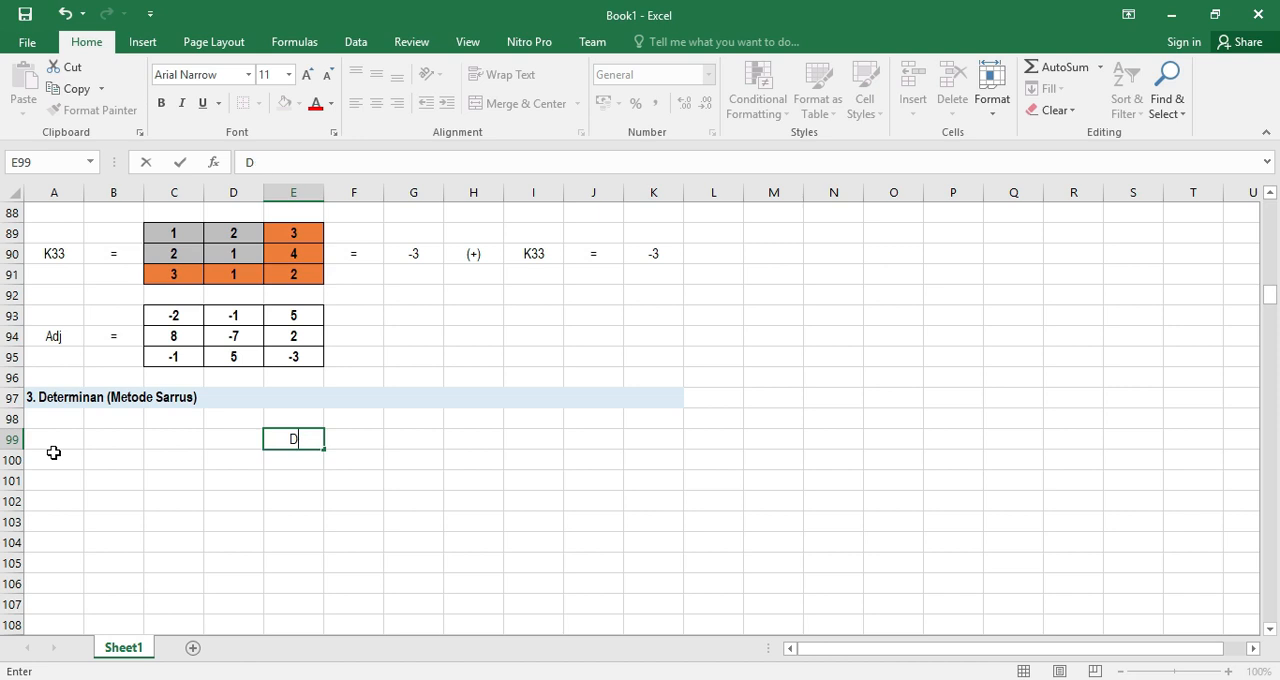
Label the determinant calculation "Det K" in A100, below the Sarrus heading
click(57, 458)
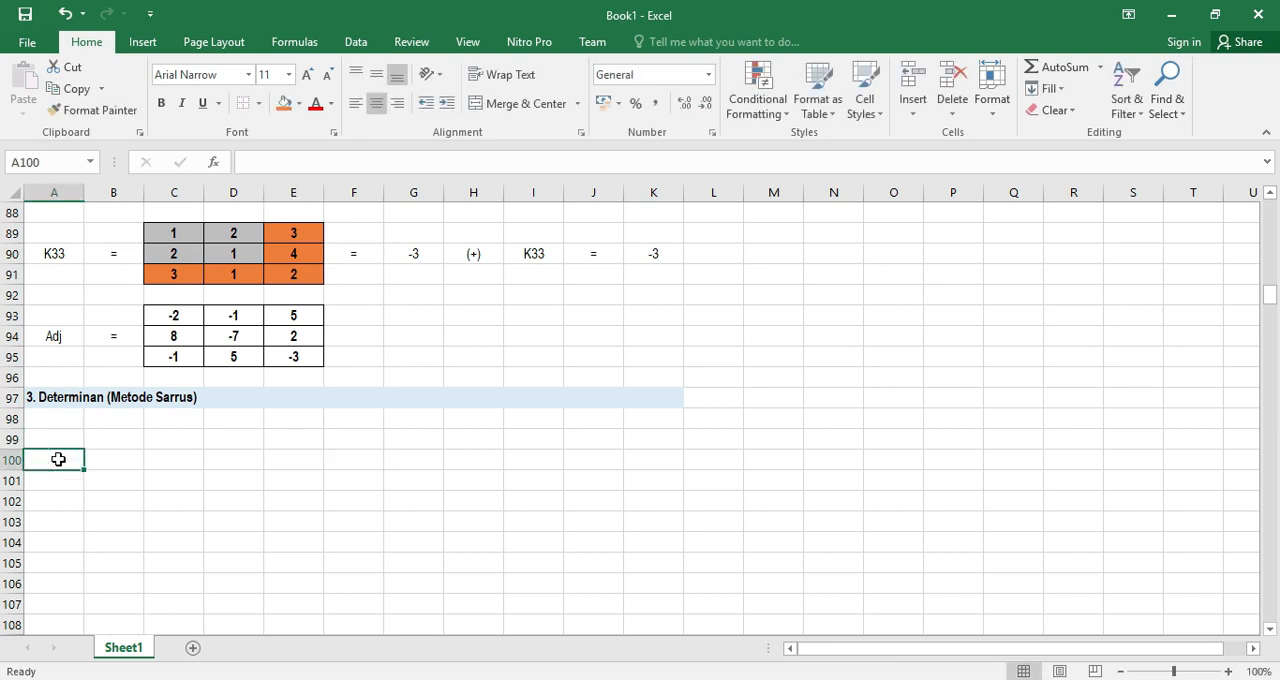
text(Det K)
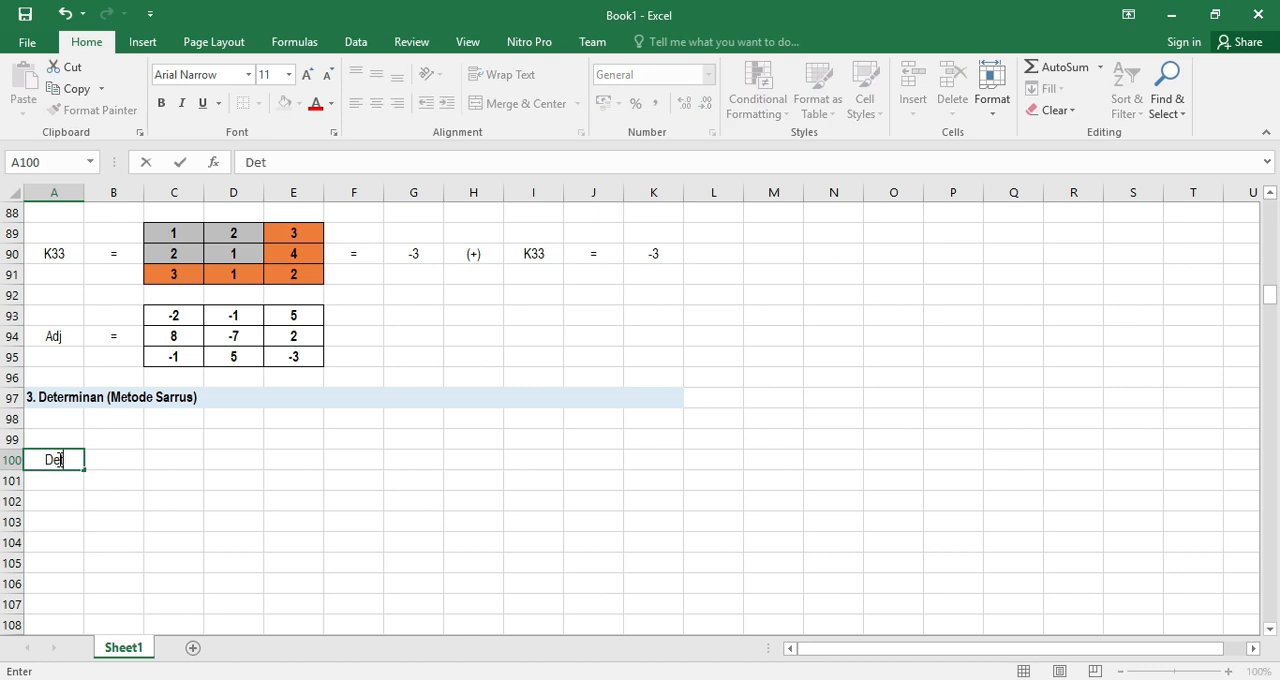
key(Return)
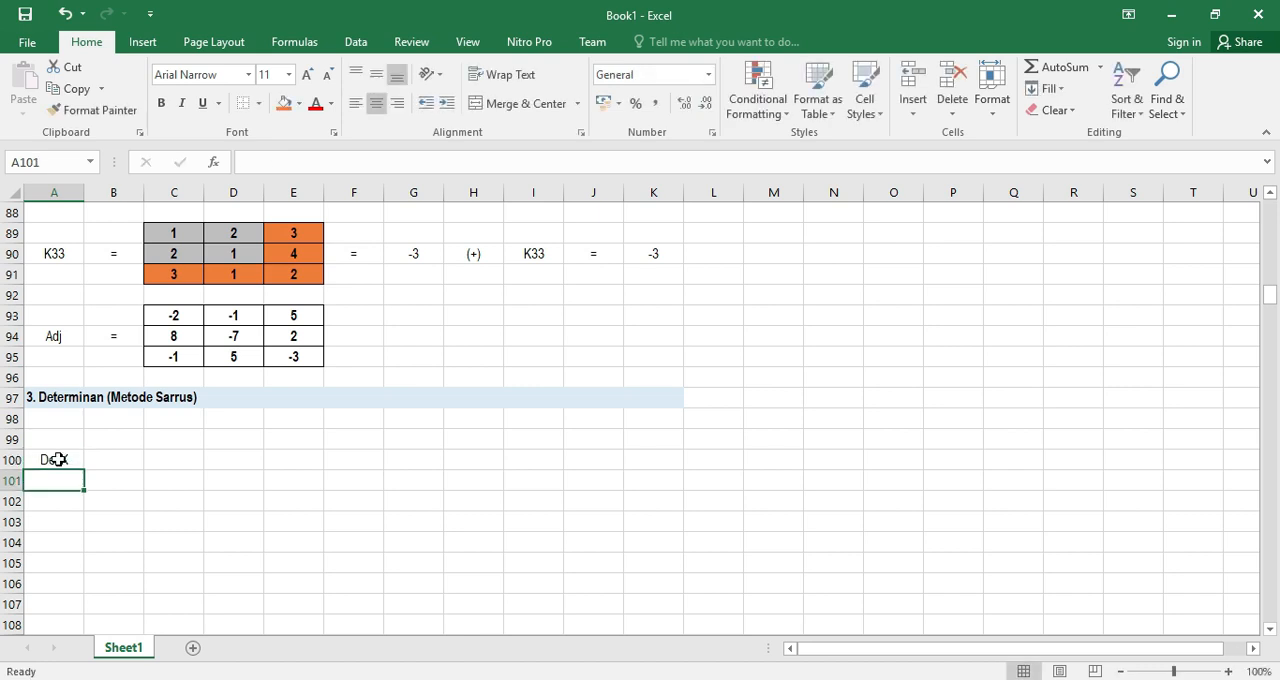
Enter an equals sign in B100, beside the "Det K" label
key(Up)
key(Right)
text(=)
key(Return)
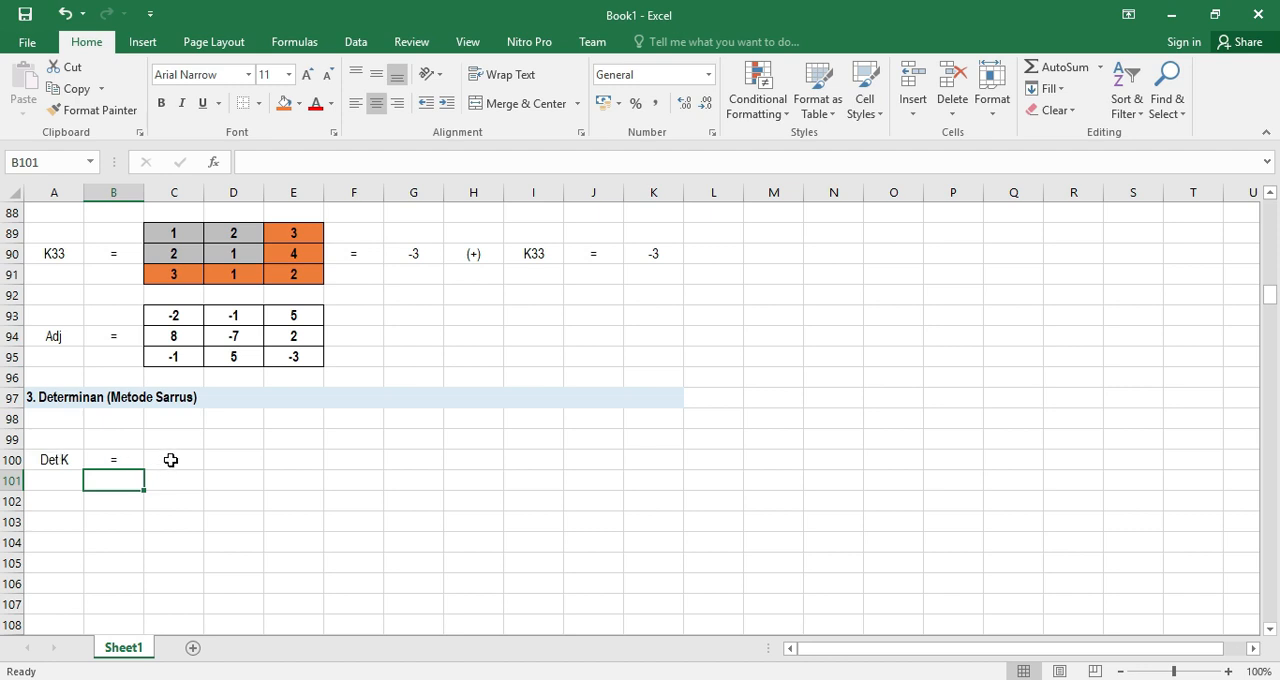
Copy the key matrix from C22:E24 to C99:E101, beside the "Det K =" label
scroll(212, 438, up, 20)
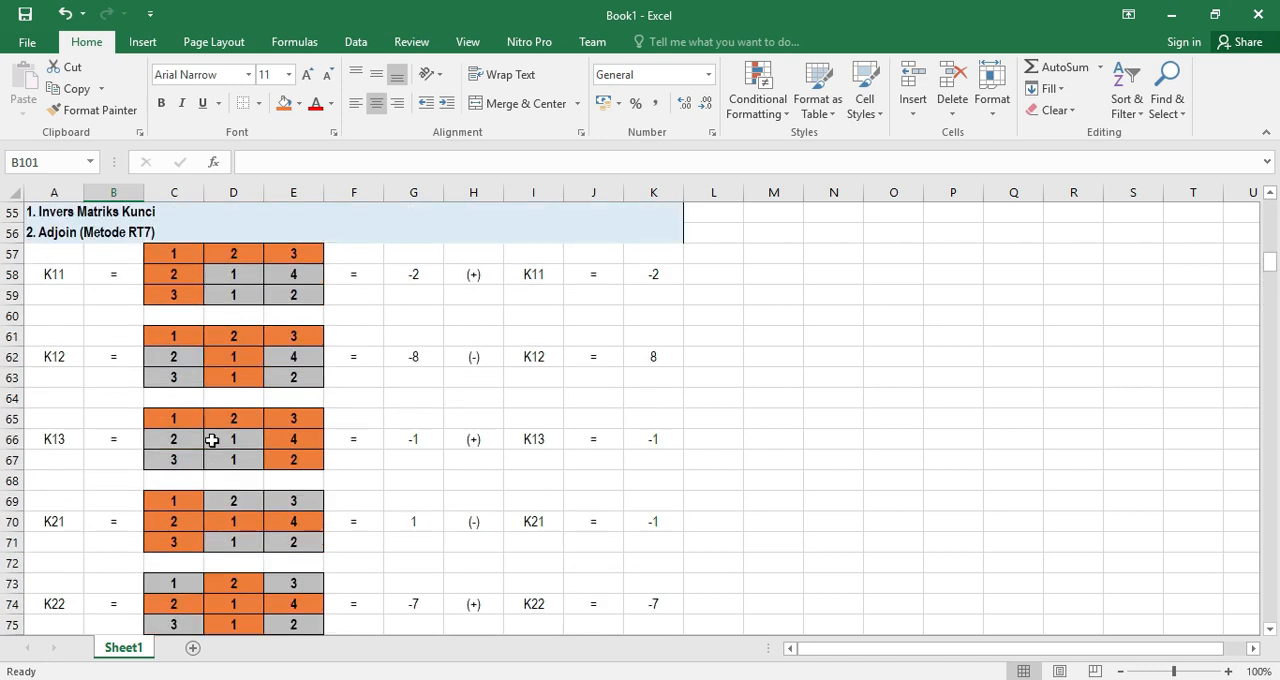
scroll(212, 438, up, 2)
drag(171, 334, 282, 373)
key(ctrl+c)
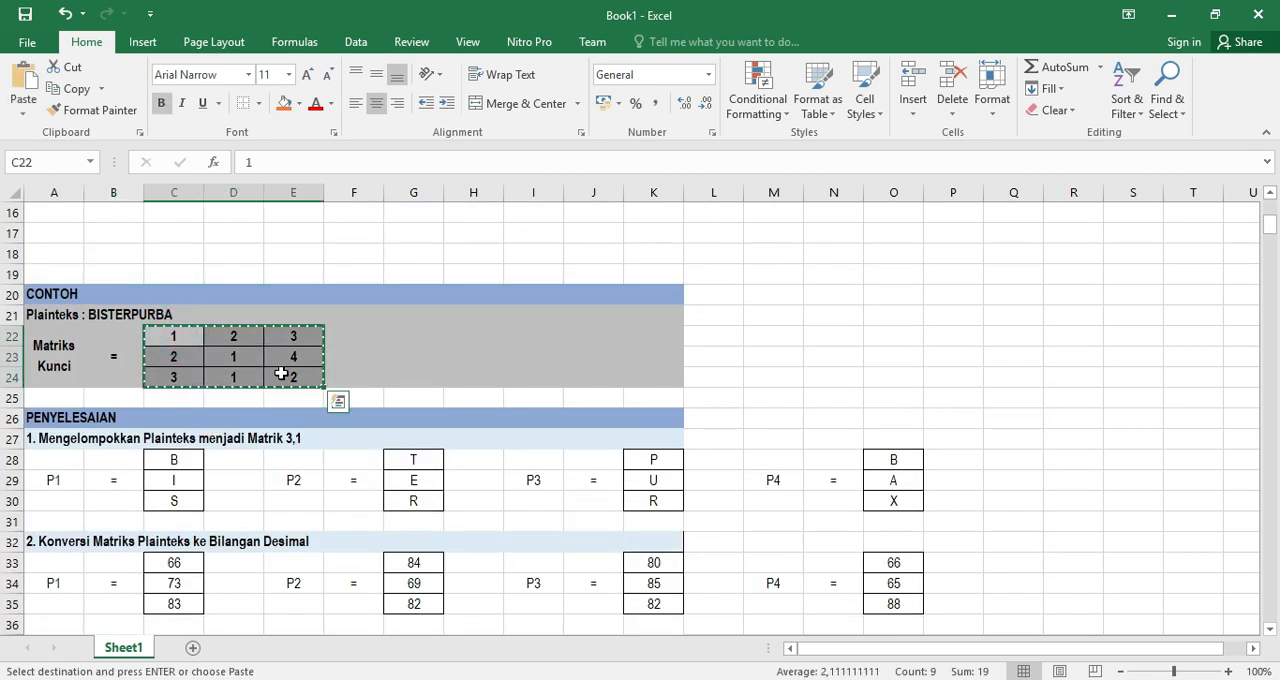
scroll(280, 440, down, 19)
scroll(286, 446, down, 6)
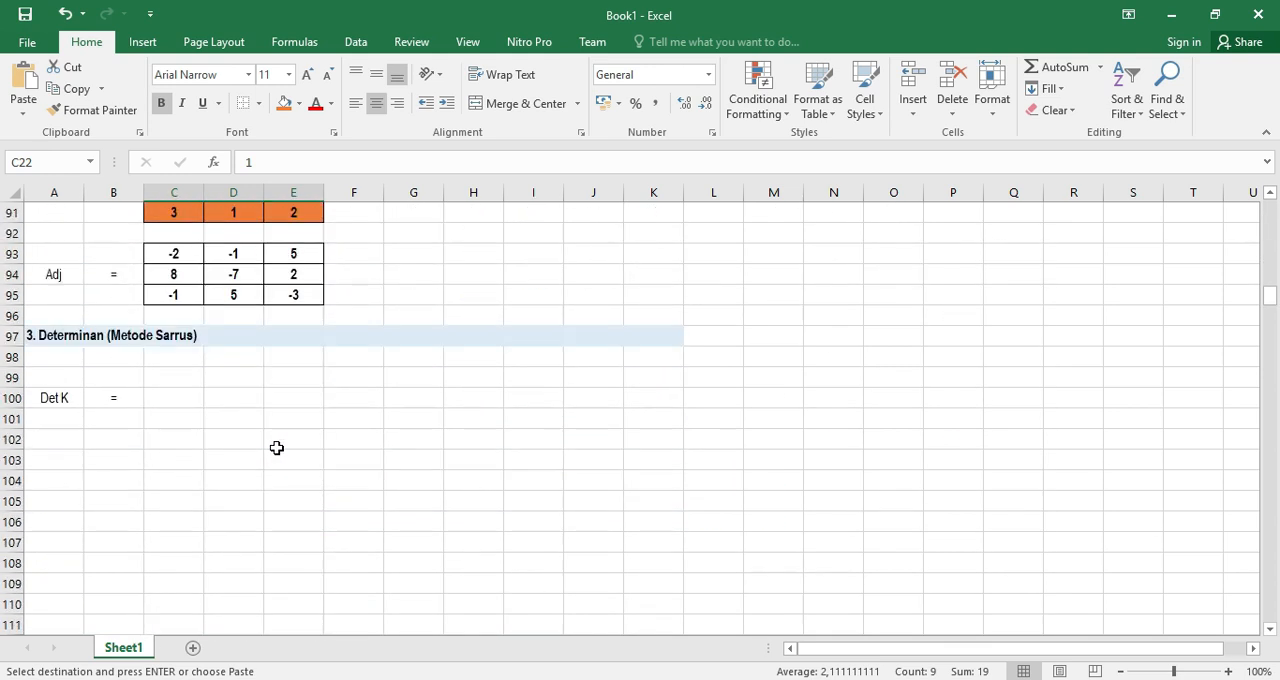
click(163, 376)
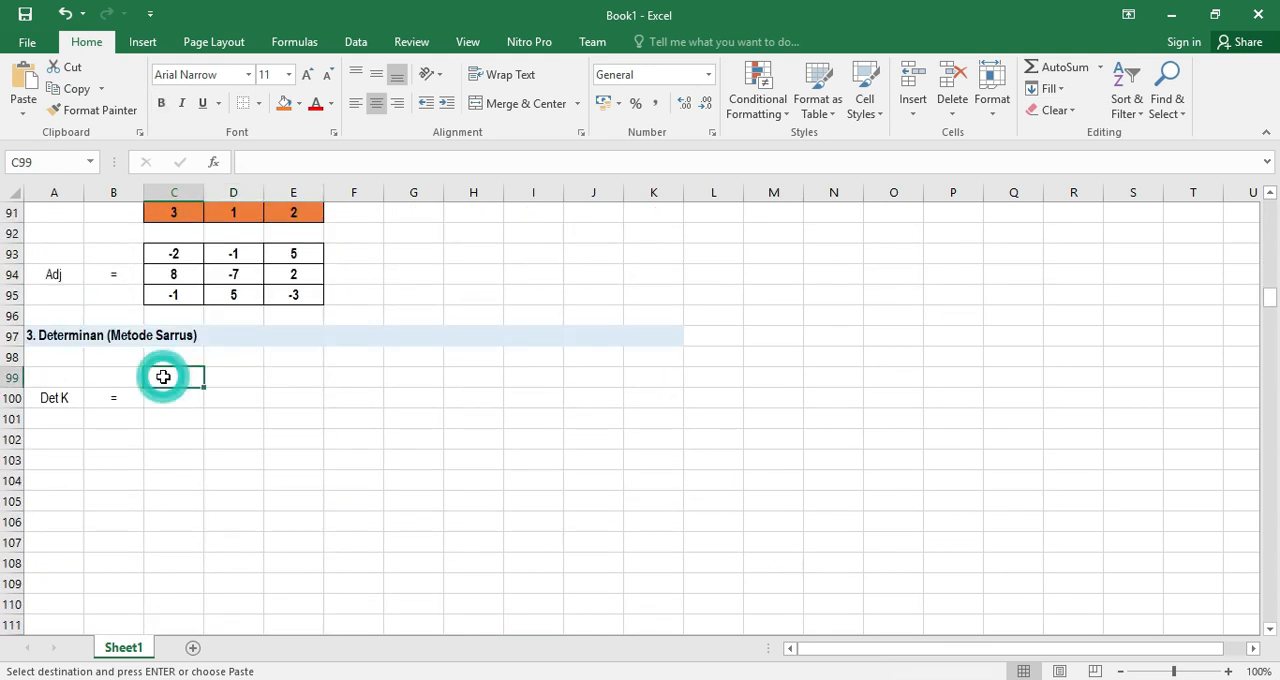
key(ctrl+v)
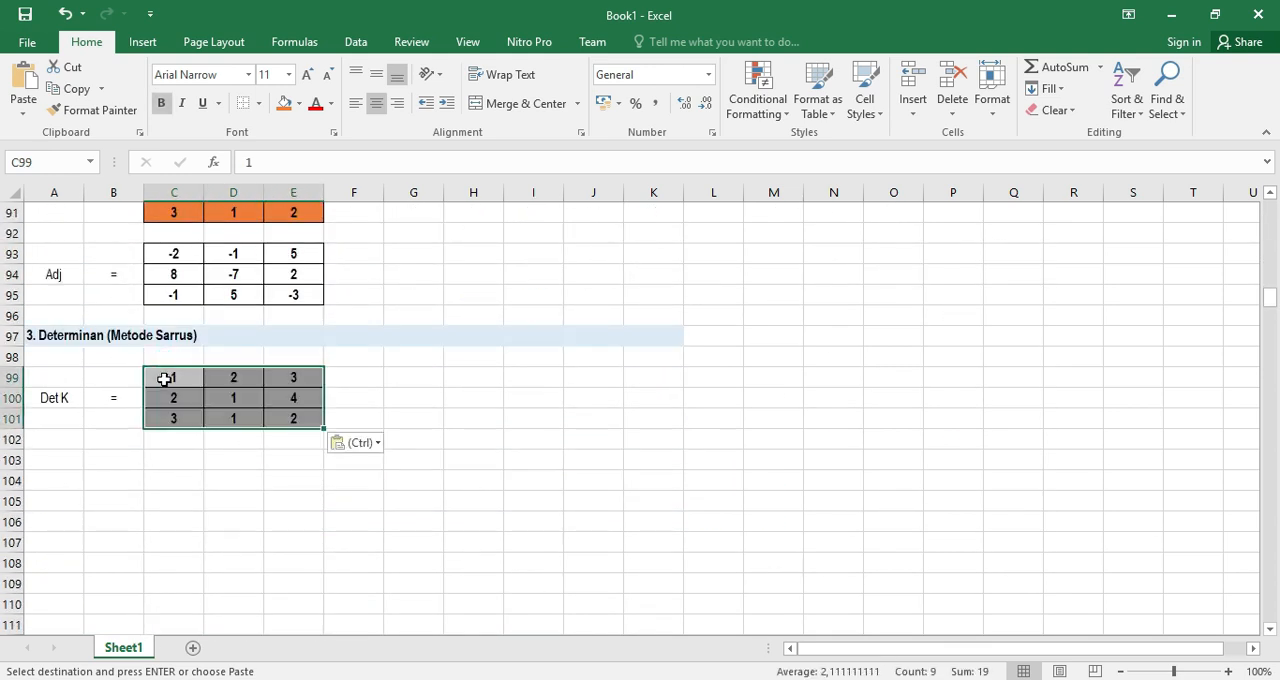
click(343, 395)
Repeat the determinant matrix's first column by copying C99:C101 to F99:F101
drag(176, 373, 169, 413)
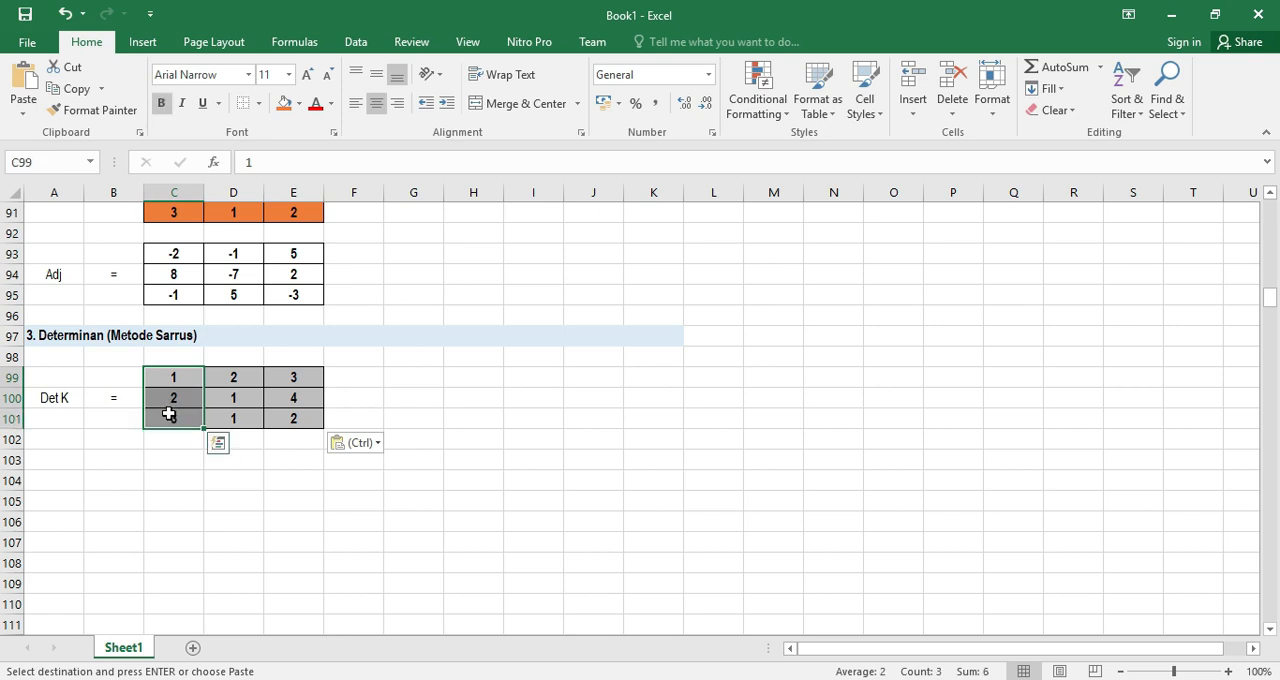
key(ctrl+c)
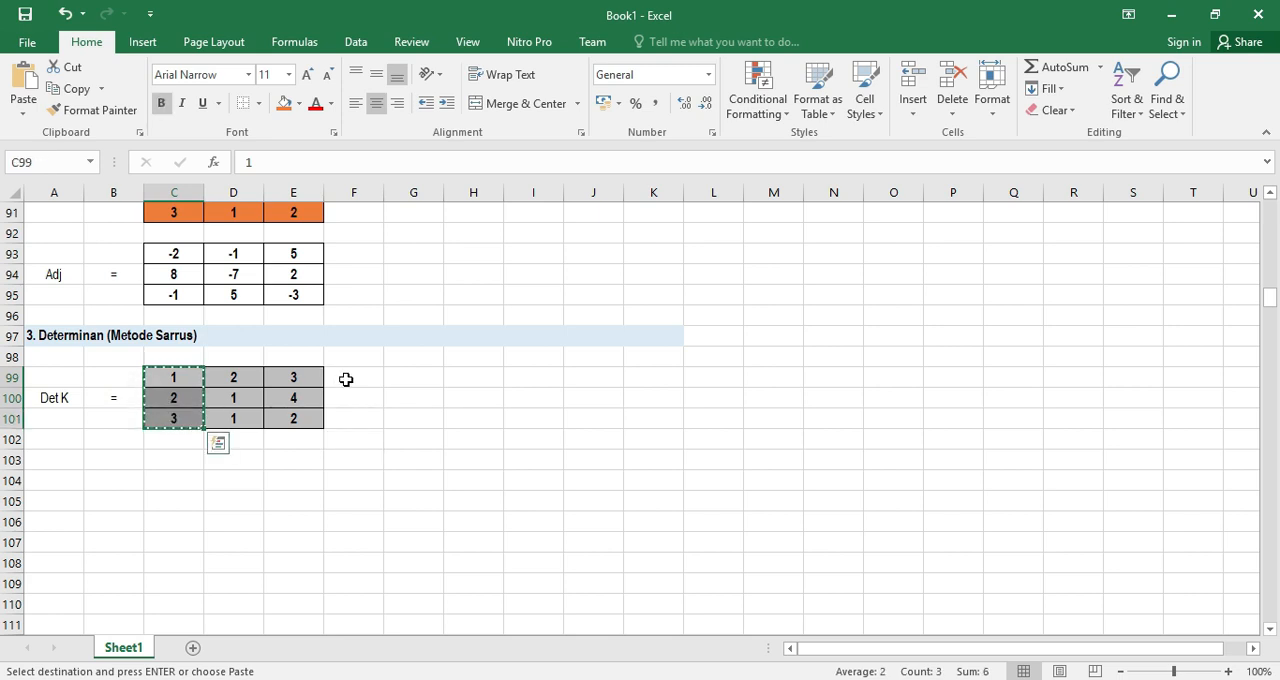
click(345, 379)
click(346, 420)
click(353, 383)
key(ctrl+v)
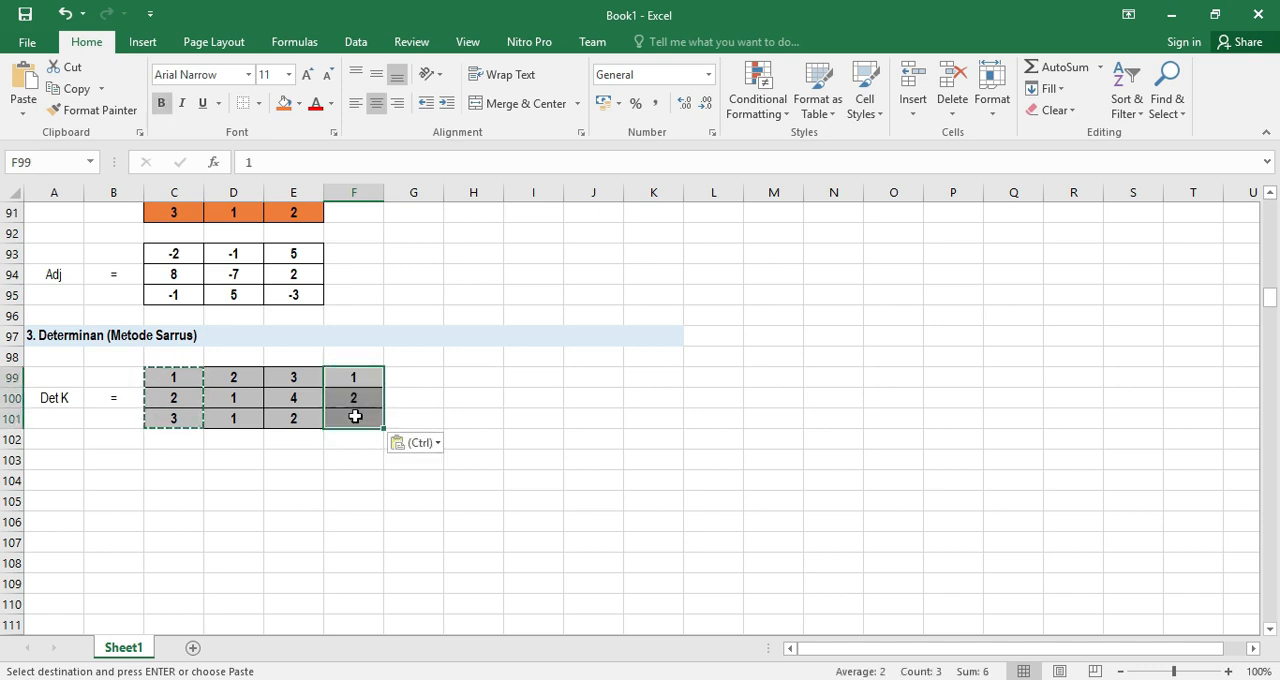
Repeat the determinant matrix's second column by copying D99:D101 to G99:G101
drag(239, 380, 234, 411)
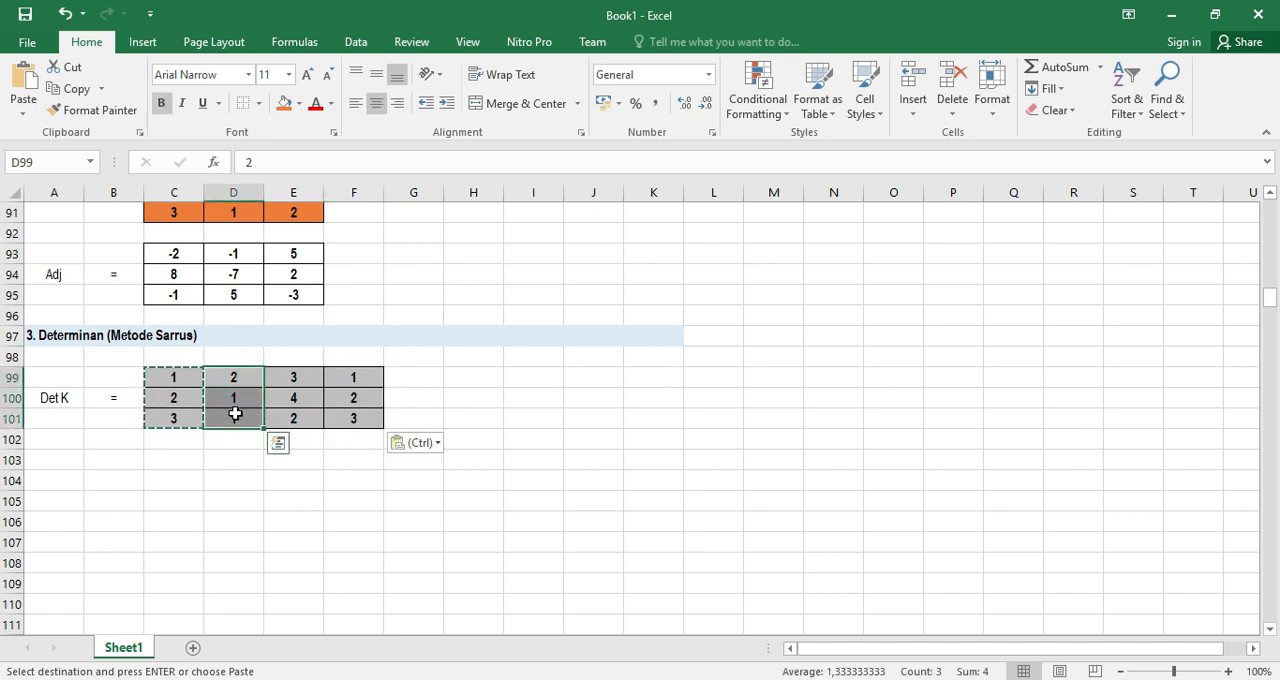
key(ctrl+c)
drag(414, 377, 406, 417)
click(409, 418)
key(ctrl+v)
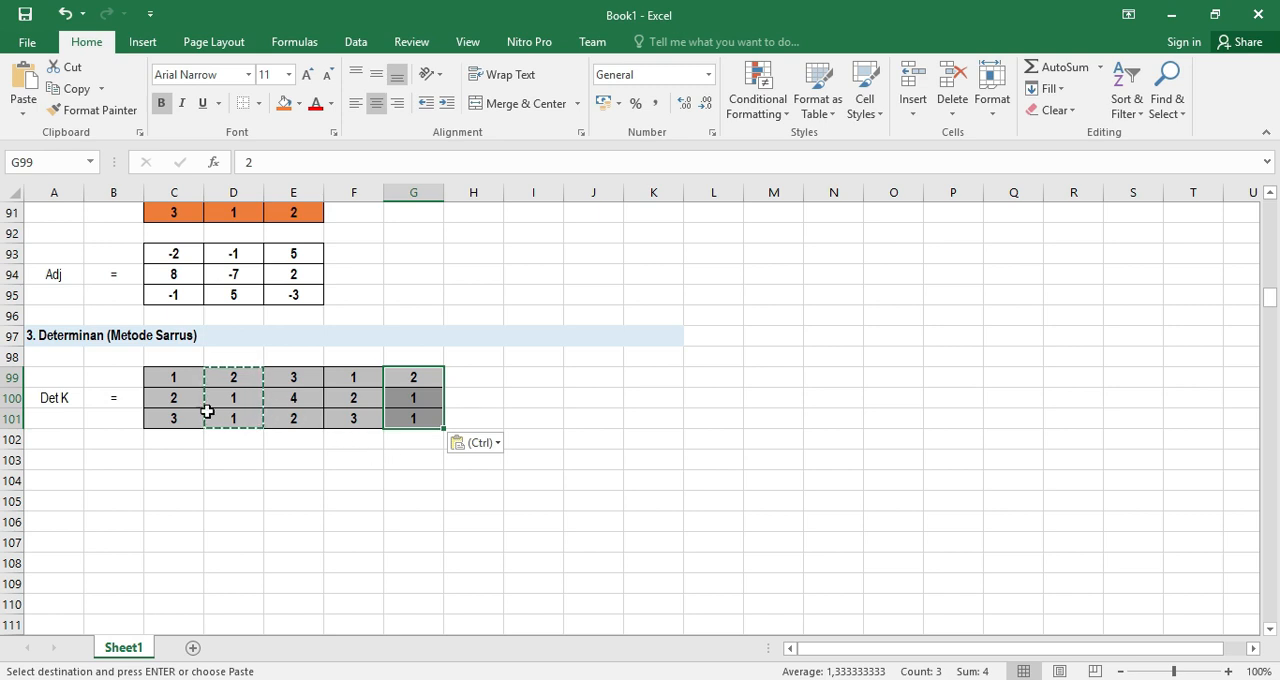
Fill the first downward Sarrus diagonal, cells C99, D100 and E101, with standard red
click(178, 378)
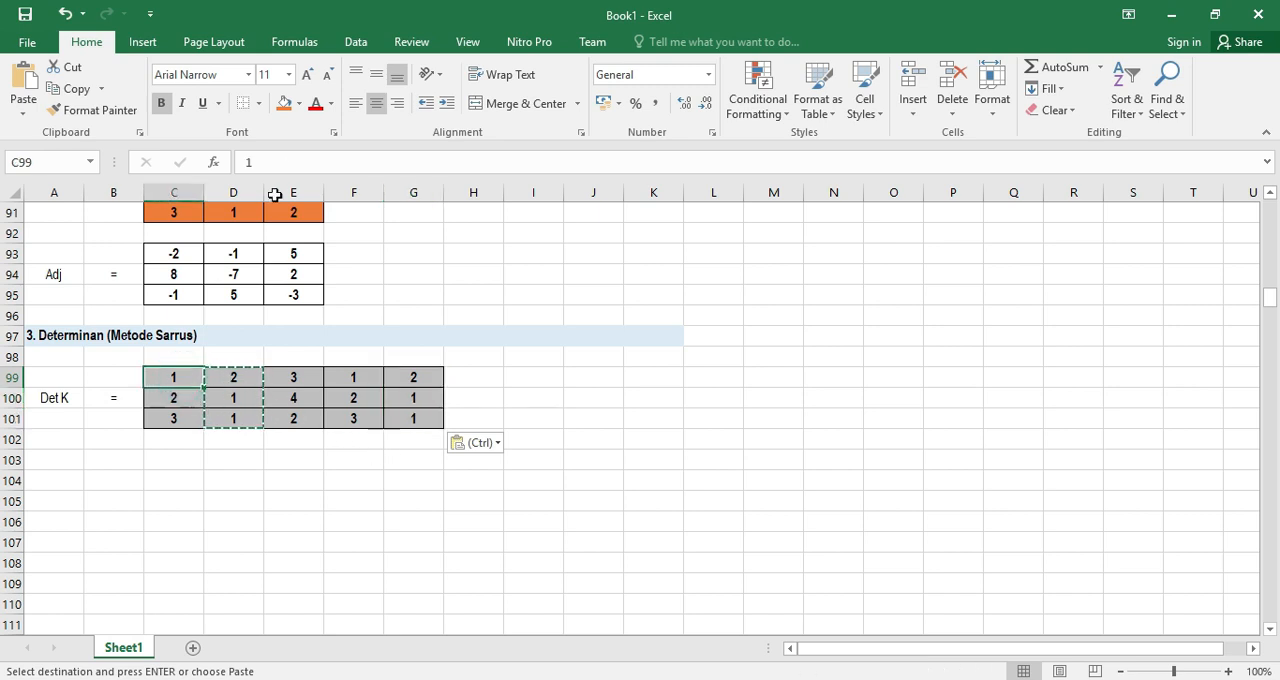
click(298, 105)
click(299, 249)
click(230, 398)
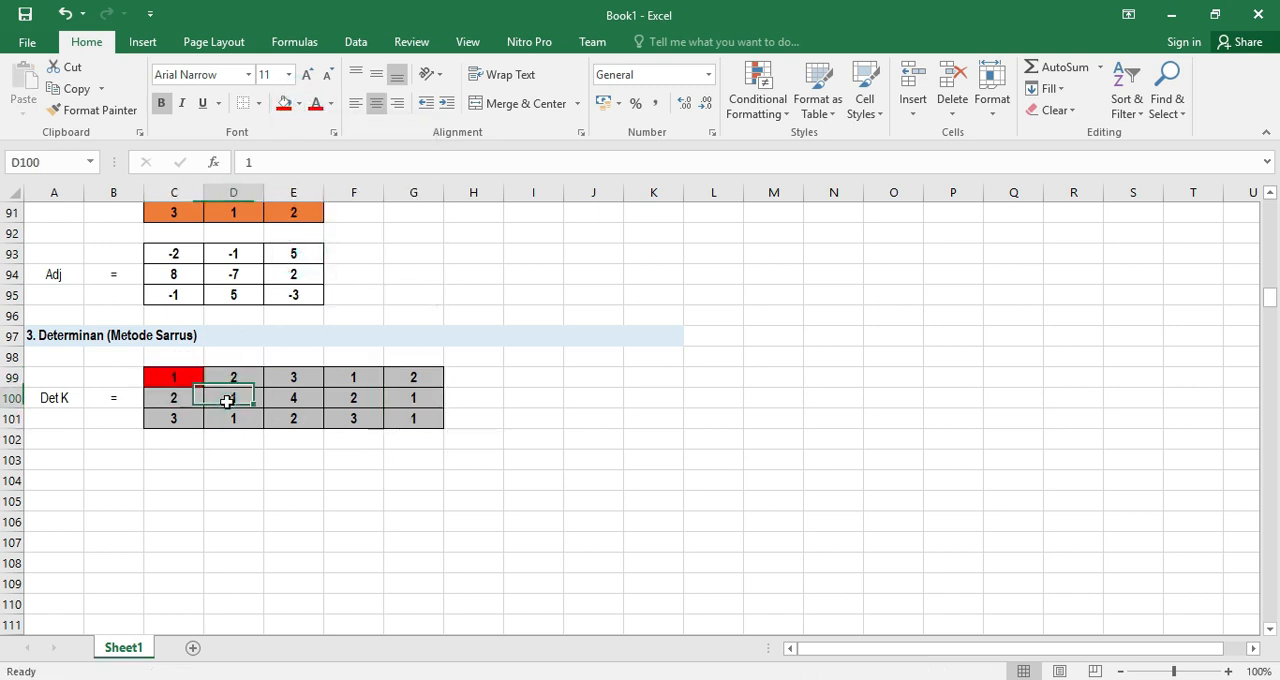
click(285, 104)
click(277, 417)
click(284, 105)
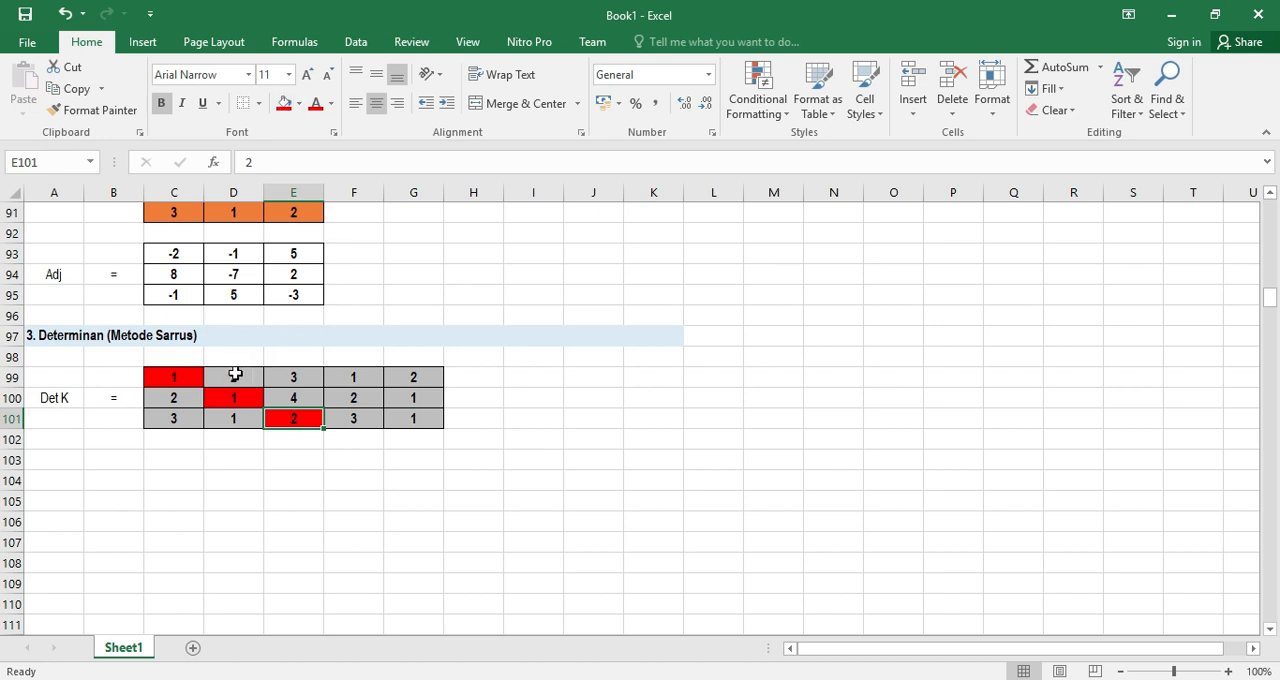
Fill the second downward Sarrus diagonal, cells D99, E100 and F101, with the darker blue theme color
click(236, 375)
click(300, 105)
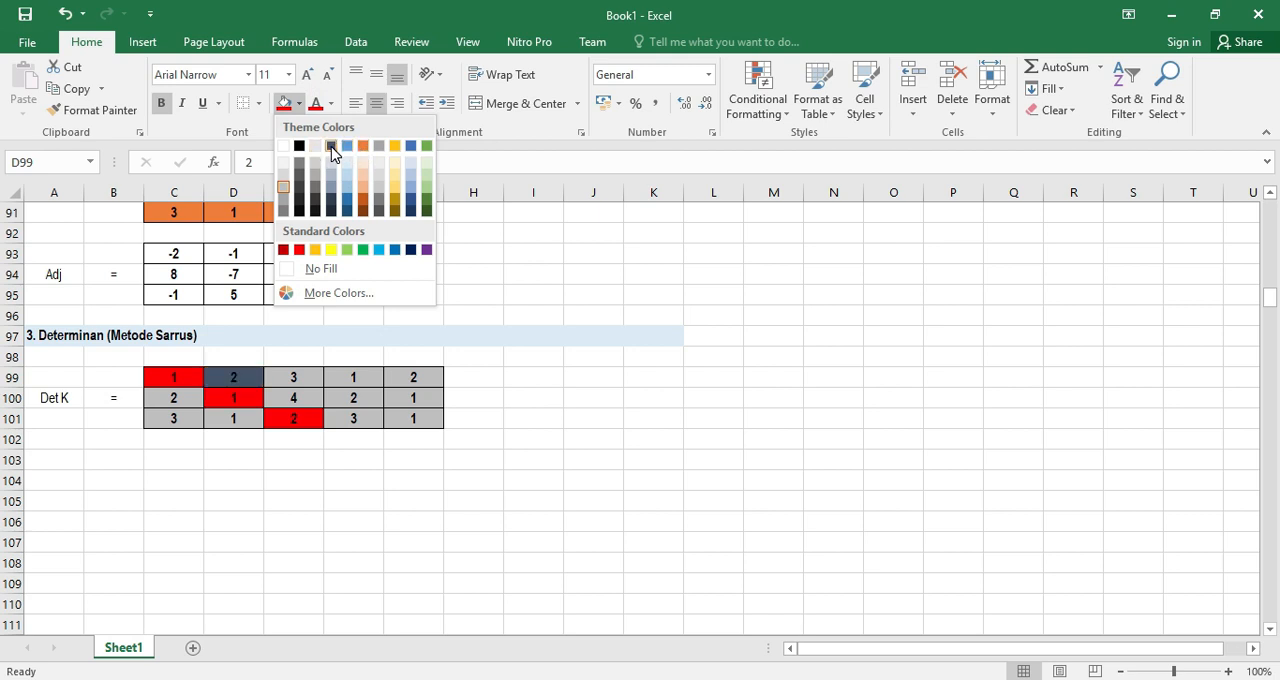
click(331, 146)
click(299, 104)
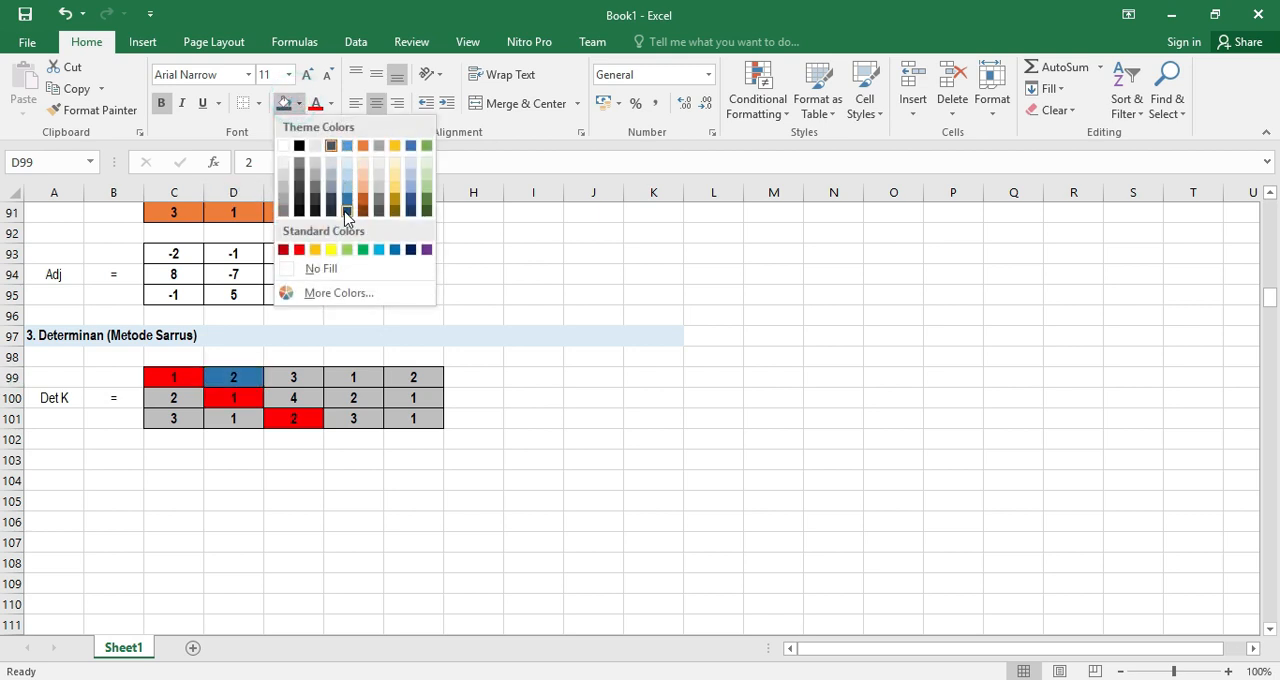
click(347, 195)
click(297, 399)
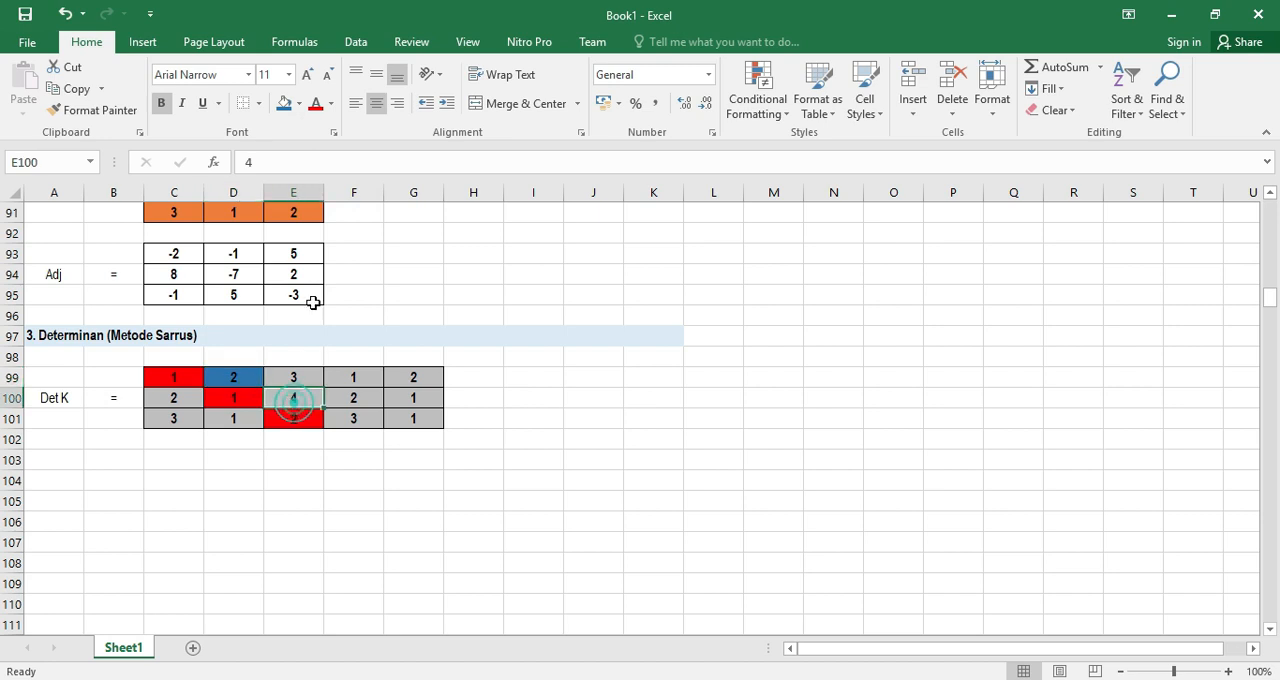
click(299, 104)
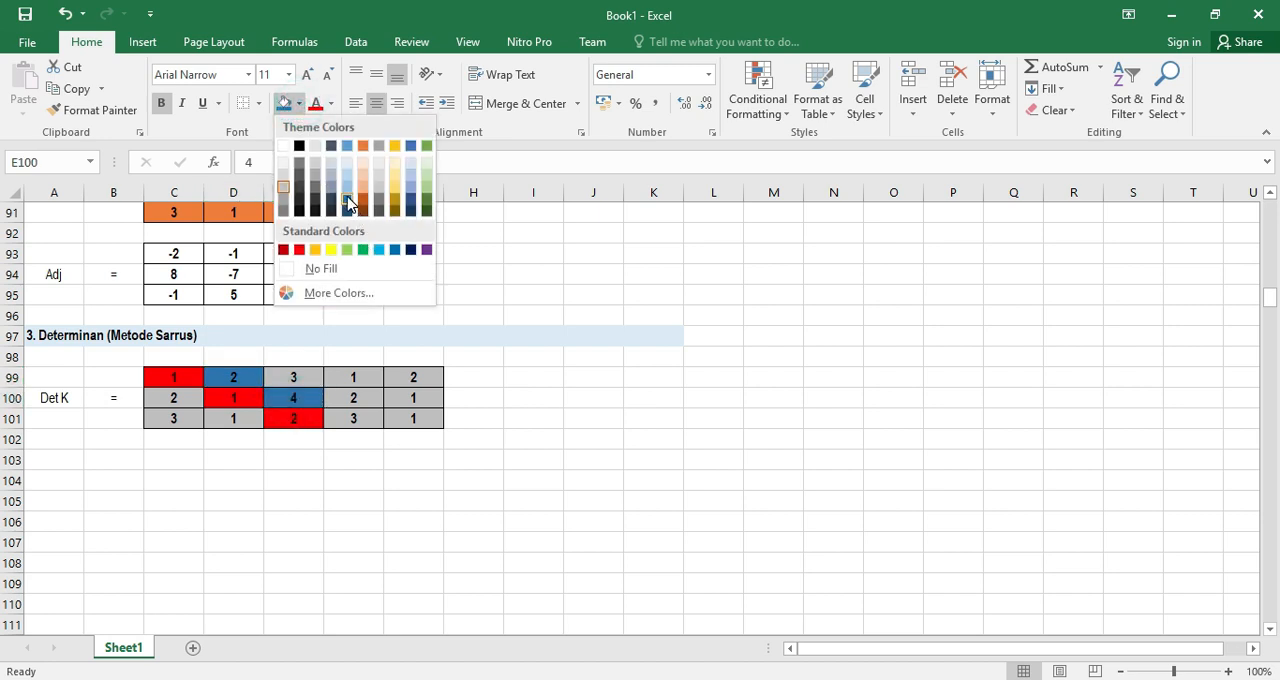
click(347, 199)
click(352, 416)
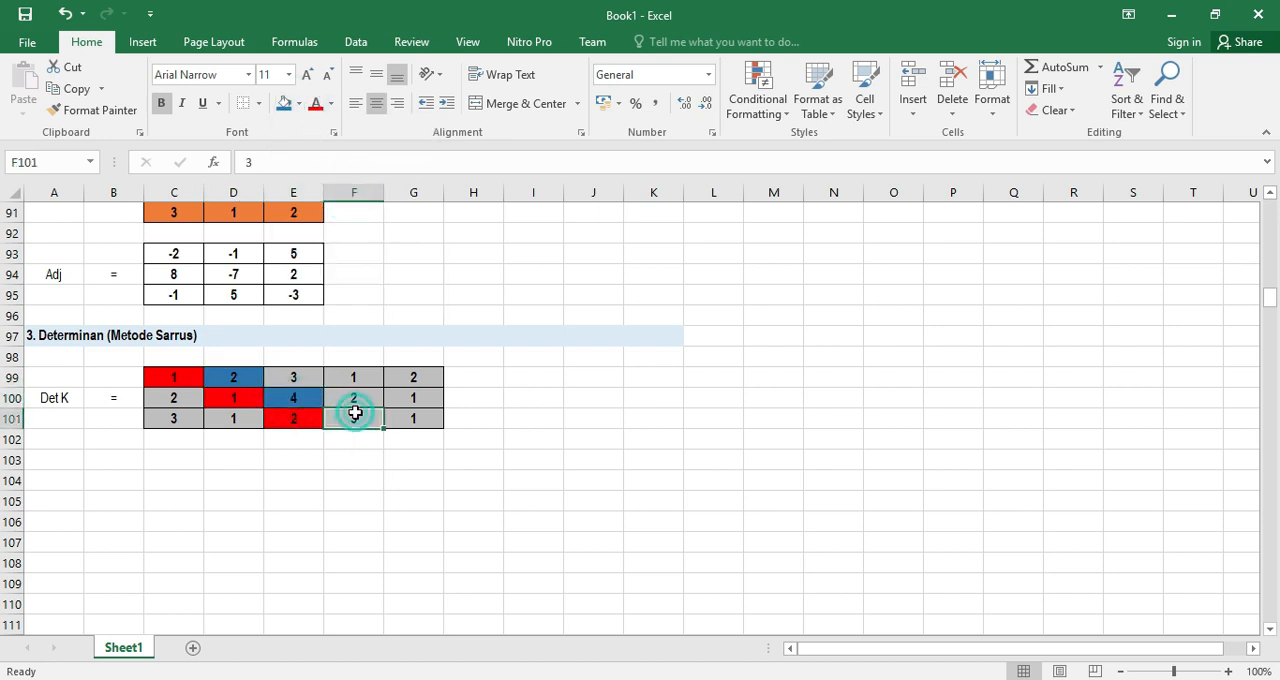
click(299, 104)
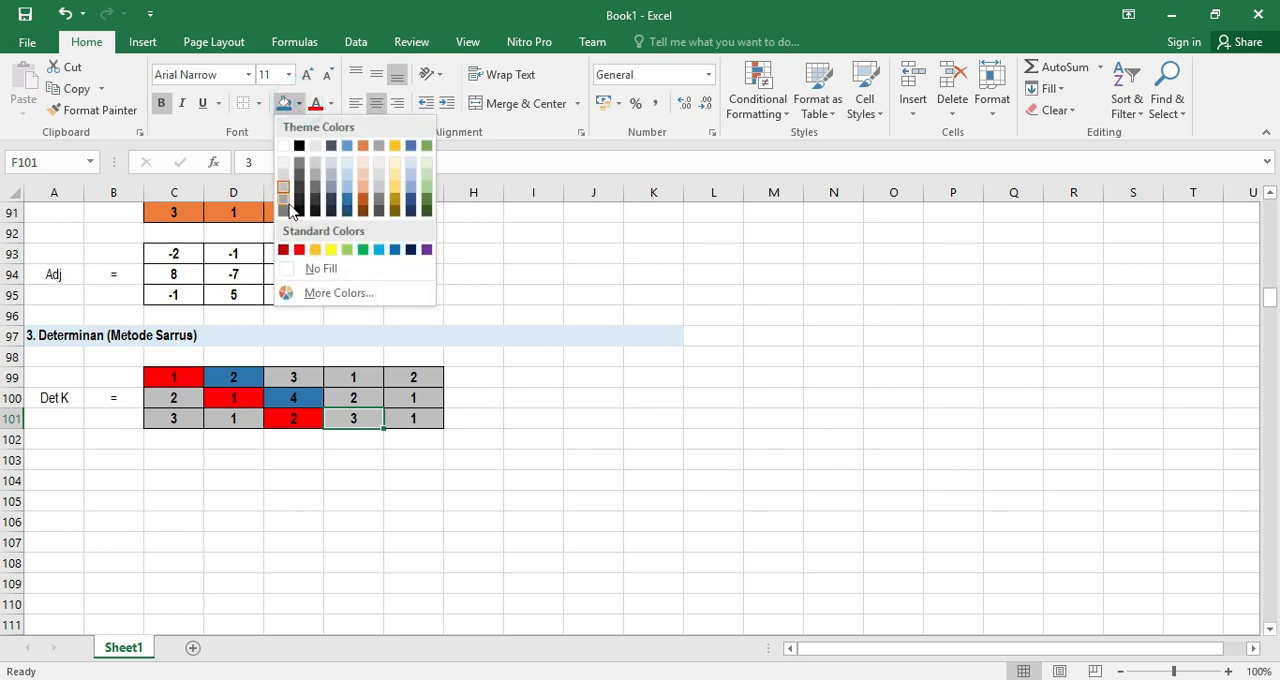
click(347, 199)
Fill the third downward Sarrus diagonal, cells E99, F100 and G101, with the green theme color
click(296, 372)
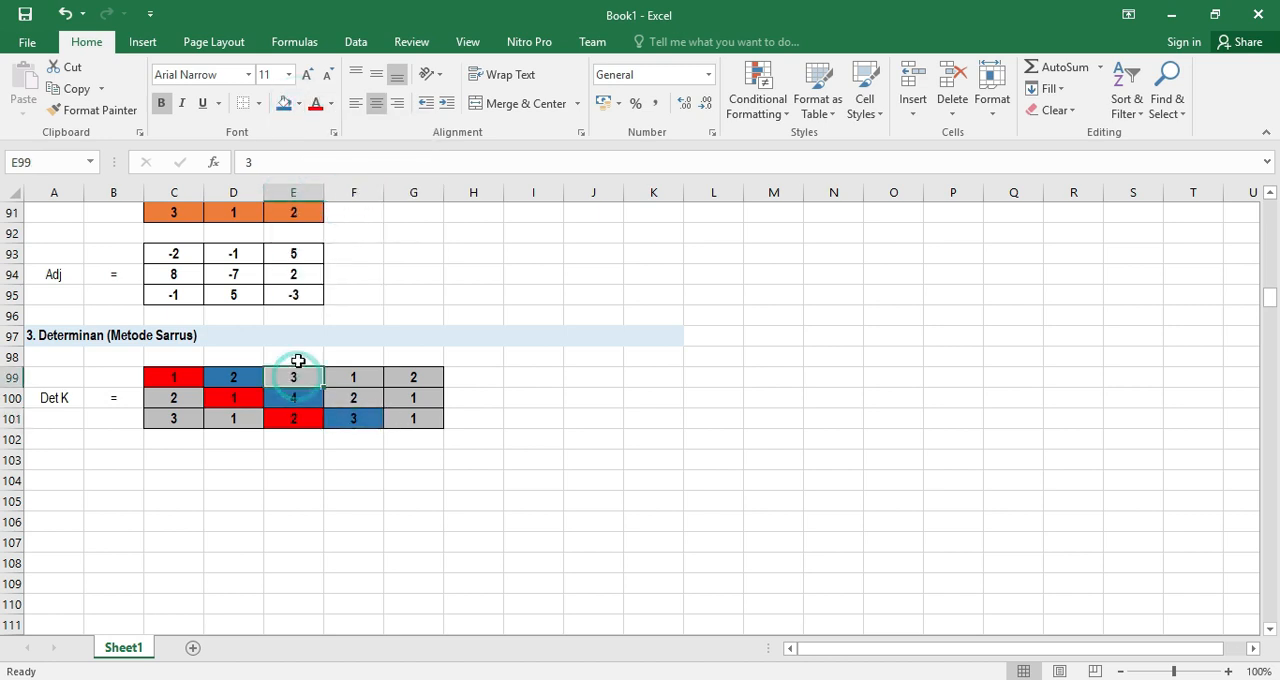
click(299, 104)
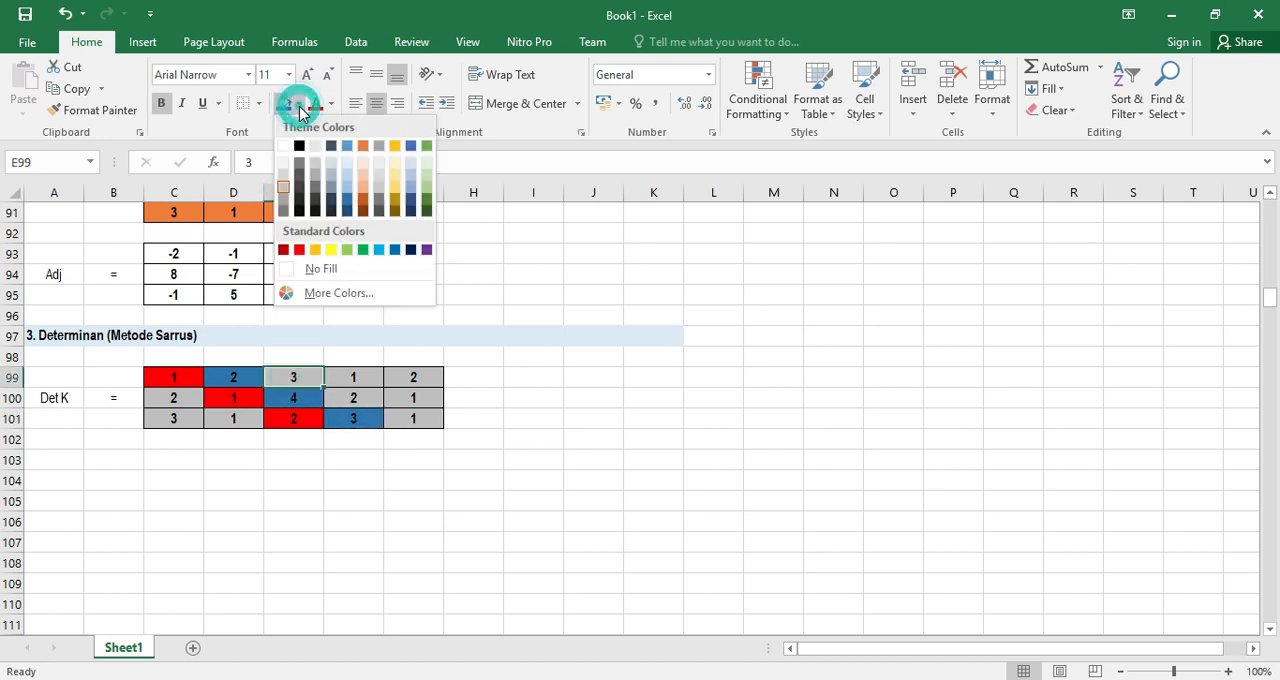
click(426, 143)
click(357, 398)
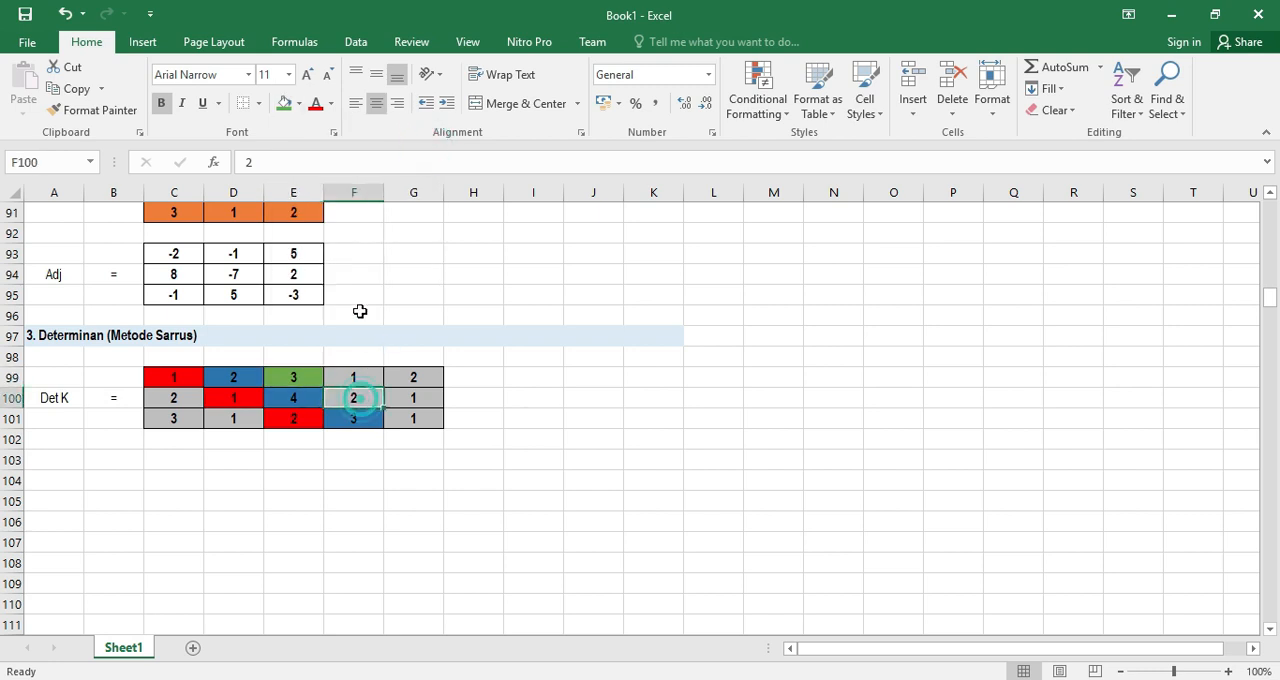
click(300, 104)
click(427, 146)
click(415, 420)
click(284, 103)
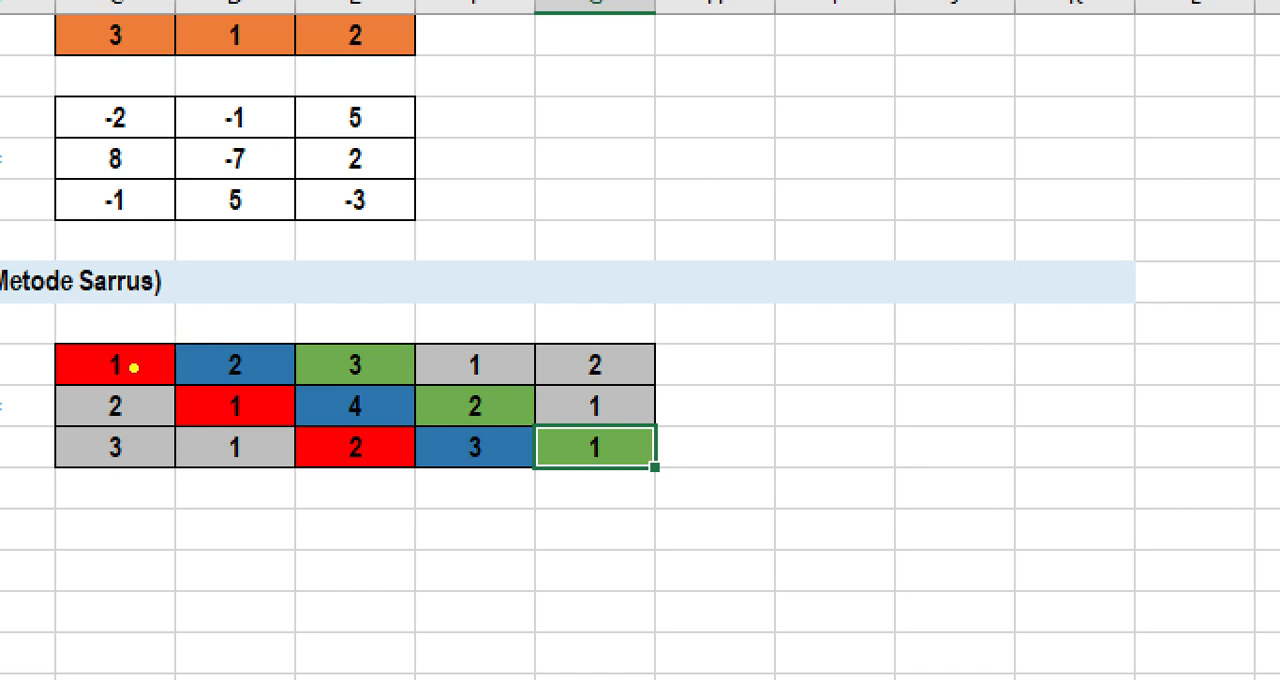
drag(340, 449, 117, 357)
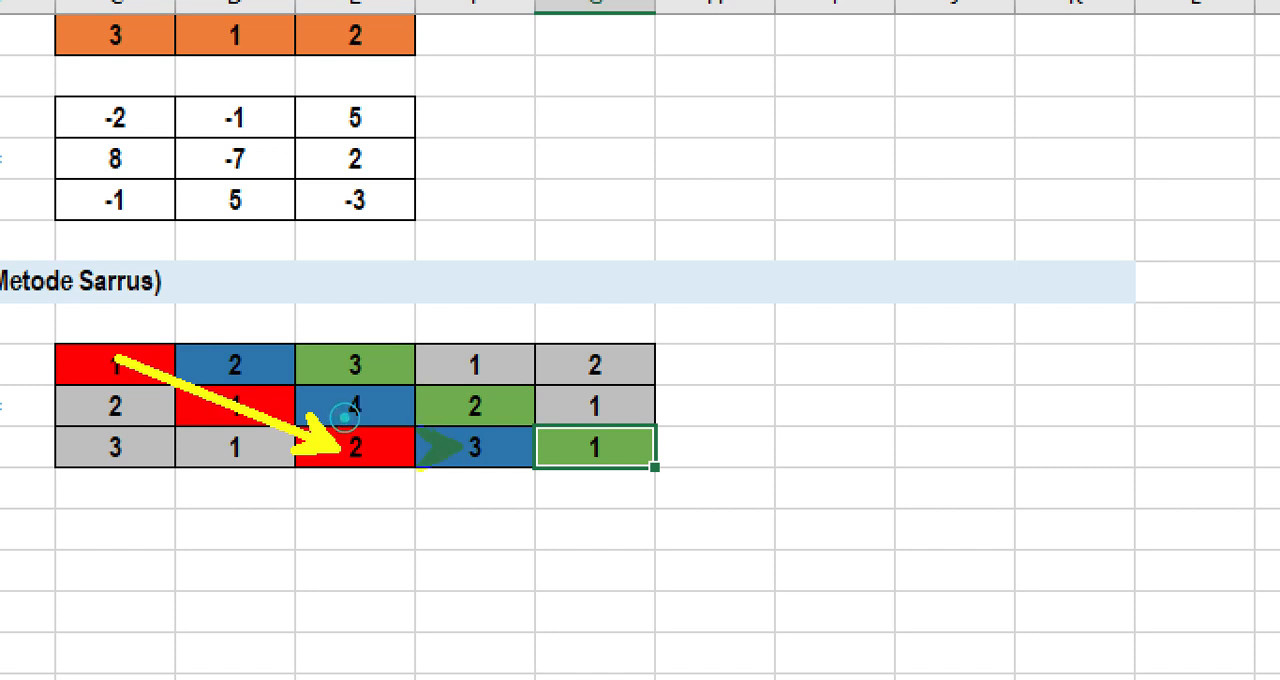
drag(445, 447, 234, 354)
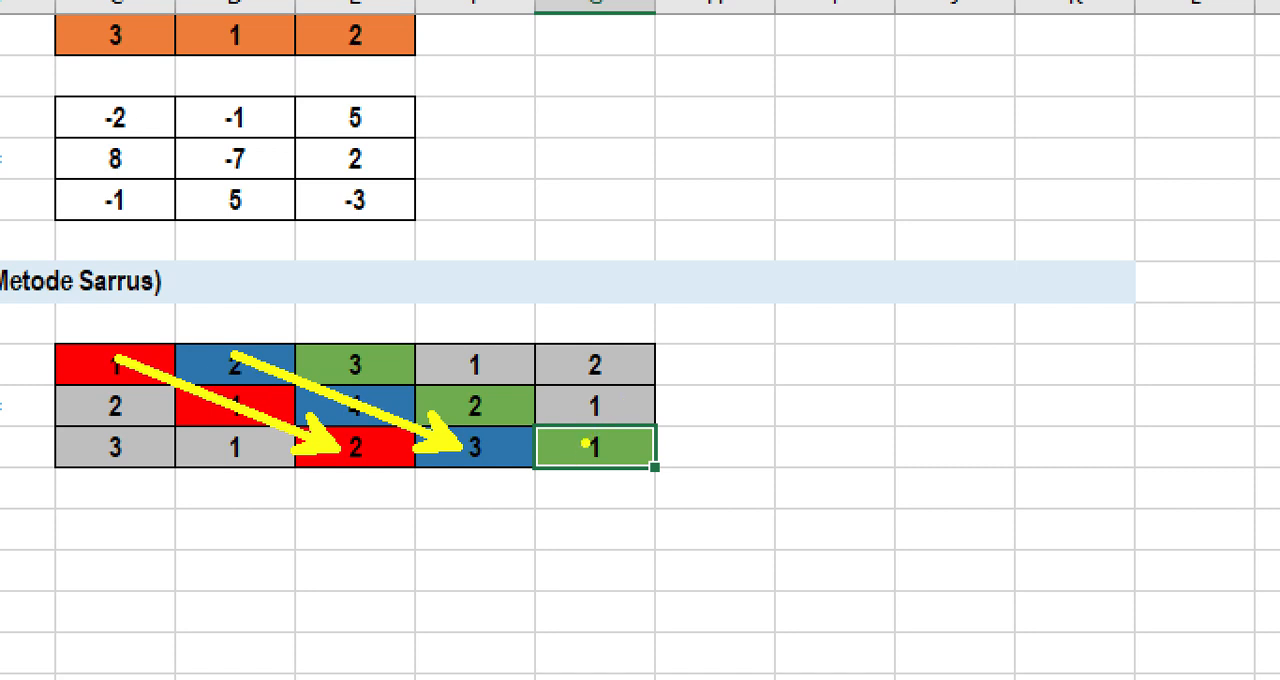
drag(578, 447, 325, 343)
drag(582, 447, 588, 447)
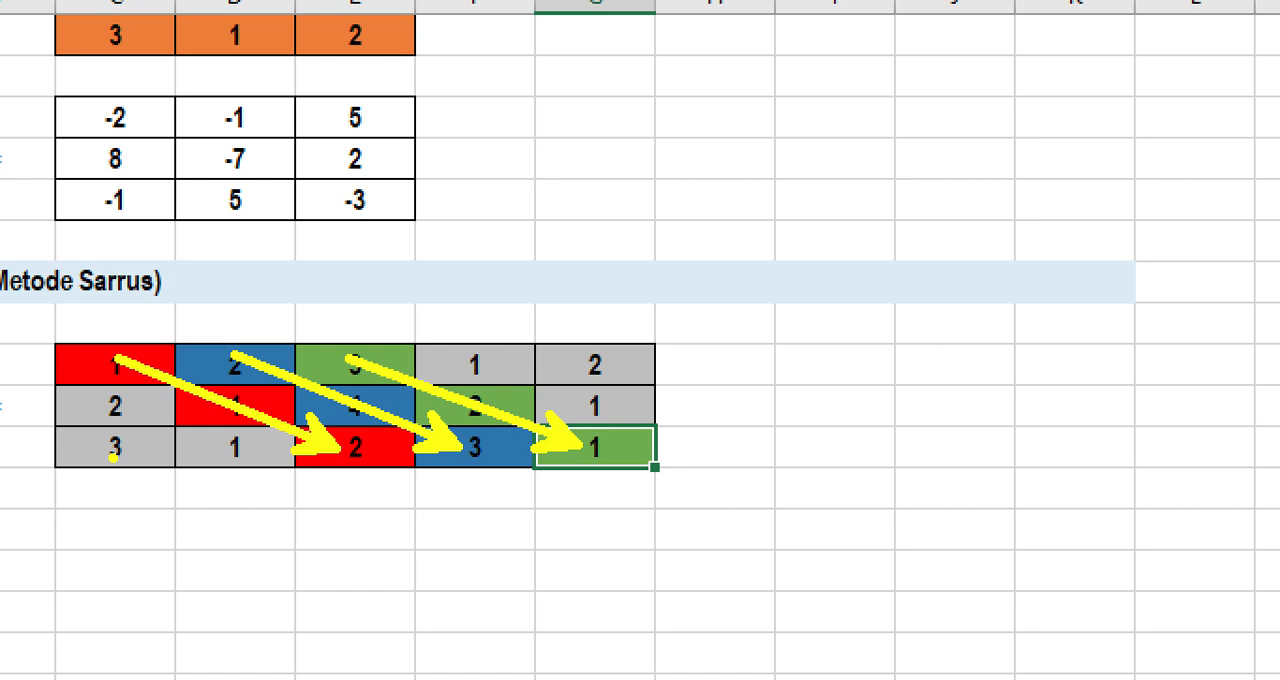
key(b)
mouse_move(376, 360)
mouse_down()
mouse_move(177, 449)
mouse_move(120, 458)
mouse_move(119, 447)
mouse_up()
drag(490, 357, 248, 447)
drag(591, 370, 364, 454)
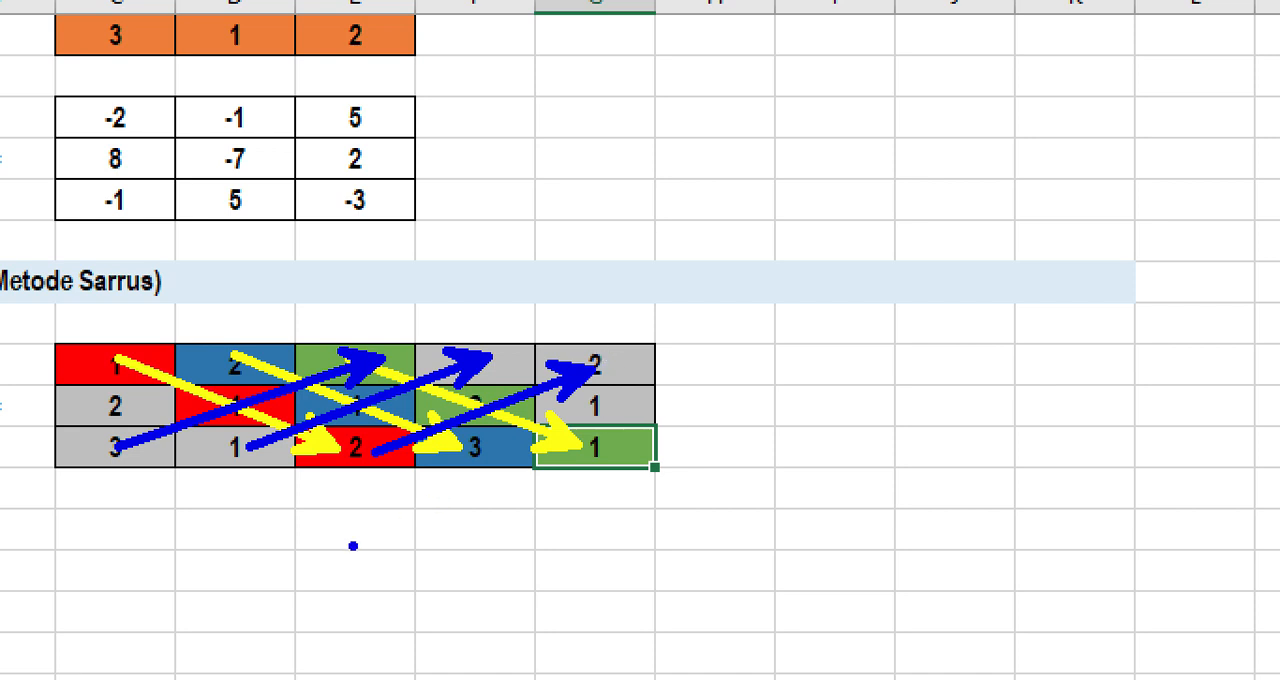
key(Escape)
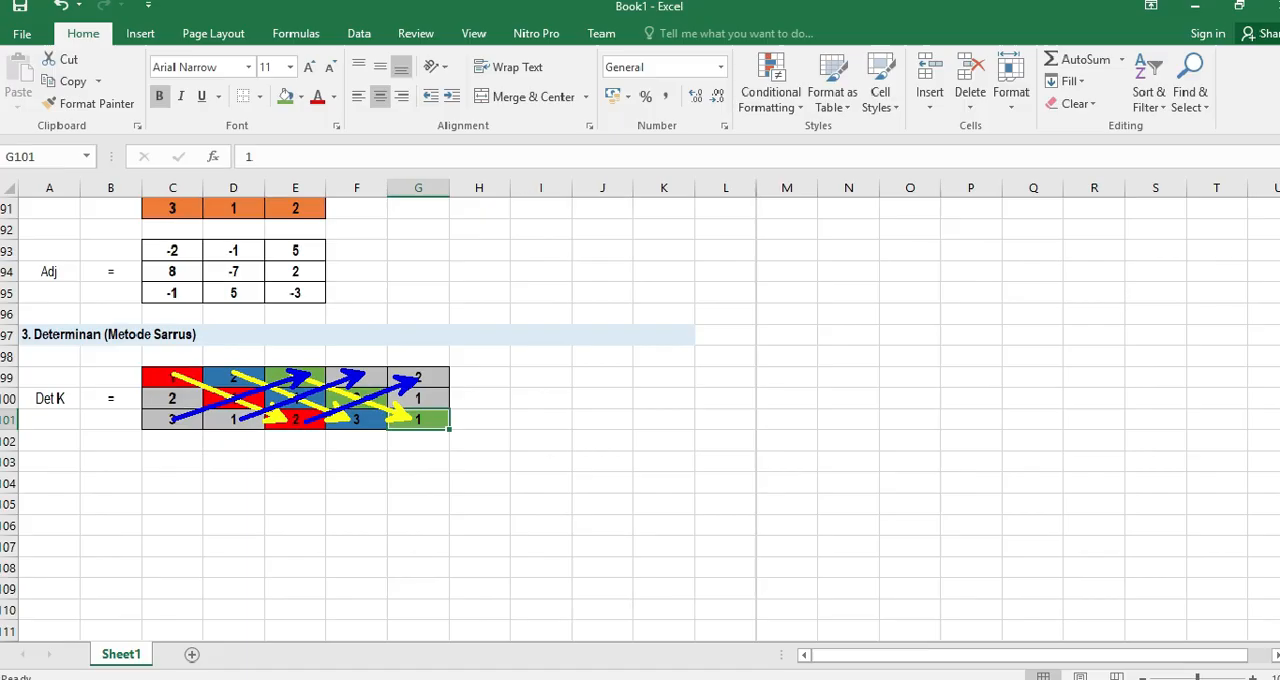
Enter an equals sign in H100, beside the extended Det K matrix
click(491, 397)
text(=)
key(Return)
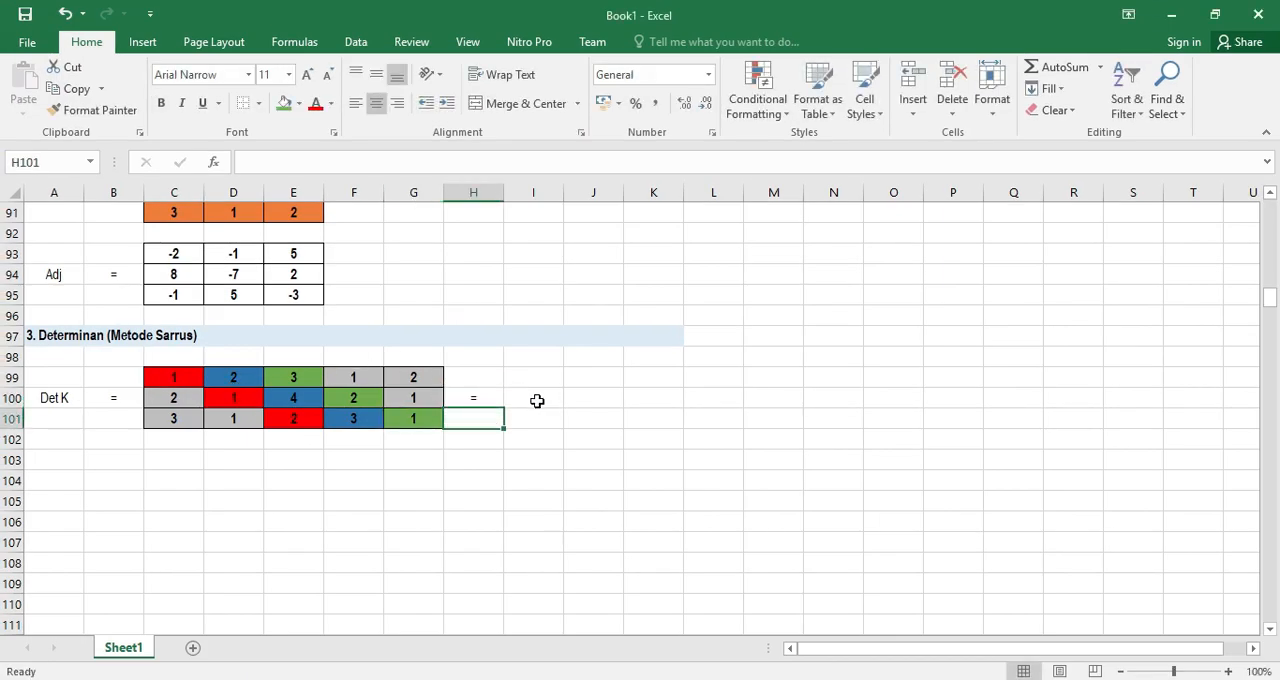
Begin the determinant formula in I100 with the product of the red diagonal, =C99*D100*E101
click(536, 400)
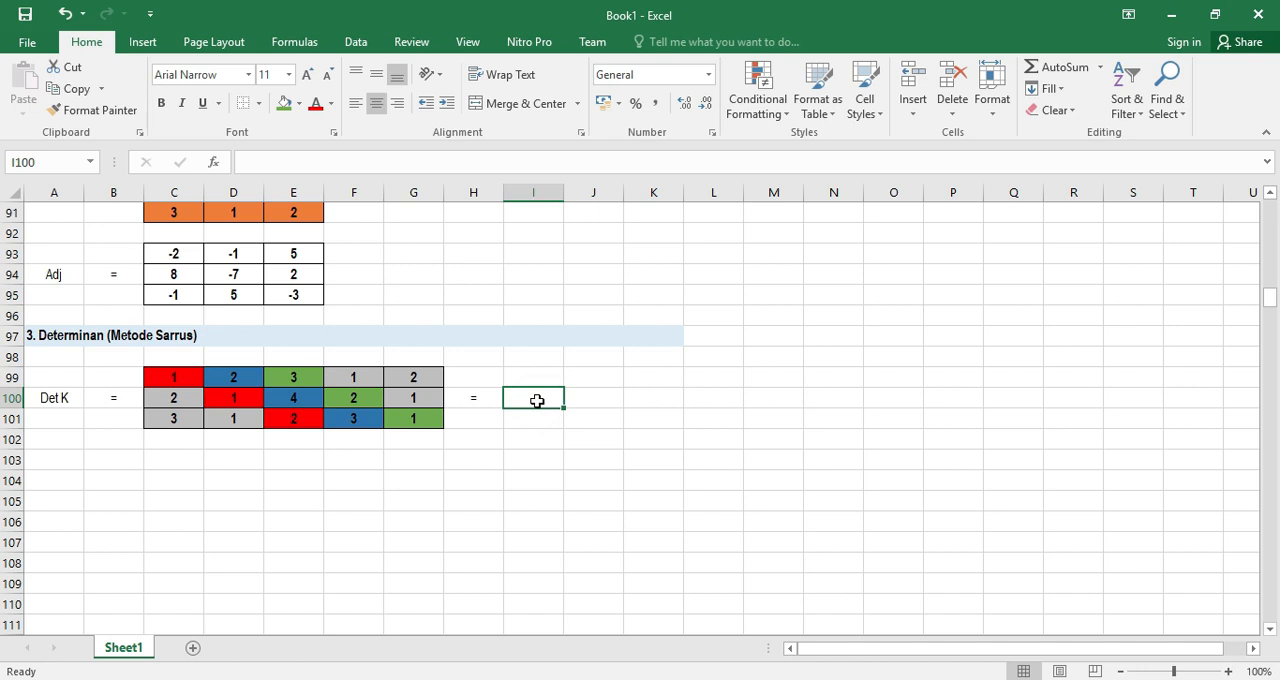
text(=)
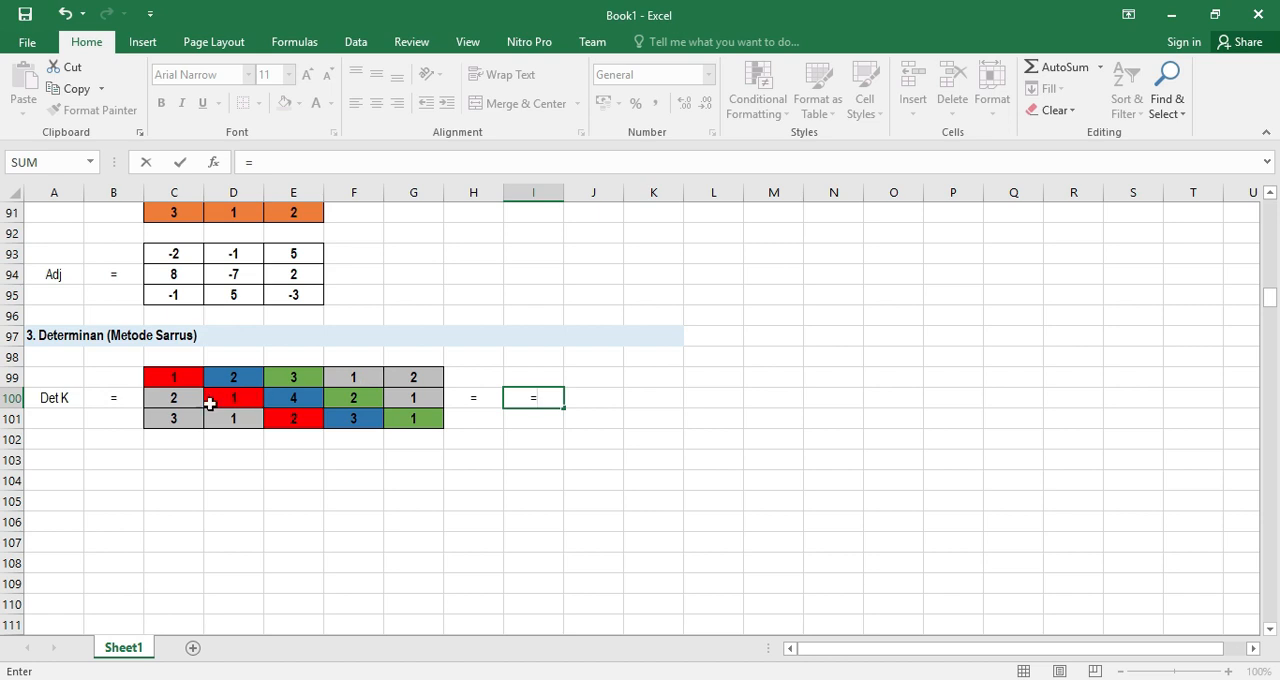
click(172, 378)
text(*)
click(226, 397)
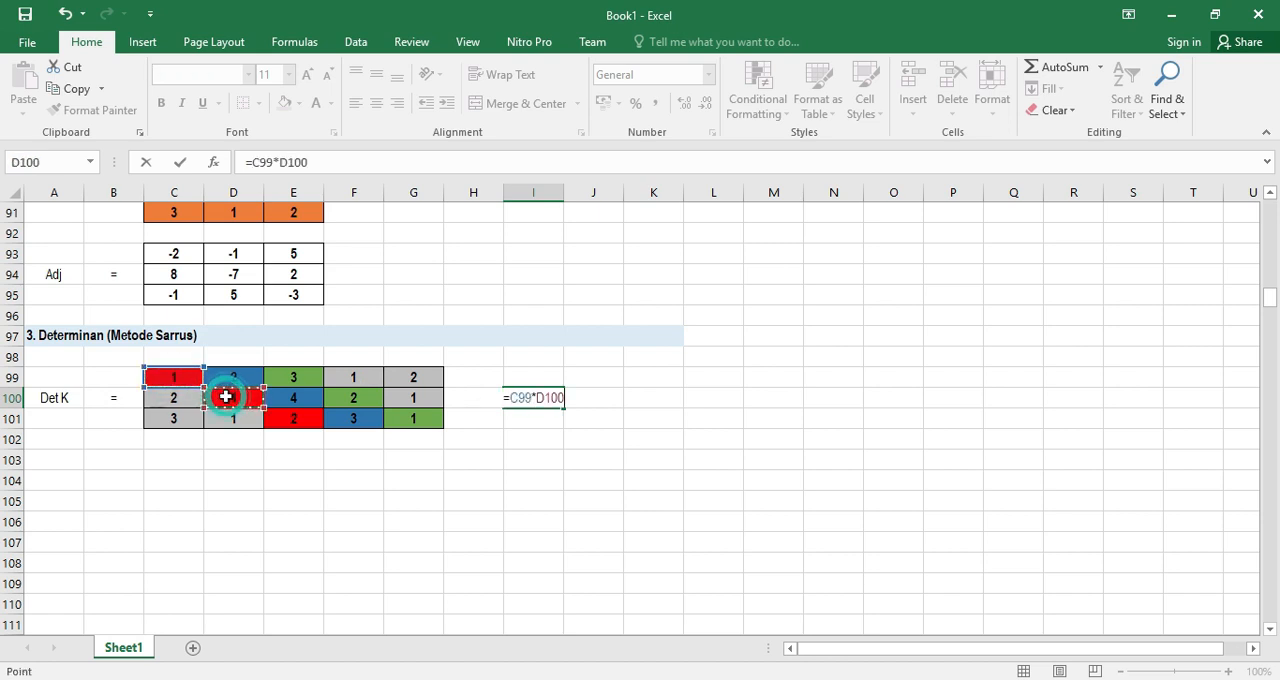
text(*)
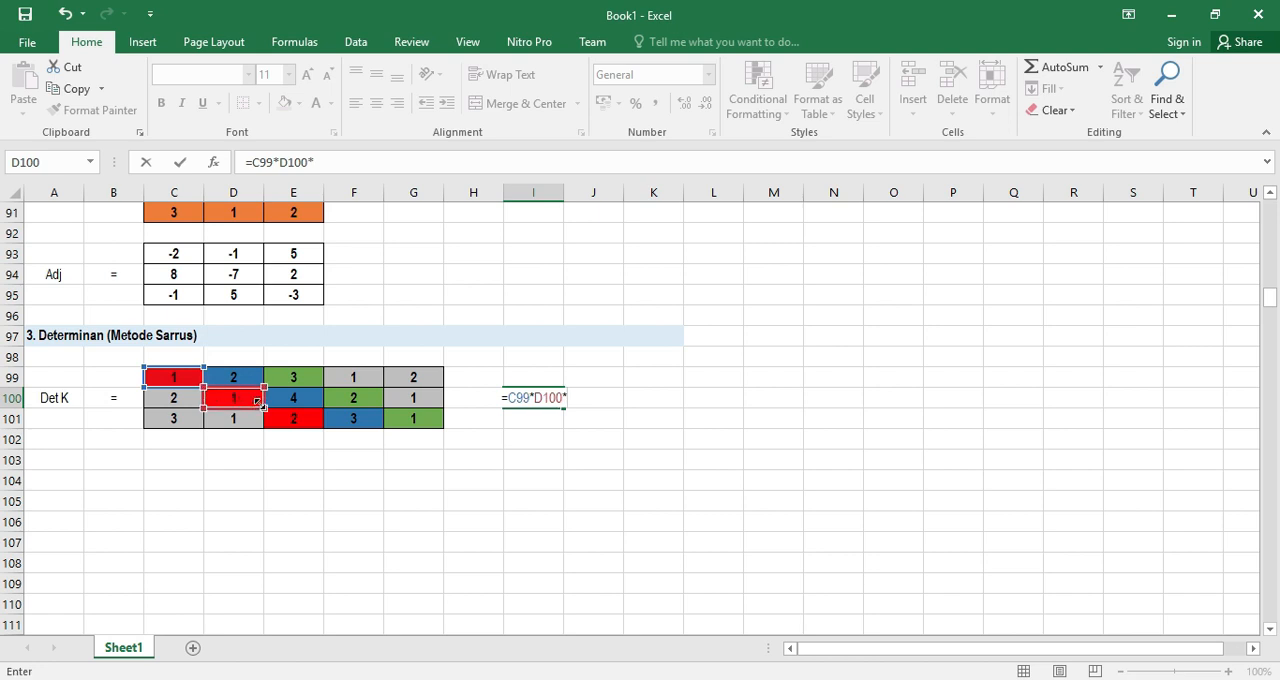
click(288, 418)
Add the product of the blue diagonal, +D99*E100*F101, to the determinant formula in I100
text(+)
click(244, 378)
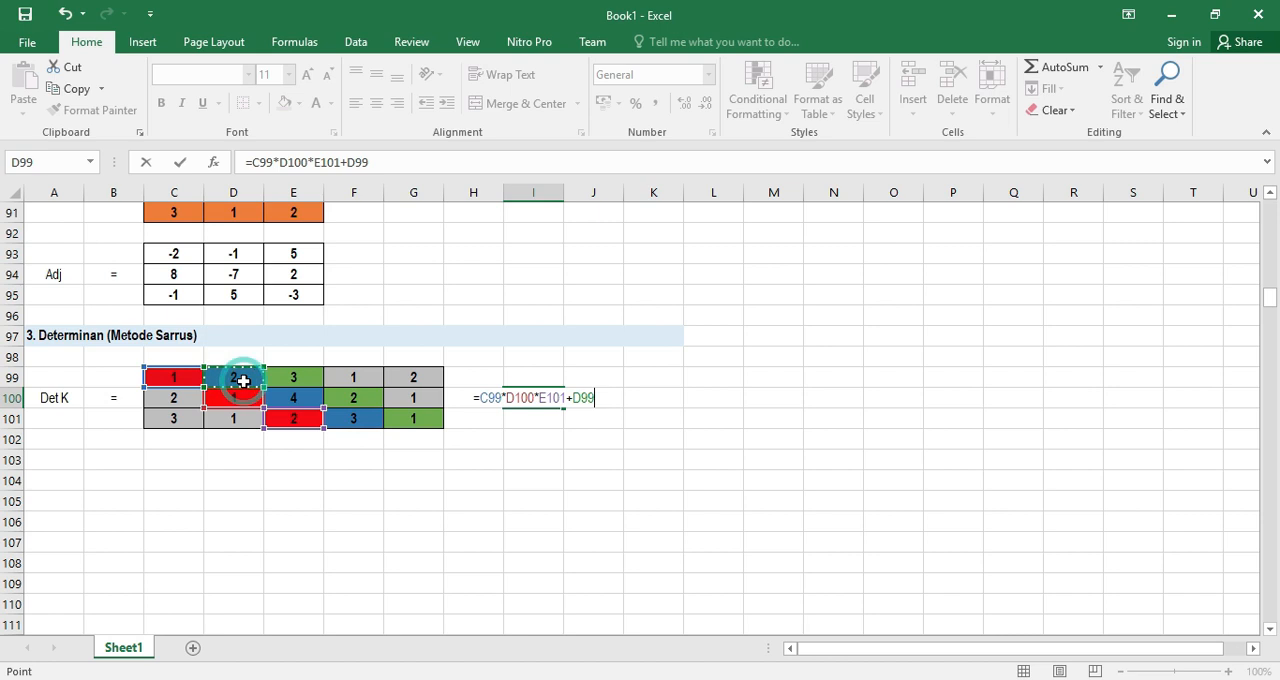
text(*)
click(294, 398)
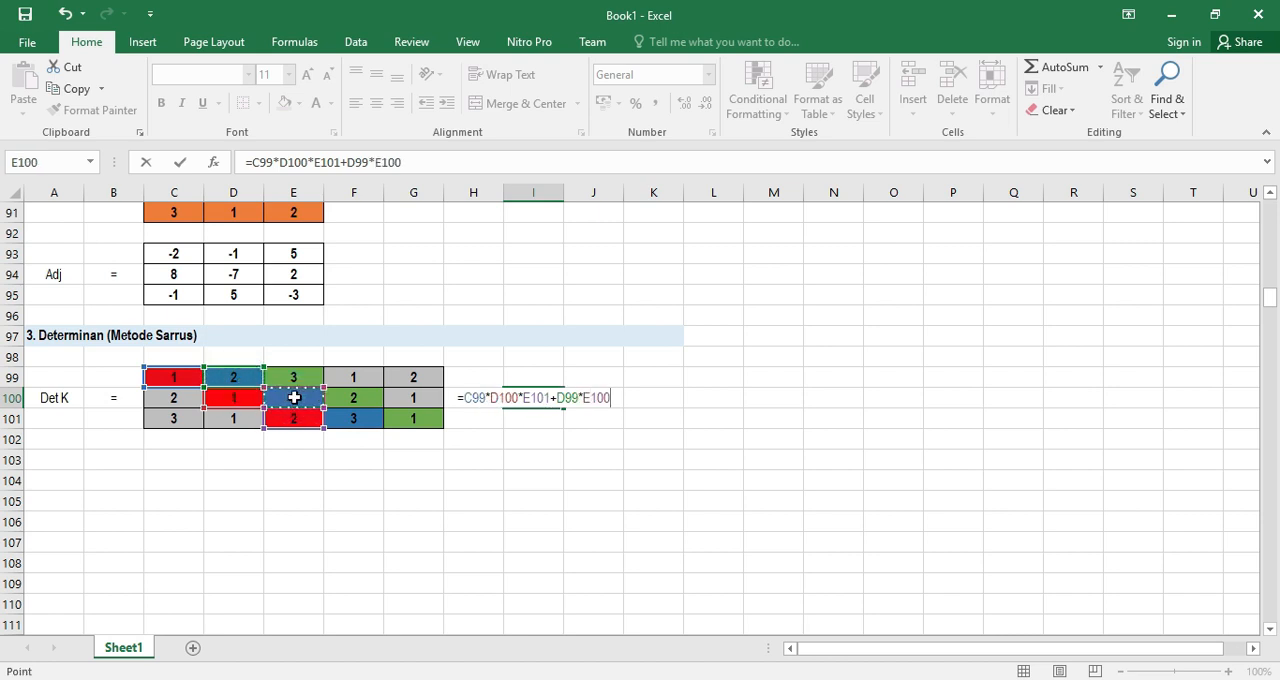
text(*)
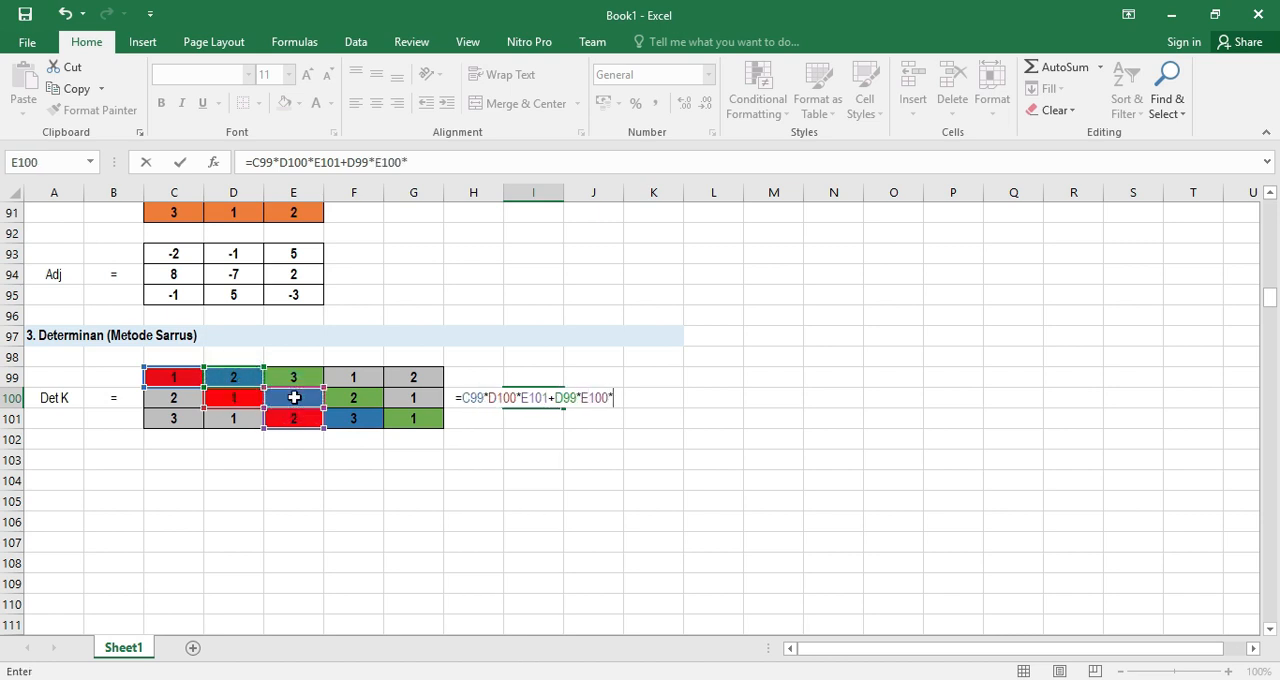
click(352, 419)
Add the product of the green diagonal, +E99*F100*G101, to the determinant formula in I100
text(+)
click(298, 377)
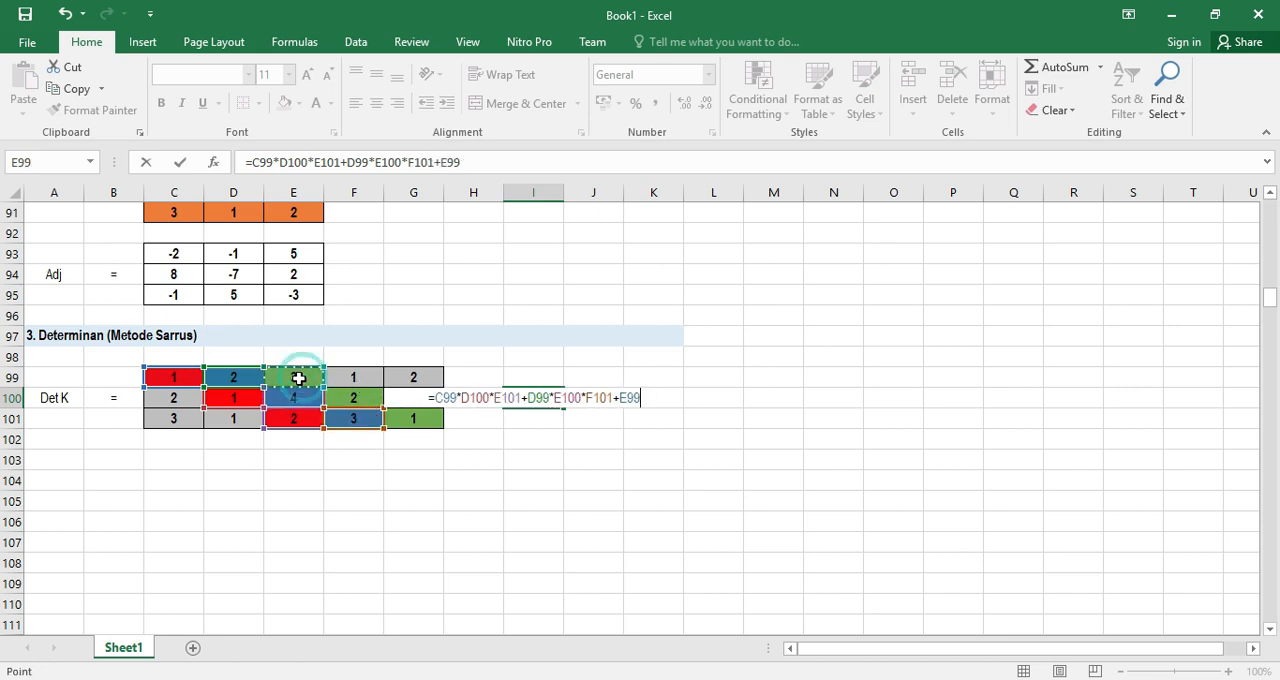
text(*)
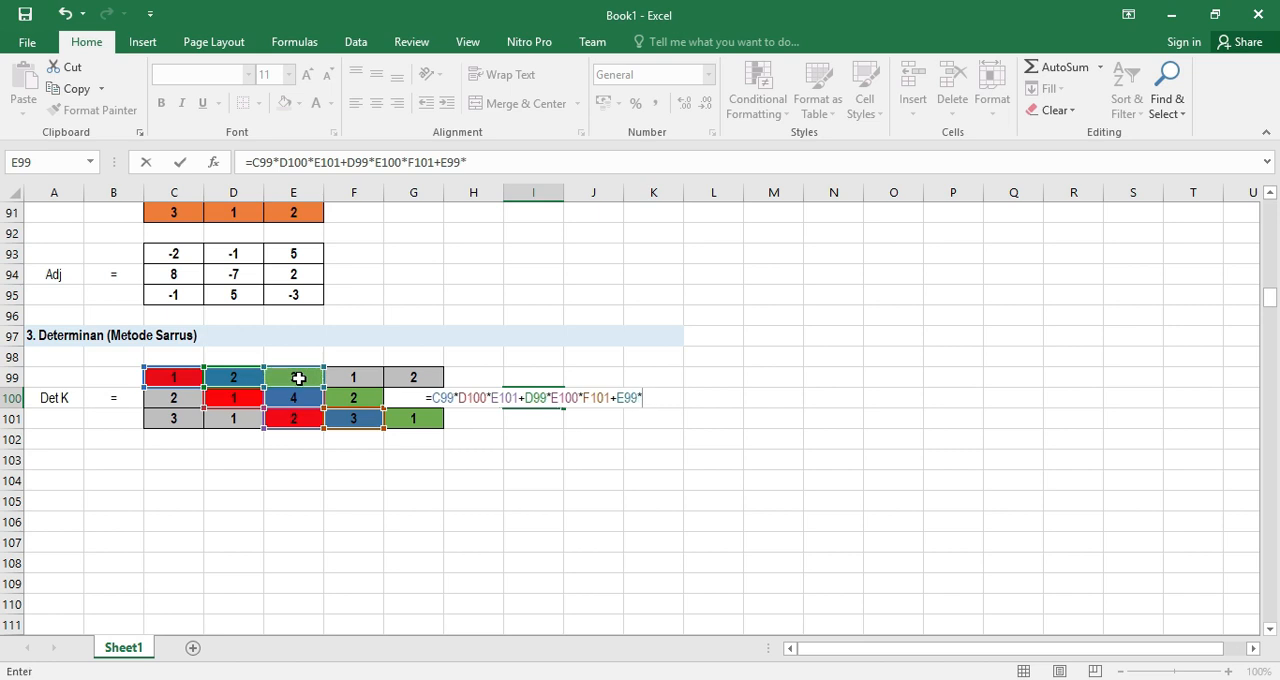
click(351, 398)
text(*)
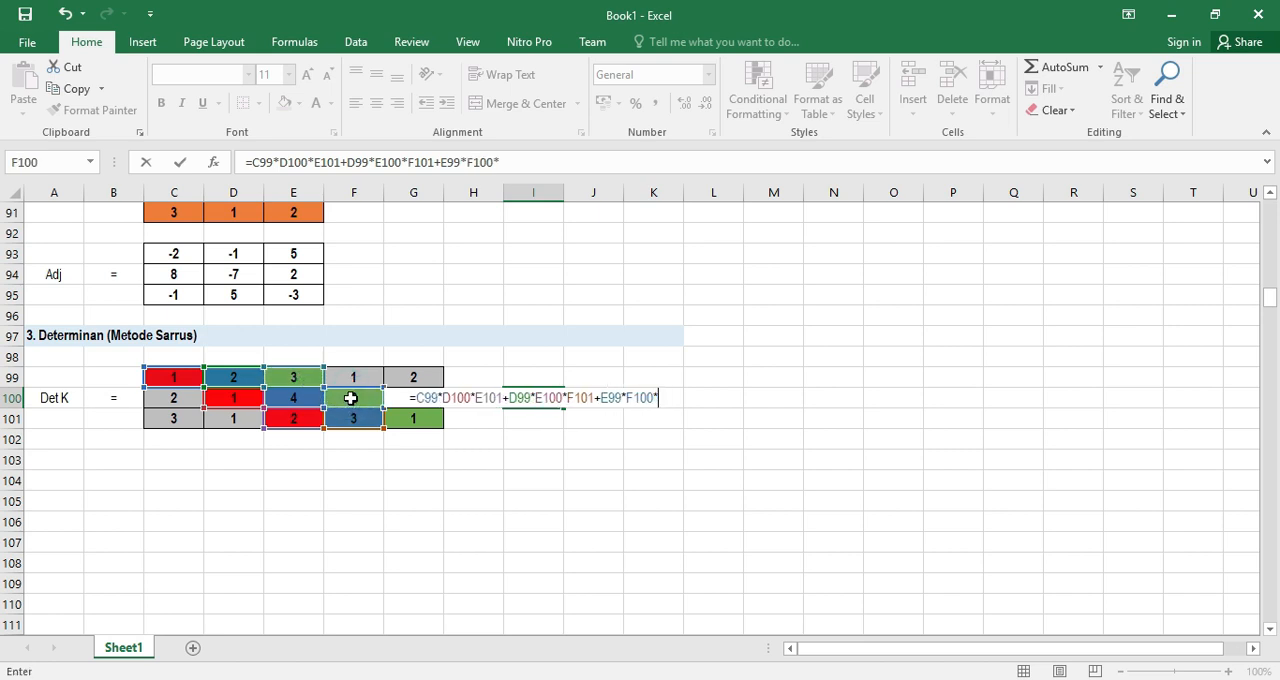
click(418, 421)
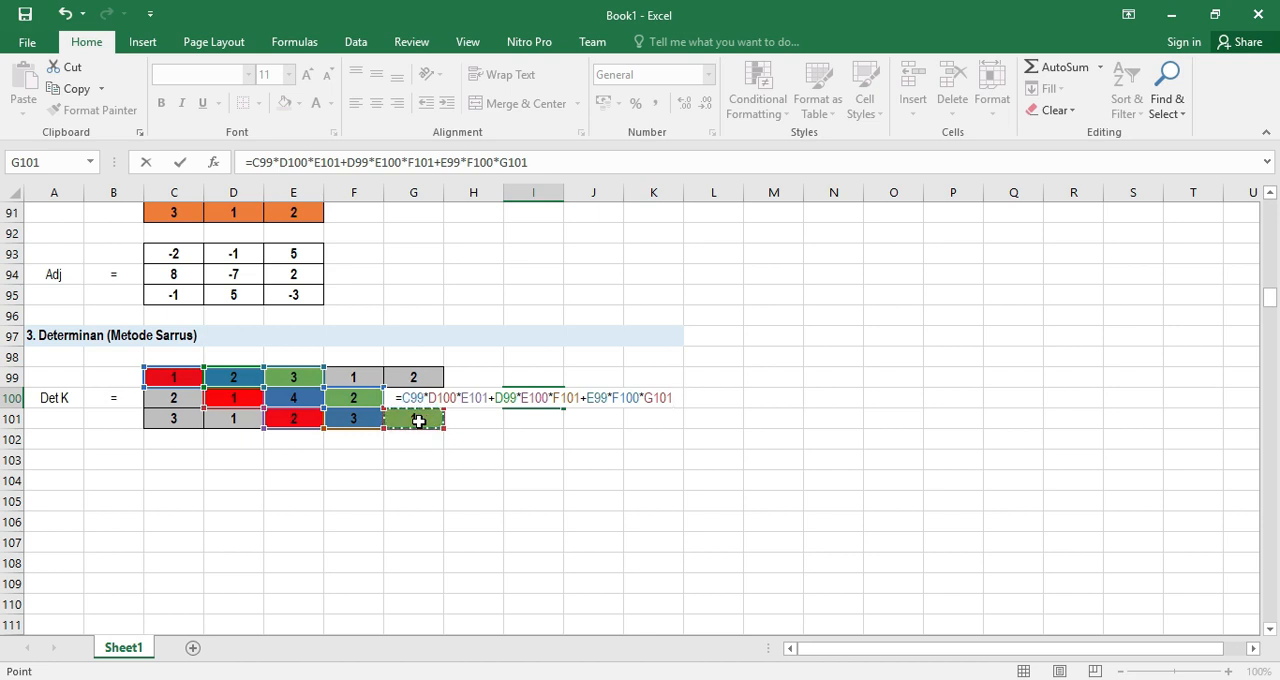
Subtract the first upward diagonal's product, C101*D100*E99, in the I100 determinant formula
text(-)
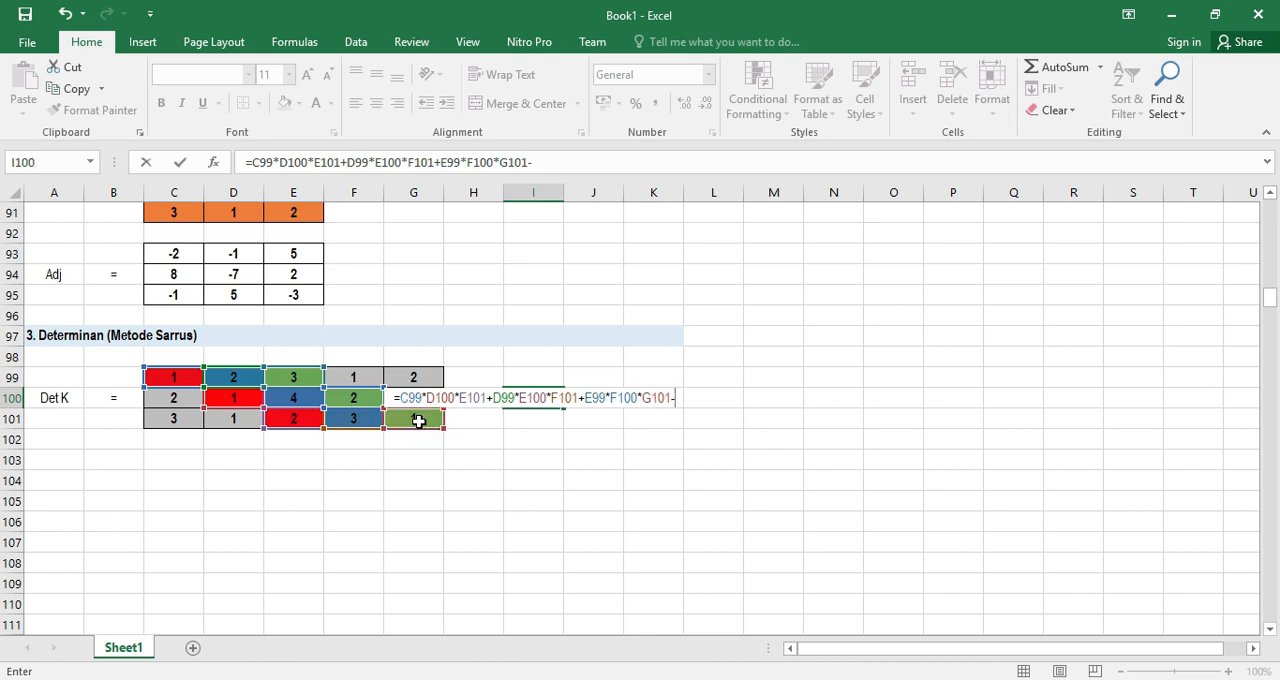
click(178, 420)
text(*)
click(233, 398)
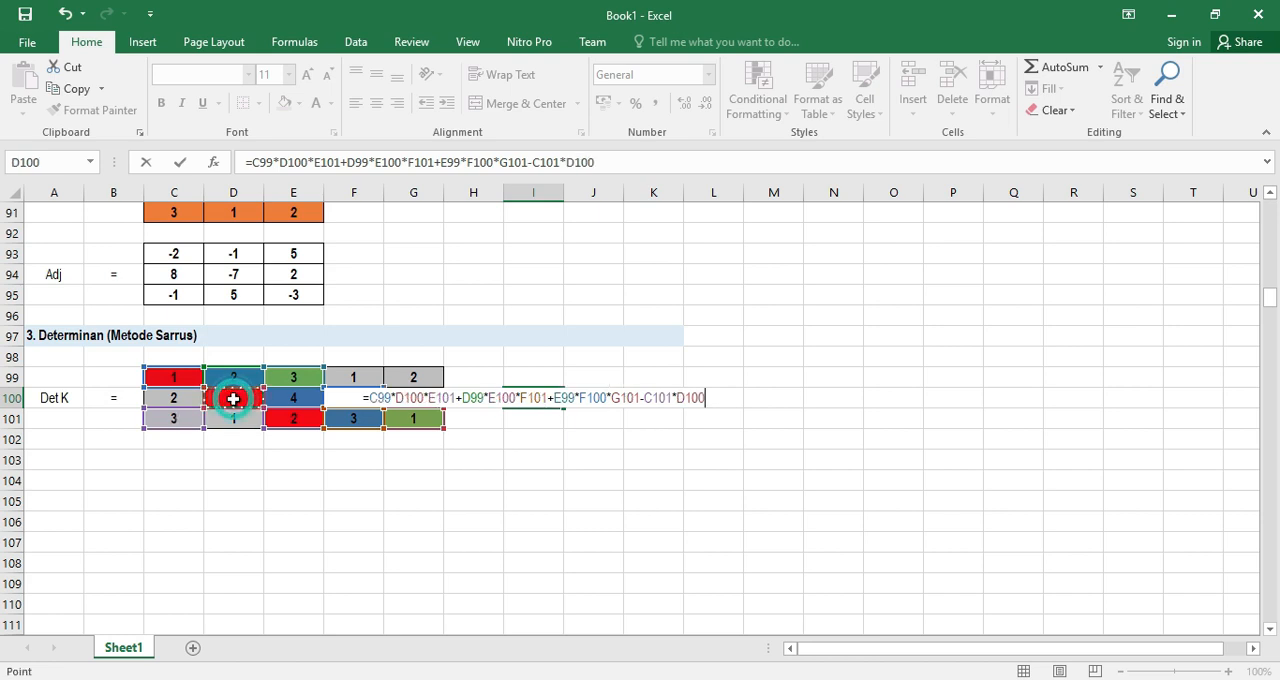
text(*)
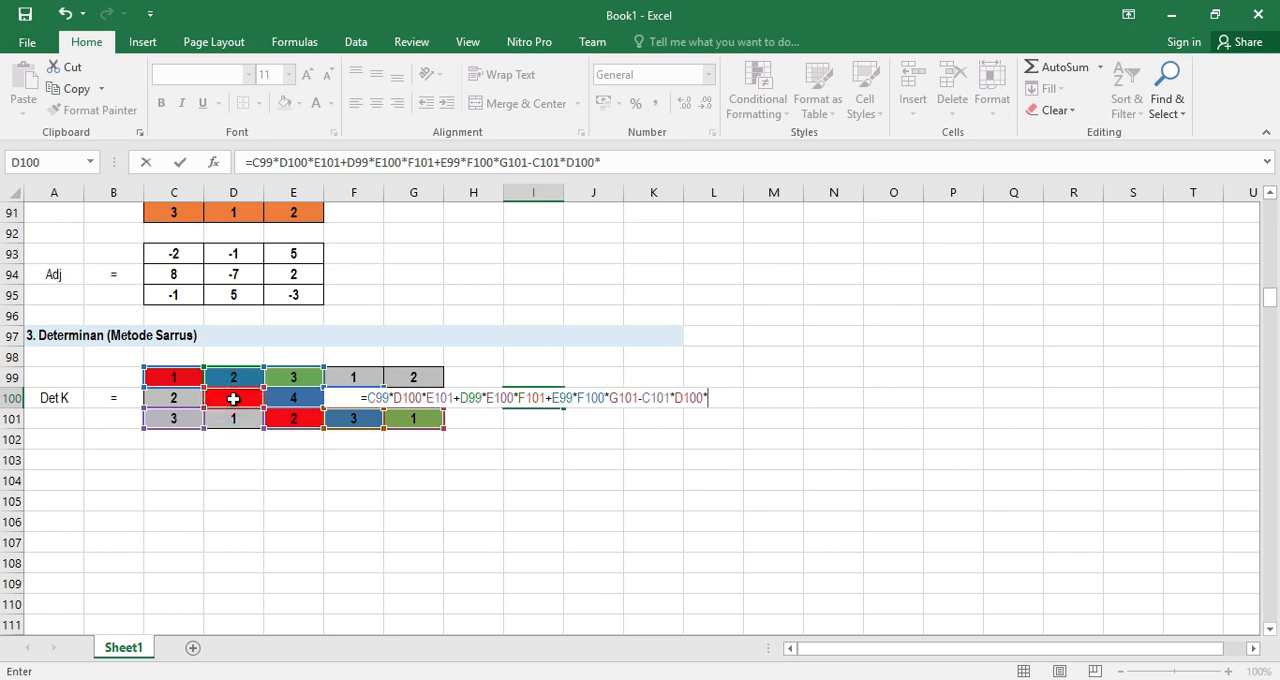
click(293, 378)
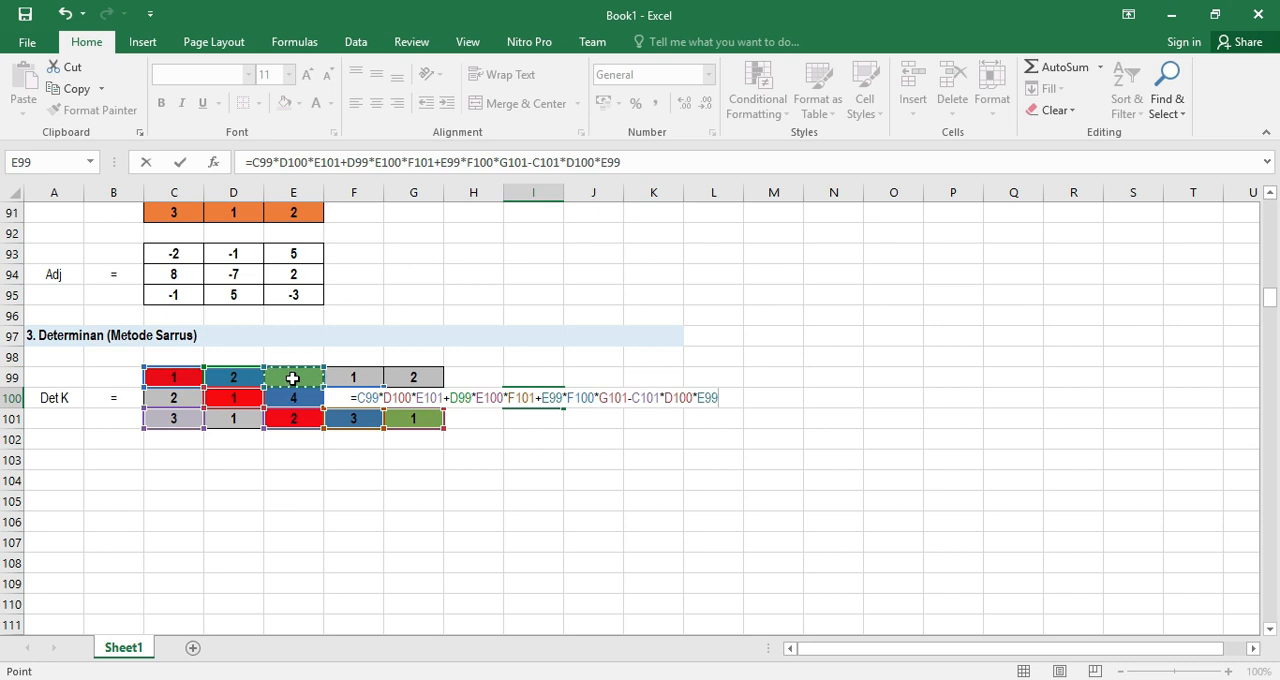
Subtract the second upward diagonal's product, D101*E100*F99, in the I100 determinant formula
text(-)
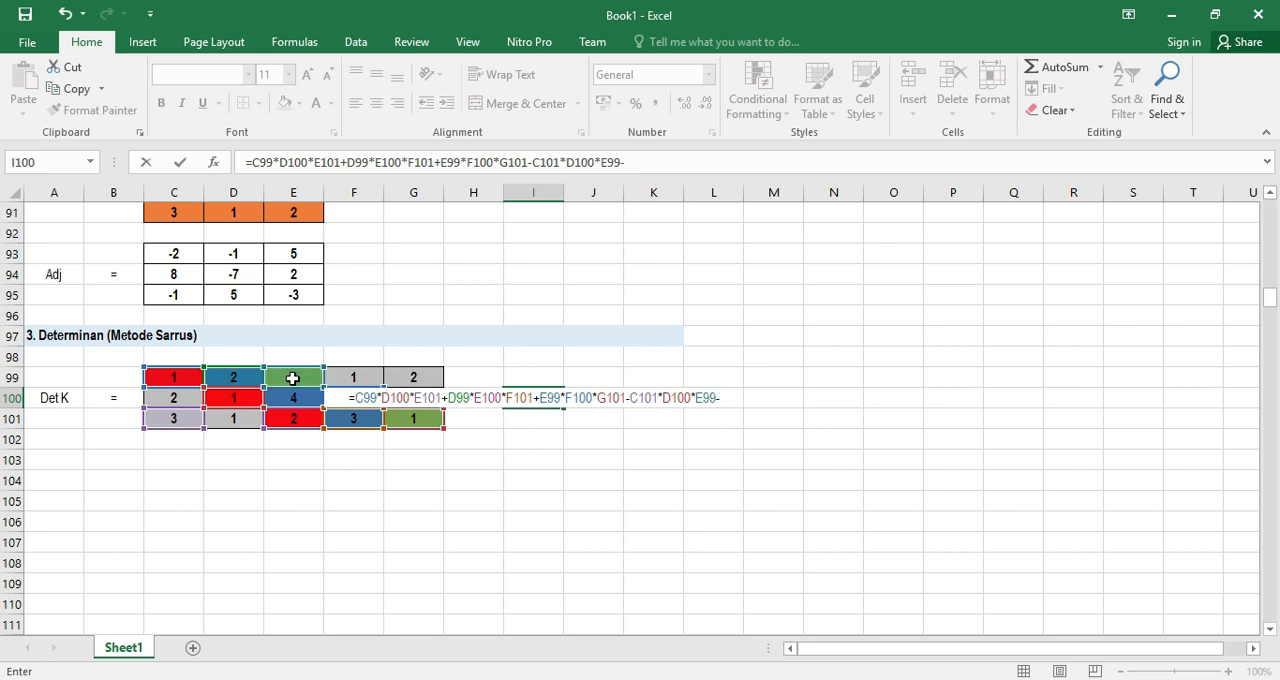
click(237, 420)
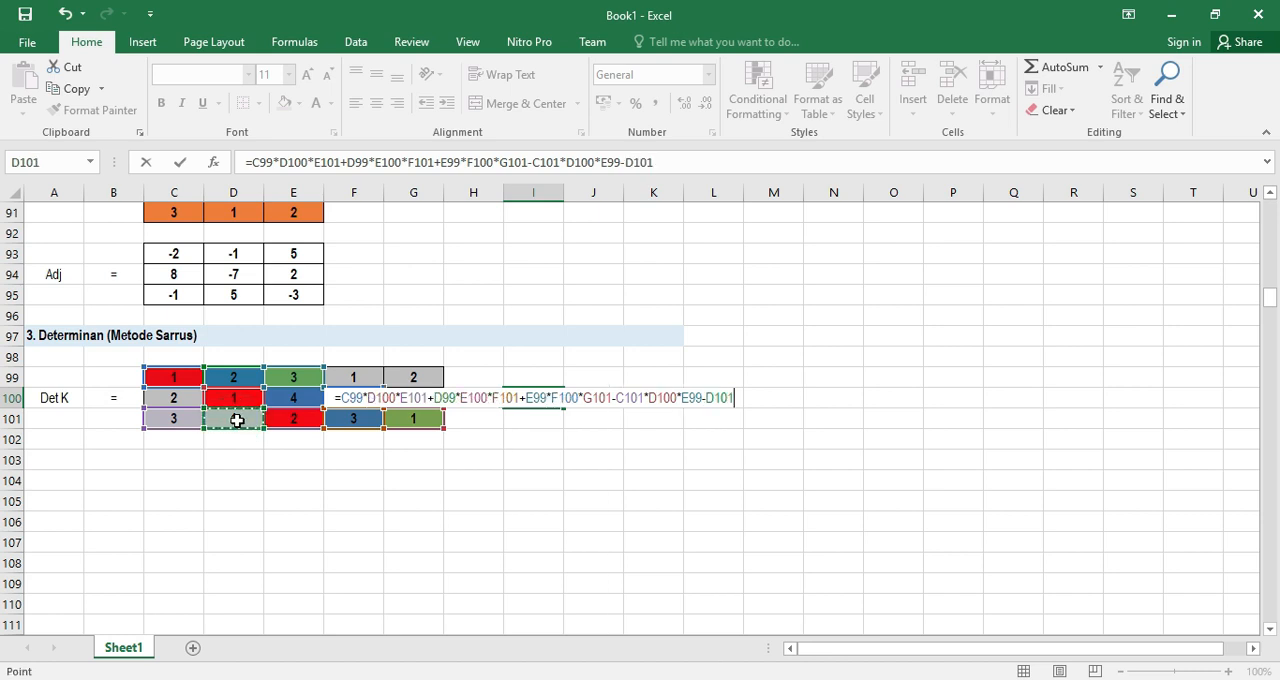
text(*)
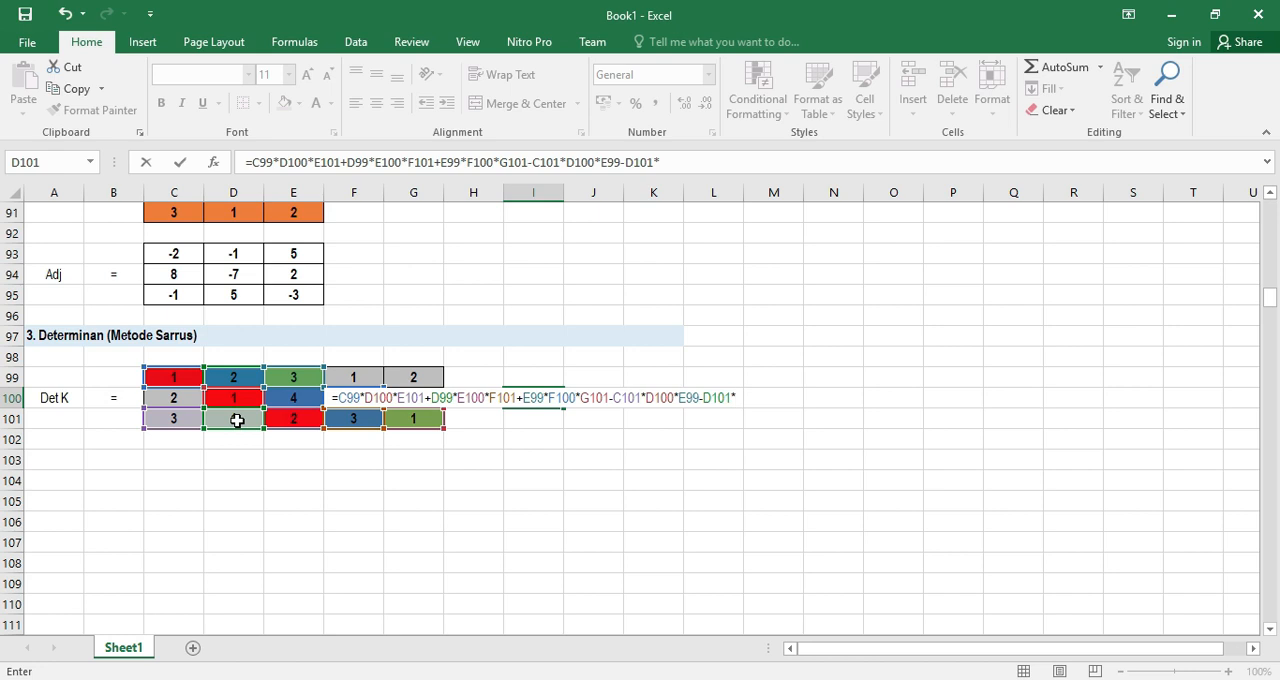
click(303, 401)
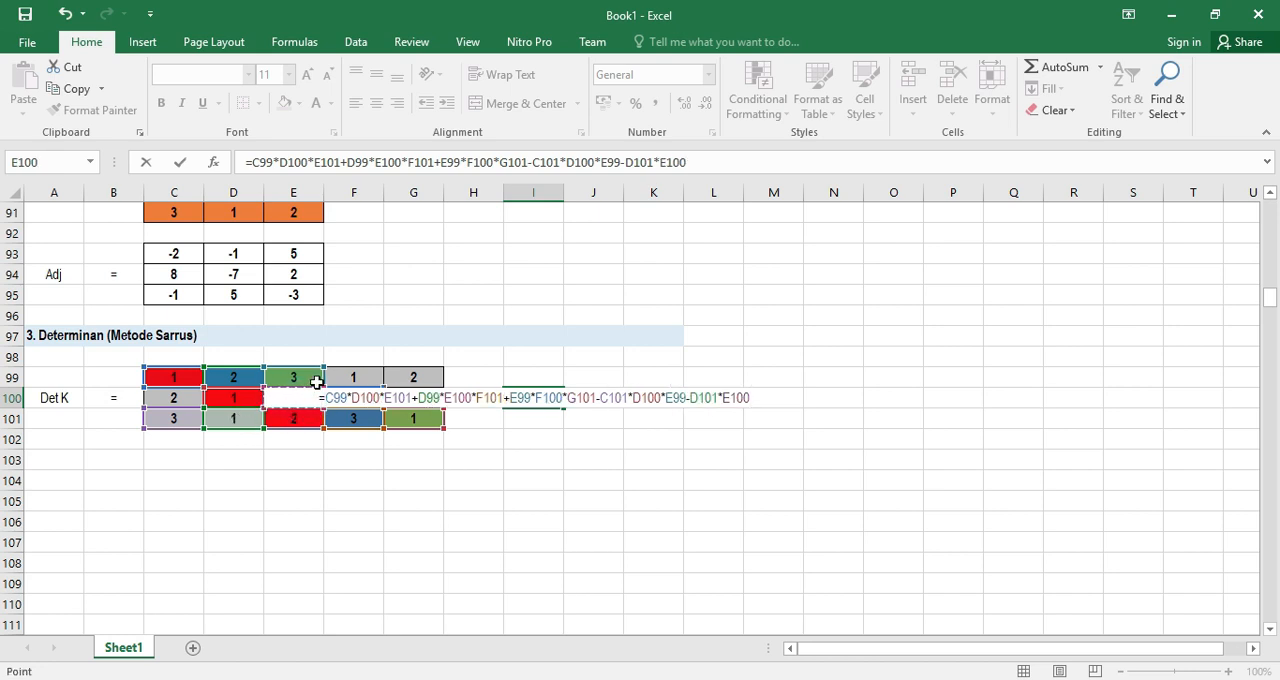
text(*)
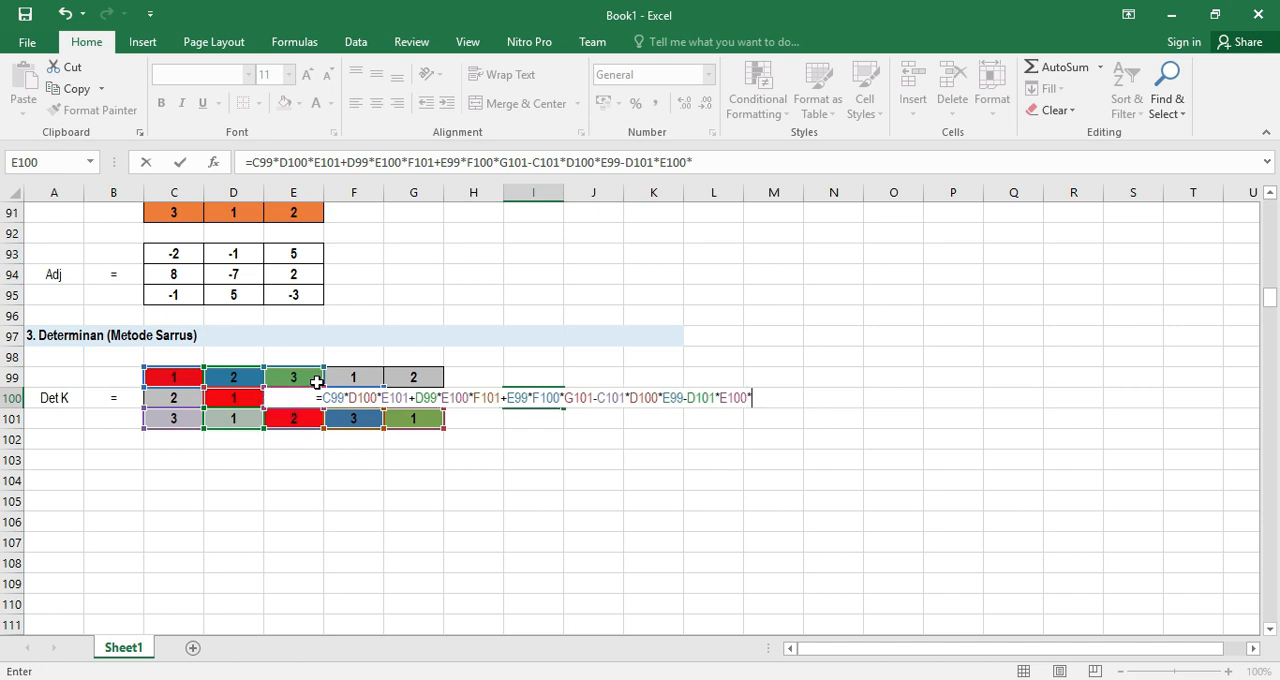
click(372, 378)
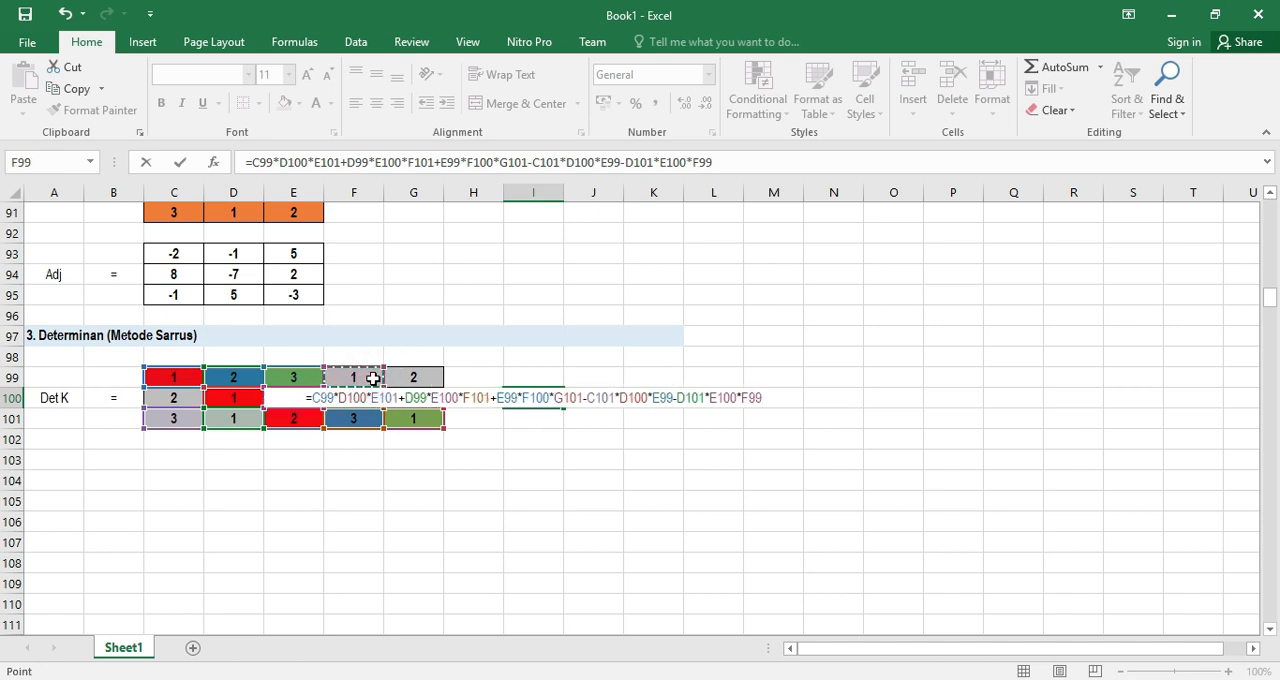
Subtract the third upward diagonal's product, E101*F100*G99, and complete the determinant formula in I100
text(-)
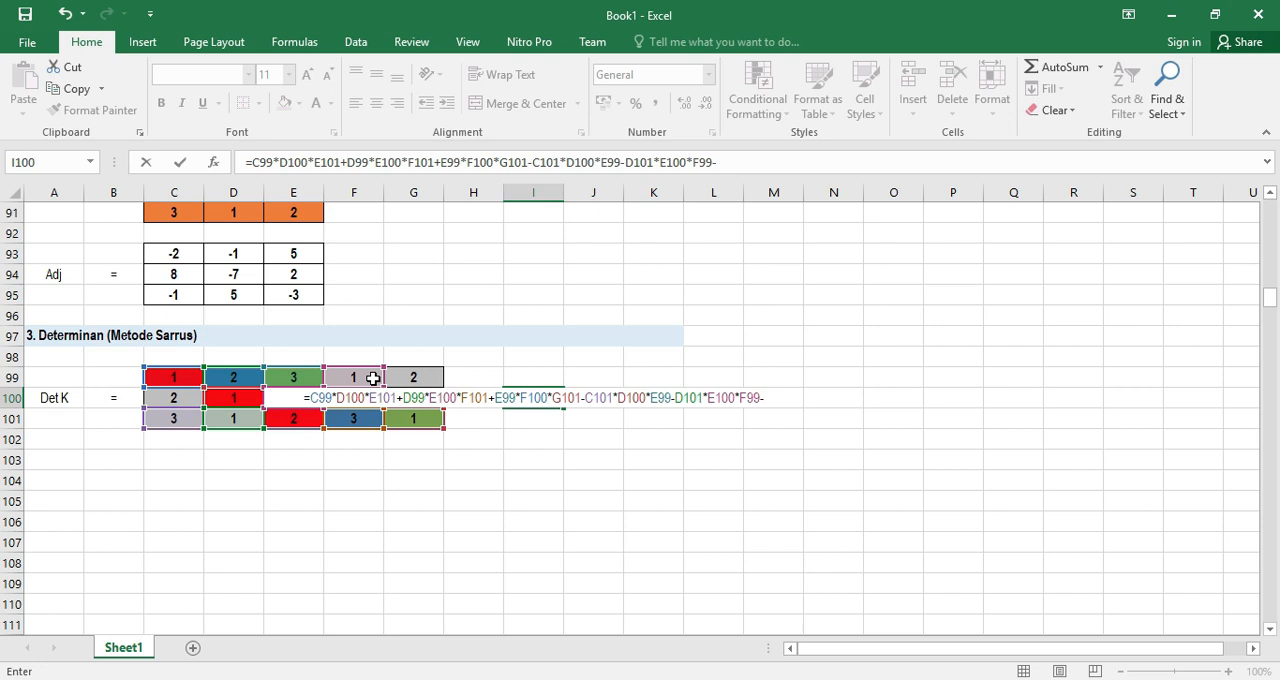
click(292, 421)
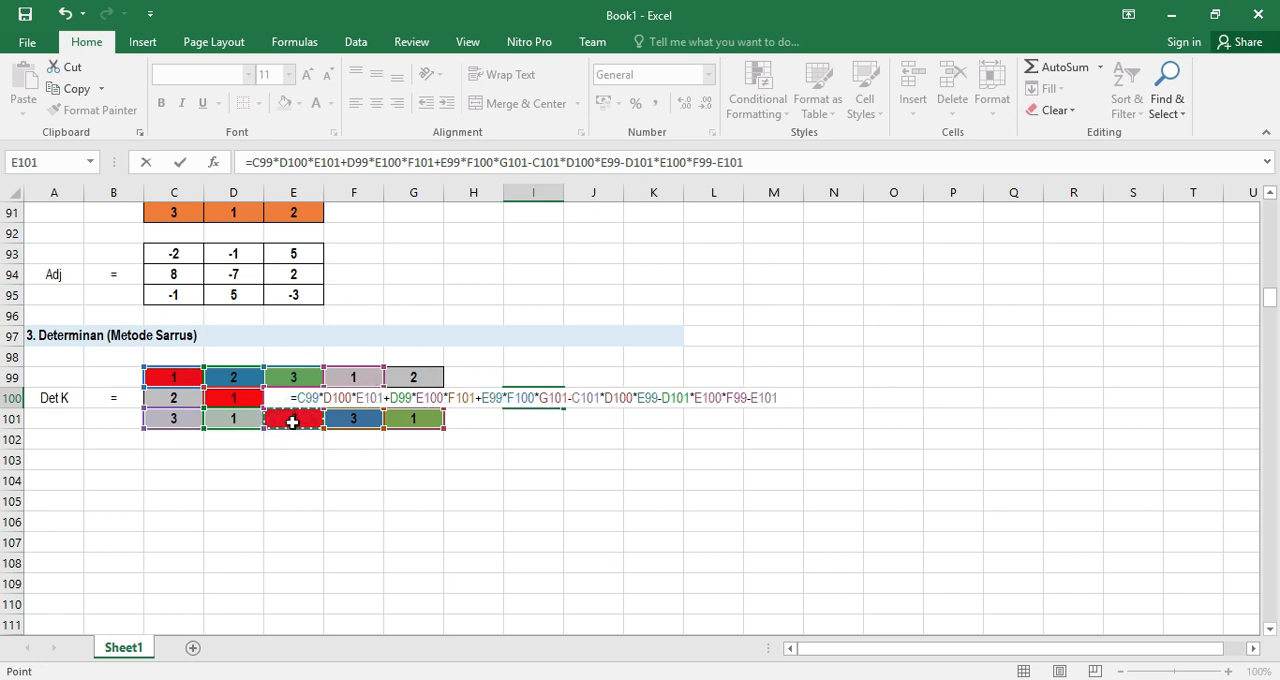
text(*)
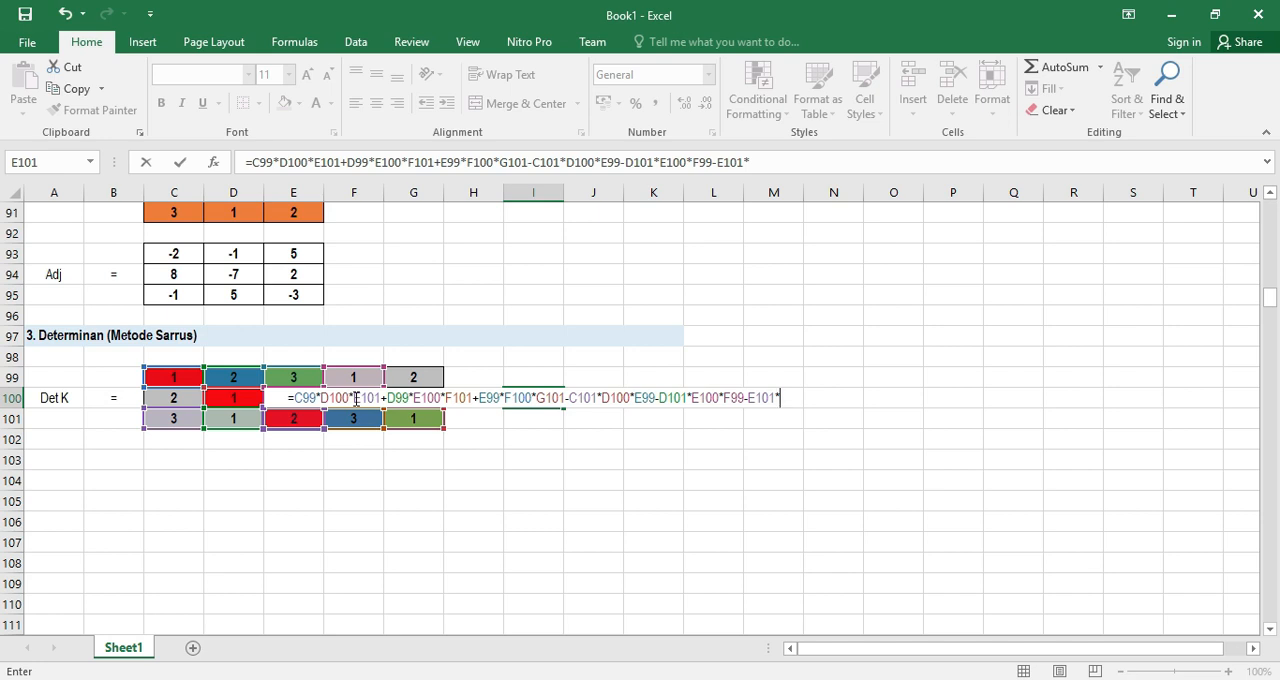
text(F1)
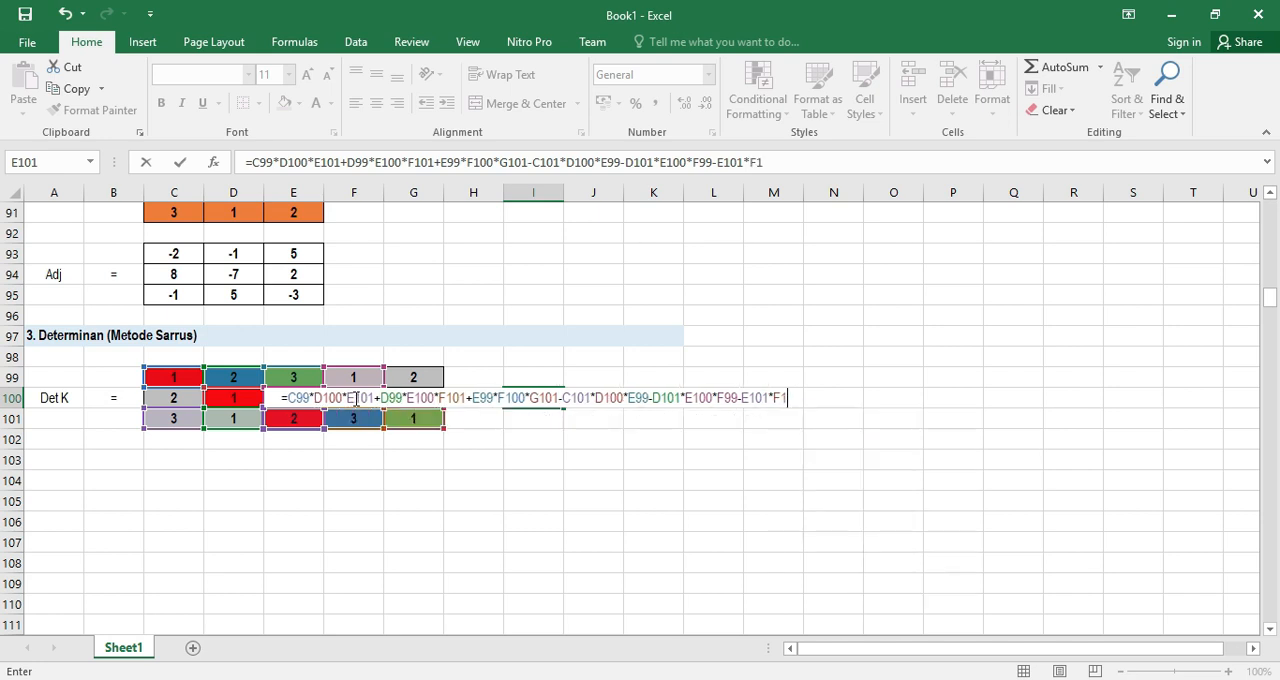
text(00)
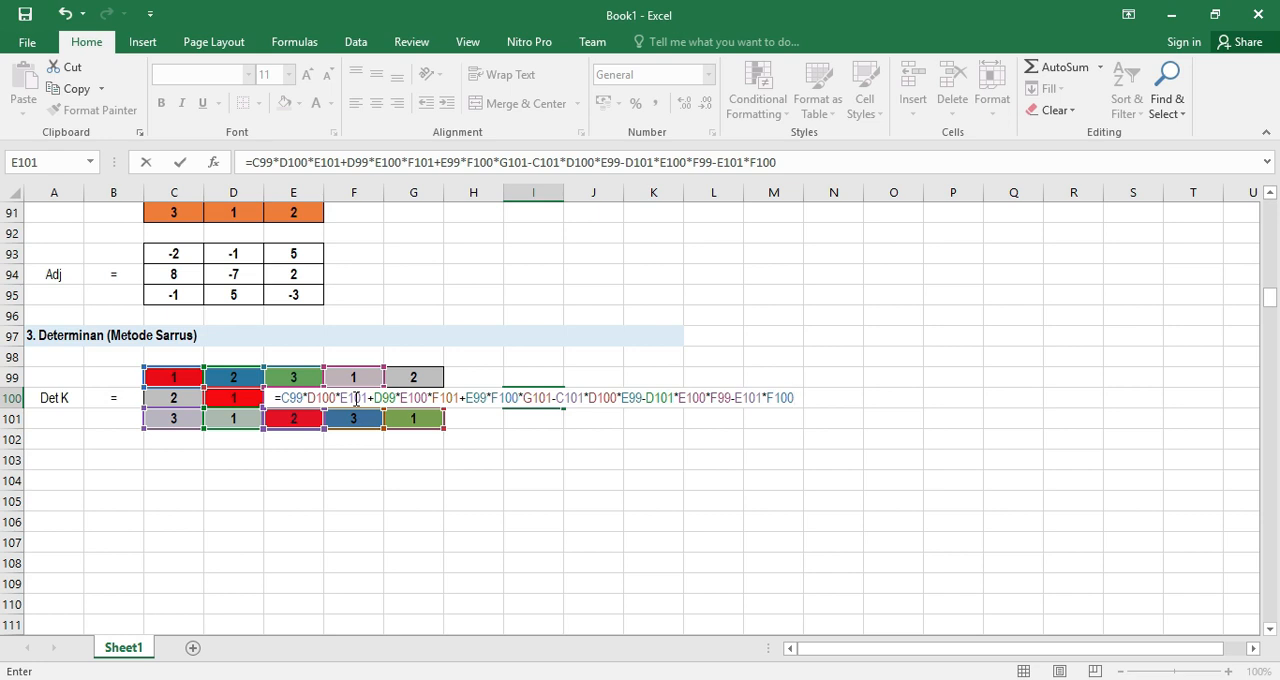
click(356, 398)
click(777, 399)
click(790, 160)
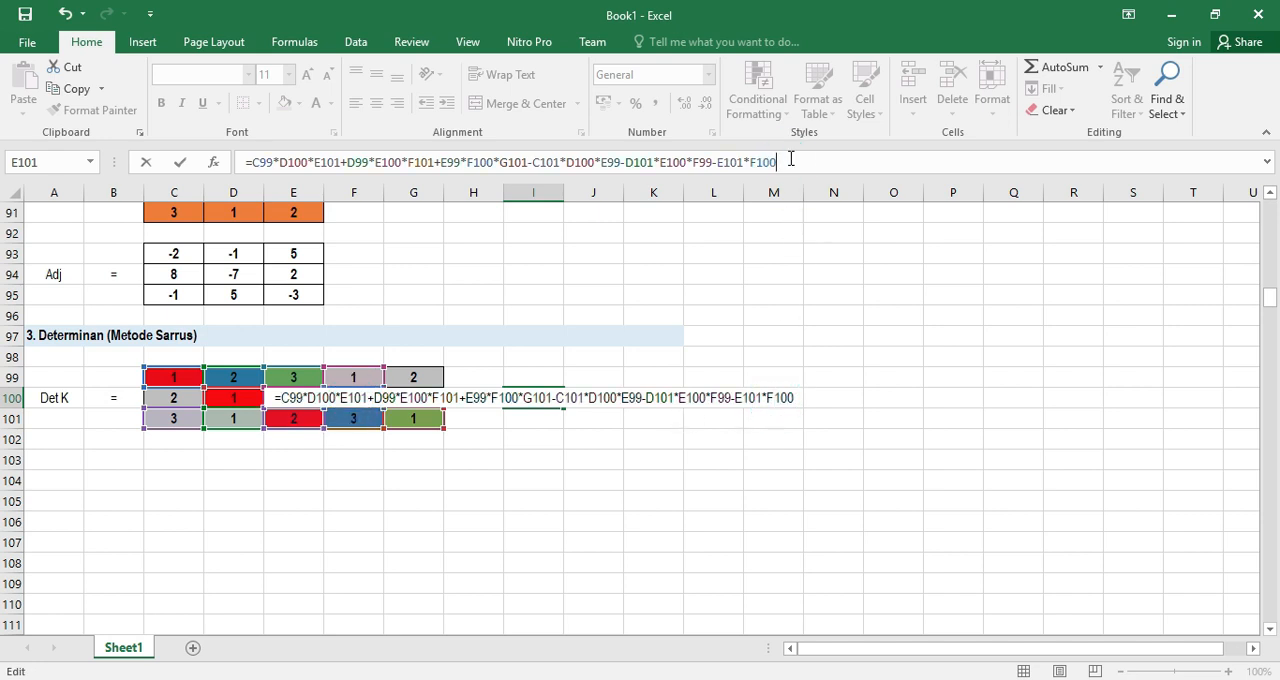
text(*)
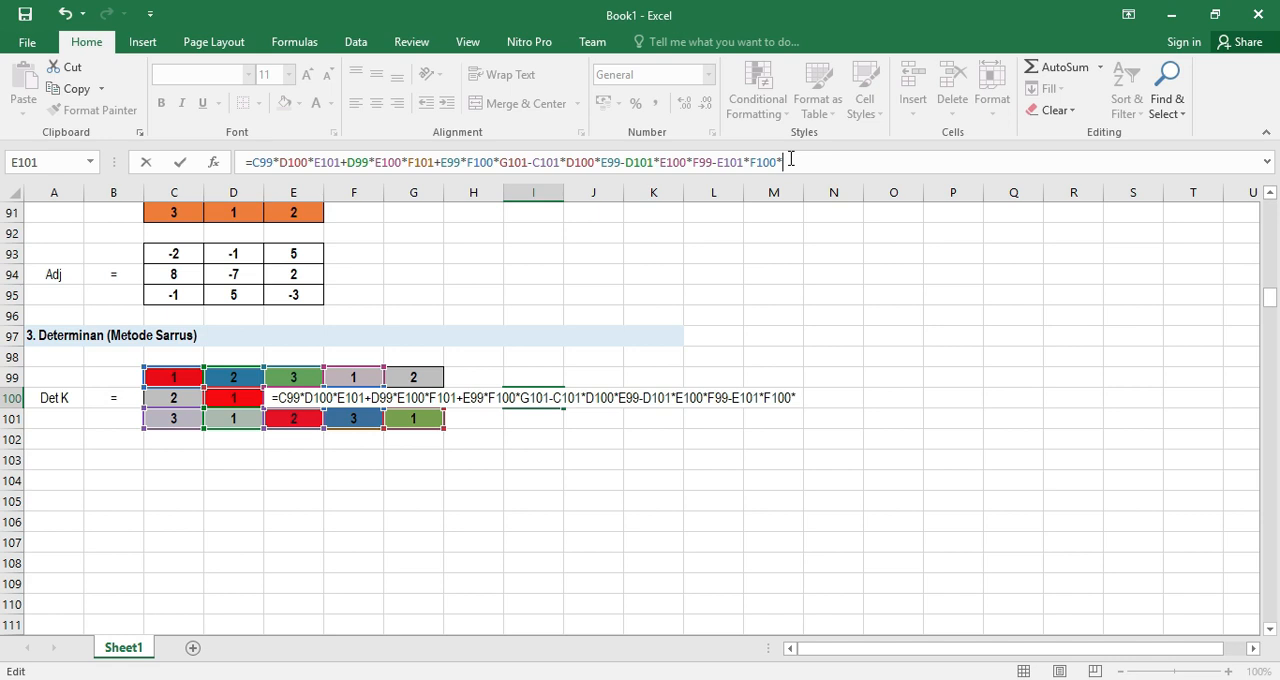
click(414, 376)
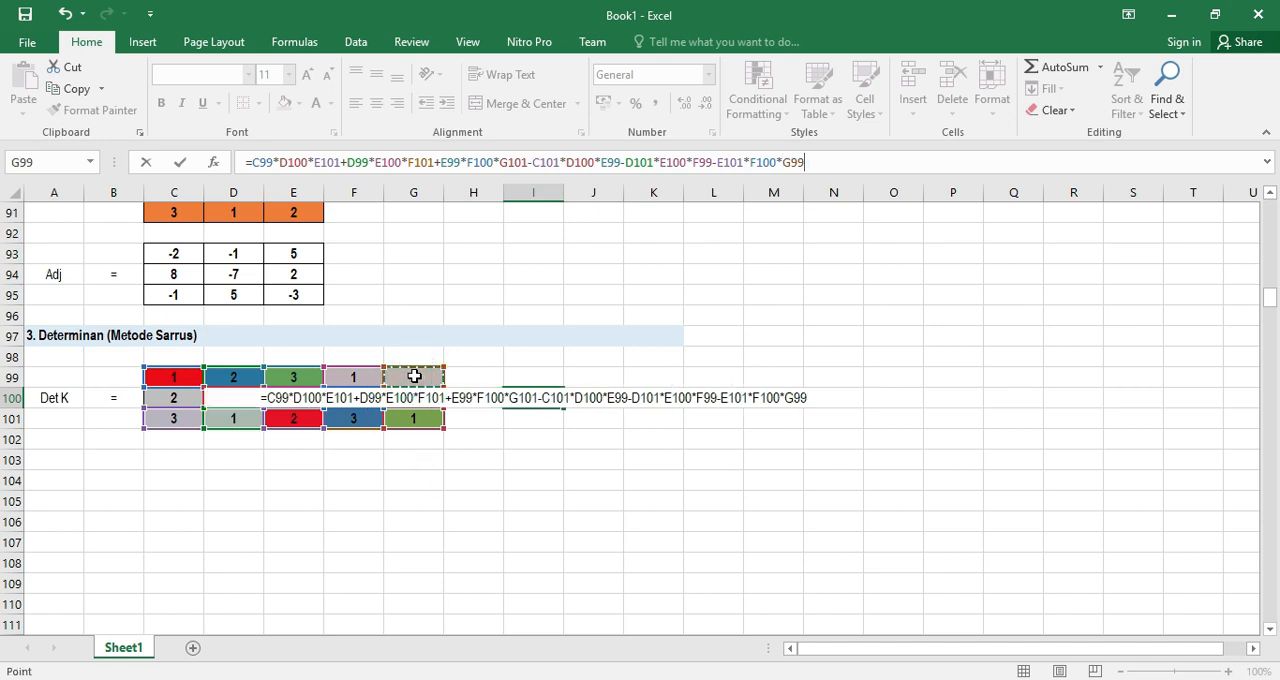
key(Return)
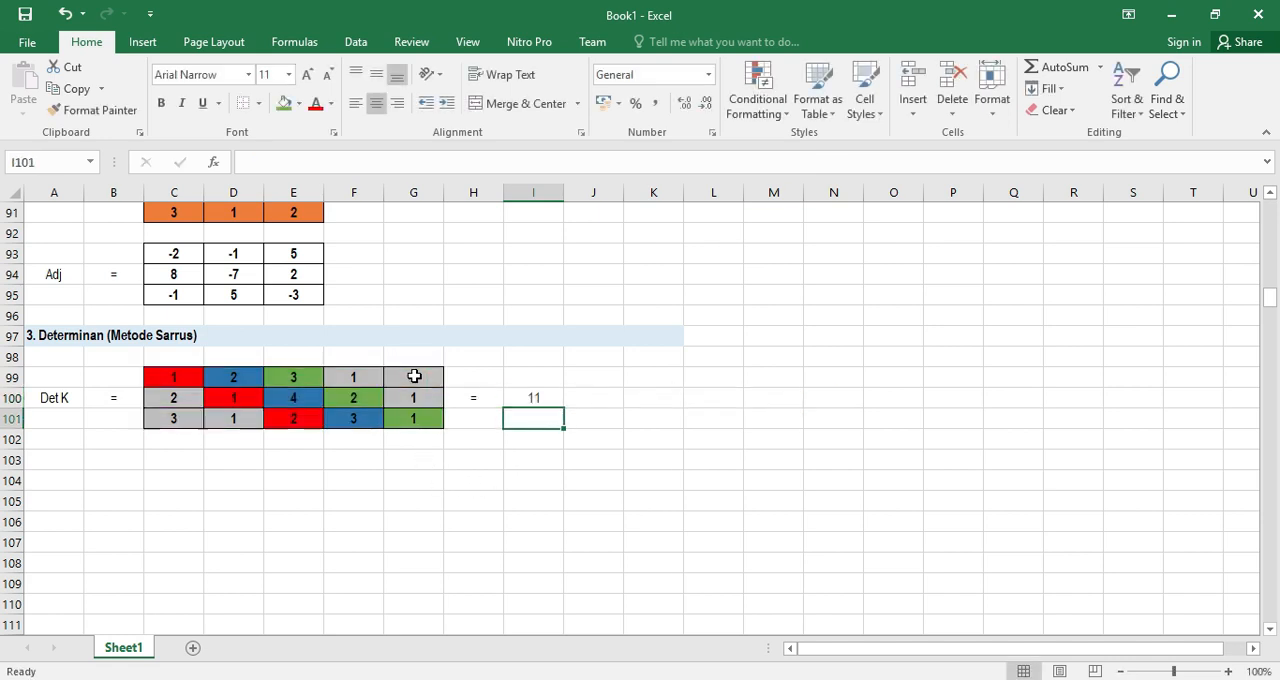
Overwrite the determinant formula in I100 with the value 2
click(545, 396)
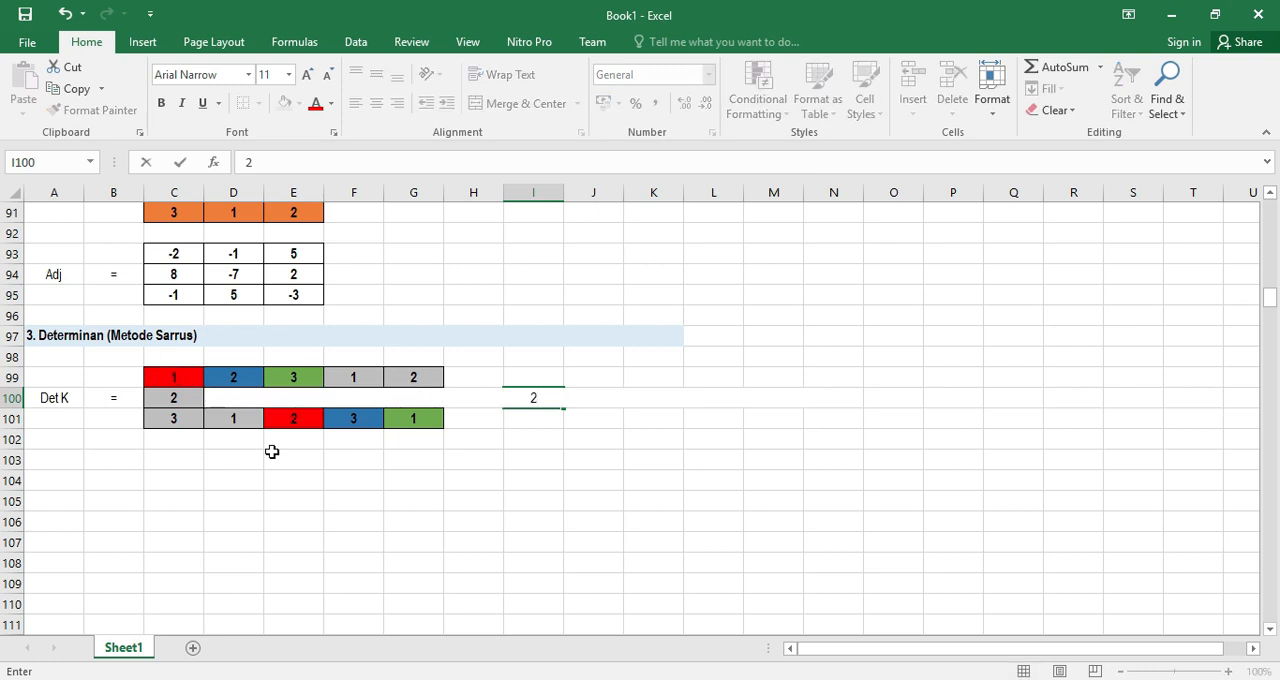
click(338, 497)
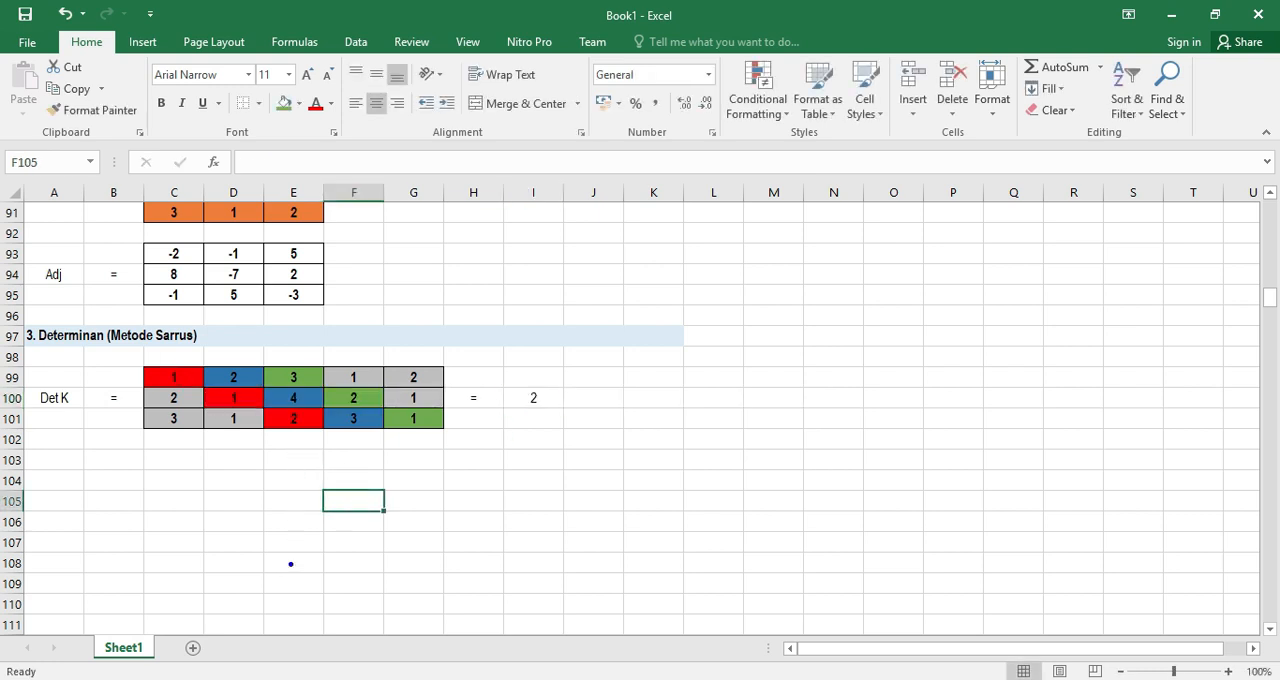
drag(176, 376, 277, 416)
drag(243, 378, 343, 419)
drag(300, 377, 411, 435)
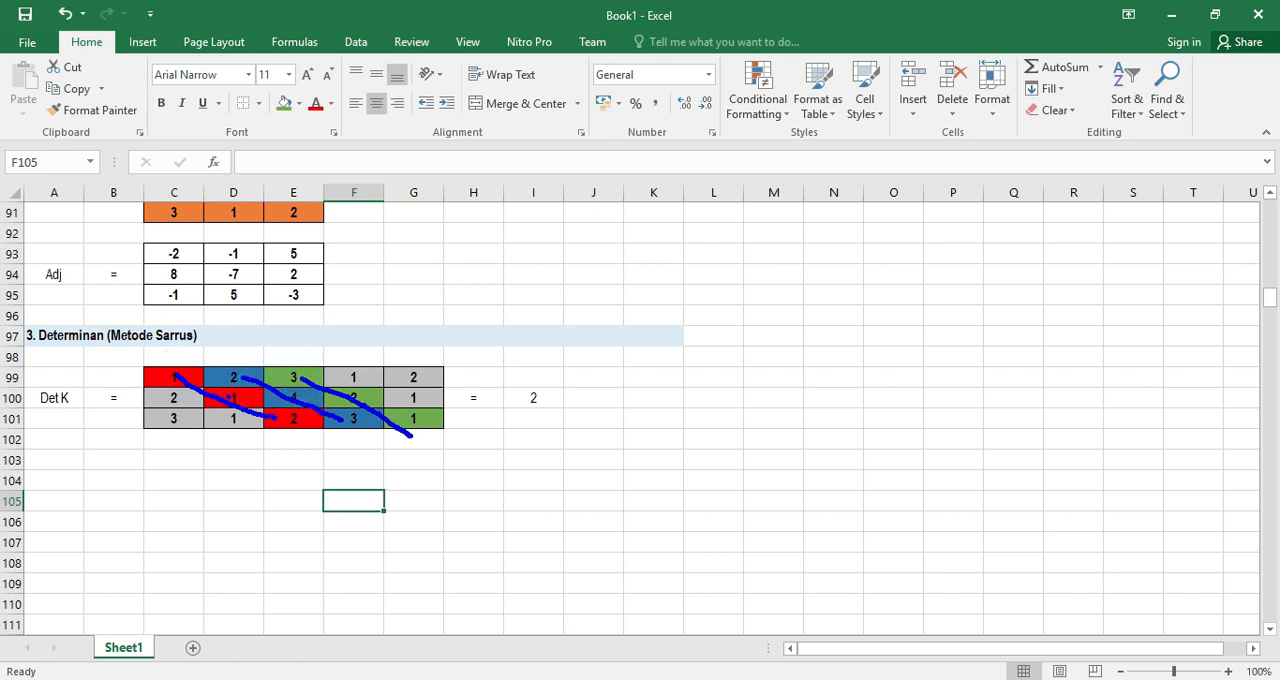
mouse_move(168, 421)
mouse_down()
mouse_move(277, 381)
mouse_move(252, 418)
mouse_move(343, 380)
mouse_up()
drag(300, 421, 414, 376)
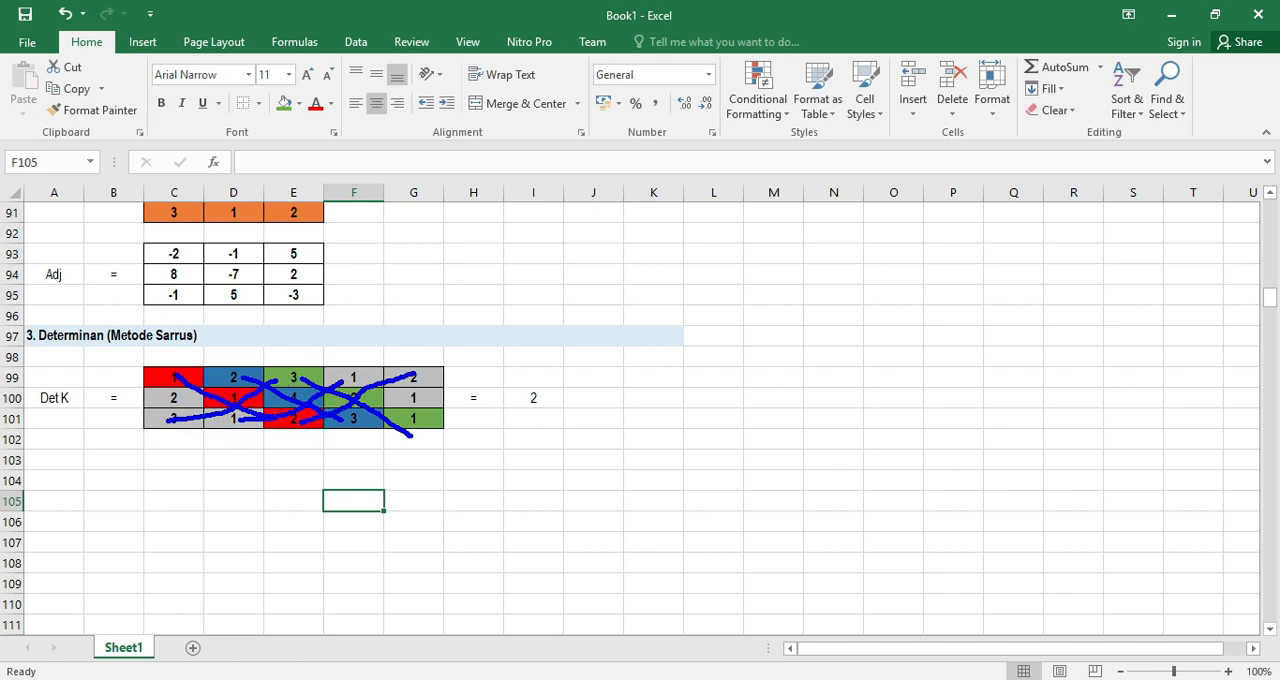
key(Escape)
Undo the overwrite in I100 to bring back the Sarrus determinant formula
click(535, 508)
click(520, 402)
key(ctrl+z)
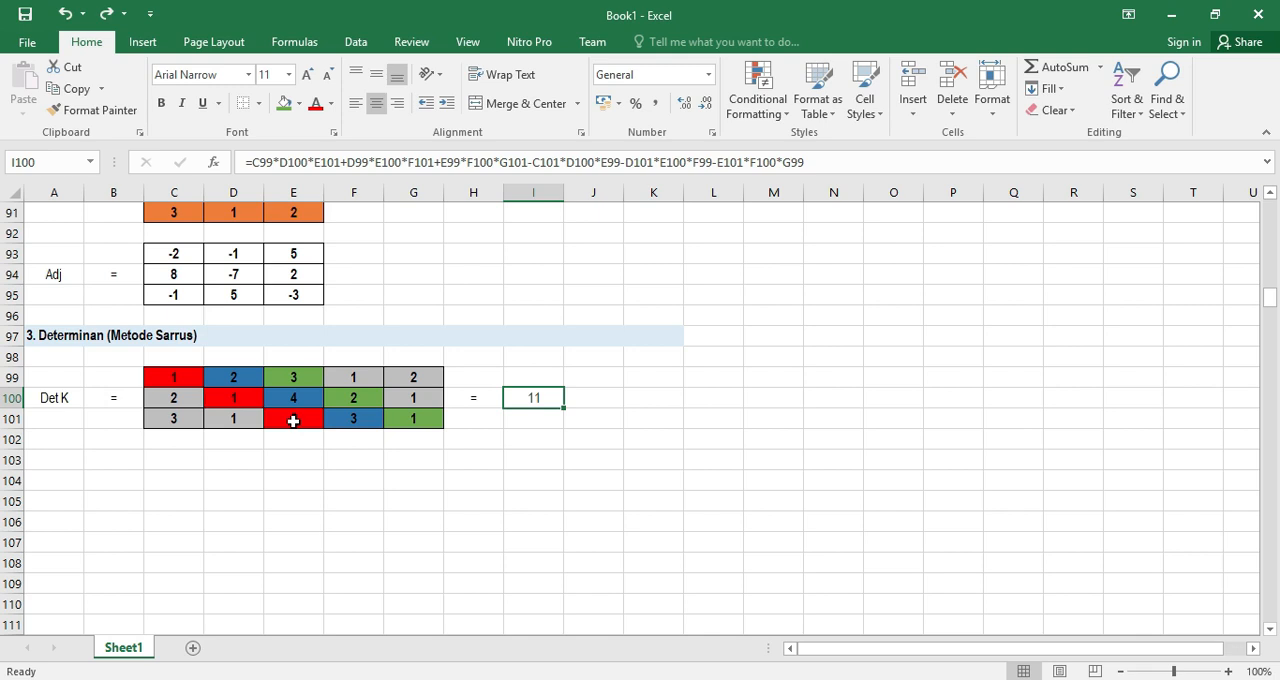
Copy the step 4 heading "Invers Determinan Kunci" from A11 of the decryption outline to A103, below the determinant
scroll(294, 421, up, 20)
scroll(288, 400, up, 4)
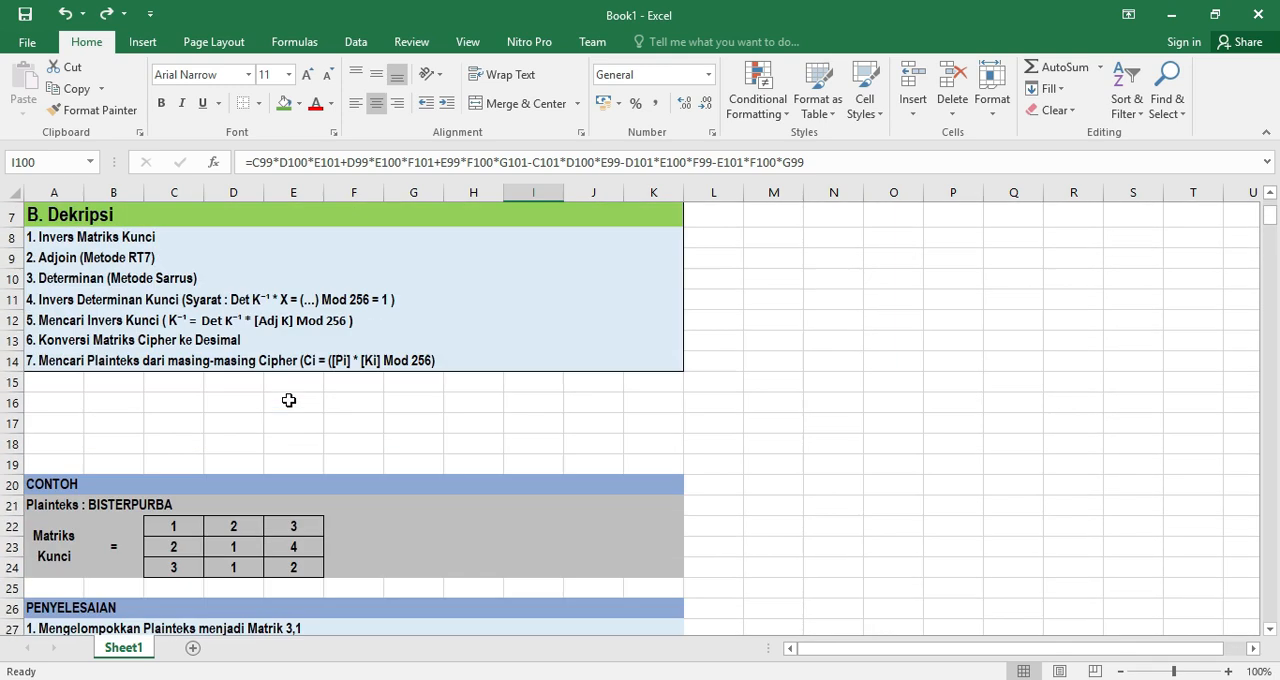
click(84, 299)
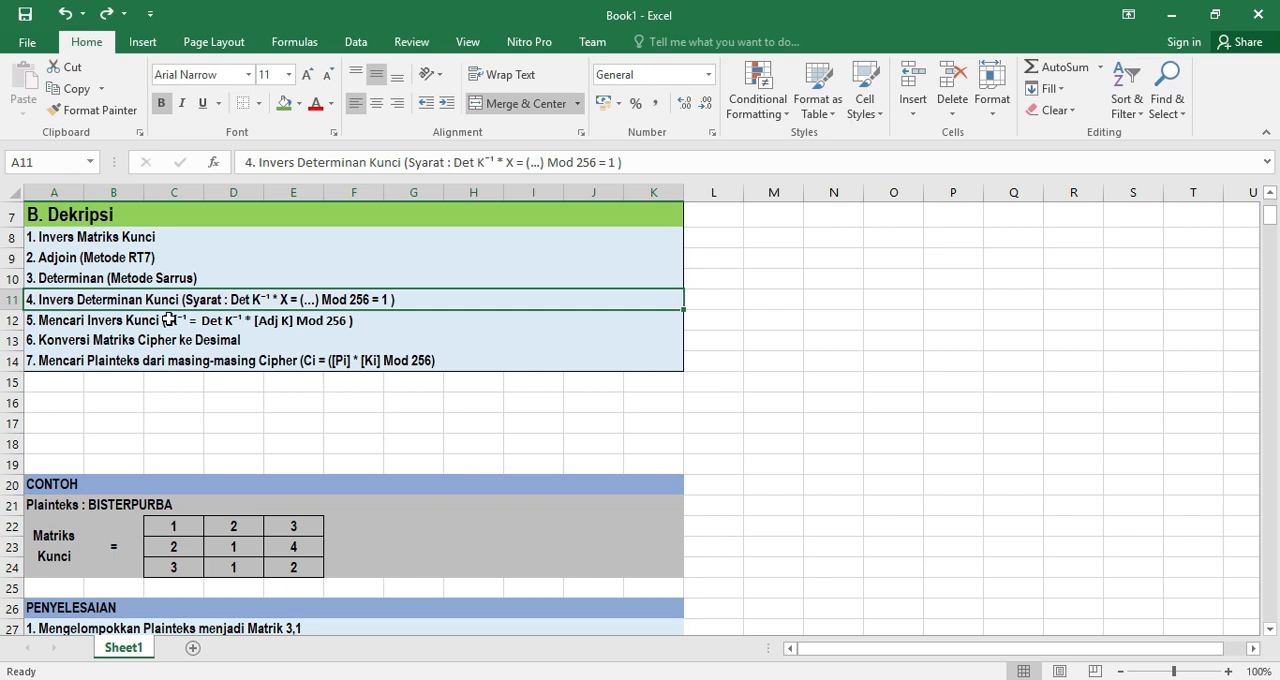
key(ctrl+c)
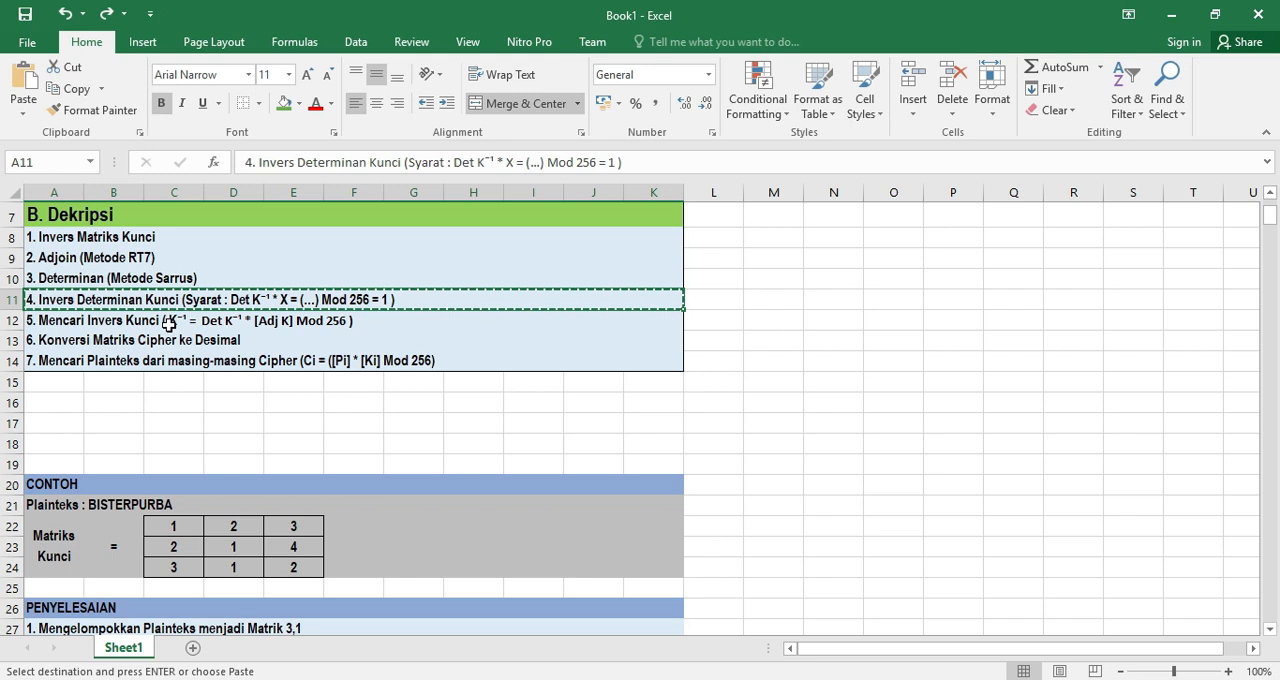
scroll(168, 320, down, 14)
scroll(207, 378, down, 11)
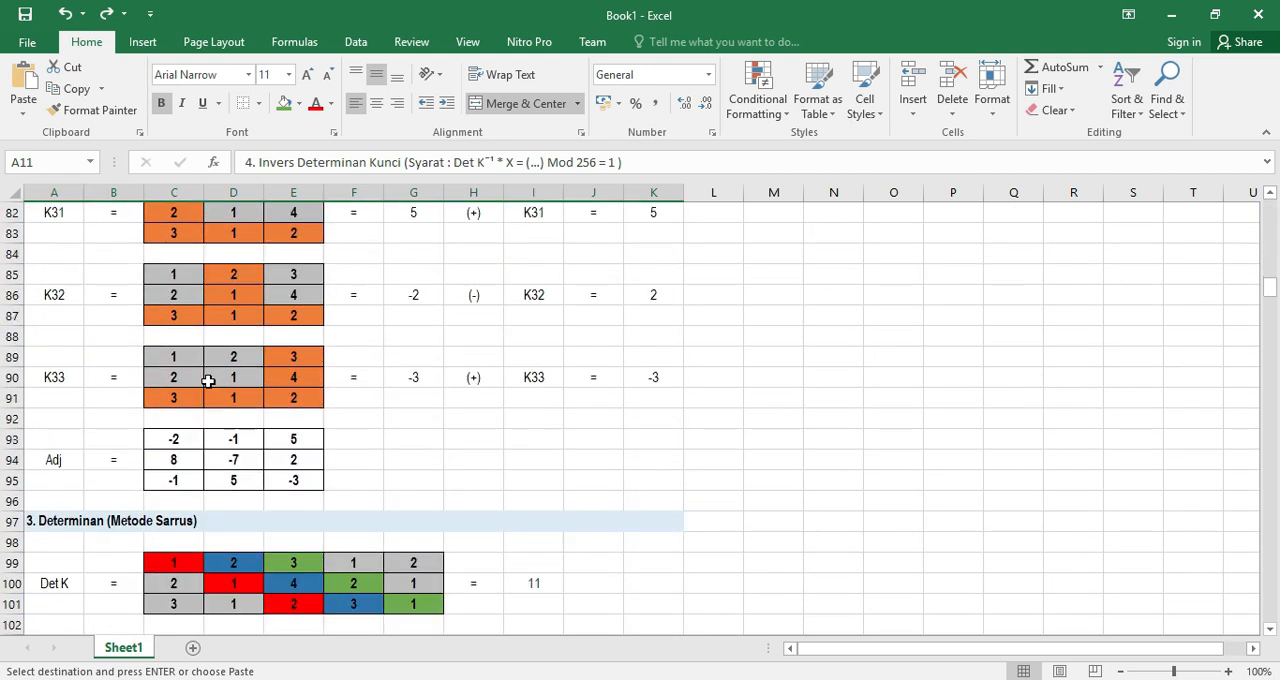
click(45, 279)
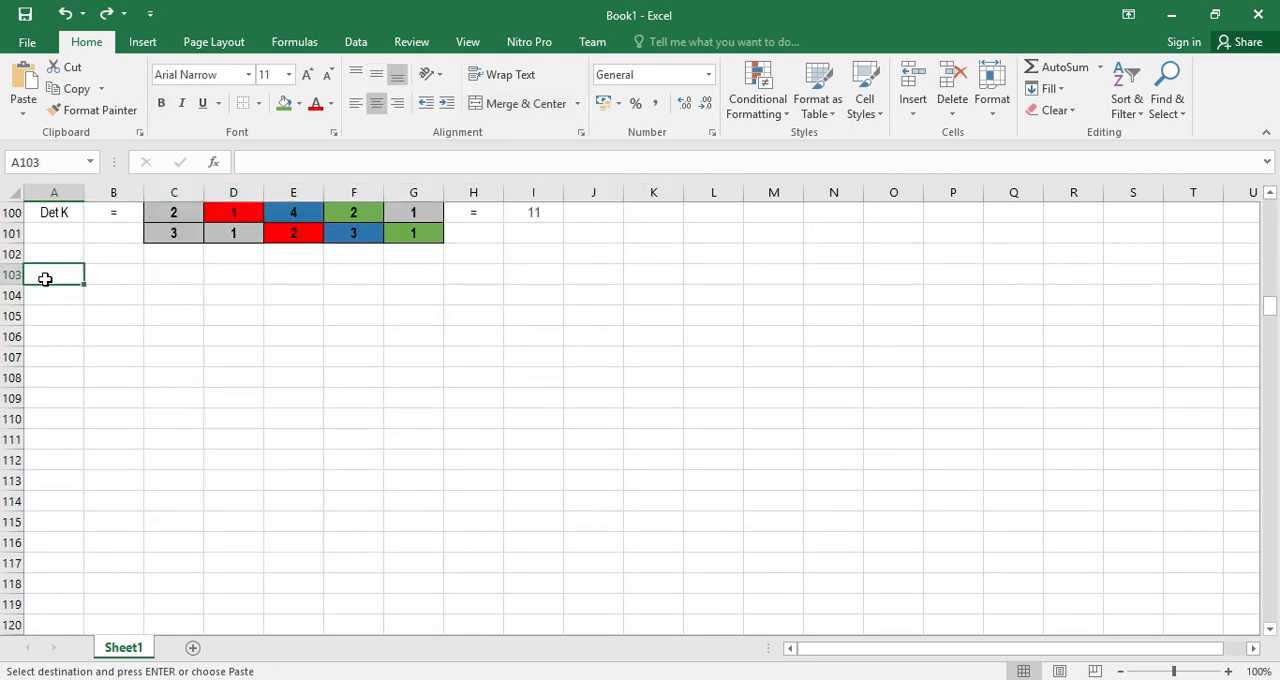
key(ctrl+v)
scroll(249, 379, up, 1)
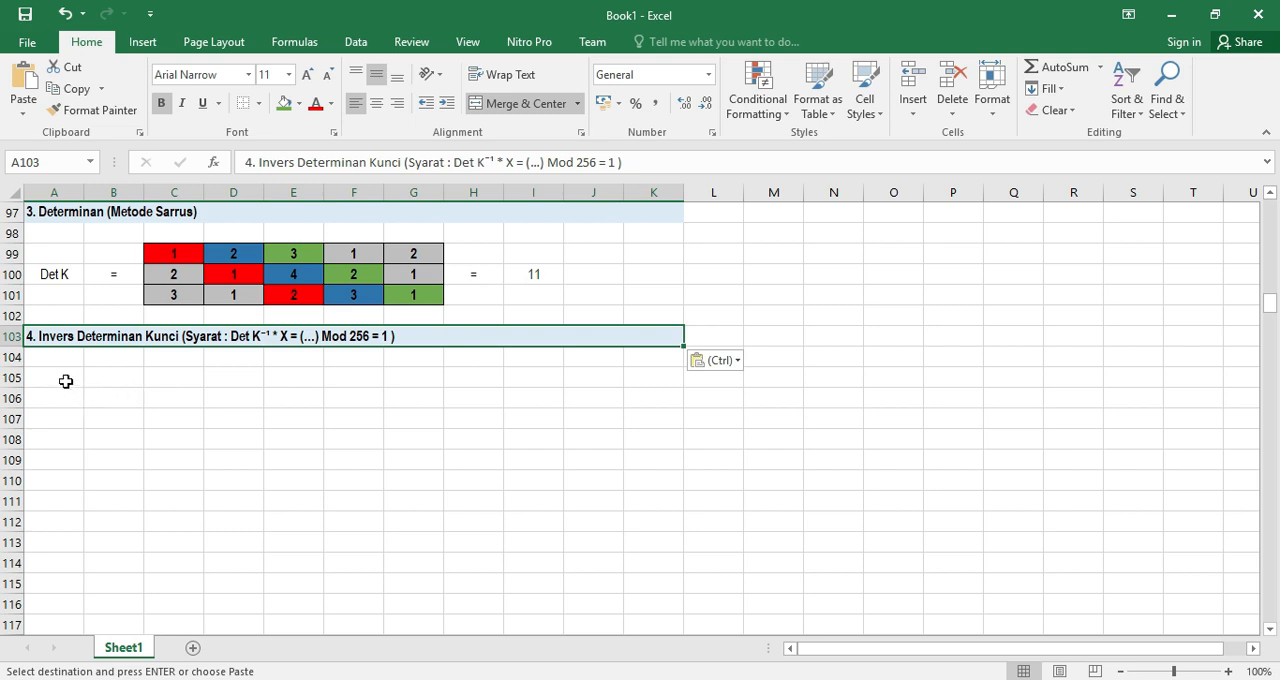
Begin the inverse condition in row 105 with 11 in A105, * in B105 and X in C105
click(66, 377)
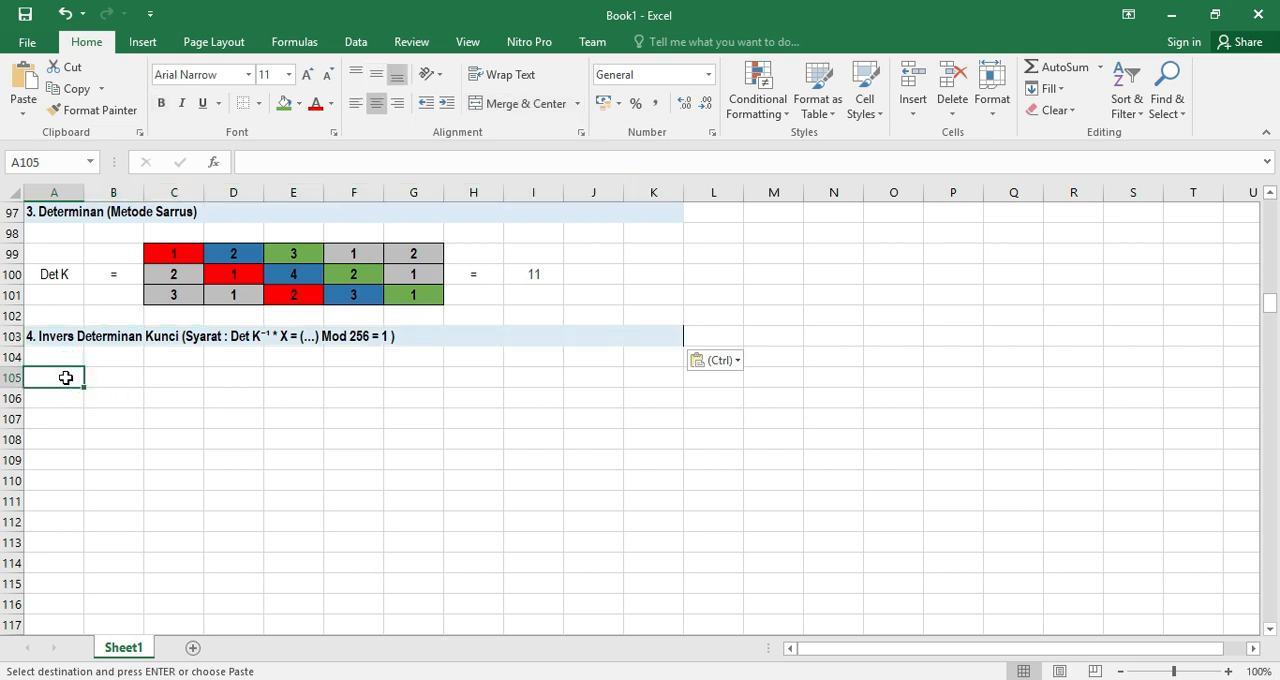
text(11)
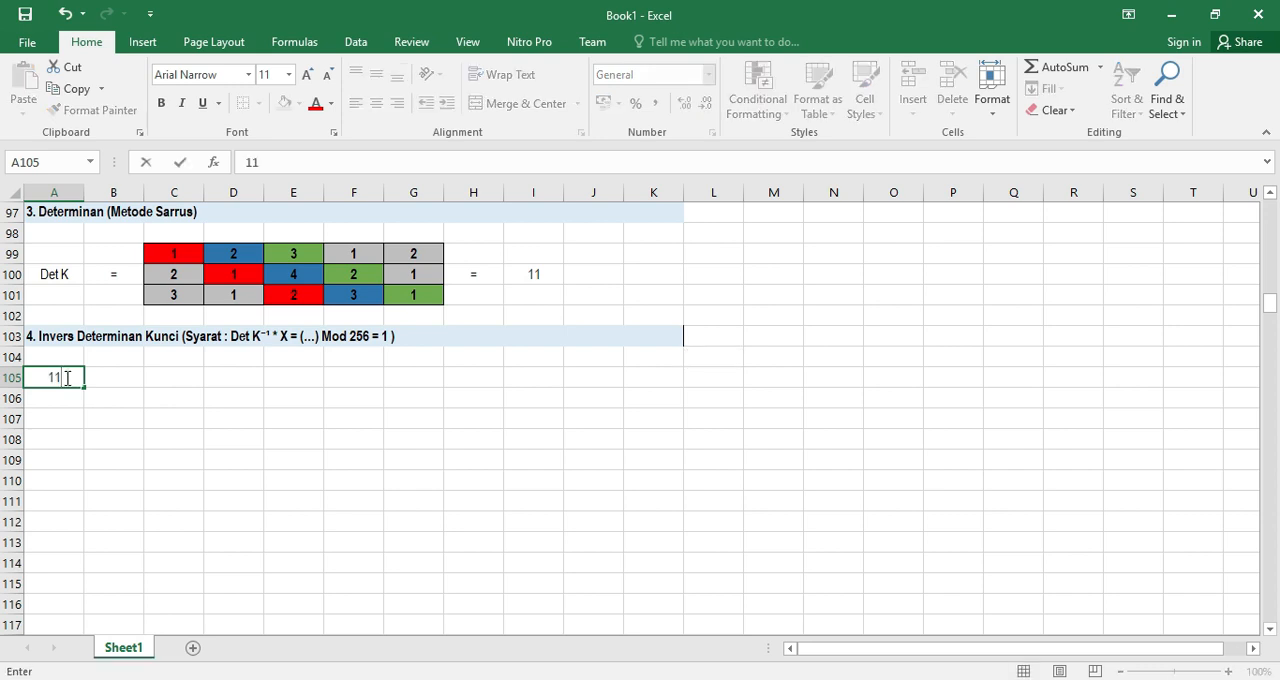
click(107, 378)
text(=)
key(Return)
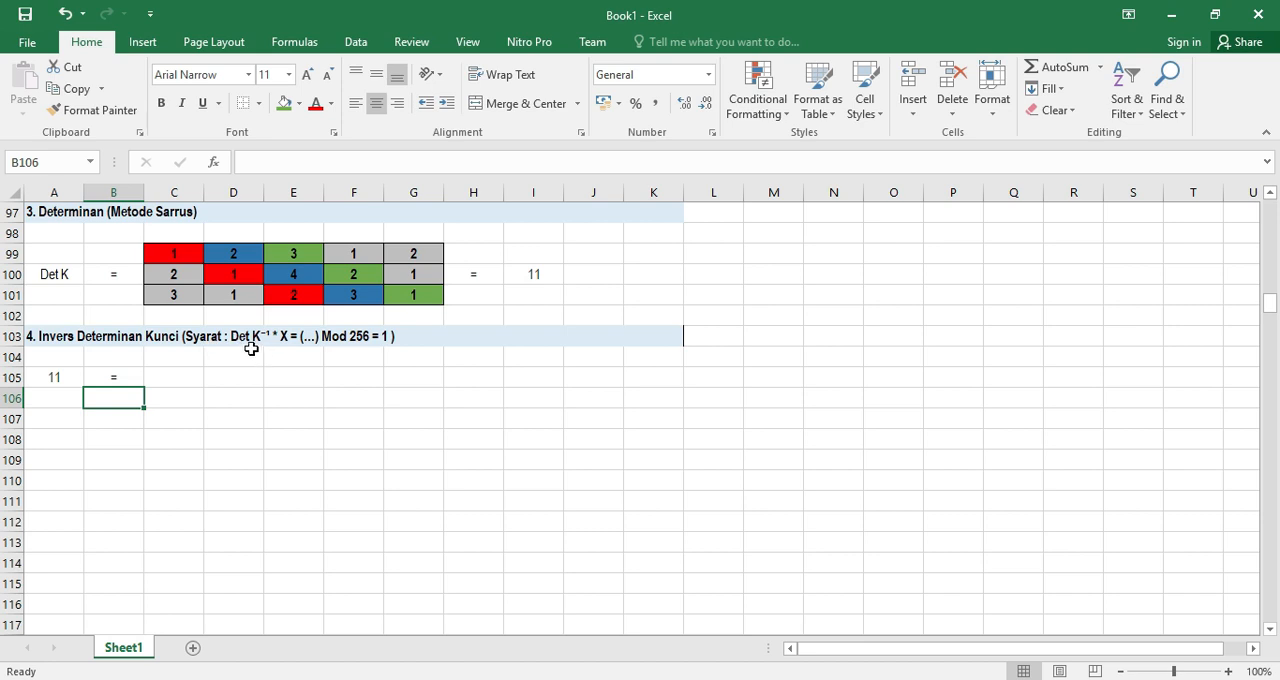
click(113, 376)
text(*)
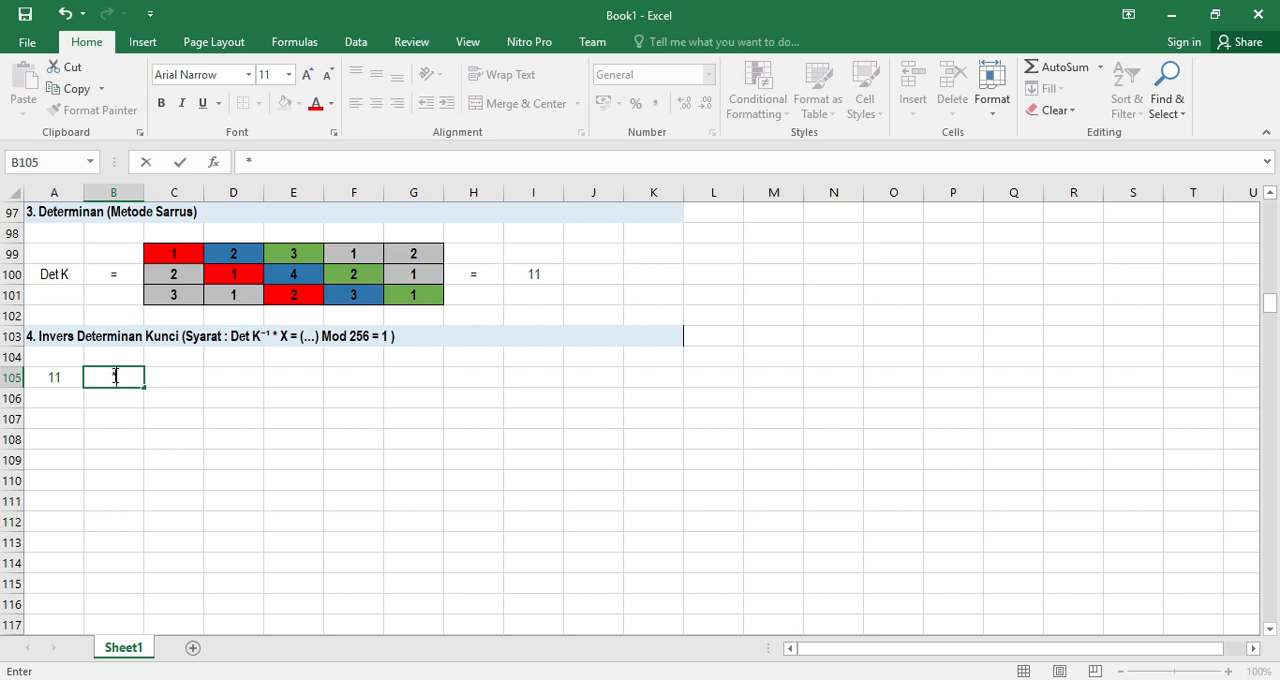
click(166, 375)
text(X)
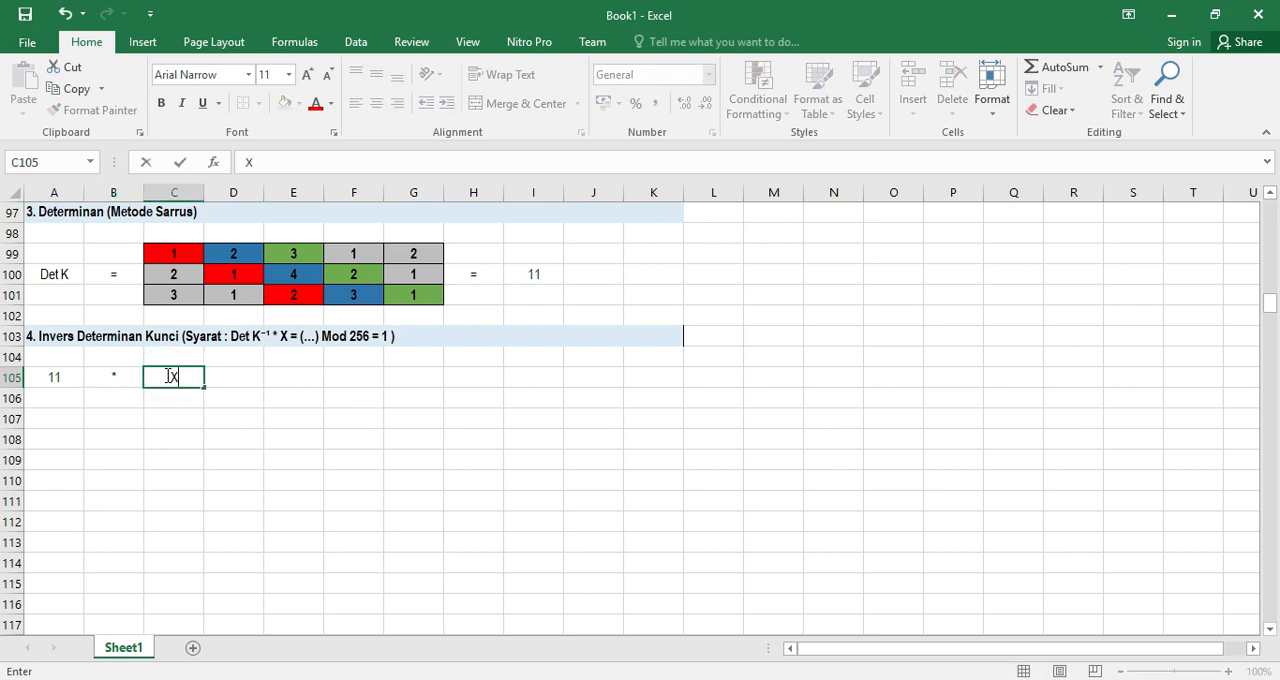
Continue the row 105 condition with a plain = sign in D105 and the placeholder ... in E105
click(246, 374)
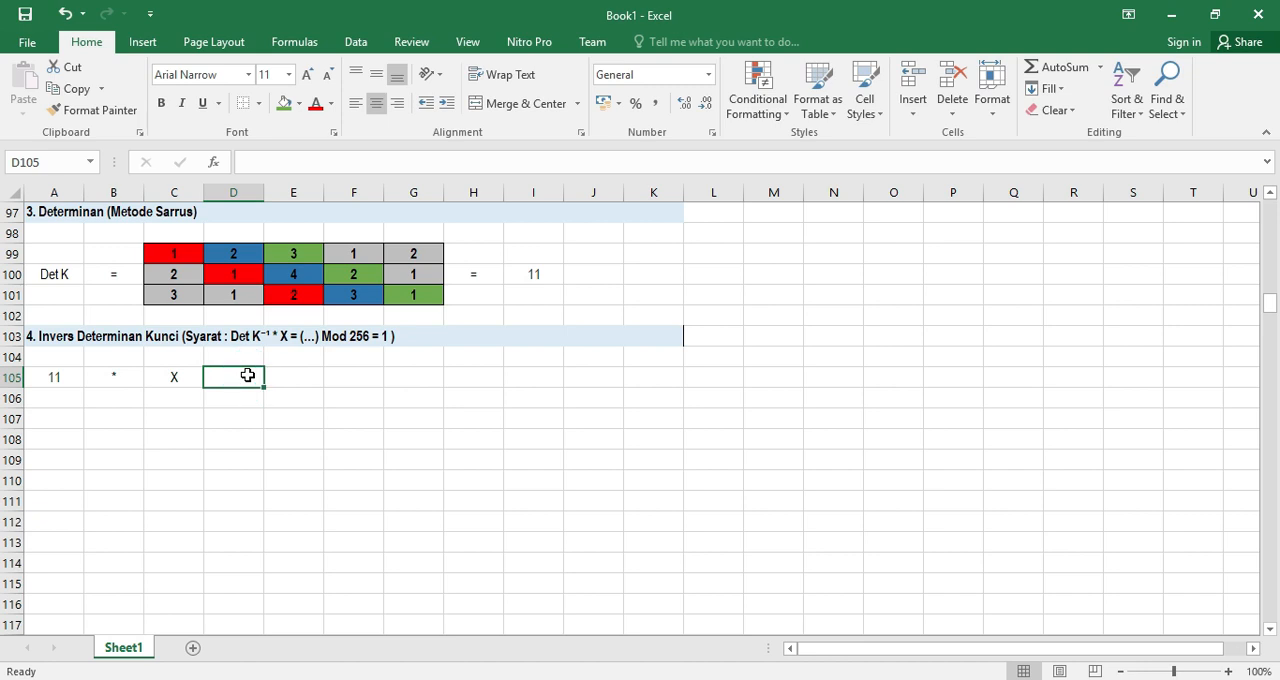
text(=)
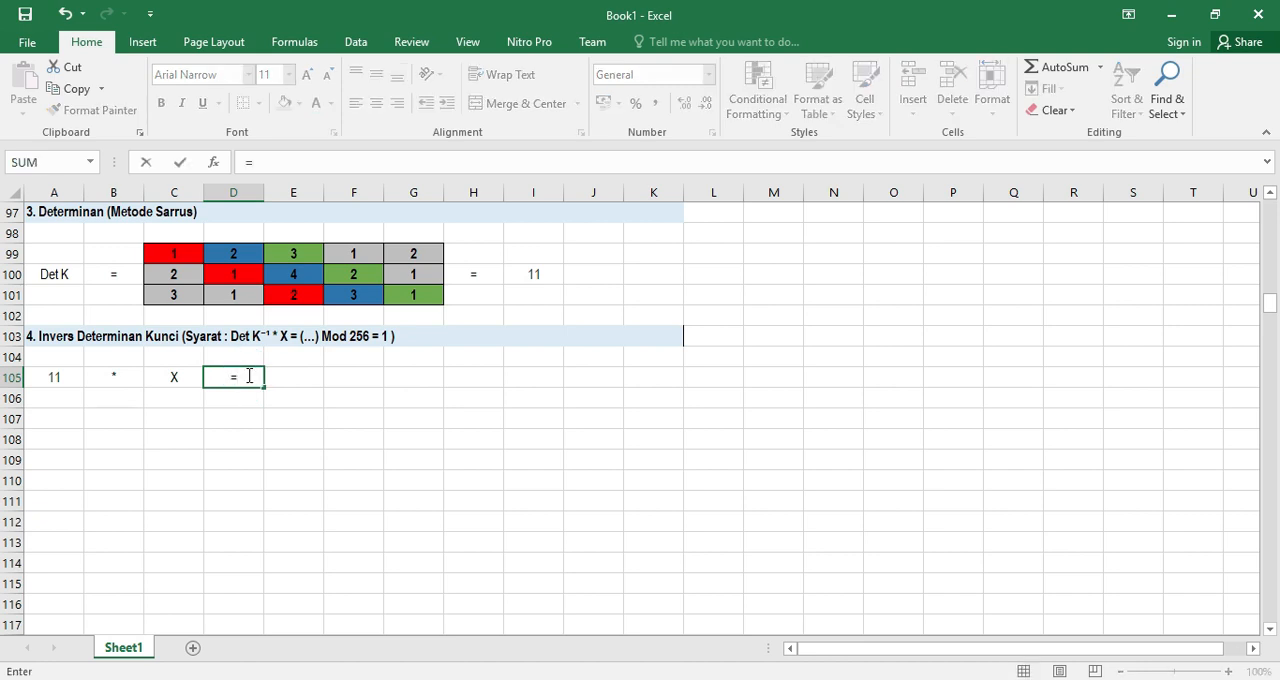
click(311, 386)
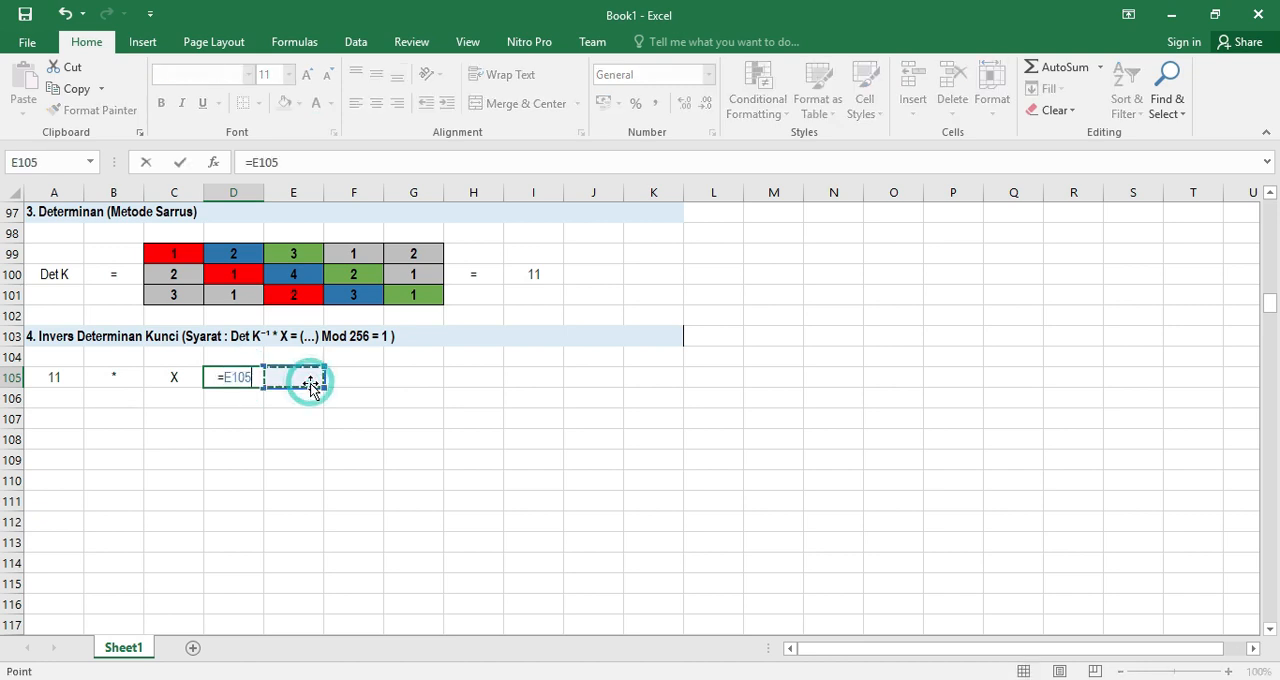
key(BackSpace)
key(BackSpace)
key(BackSpace)
key(BackSpace)
key(Return)
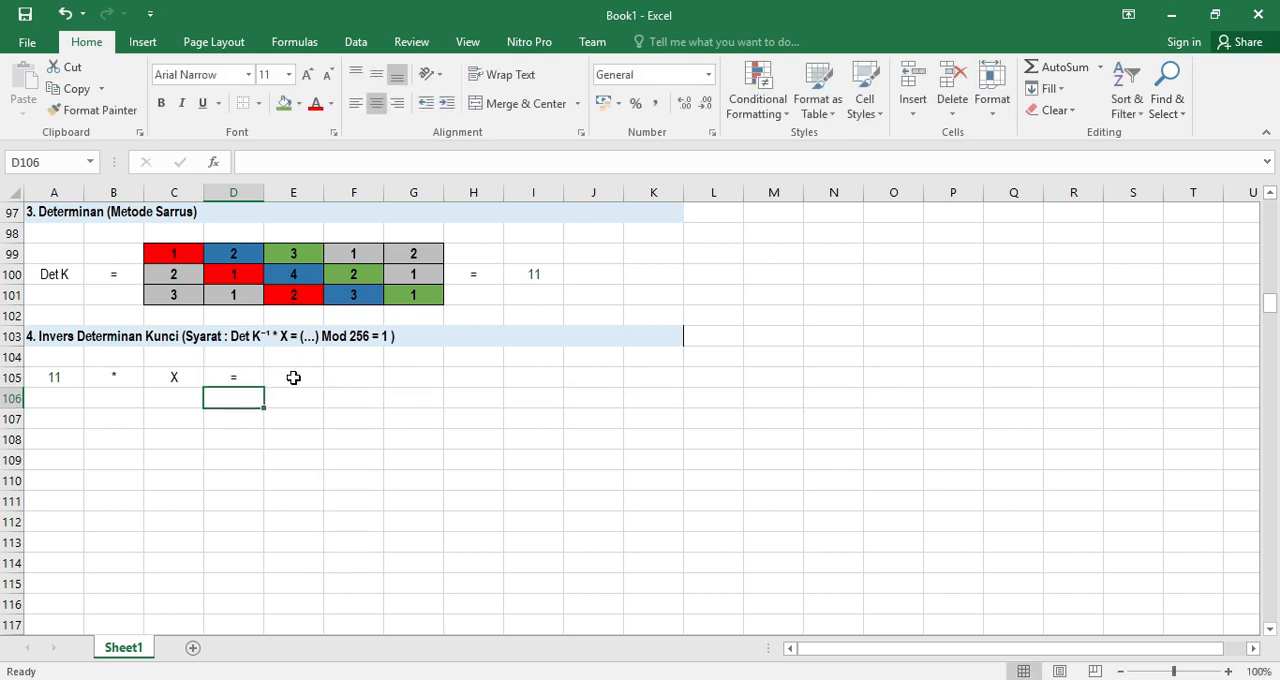
click(293, 378)
text(.)
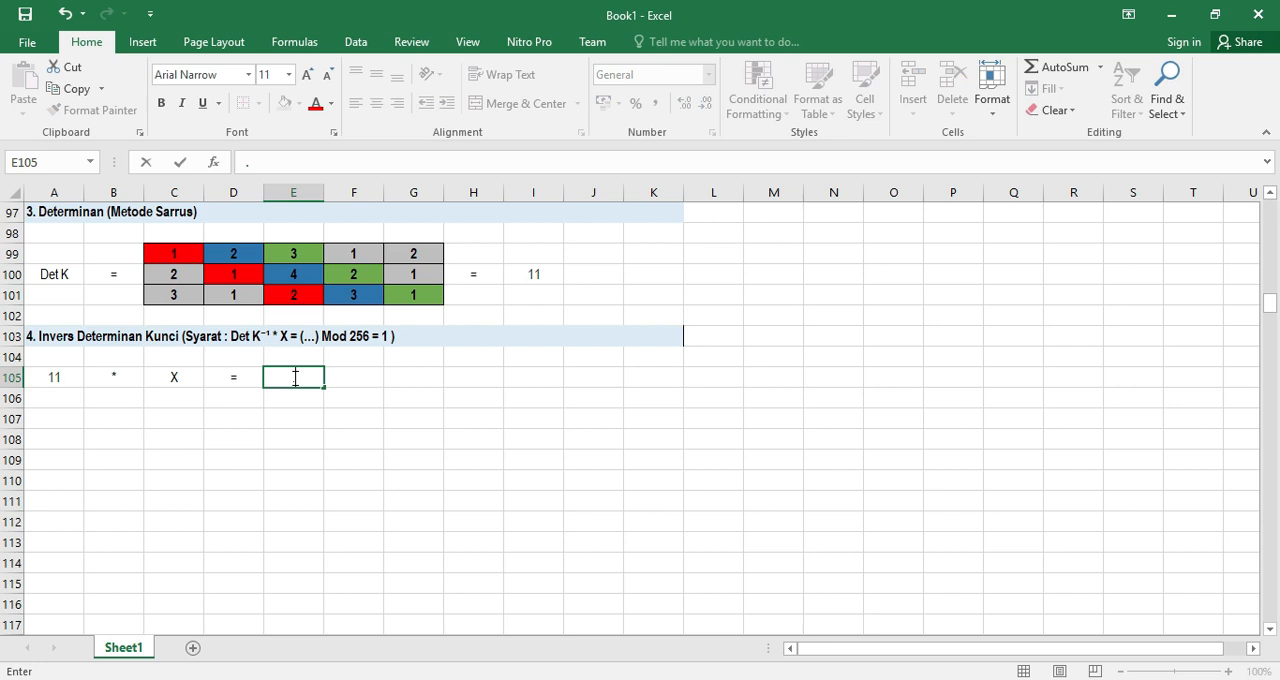
text(..)
key(ctrl+Return)
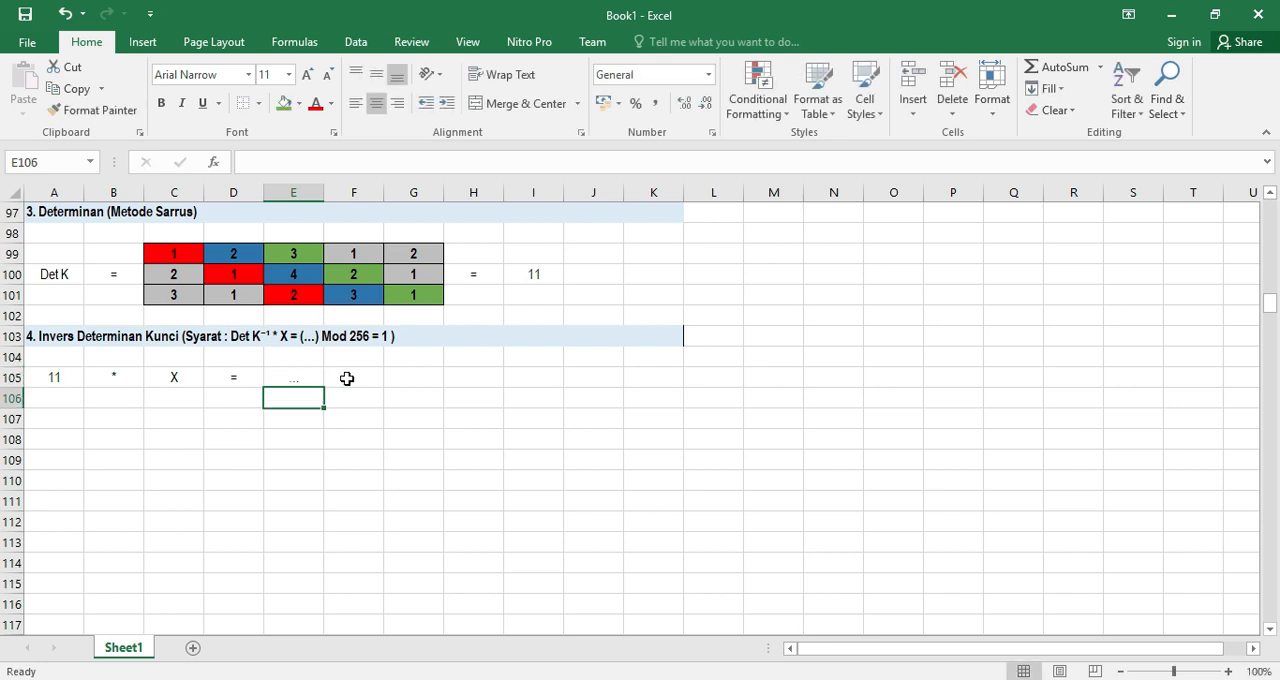
Enter Mod in F105 and 256 in G105
click(355, 378)
text(Mod)
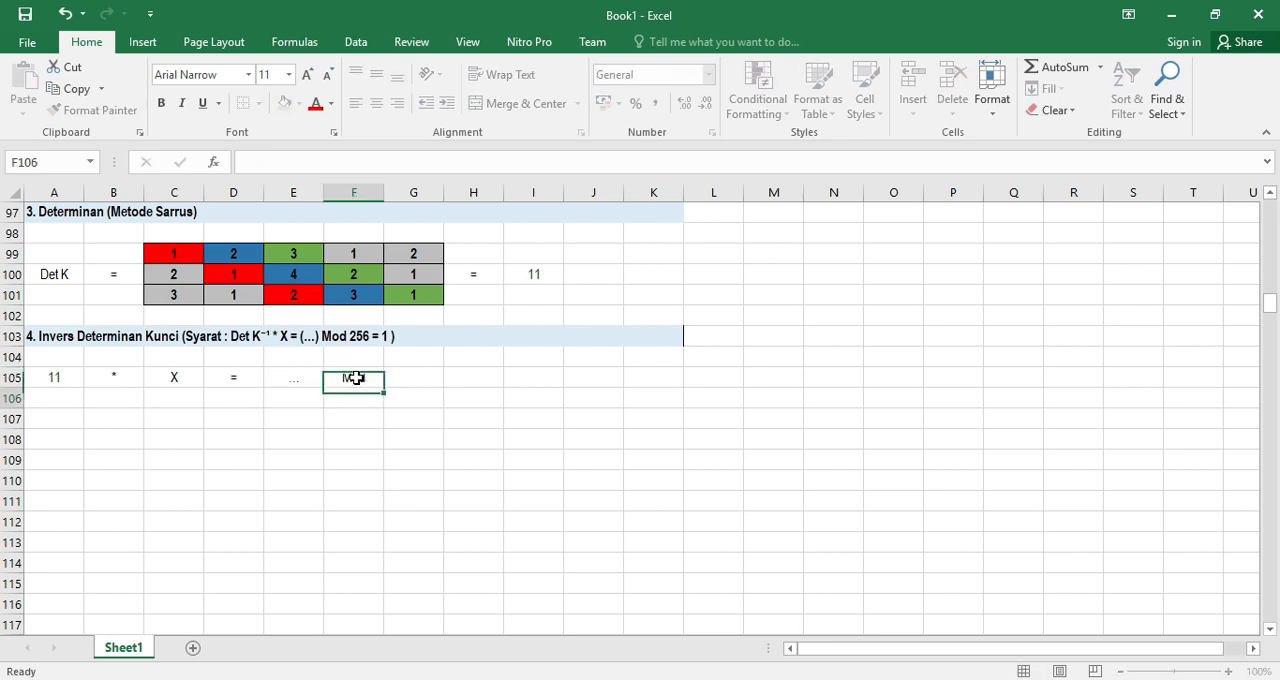
key(Tab)
text(256)
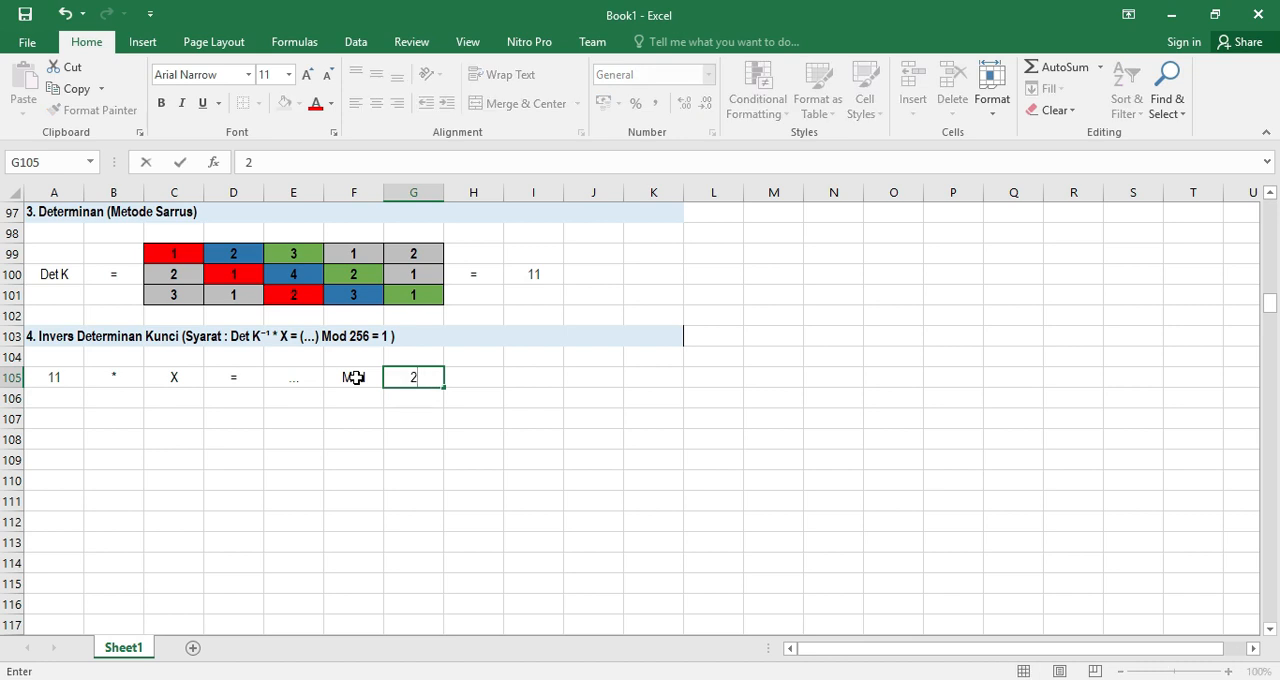
key(Return)
Complete the row 105 condition with a plain = sign in H105 and 1 in I105
key(Up)
key(Right)
text(=)
key(Right)
key(Left)
key(BackSpace)
key(BackSpace)
key(BackSpace)
key(BackSpace)
key(Return)
key(Right)
key(Up)
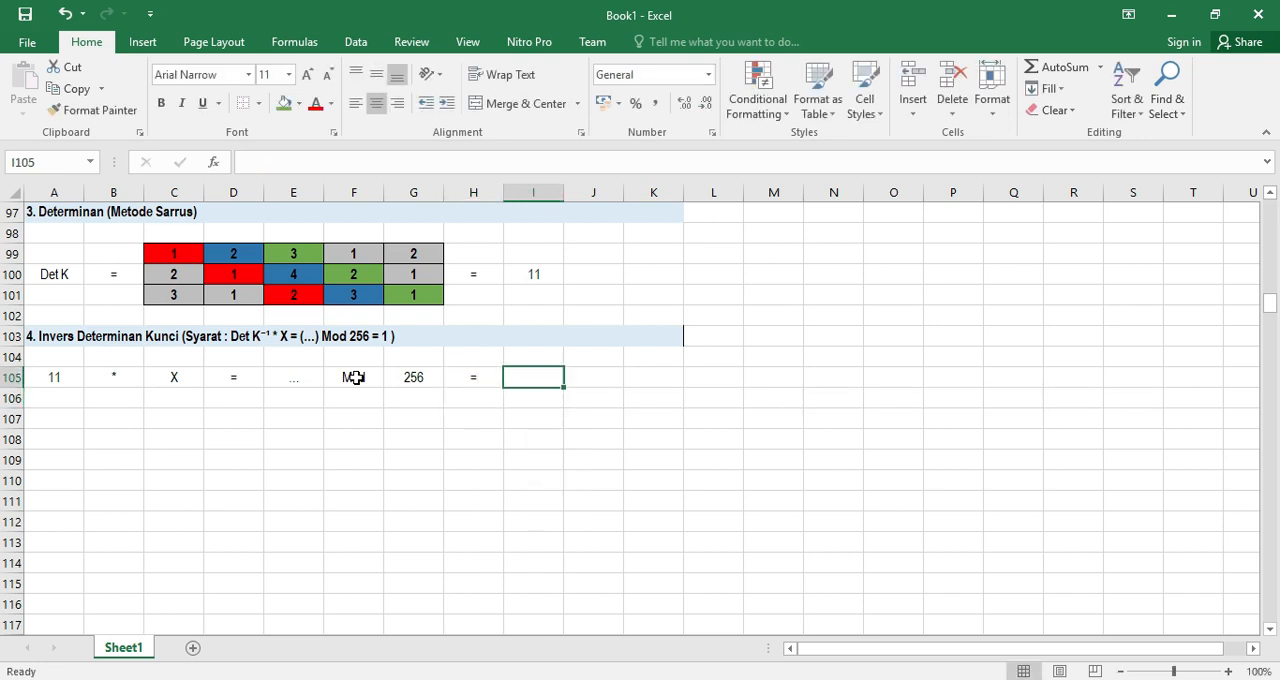
text(1)
key(Return)
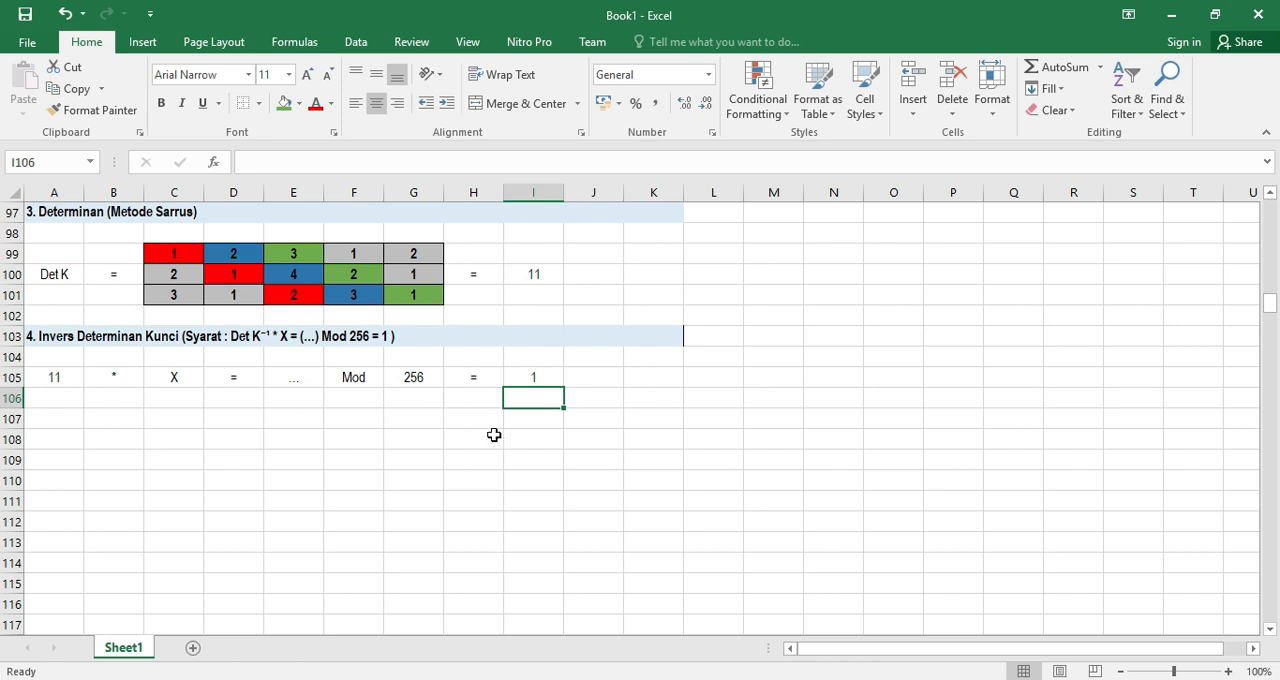
Remove the black border at the right end of the section 4 heading in row 103
click(669, 338)
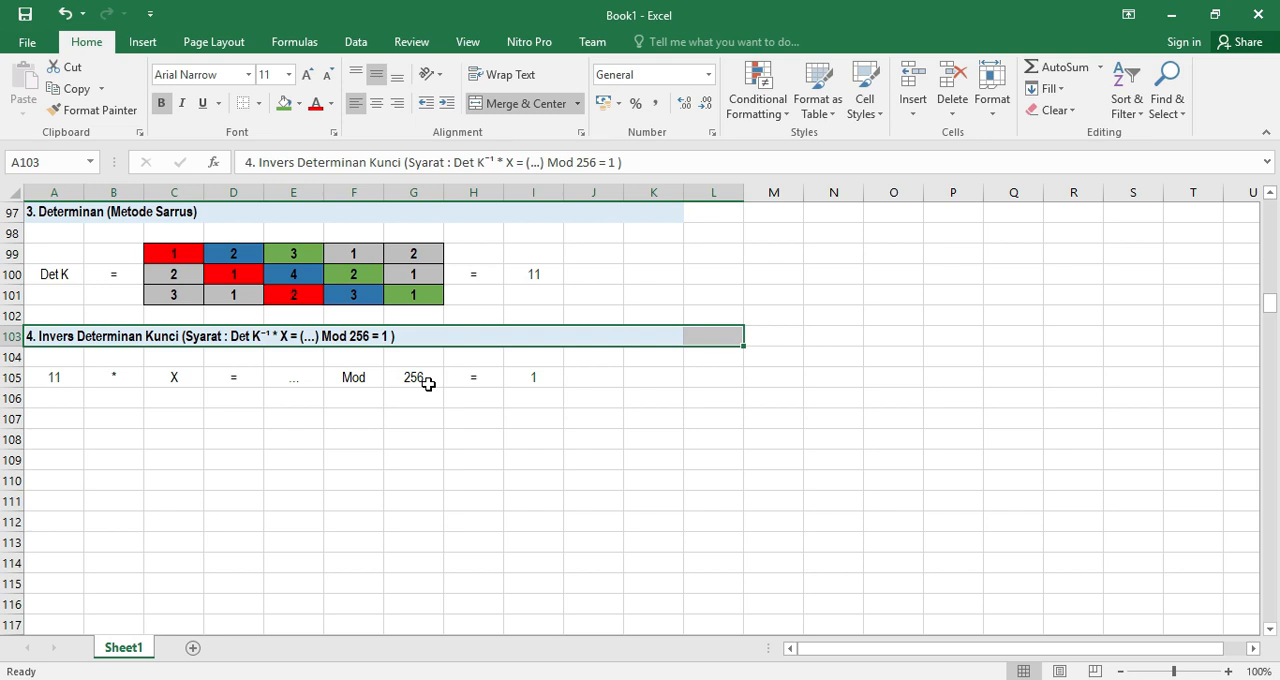
click(173, 379)
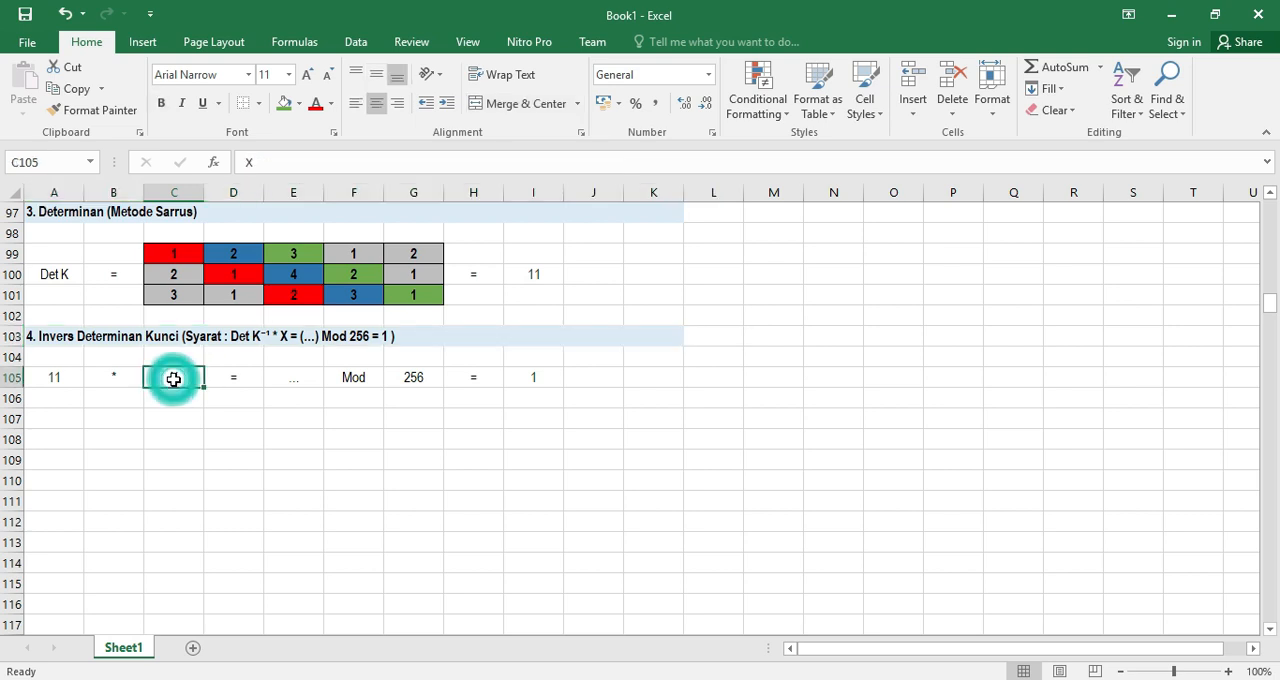
click(60, 374)
click(294, 381)
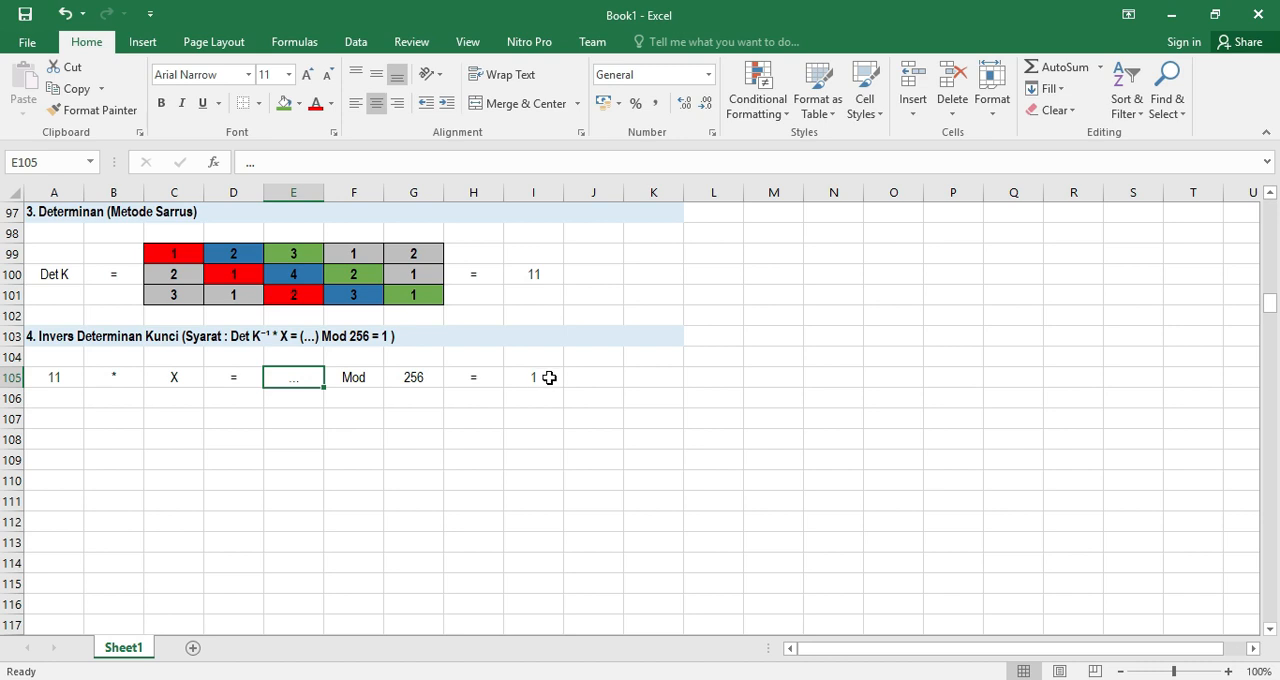
Start the trial row under the inverse condition with 11 in A106 and * in B106
click(57, 397)
text(11)
key(Tab)
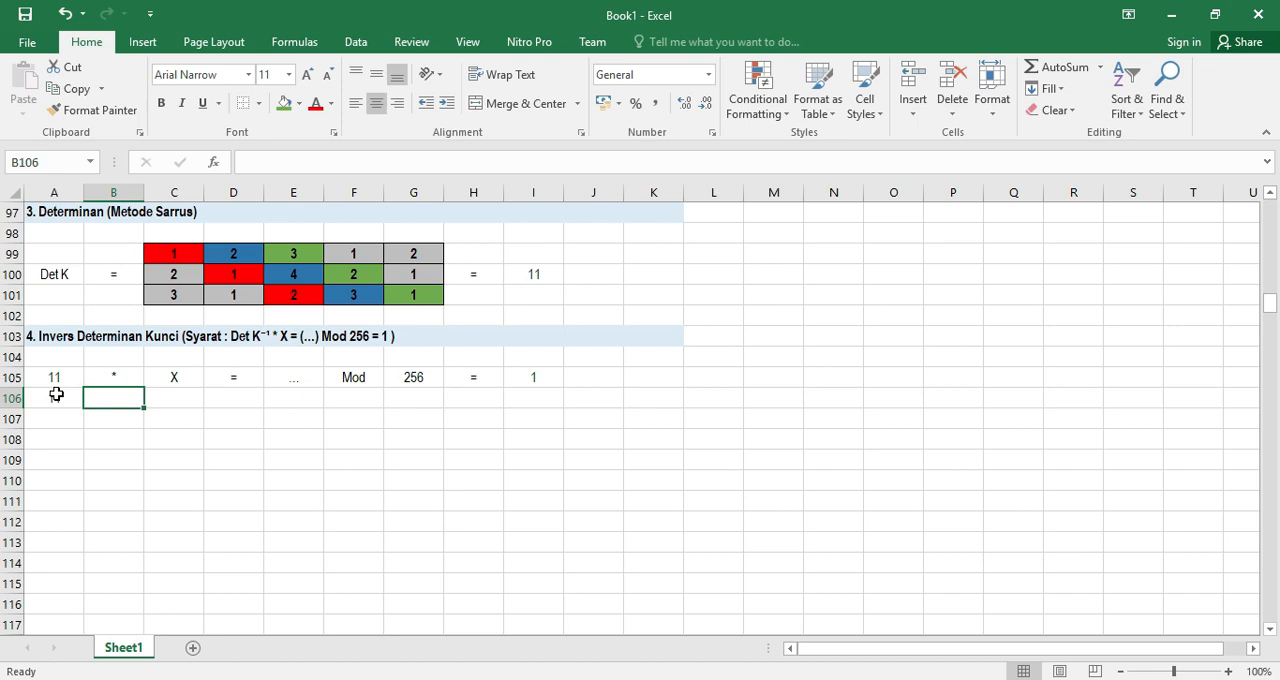
text(*)
key(Return)
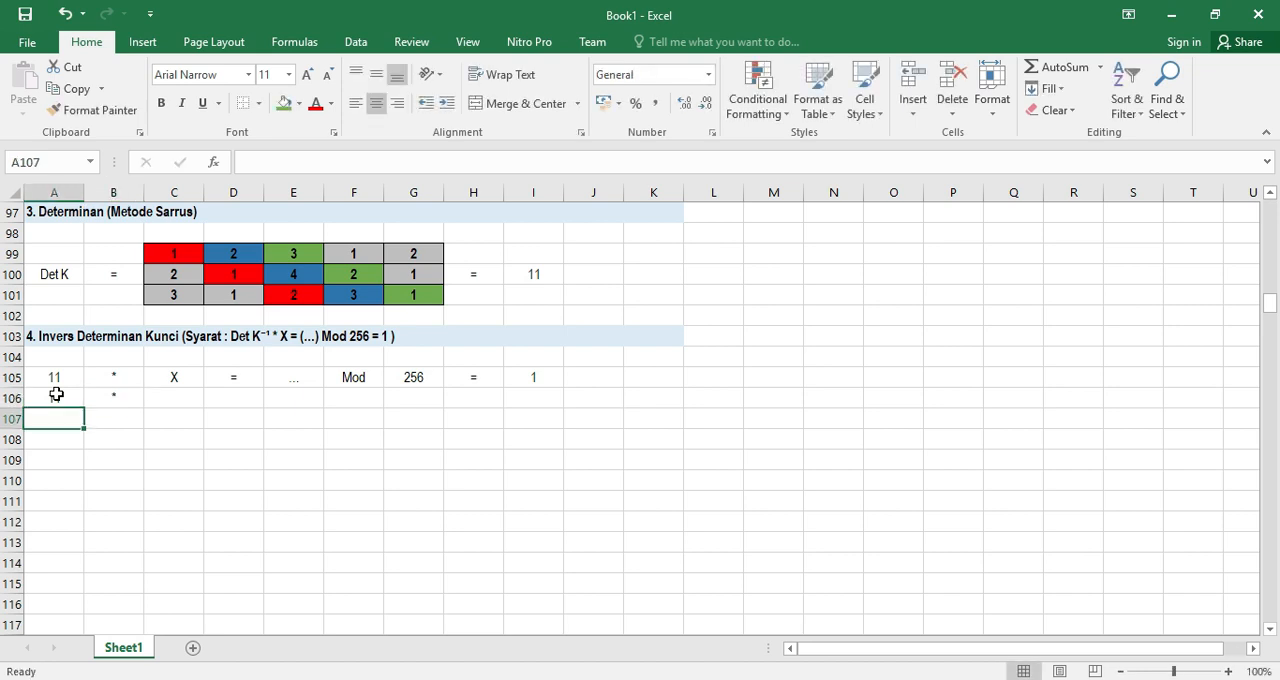
click(179, 401)
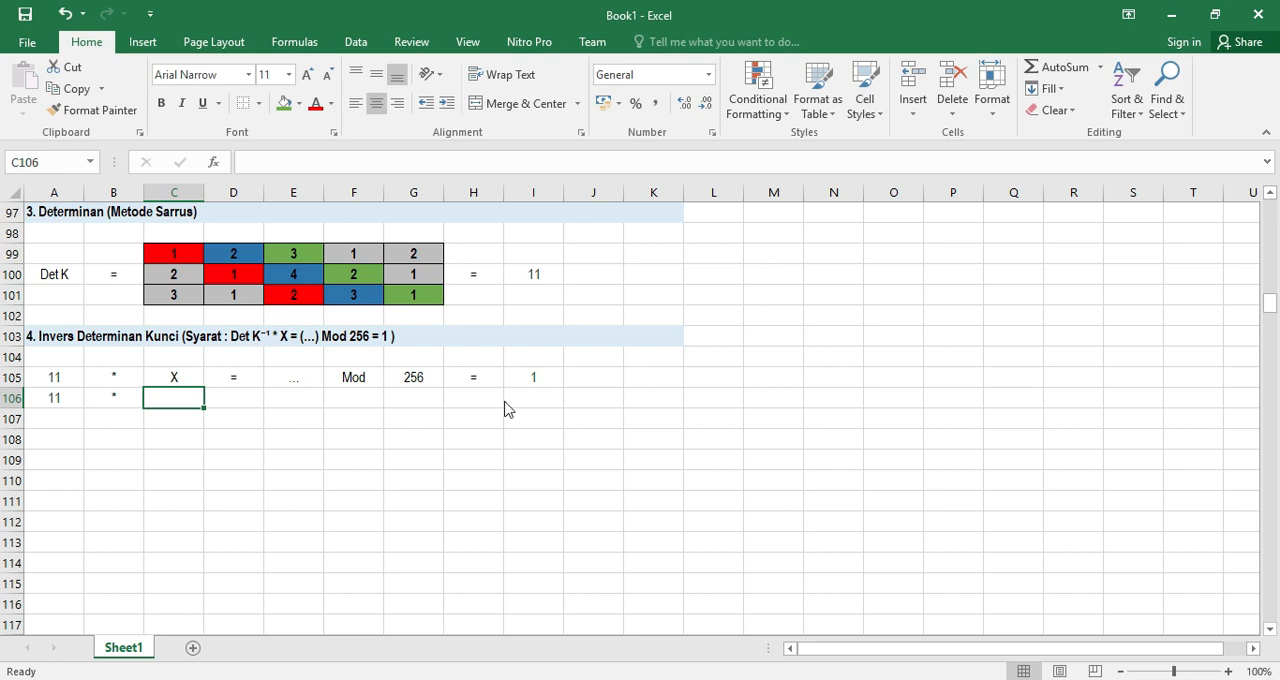
Switch to the Calculator app and show it as a smaller window with the worksheet's first columns uncovered
key(alt+Tab)
key(super)
key(super)
key(super)
text(kal)
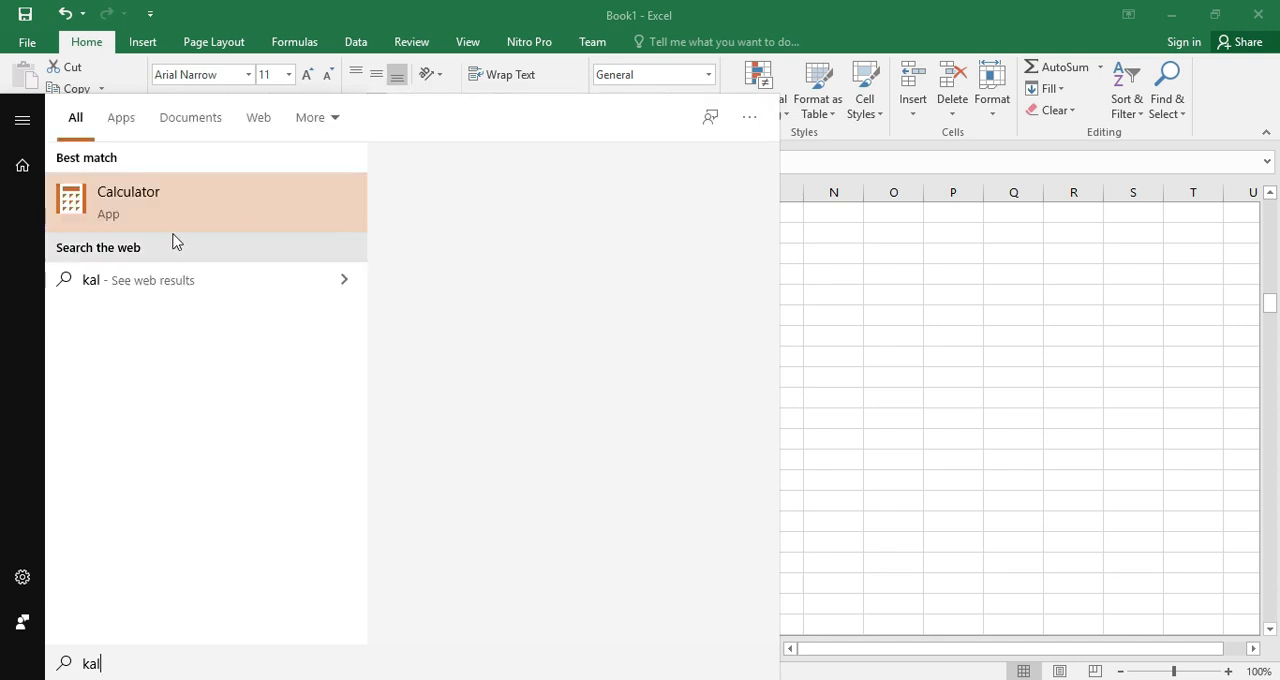
click(570, 265)
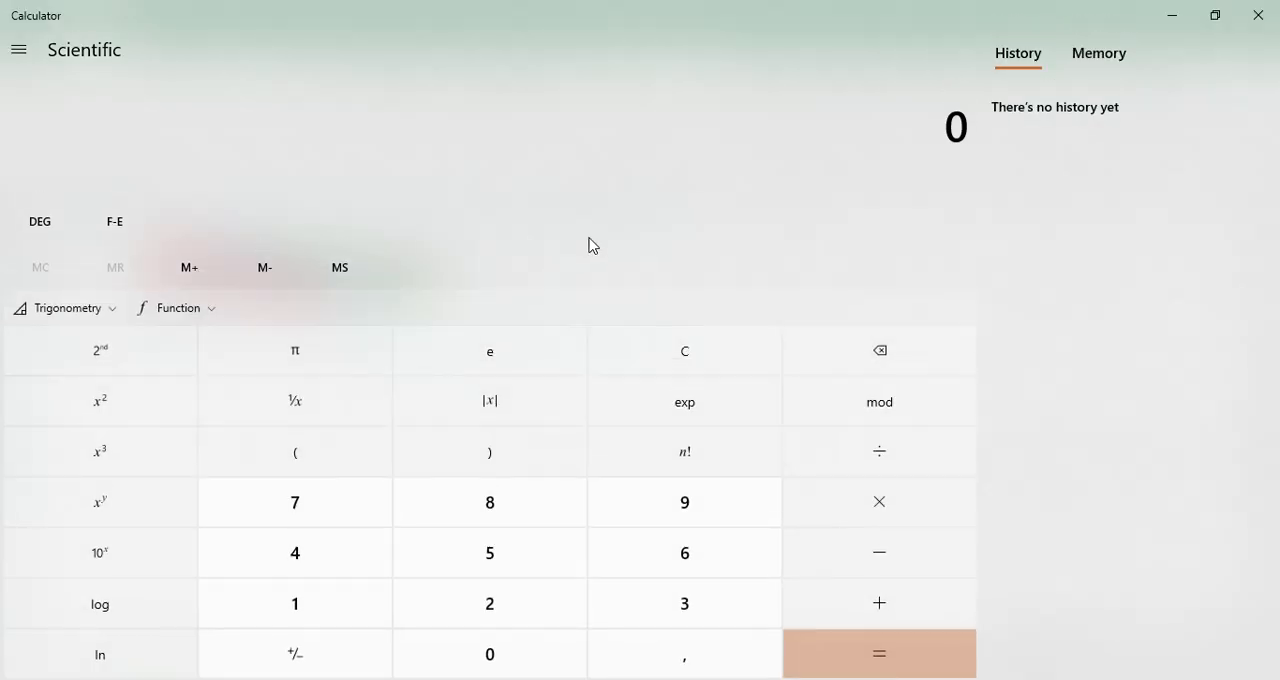
click(1213, 17)
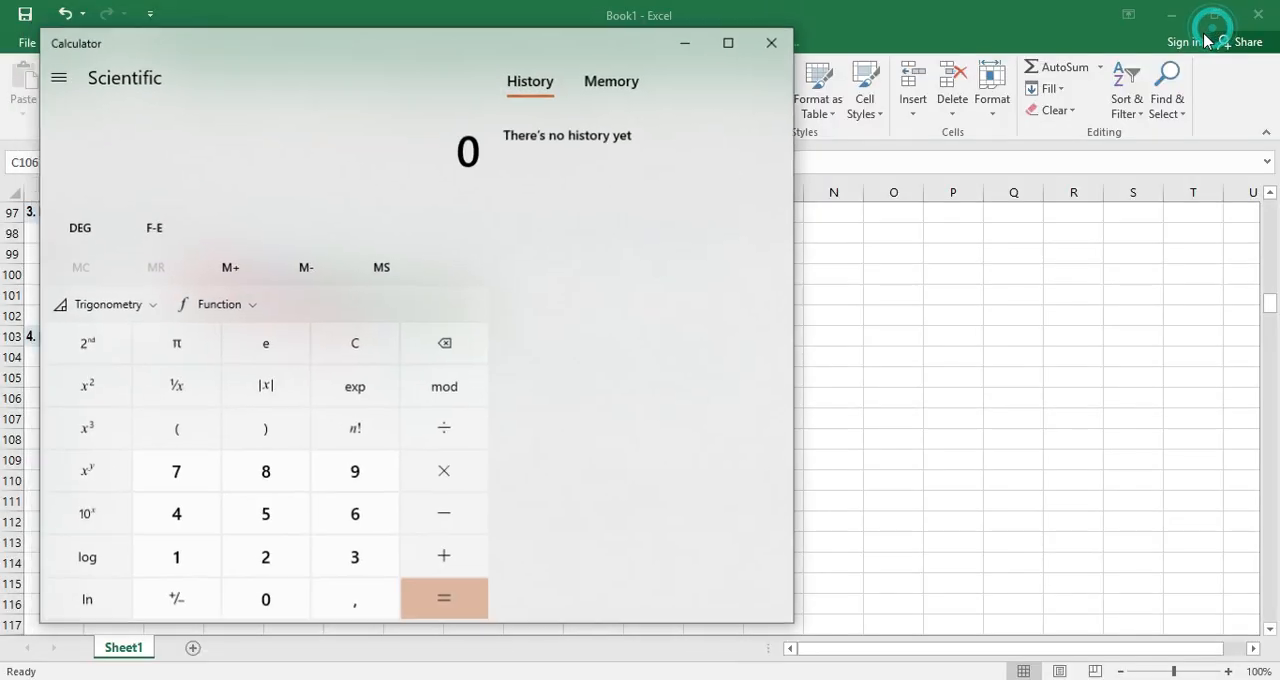
drag(234, 57, 540, 56)
Calculate 11 × 163 and move the Calculator window so the section 4 rows through column G are uncovered
click(487, 558)
click(487, 558)
click(750, 472)
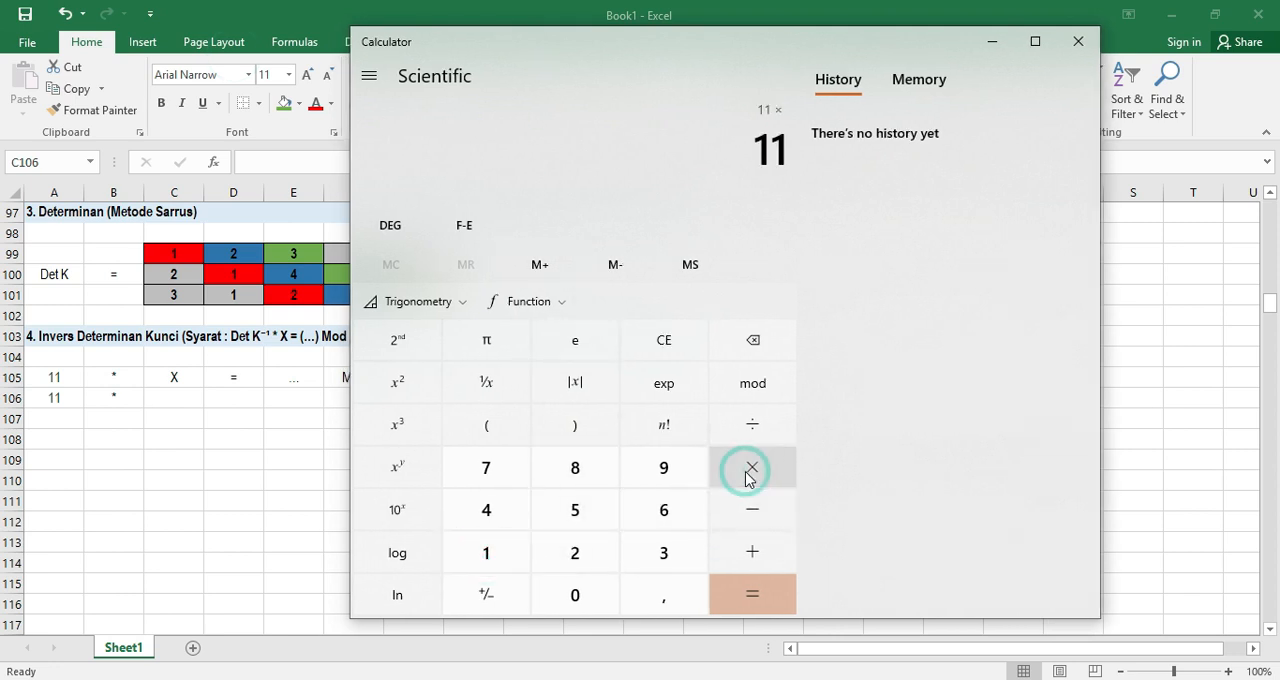
drag(443, 44, 563, 40)
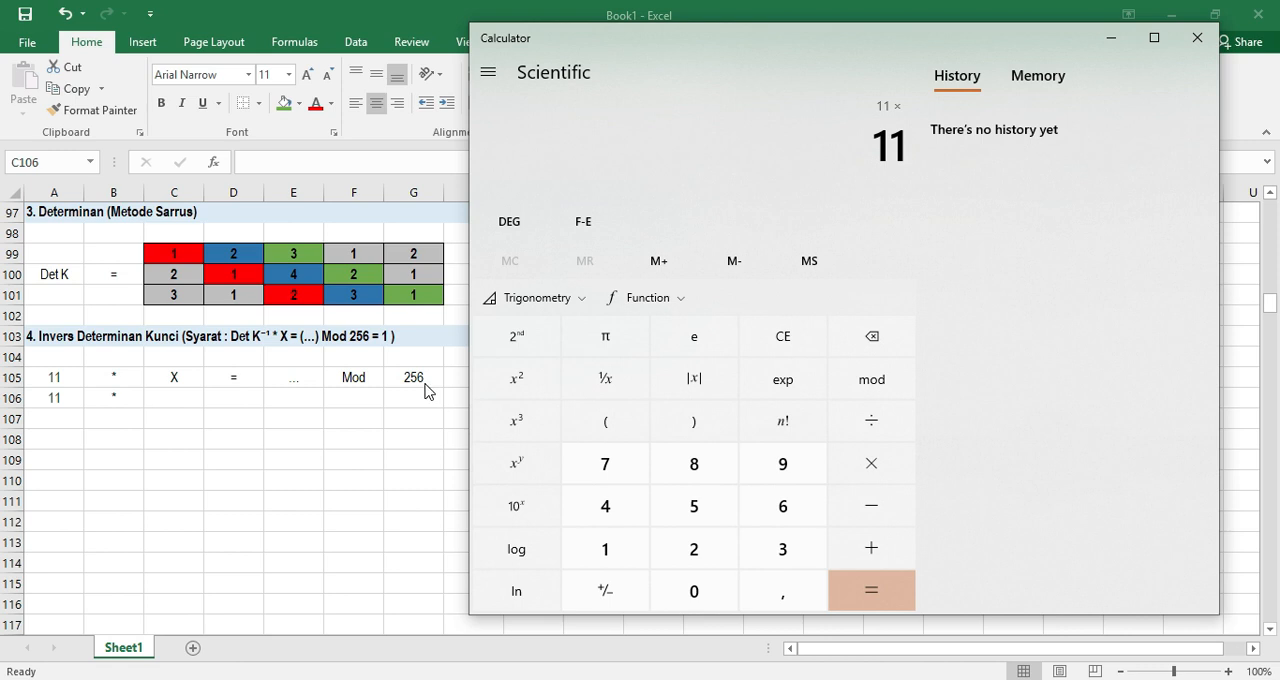
click(607, 550)
click(768, 506)
click(773, 538)
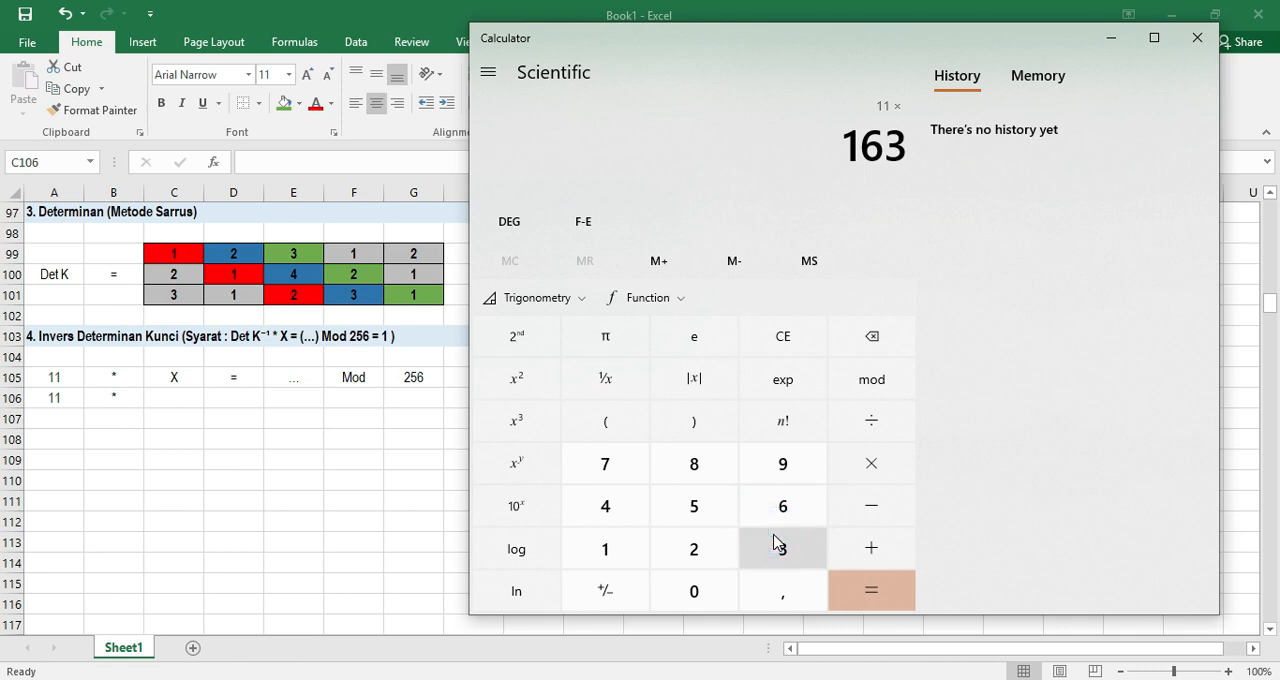
click(872, 588)
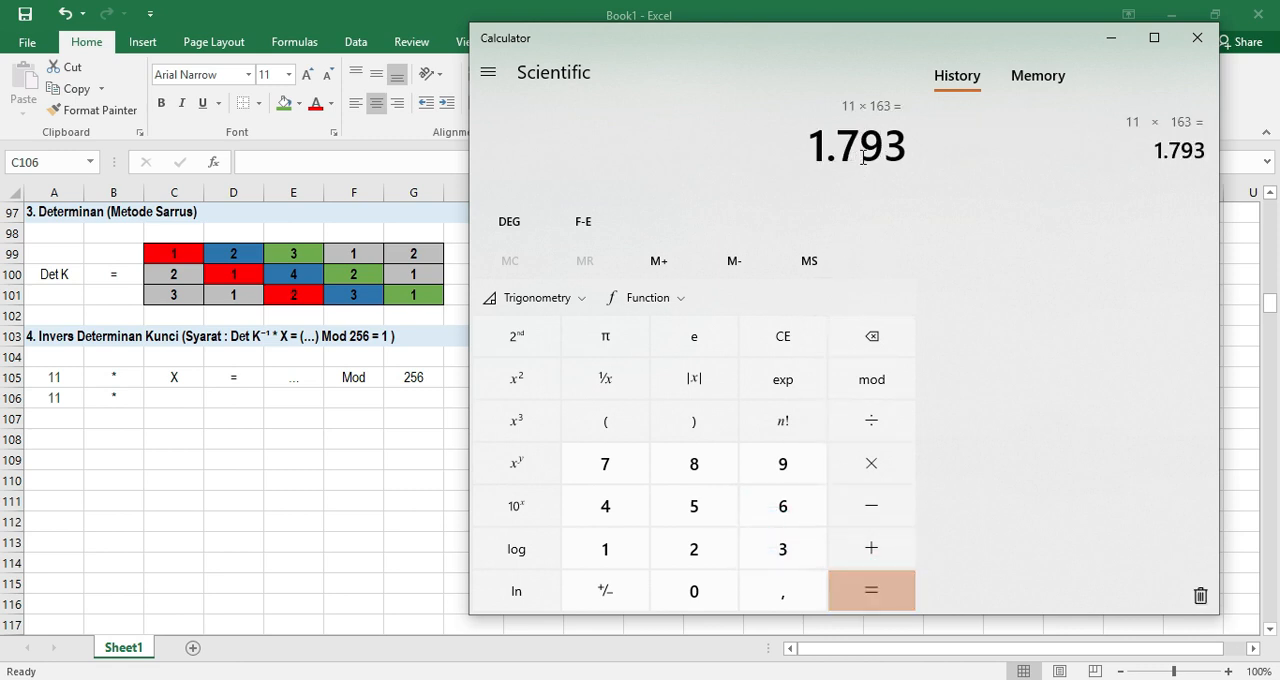
Calculate the product of 11 and 163 modulo 256 to test the candidate inverse
click(872, 388)
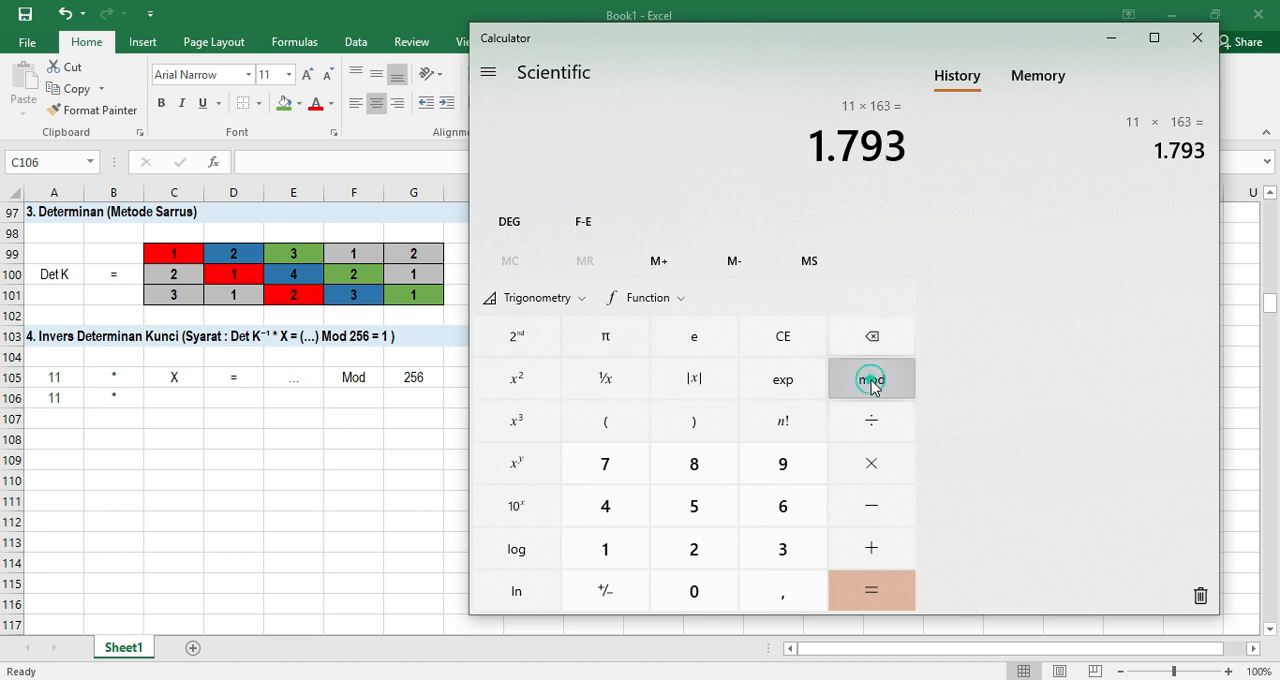
click(690, 541)
click(694, 506)
click(783, 506)
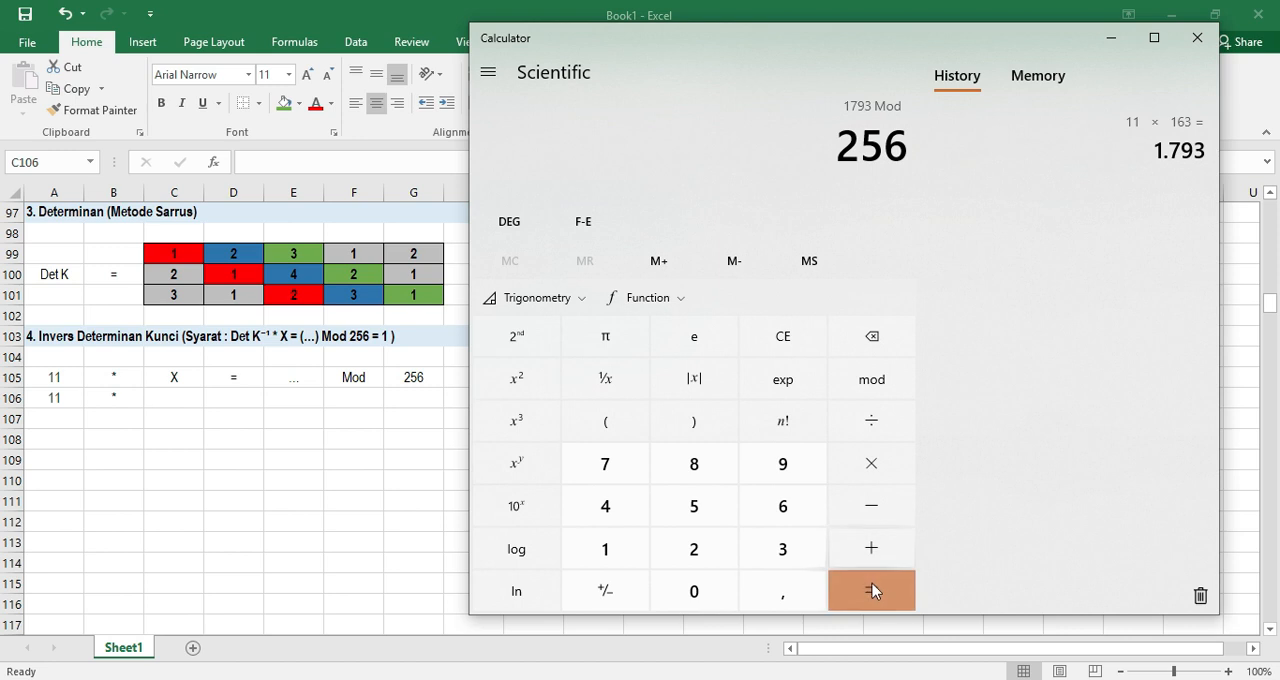
click(871, 591)
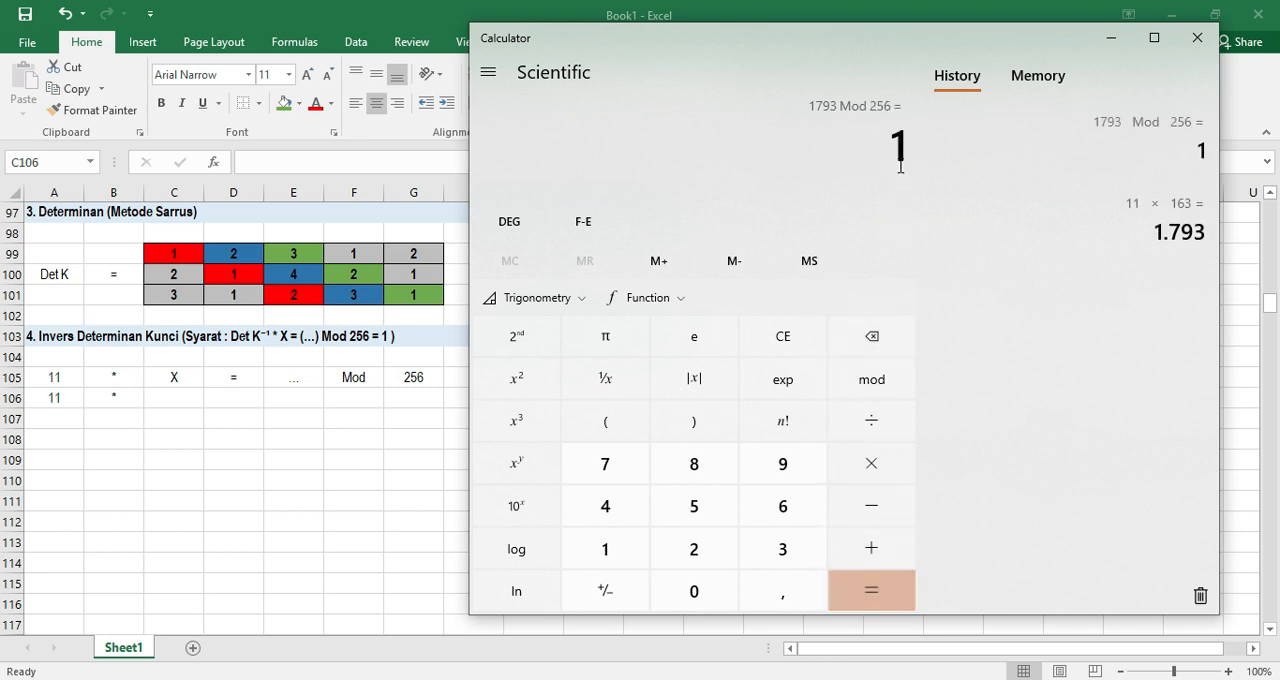
Switch to the Excel worksheet and continue the trial row with 163 in C106 and a plain = sign in D106
click(170, 400)
double_click(170, 400)
text(163)
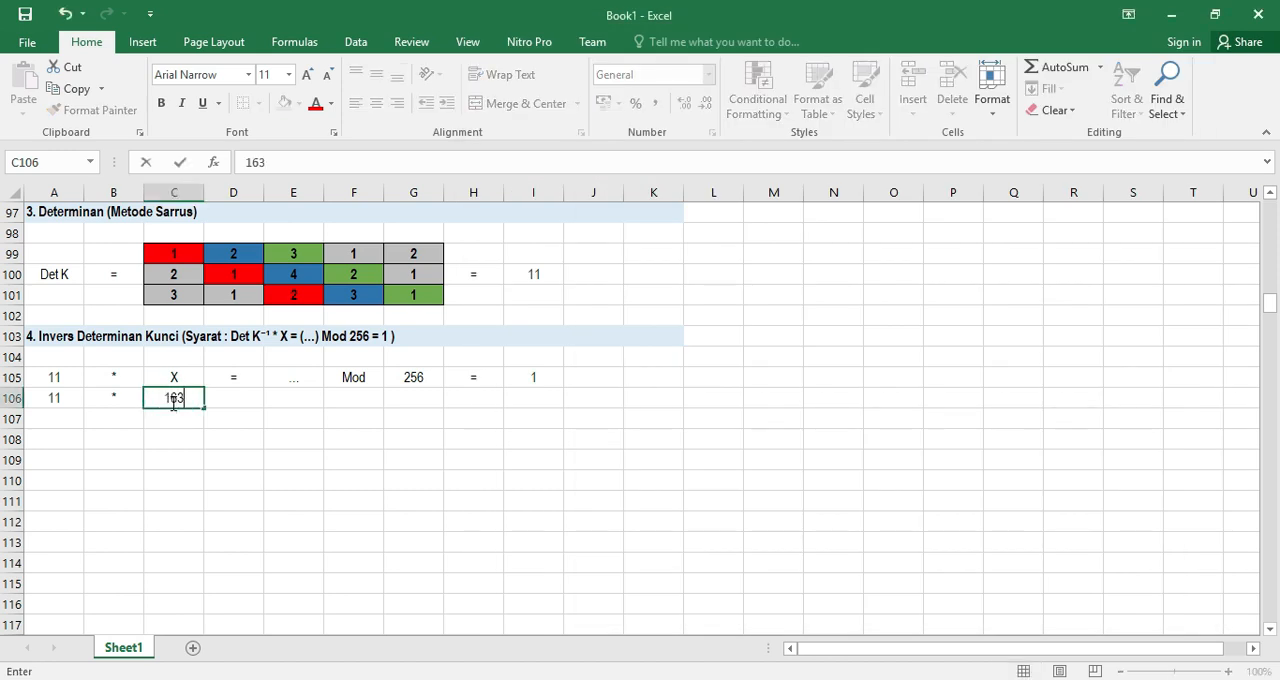
key(Return)
click(232, 401)
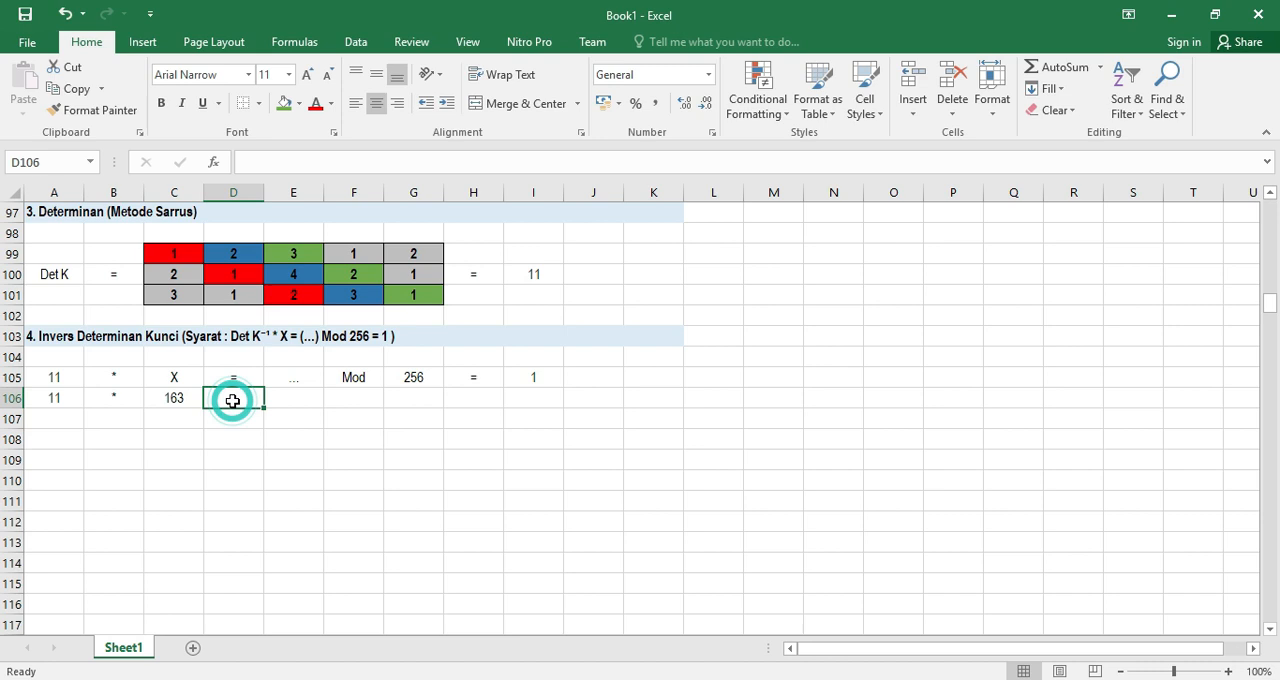
text(=)
key(Return)
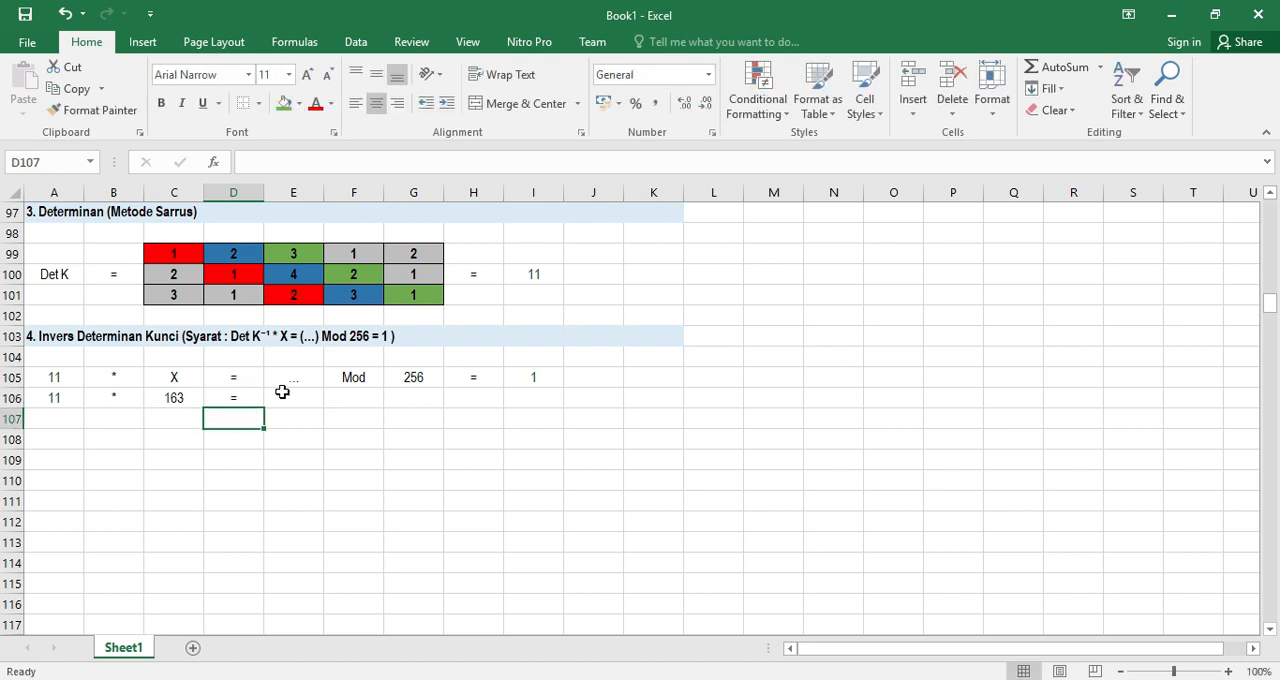
Build the product formula =A106*C106 in E106 of the trial row
click(300, 400)
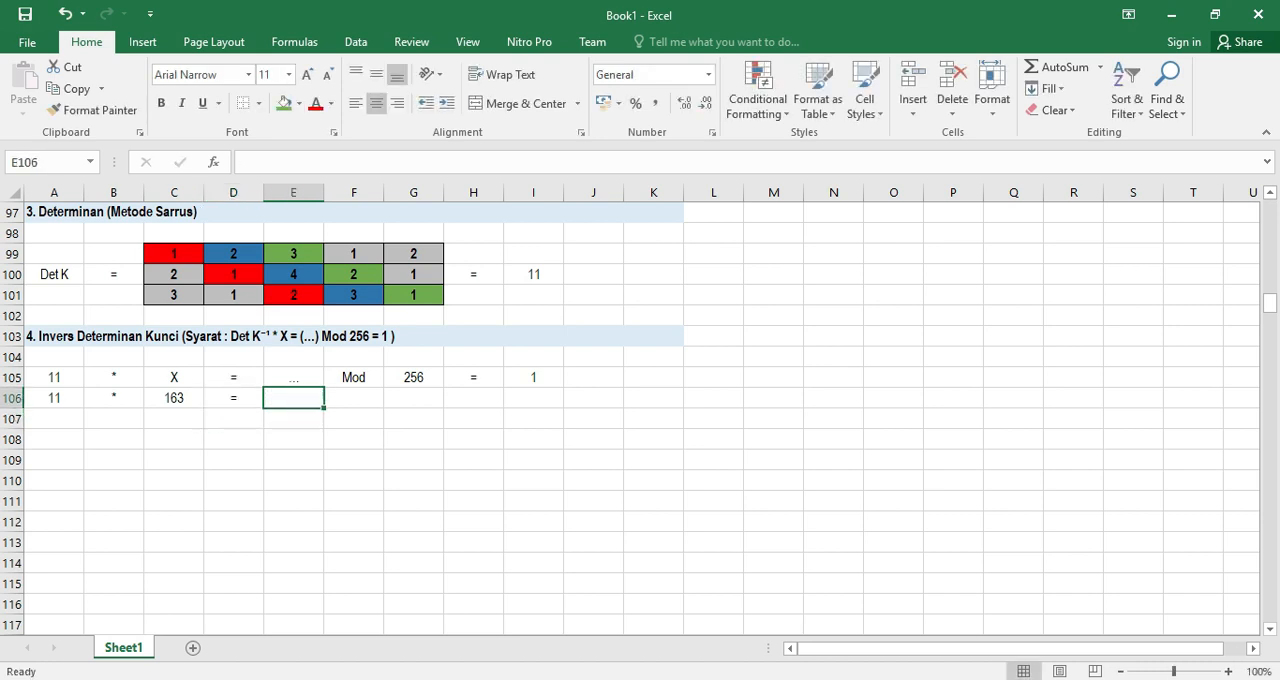
key(alt+Tab)
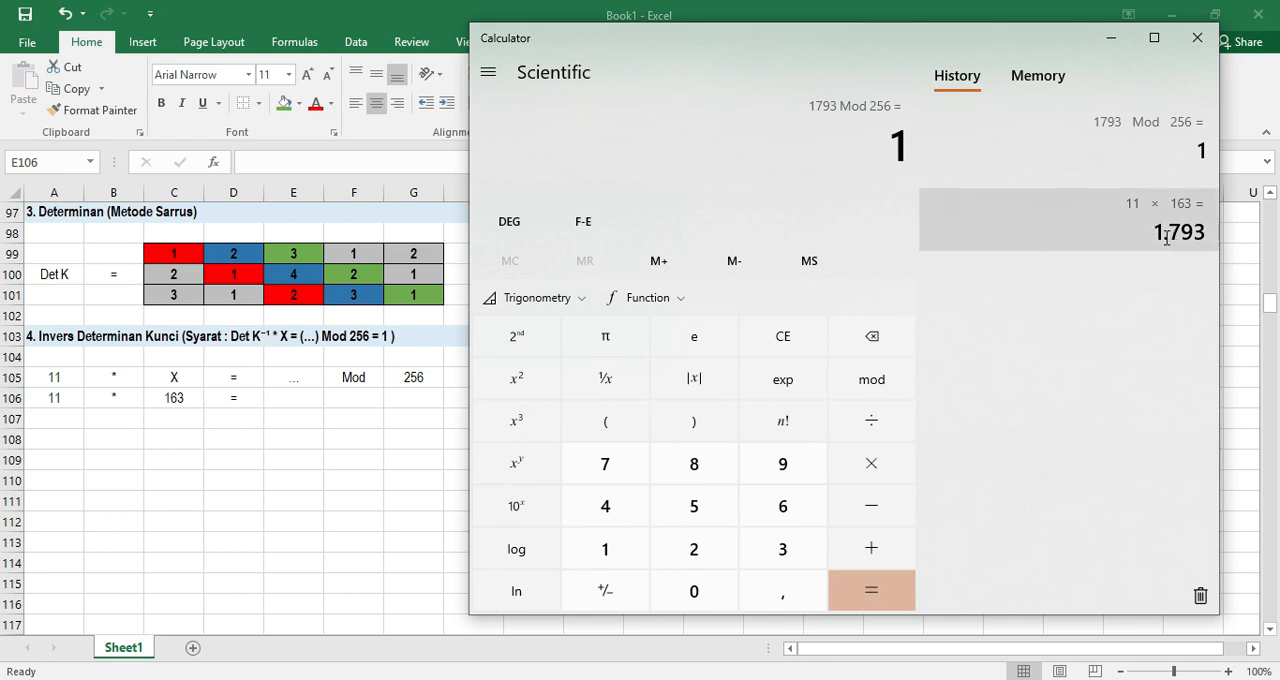
click(297, 401)
click(296, 402)
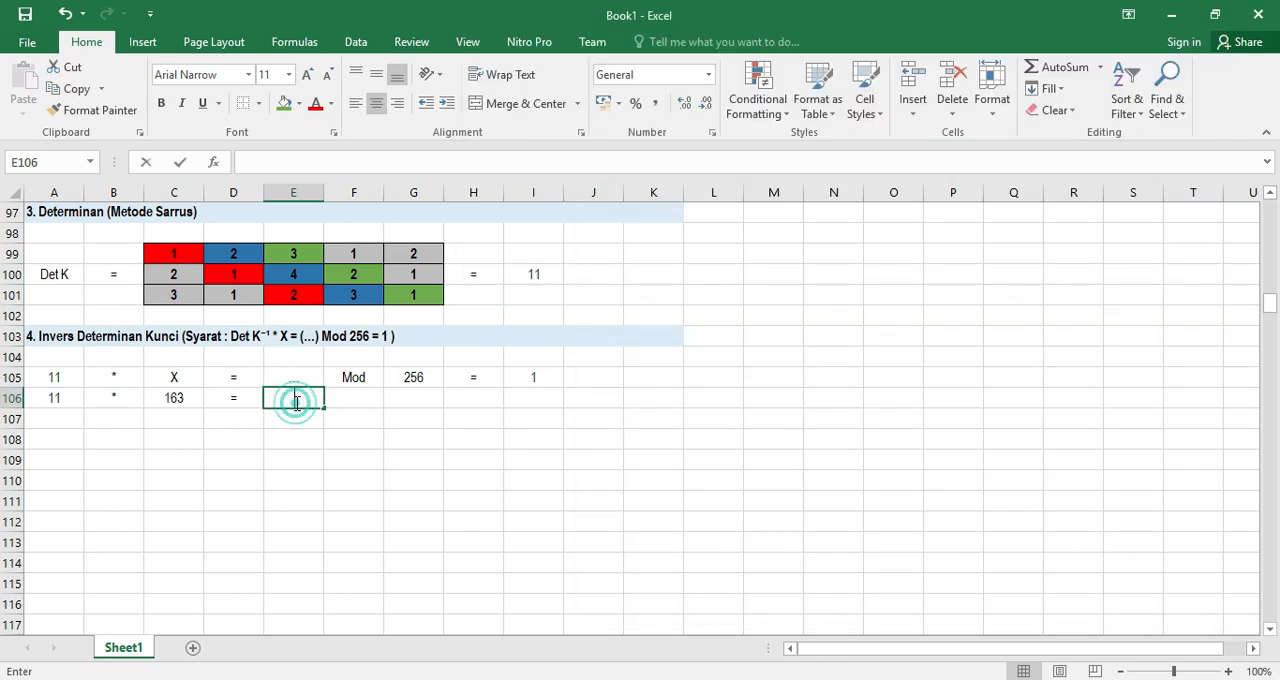
click(277, 433)
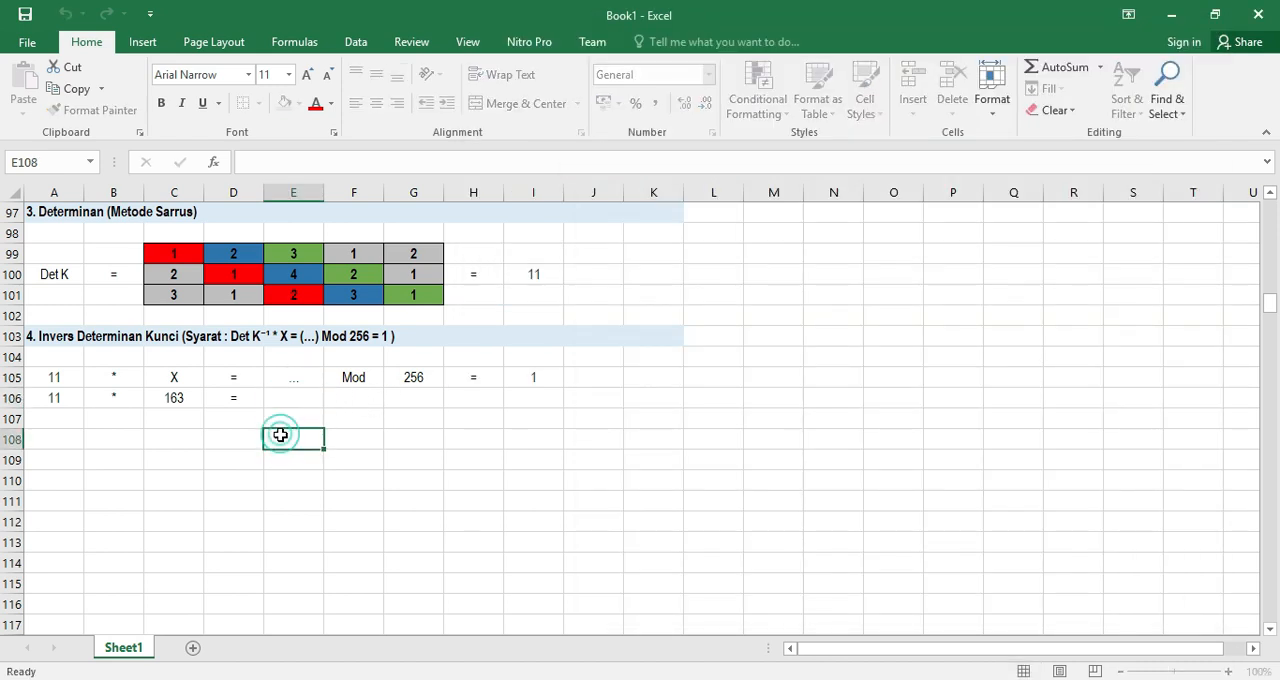
click(270, 398)
text(=)
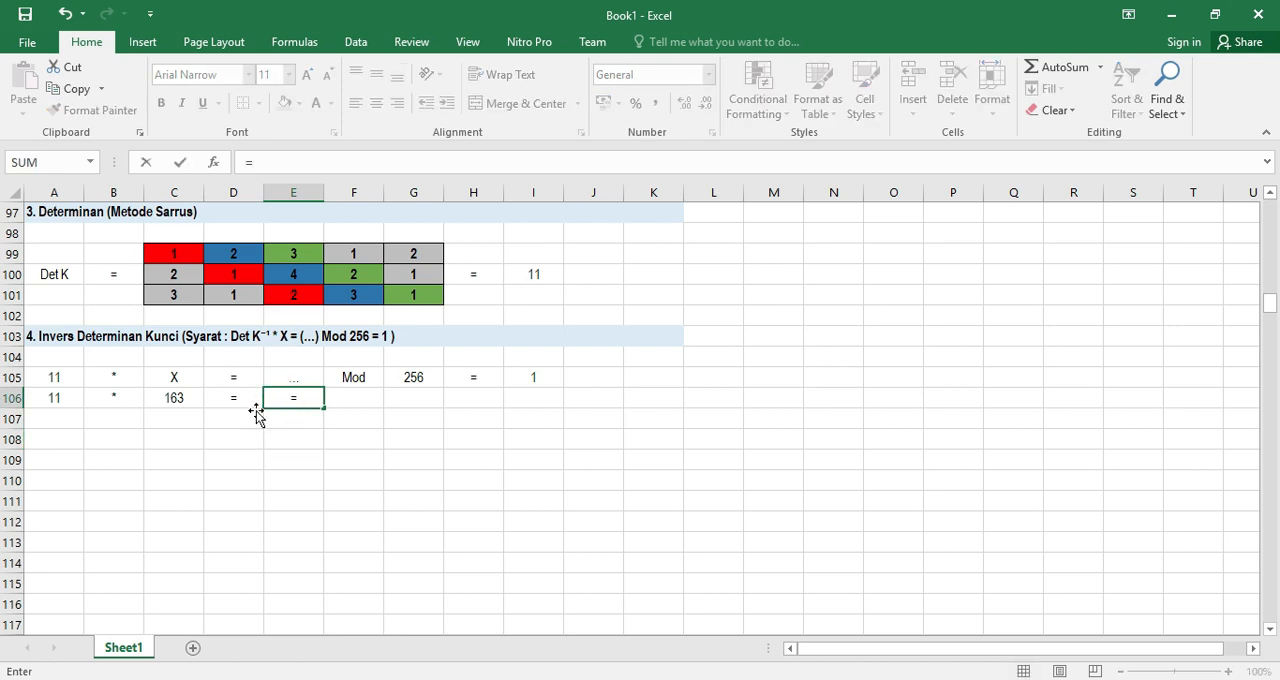
click(54, 399)
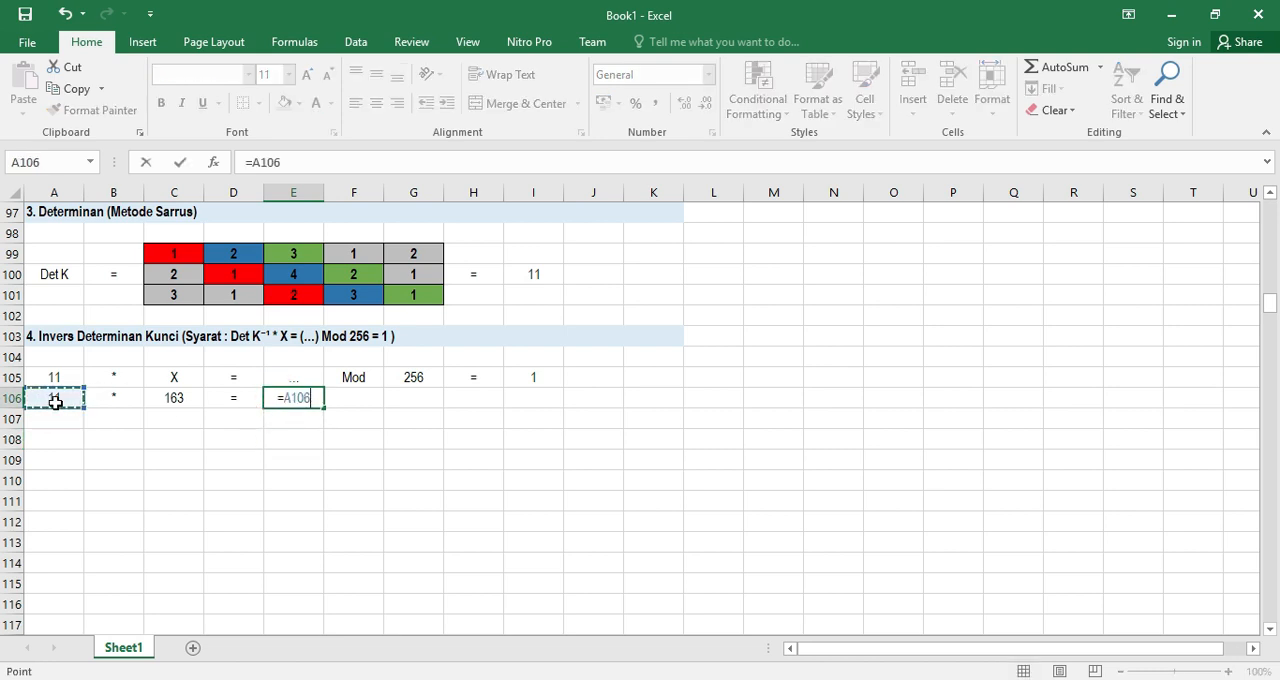
text(*)
click(175, 400)
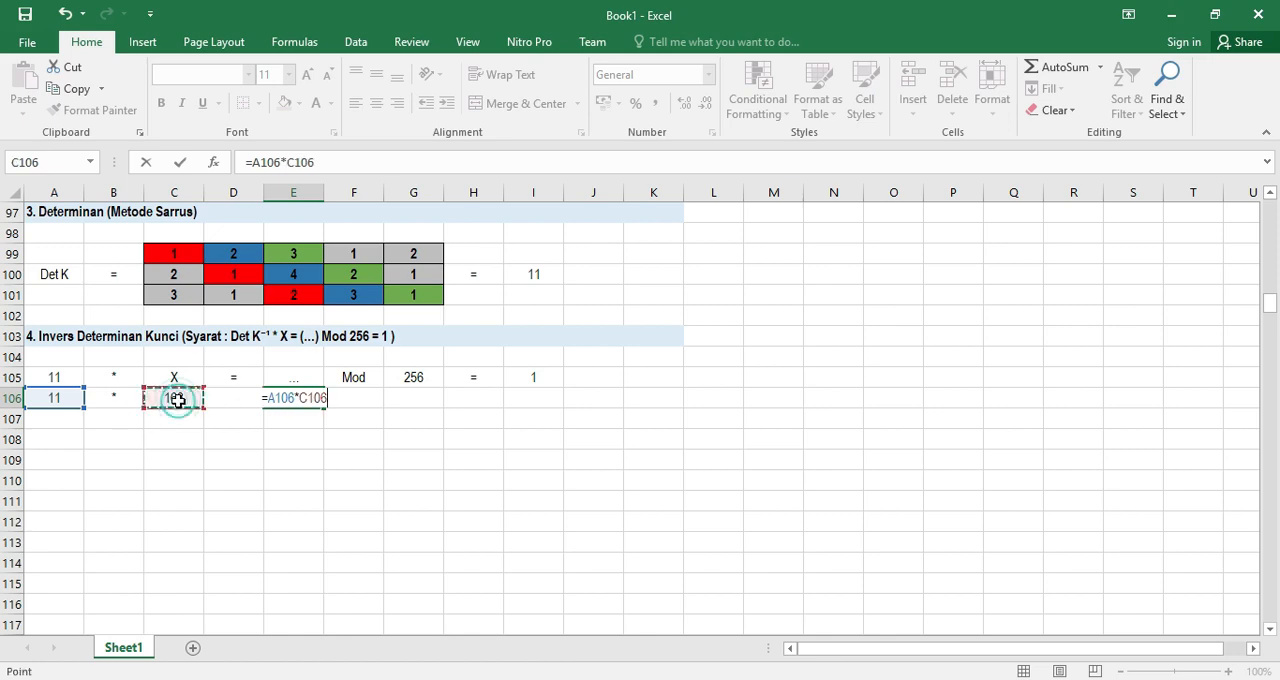